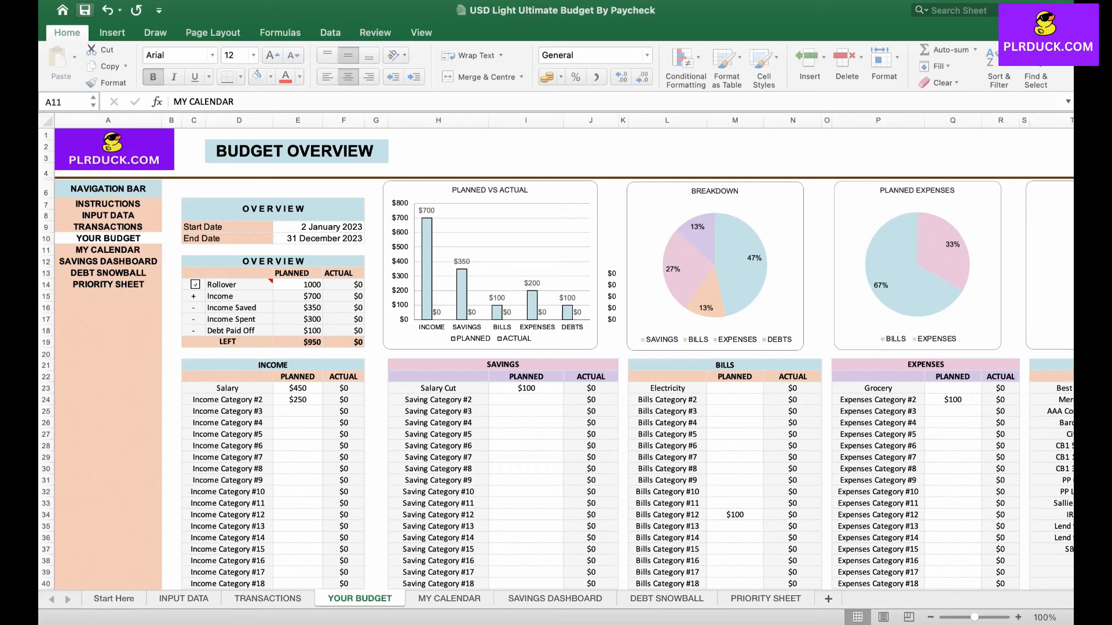
- Review the layout of the finished budget template's YOUR BUDGET, INPUT DATA and TRANSACTIONS sheets
scroll(563, 355, right, 2)
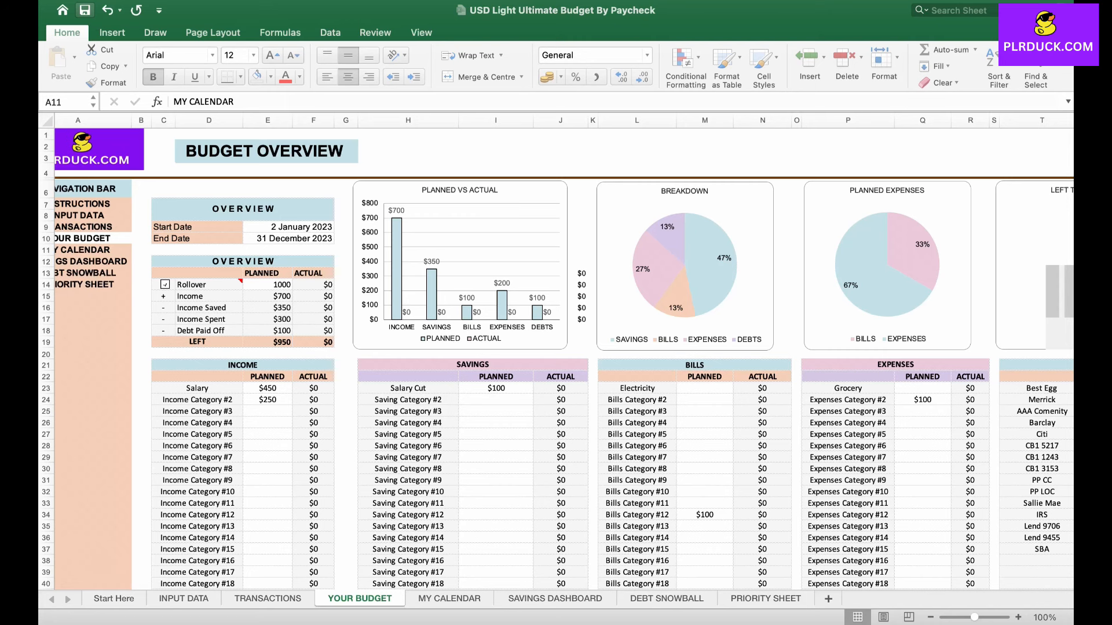
scroll(558, 361, down, 2)
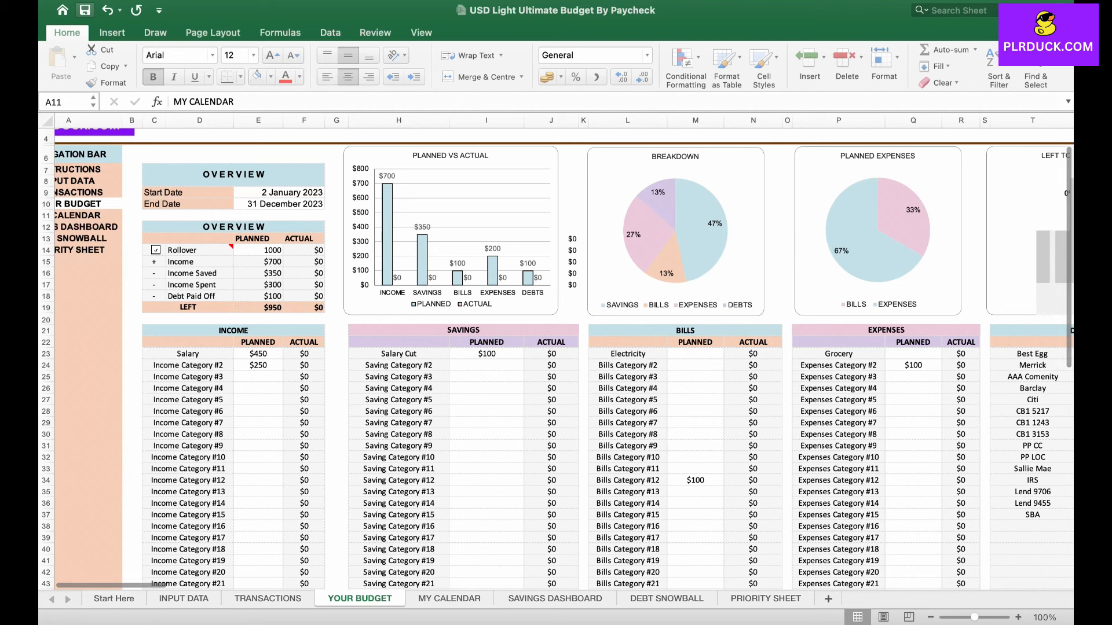
scroll(557, 357, up, 1)
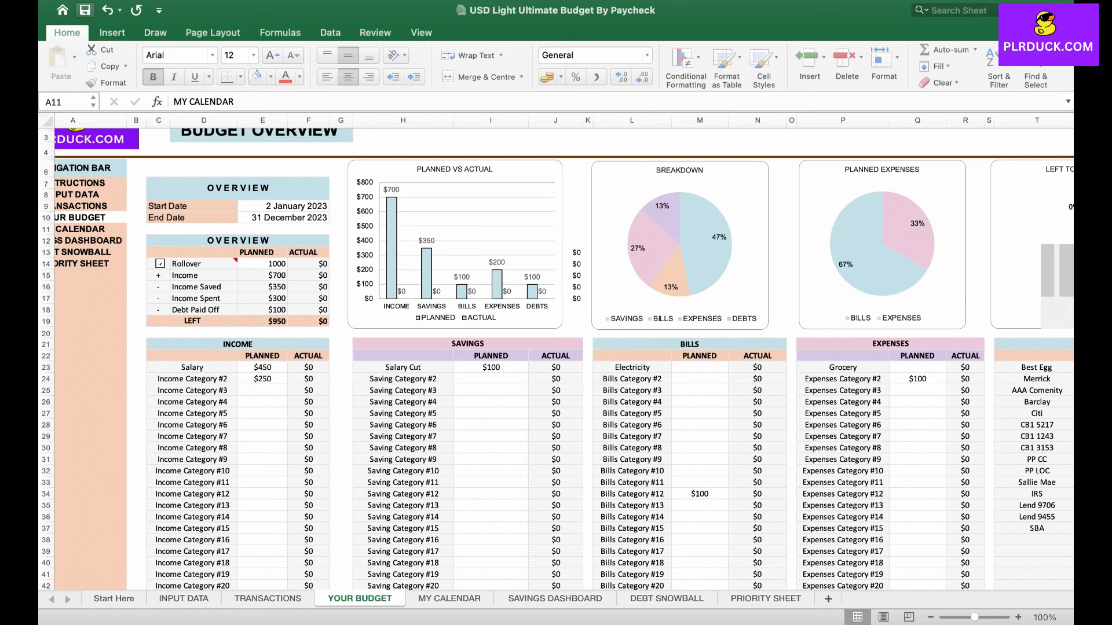
click(184, 598)
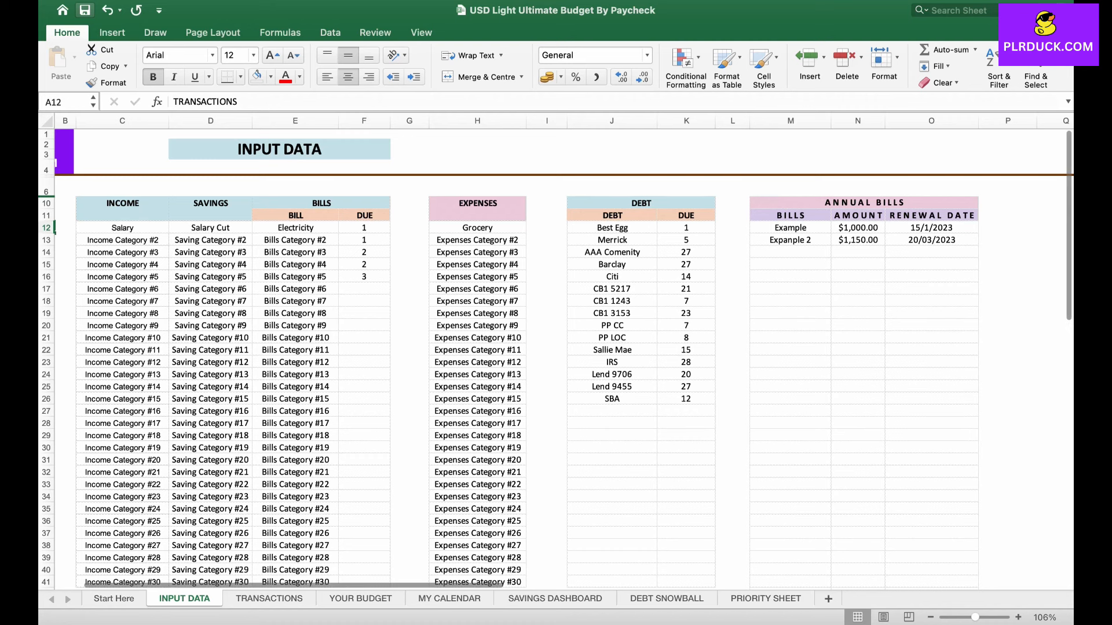
click(360, 599)
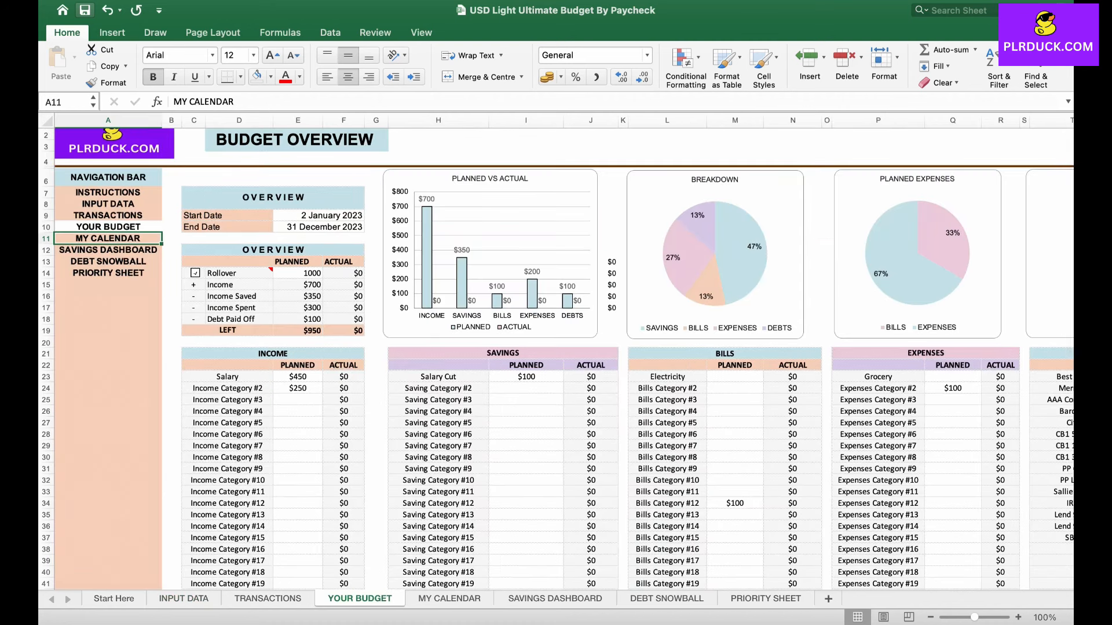
key(ctrl+Page_Up)
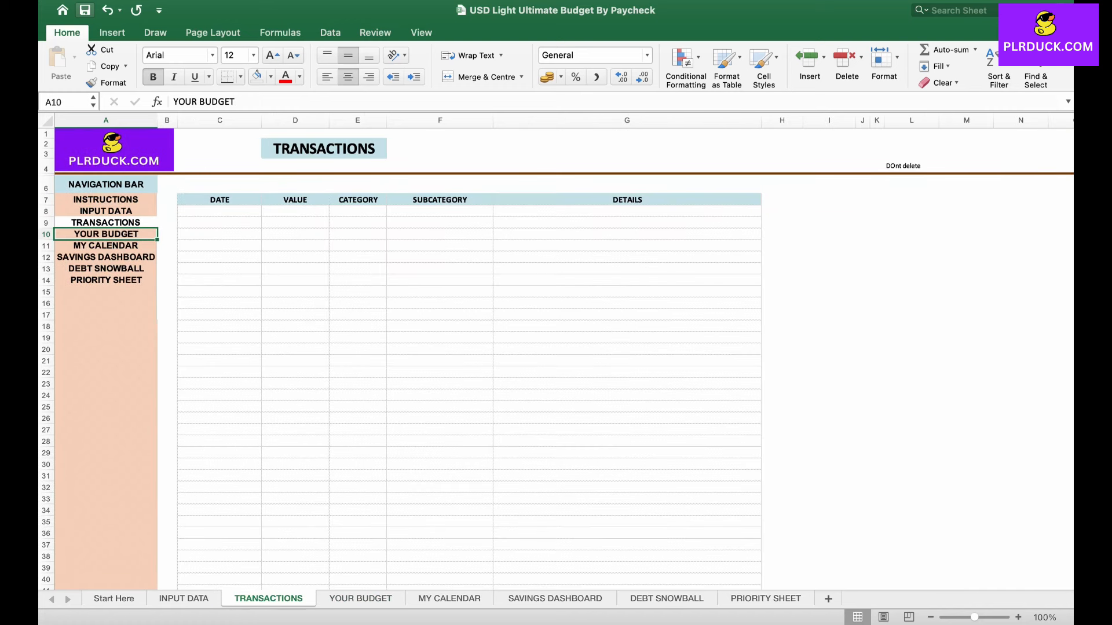
key(ctrl+Page_Down)
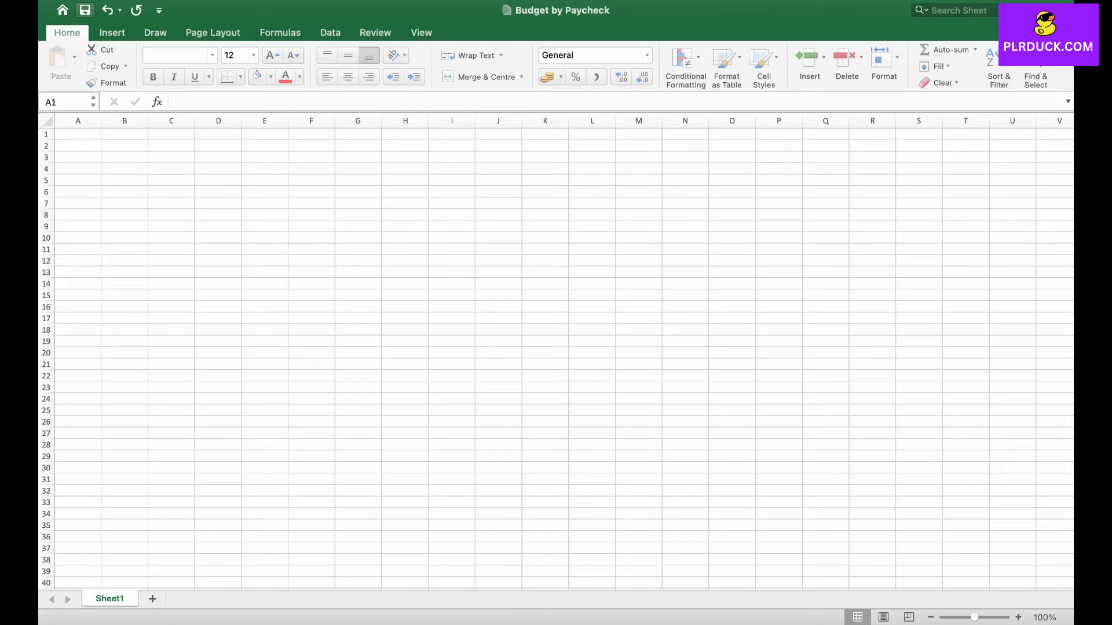
- Rename Sheet1 of the blank Budget by Paycheck workbook as INPUT DATA and enter the title INPUT DATA in merged, centred cells E1:I3
double_click(110, 599)
text(INPUT DATA)
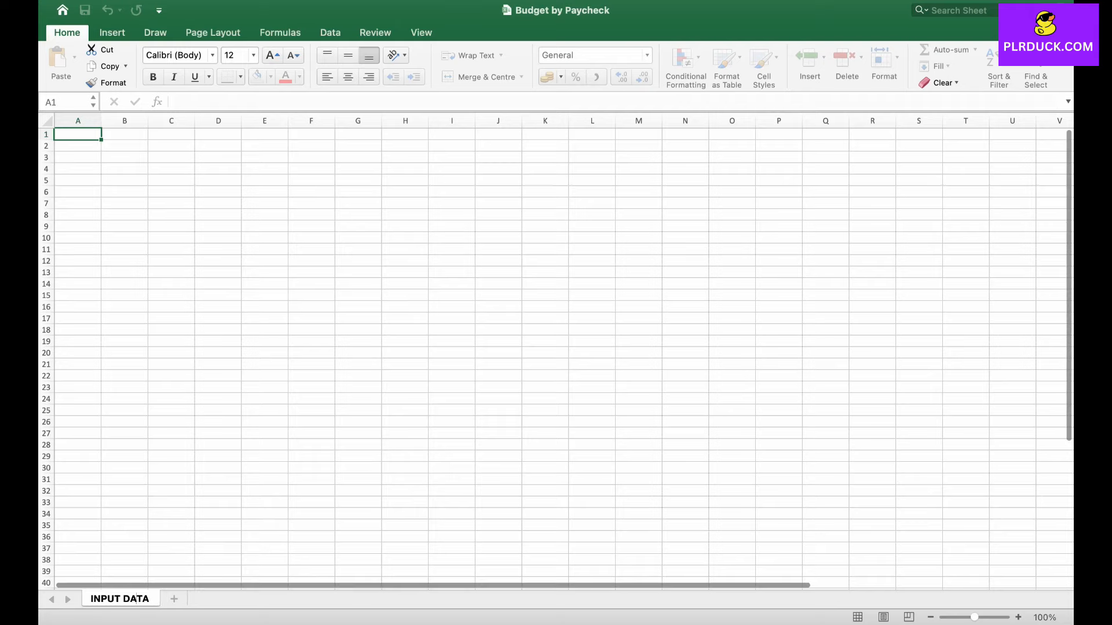
drag(258, 135, 458, 159)
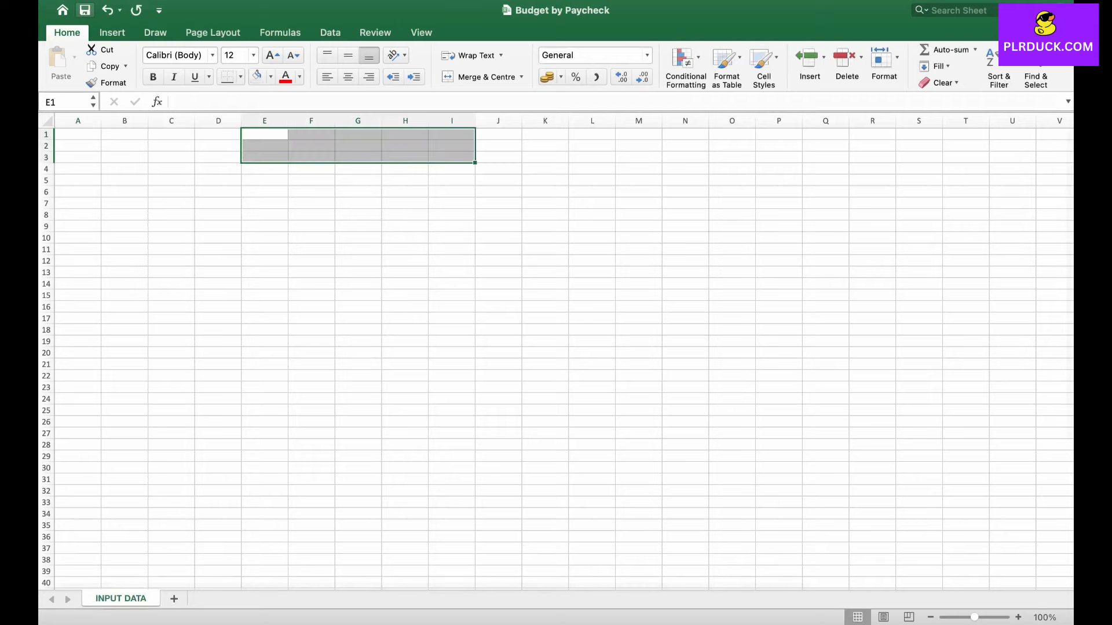
click(481, 77)
text(IN)
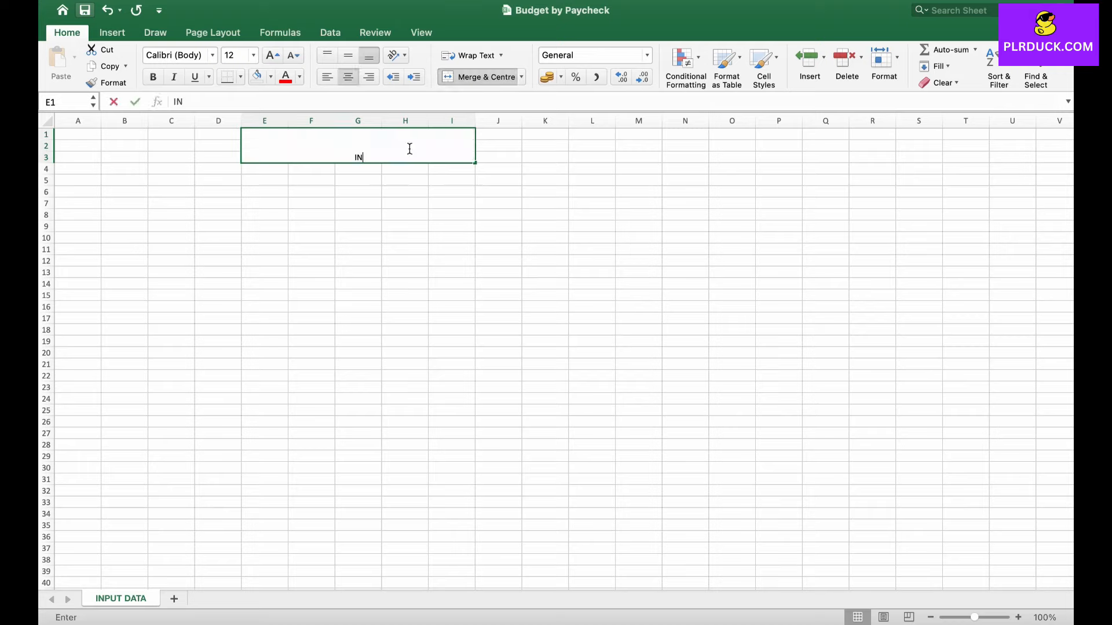
text(PUT DATA)
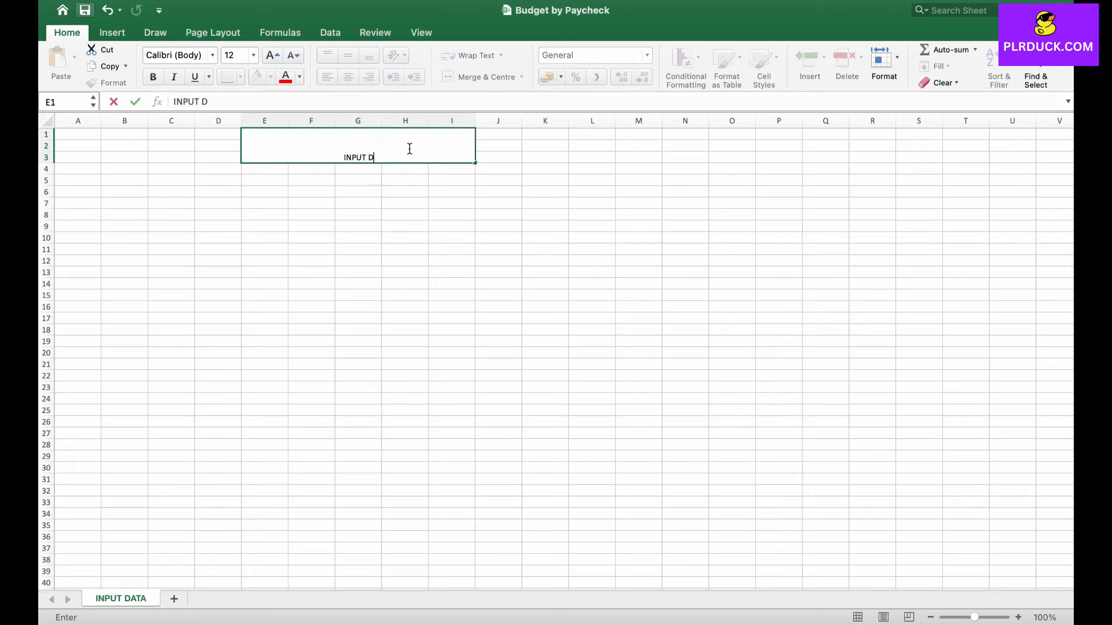
click(357, 203)
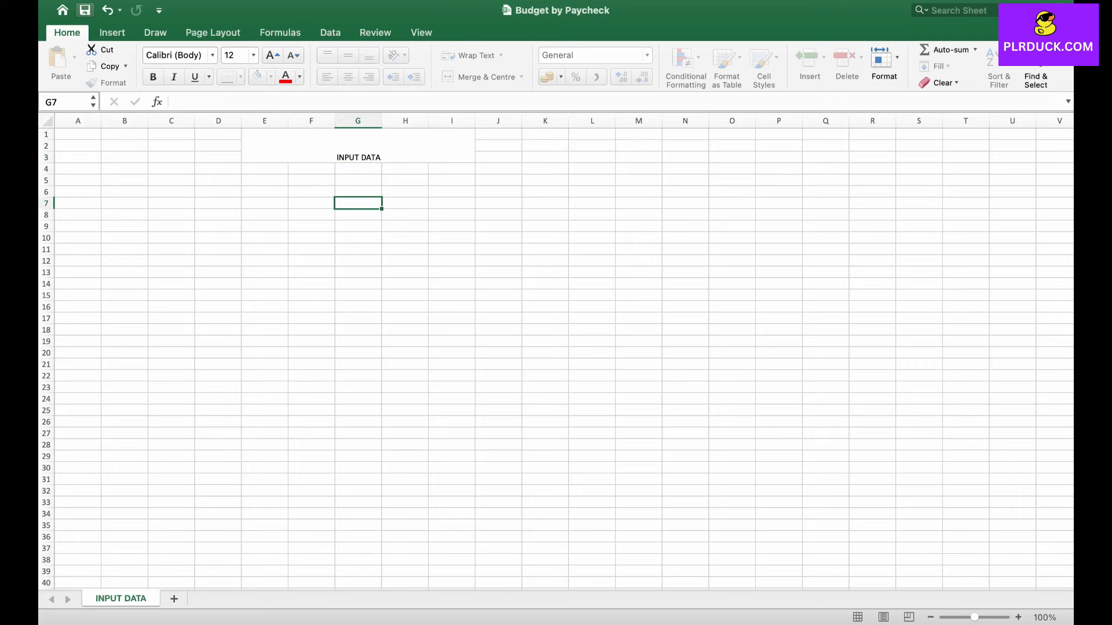
- Format the INPUT DATA title as 22-point bold, vertically centred text with a light orange fill
click(358, 152)
click(272, 55)
click(272, 55)
click(272, 55)
click(272, 55)
click(272, 55)
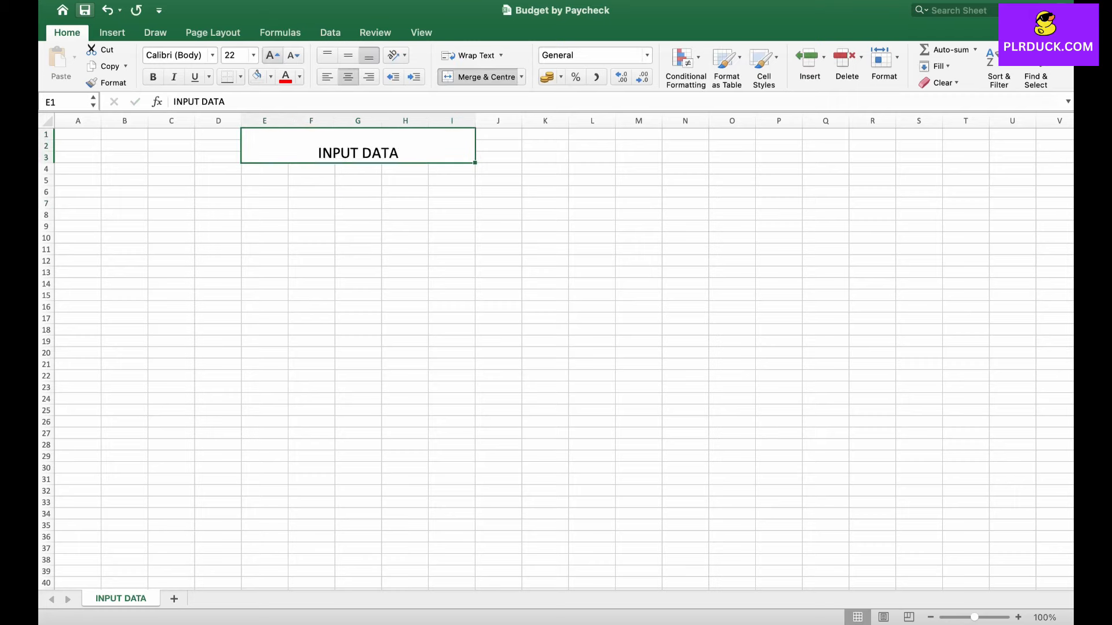
click(153, 77)
click(348, 55)
click(270, 76)
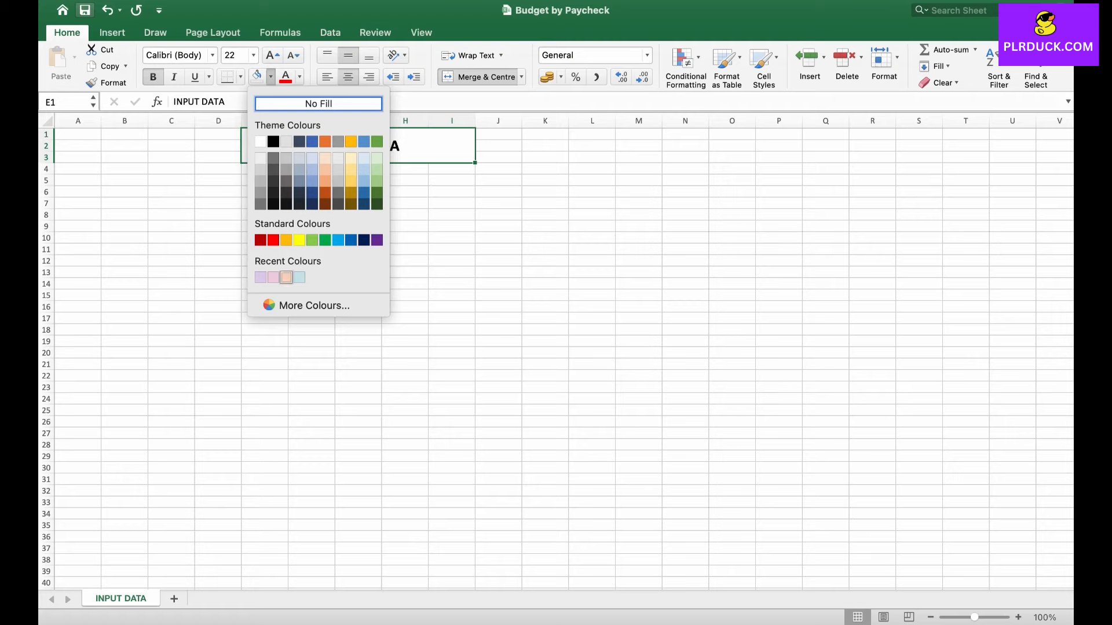
click(286, 277)
click(218, 226)
- Merge and centre cells C6:C7, enter the heading INCOME, and widen column C to about double its width
drag(171, 191, 171, 204)
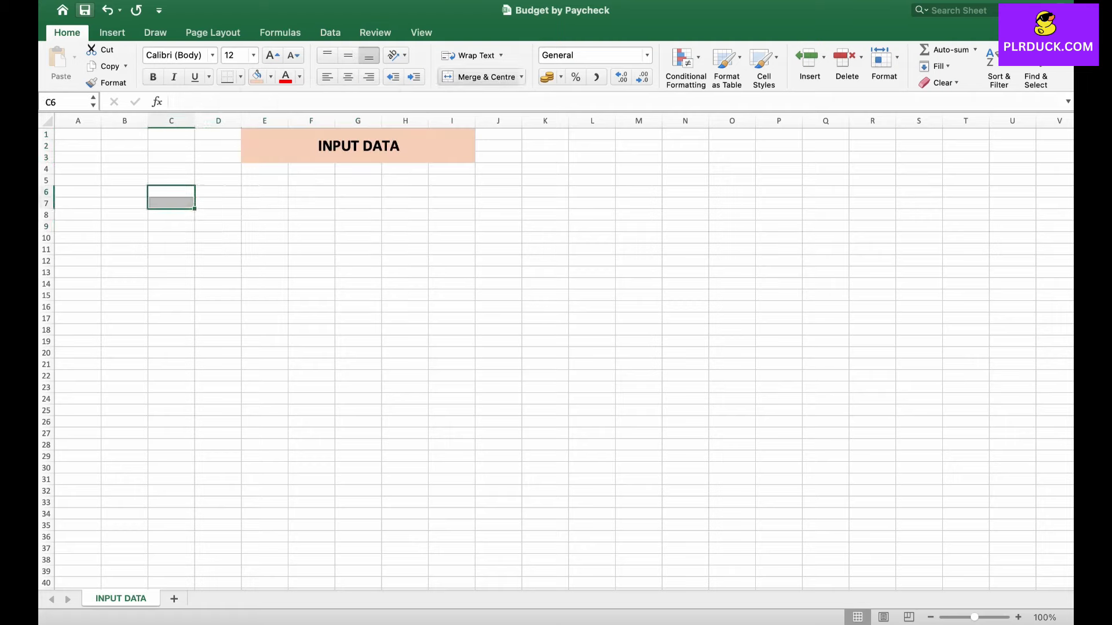
click(481, 77)
text(INCOME)
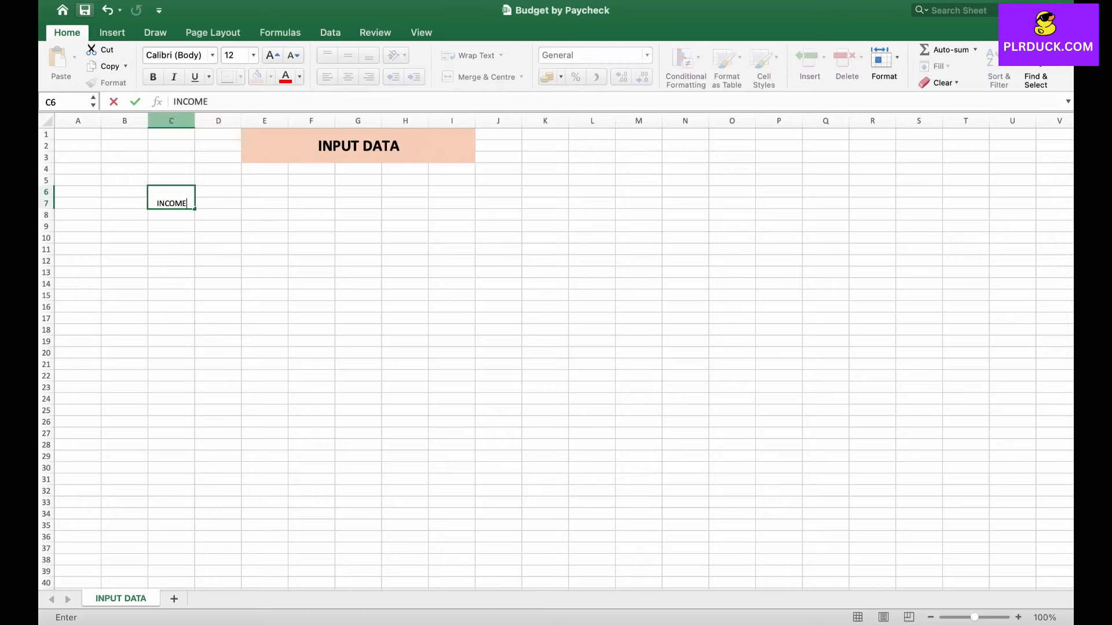
click(171, 121)
drag(195, 121, 239, 121)
- Format the INCOME heading as 14-point bold text with a light purple fill
click(194, 197)
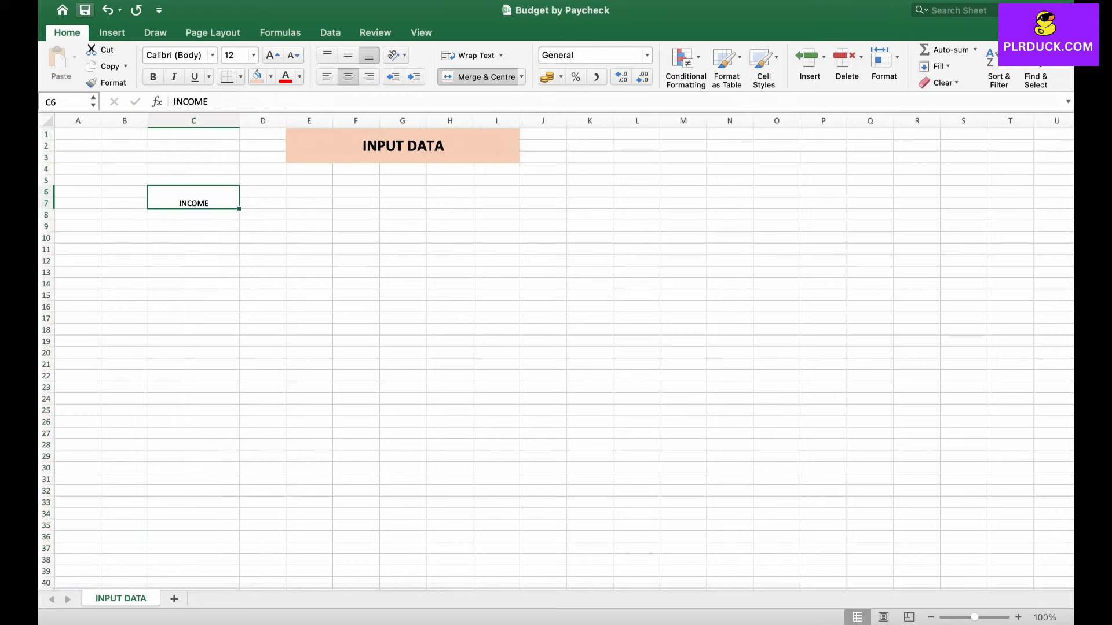
click(194, 215)
click(193, 197)
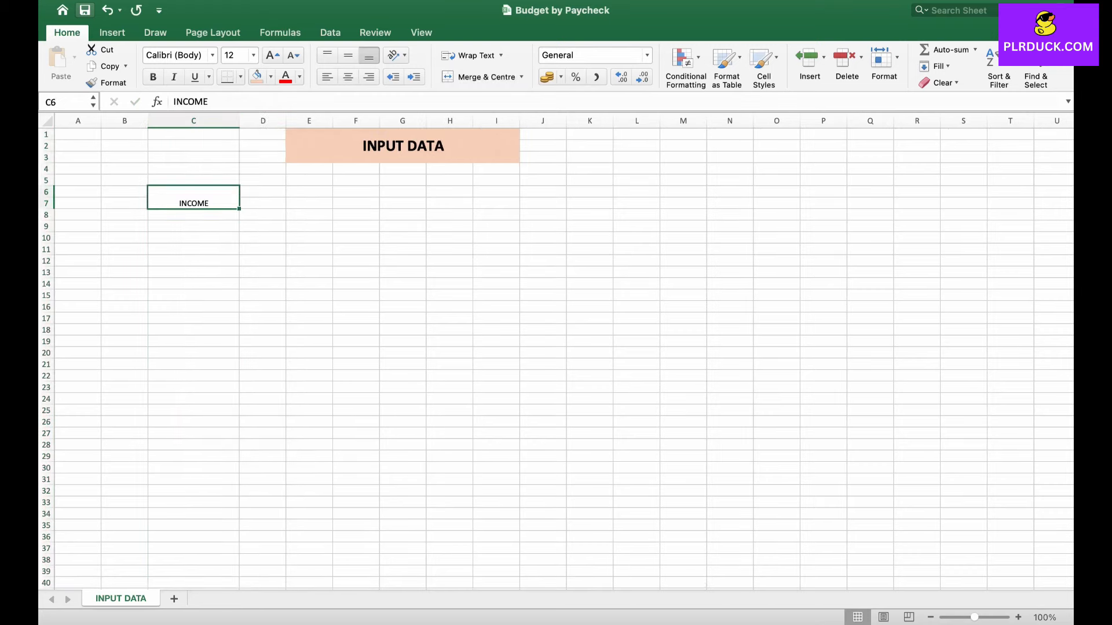
click(153, 76)
click(272, 56)
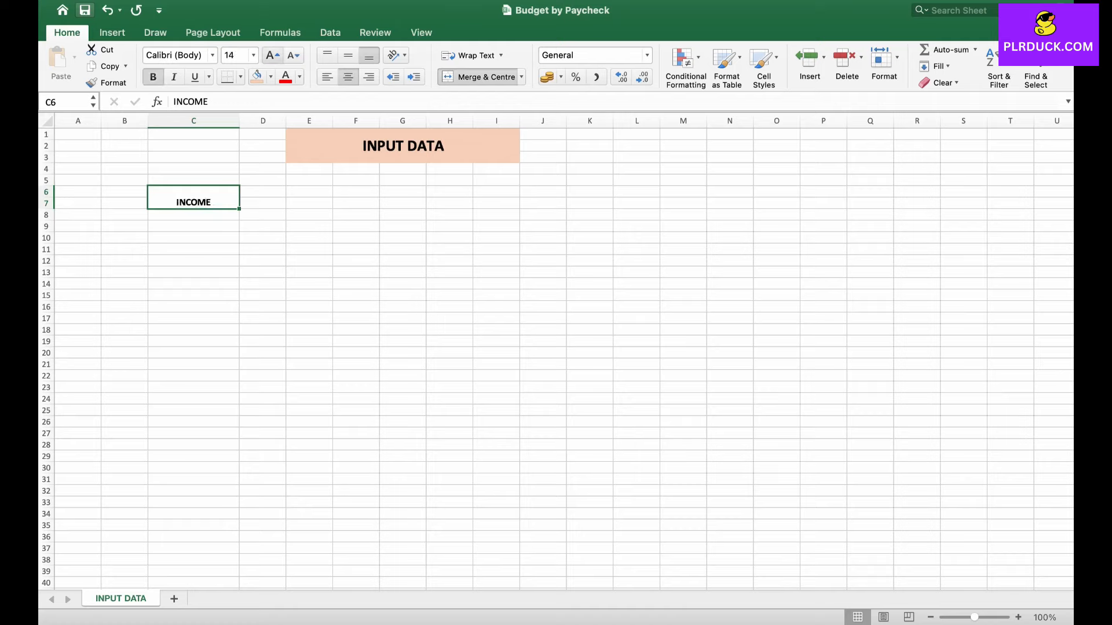
click(271, 77)
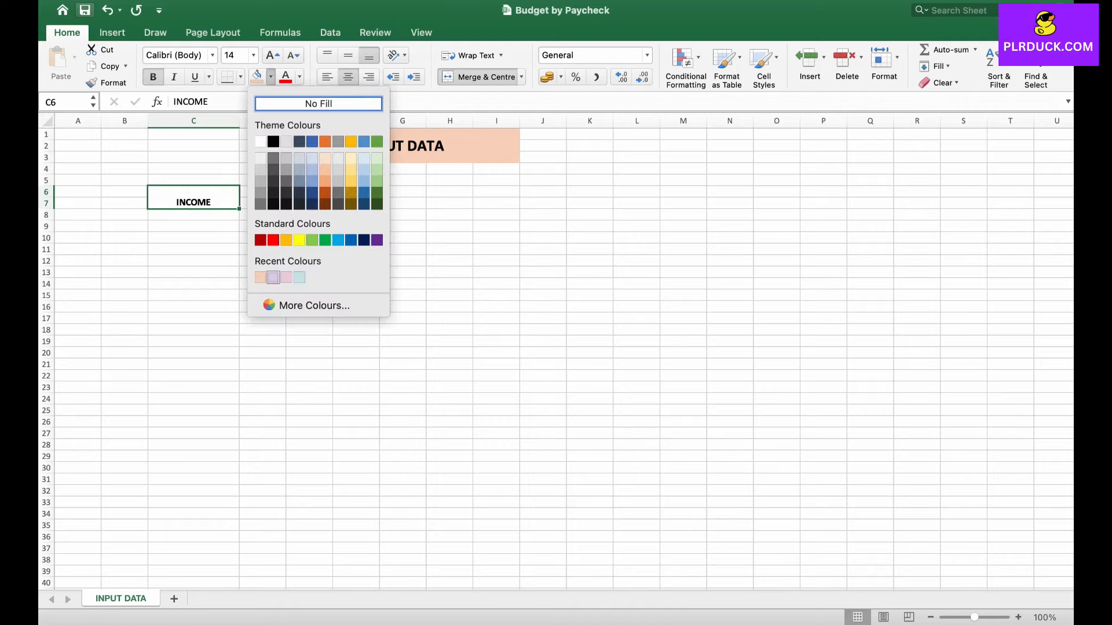
click(274, 277)
- List MAIN JOB, FREELANCE and INCOME CATEGORY 1 through INCOME CATEGORY 3 under the INCOME heading in C8:C12
click(193, 214)
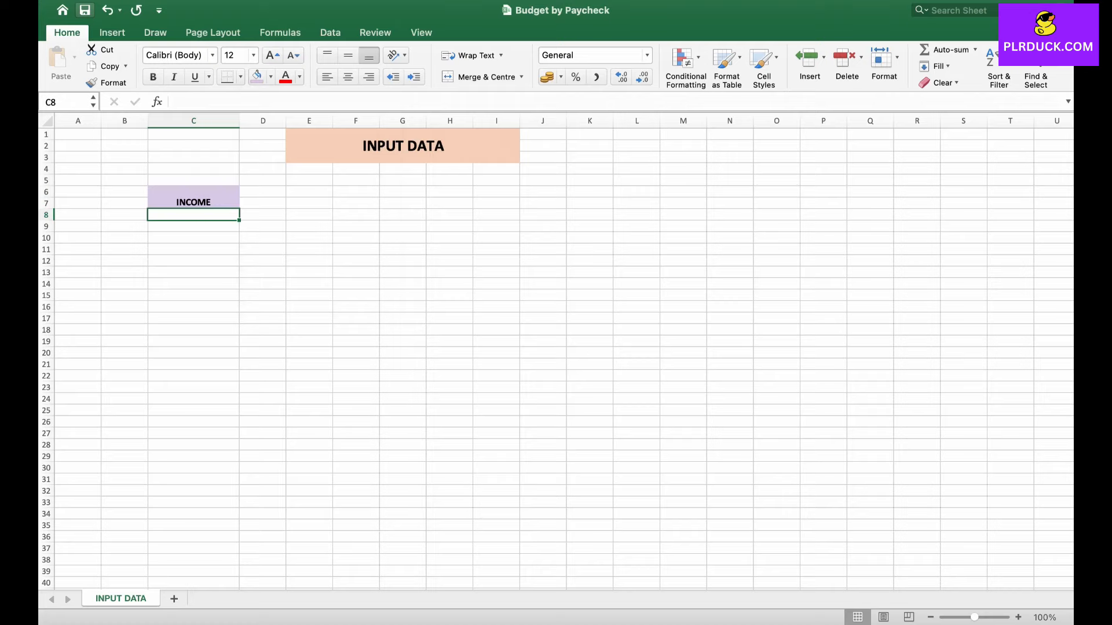
text(MAIN )
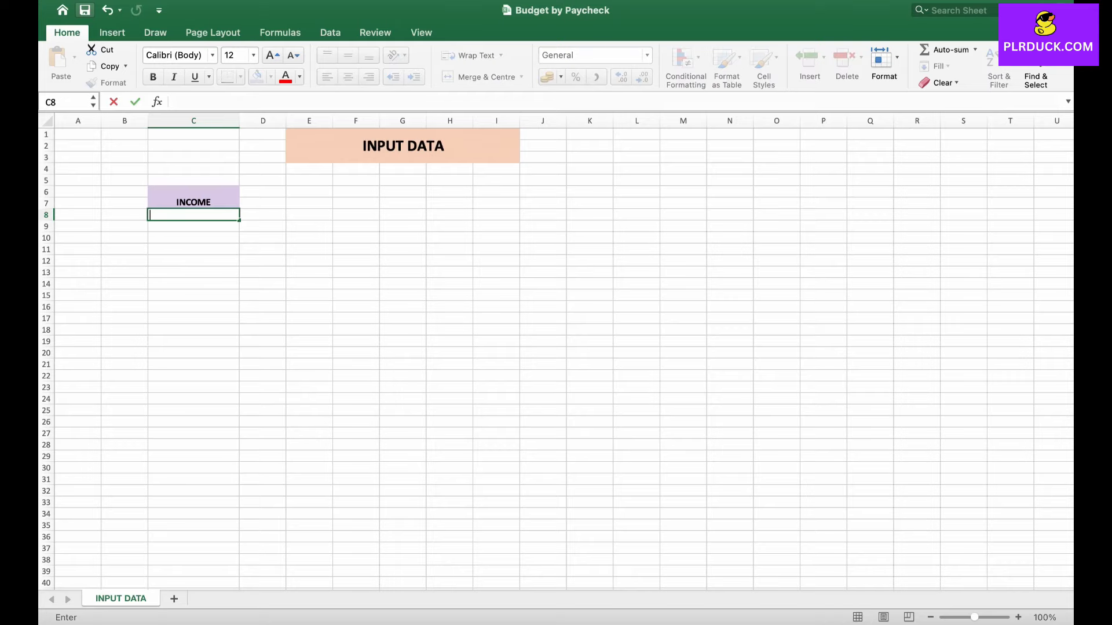
text(JOB)
key(Return)
text(FREELANCE)
key(Return)
text(INCOME CAT)
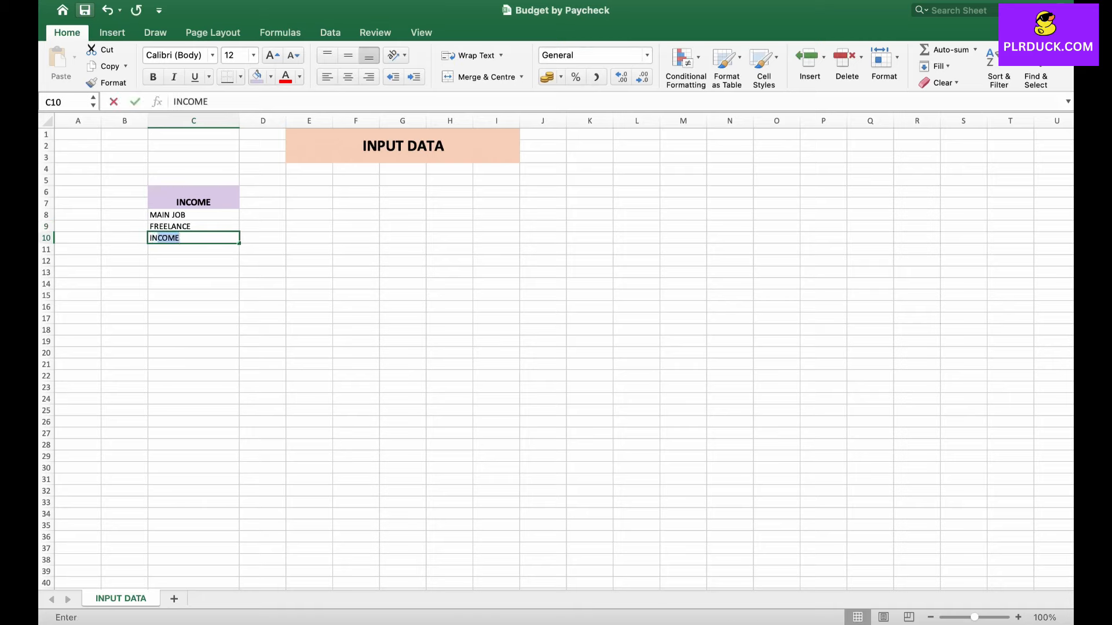
text(EGORY 1)
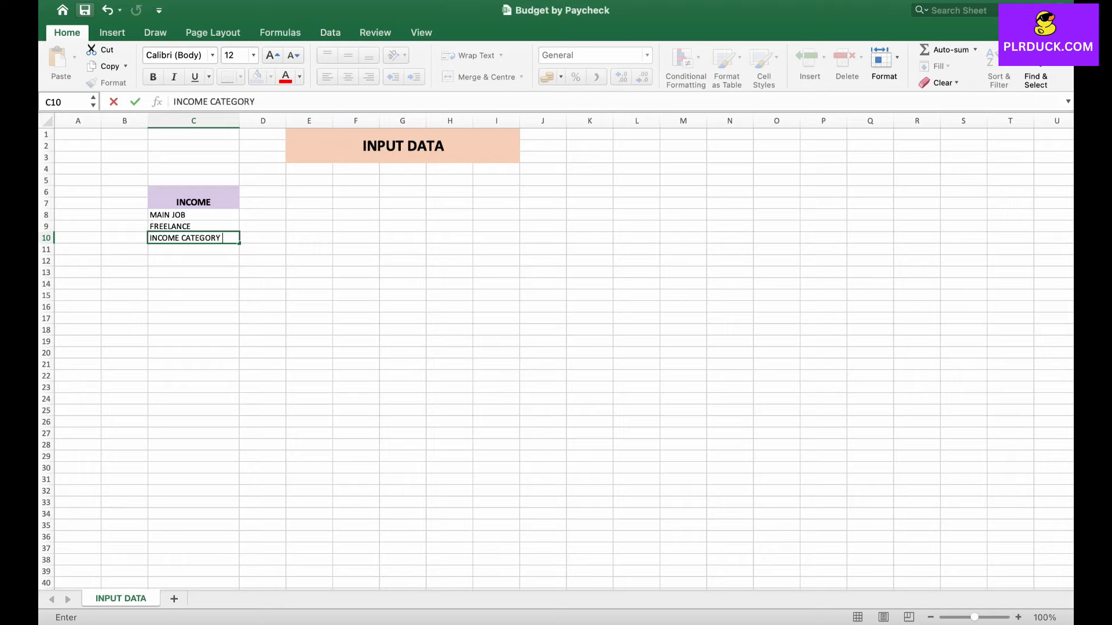
click(239, 243)
drag(239, 243, 239, 266)
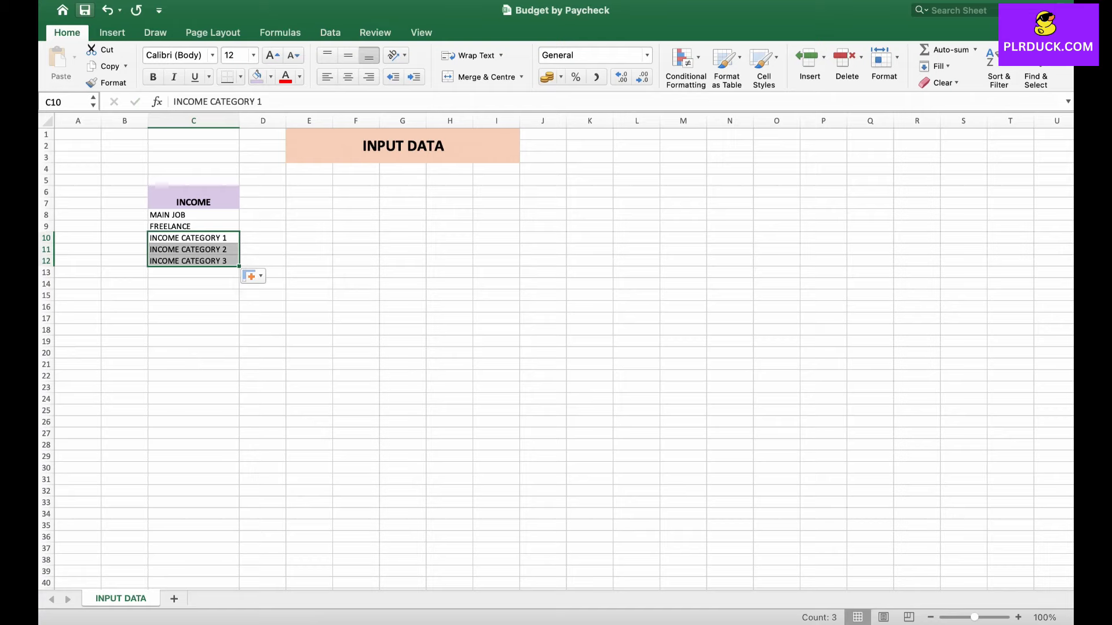
- Merge and centre cells E6:E7, enter the heading SAVINGS, and widen column E to about 21
click(309, 215)
drag(309, 192, 309, 203)
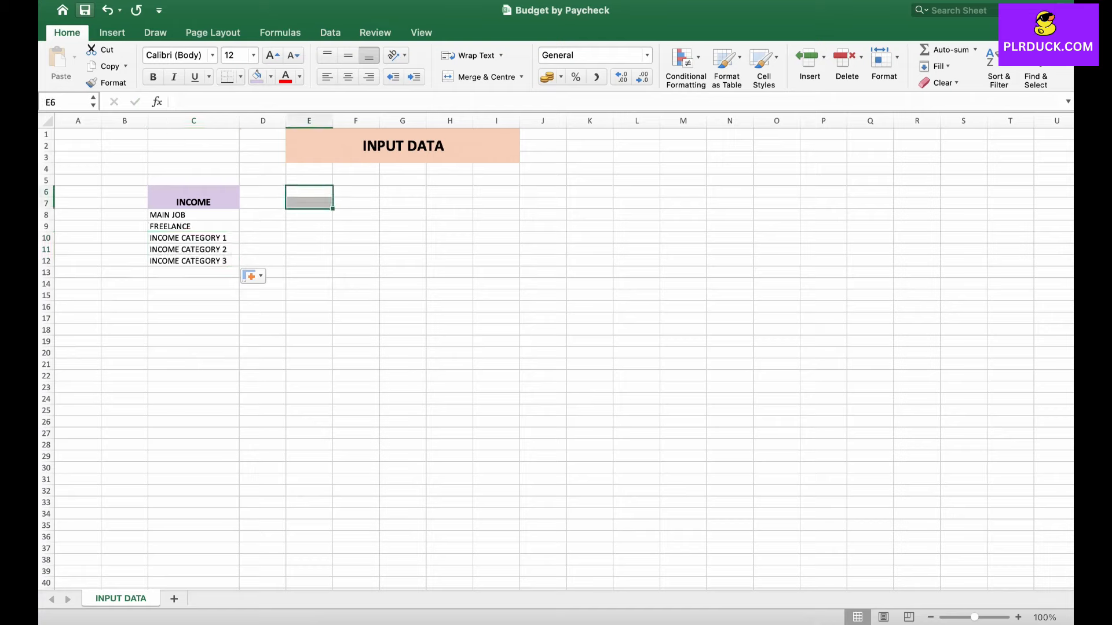
click(481, 76)
text(SAVINGS)
click(309, 120)
drag(334, 120, 380, 121)
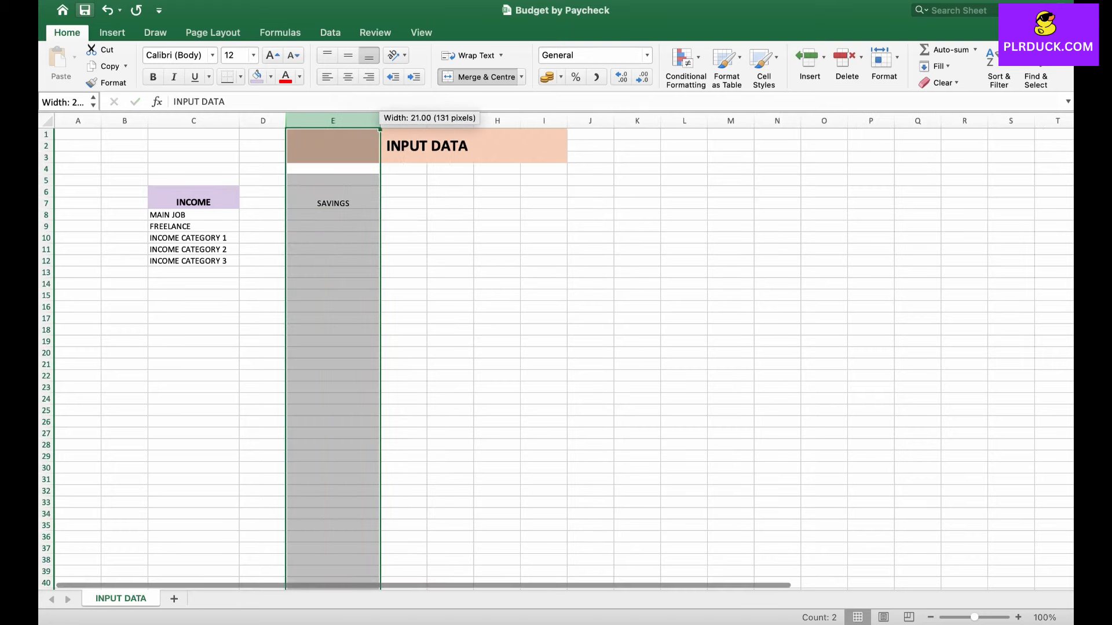
- Format the SAVINGS heading as 14-point bold text with the same light purple fill as INCOME
click(333, 196)
click(153, 77)
click(272, 55)
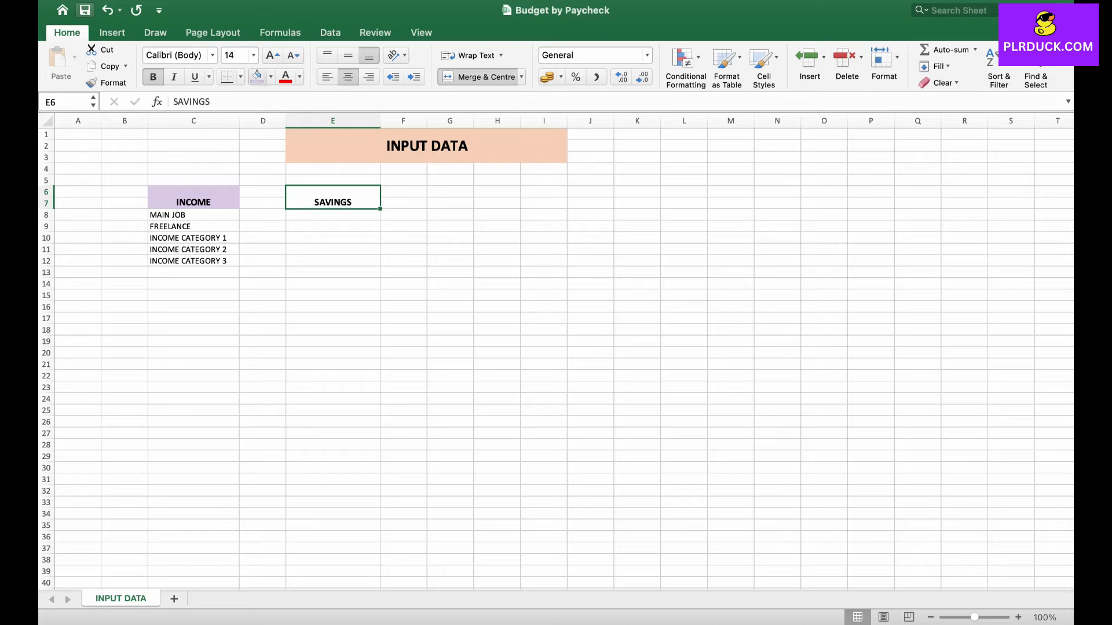
click(256, 77)
- List GENERAL SAVINGS, EDUCATION and SAVING CATEGORY 1 under the SAVINGS heading in E8:E10
click(333, 214)
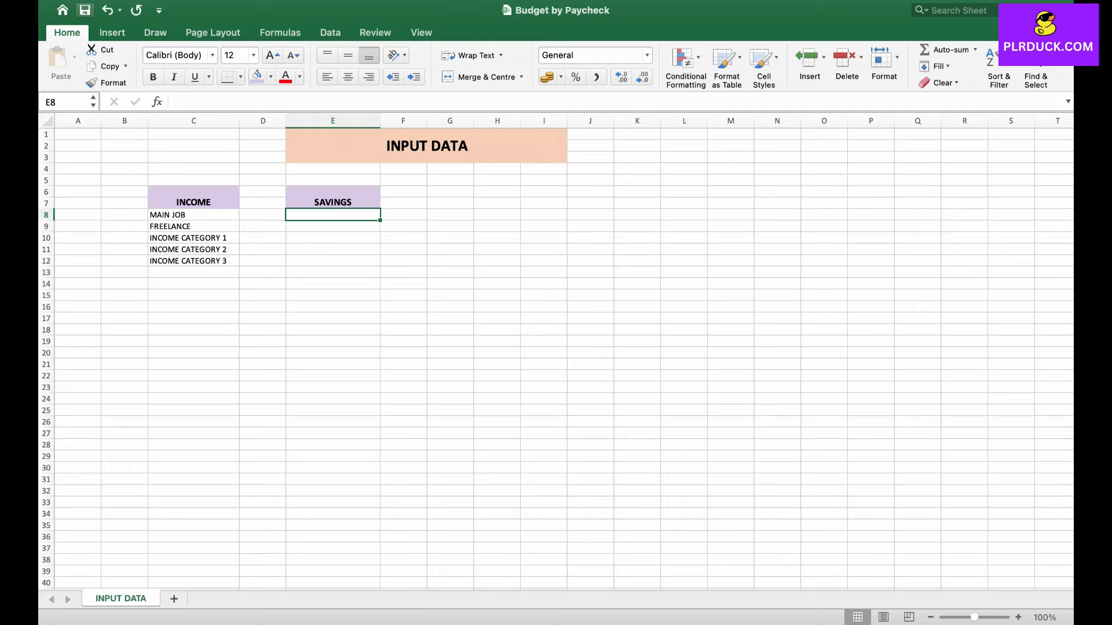
text(GENERAL SAVINGS)
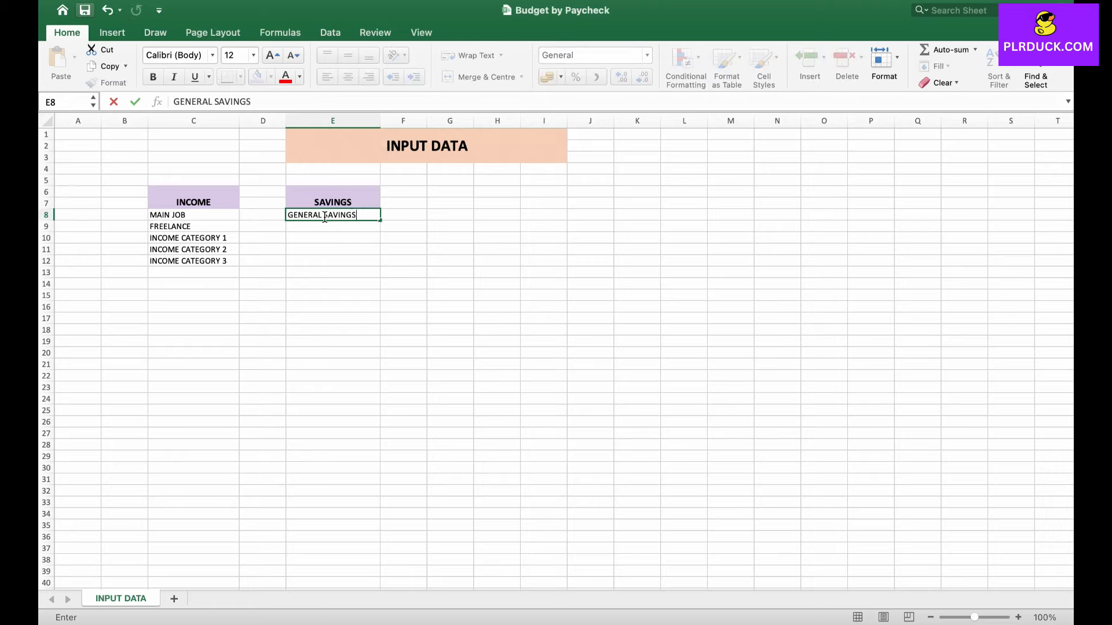
key(Return)
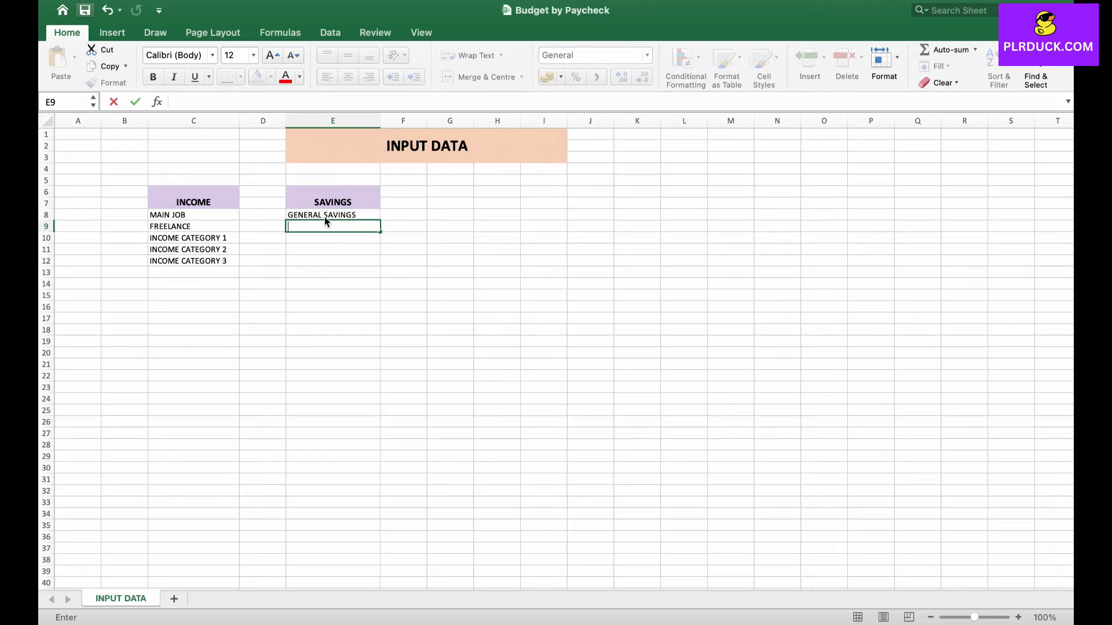
text(EDUCATION)
key(Return)
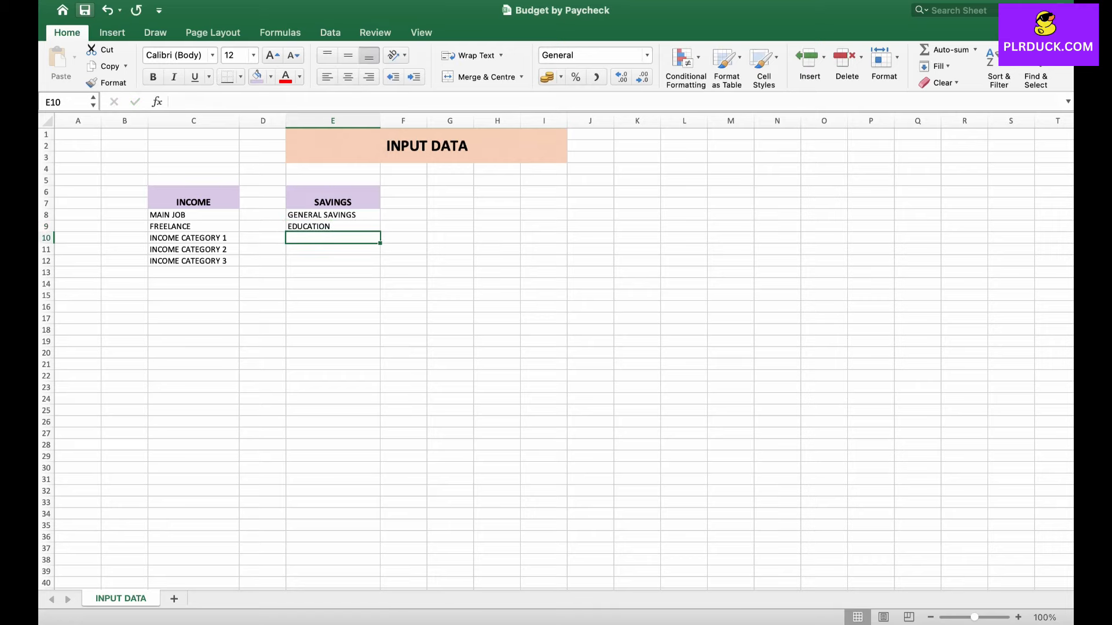
text(SAVING C)
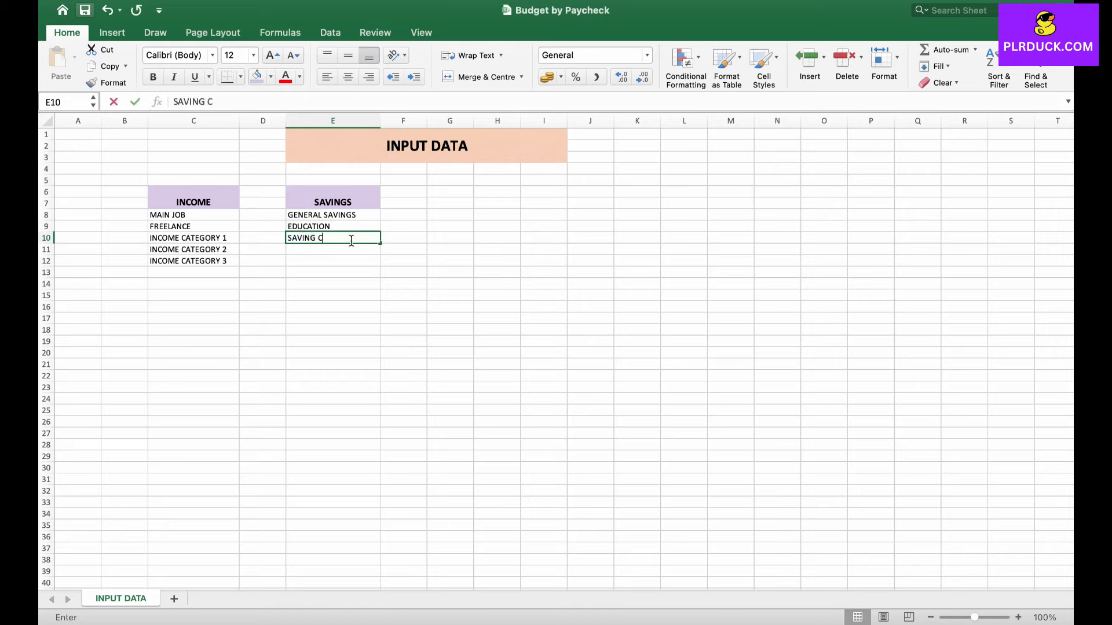
text(ATEGORY)
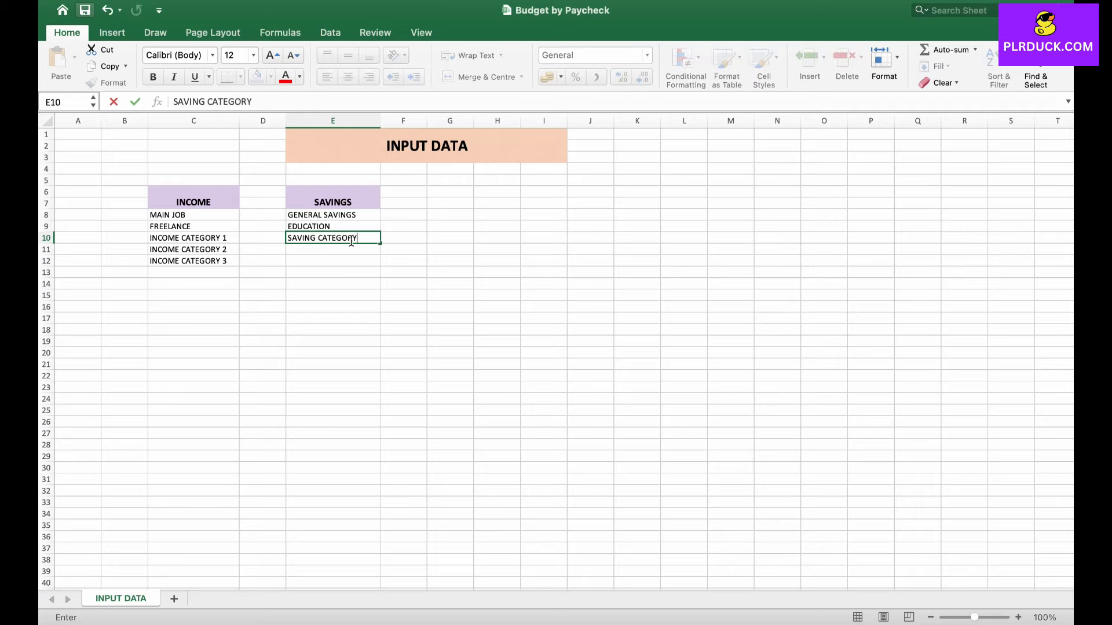
text( 1)
key(Return)
key(Return)
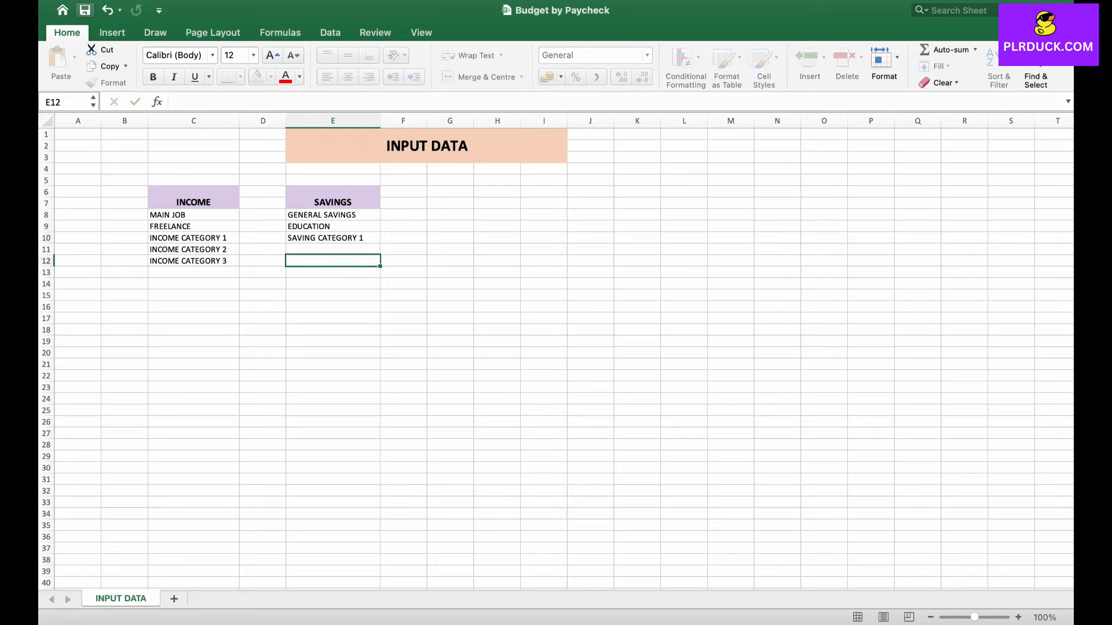
- Extend the SAVING CATEGORY 1 entry as a numbered series down to SAVING CATEGORY 3 in E12
click(332, 237)
drag(380, 243, 379, 264)
- Merge and centre G6:G7 and H6:H7 for the headings BILLS and DUE, and widen column G to about 17
click(449, 191)
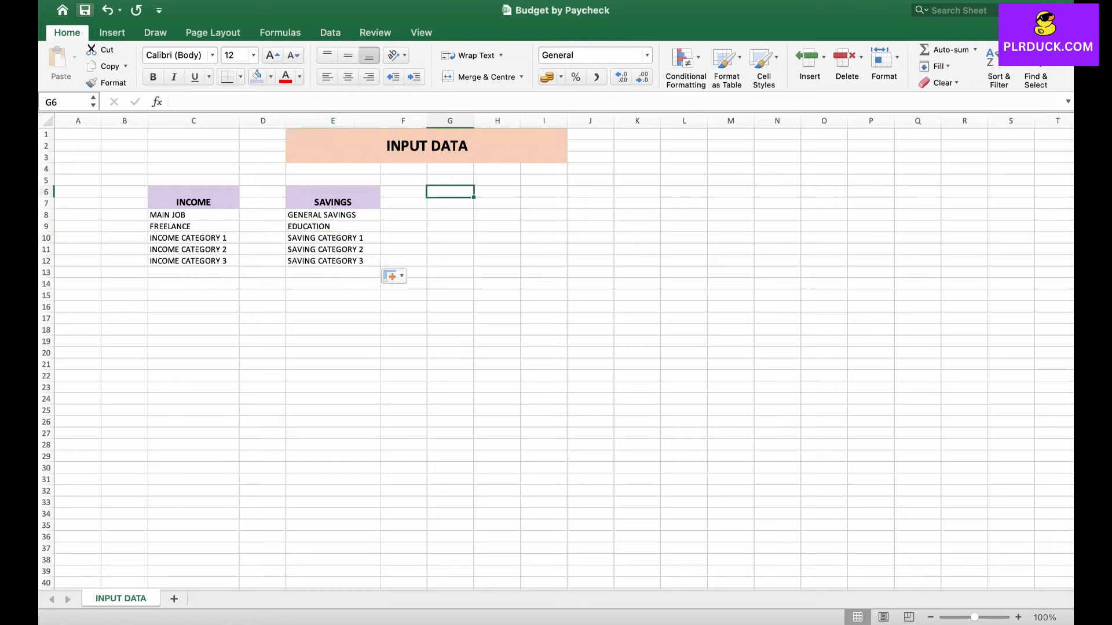
mouse_move(449, 191)
mouse_down()
mouse_move(449, 214)
mouse_move(449, 203)
mouse_up()
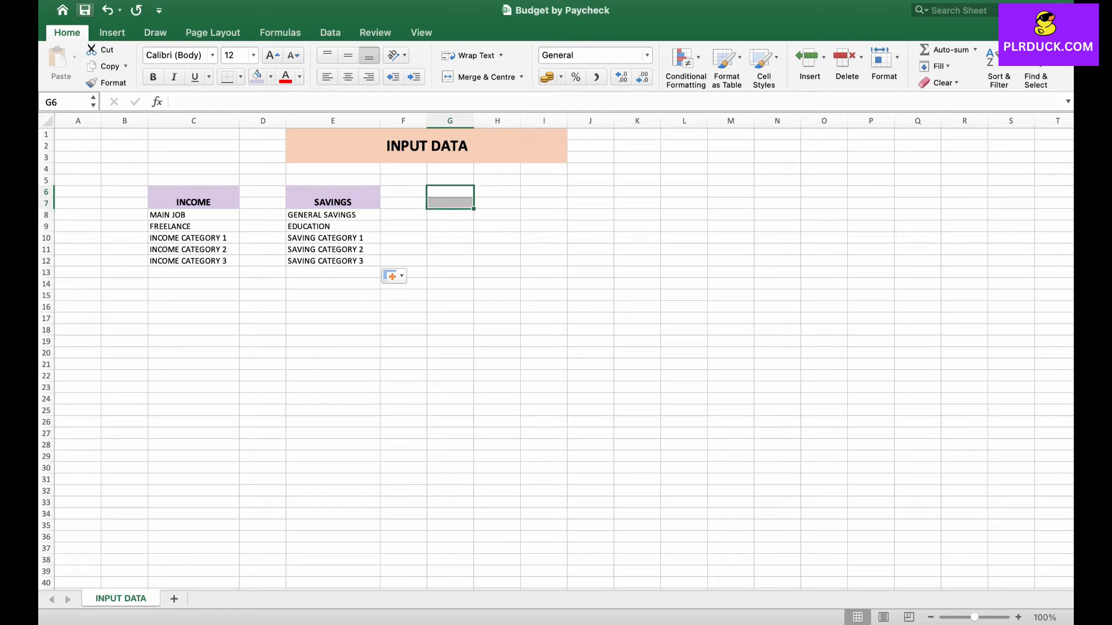
click(478, 76)
text(BILLS)
drag(497, 191, 497, 203)
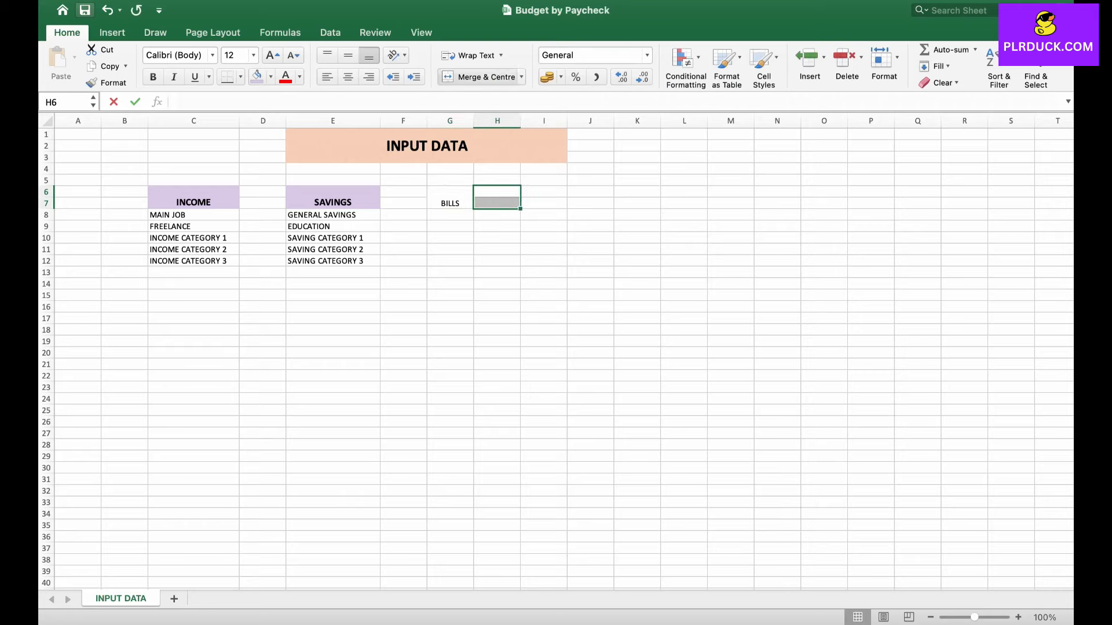
click(478, 77)
text(DUE)
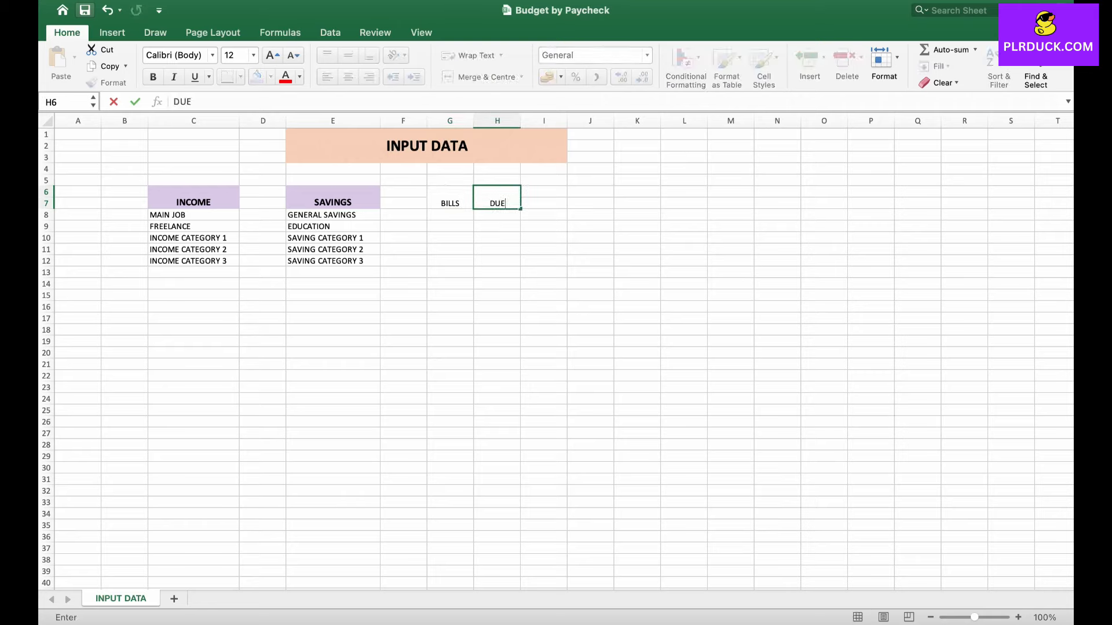
click(450, 121)
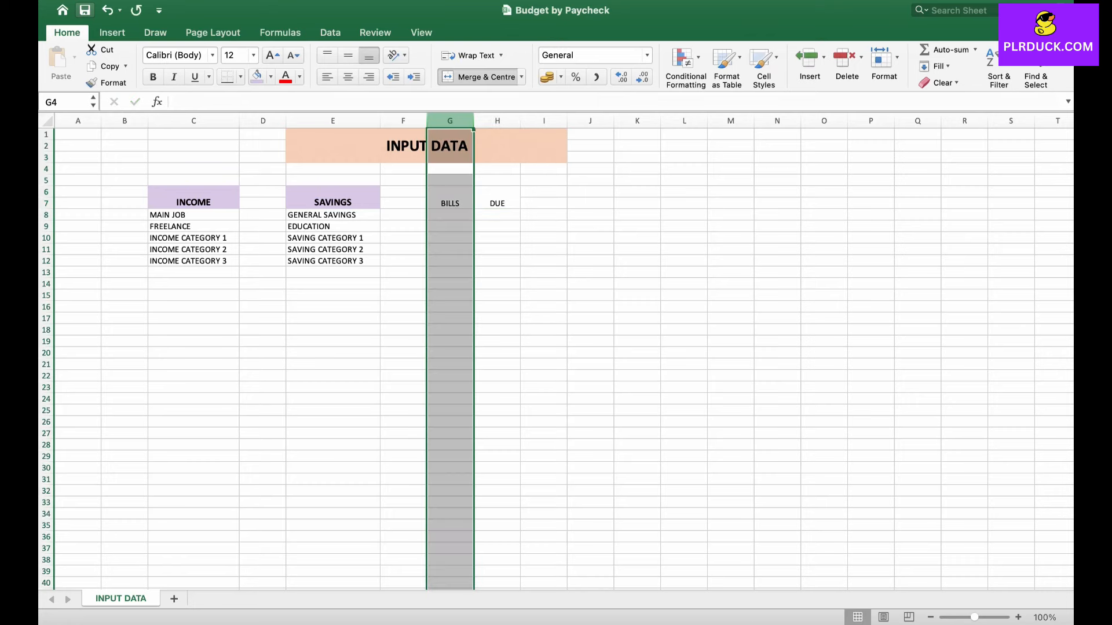
drag(474, 120, 504, 121)
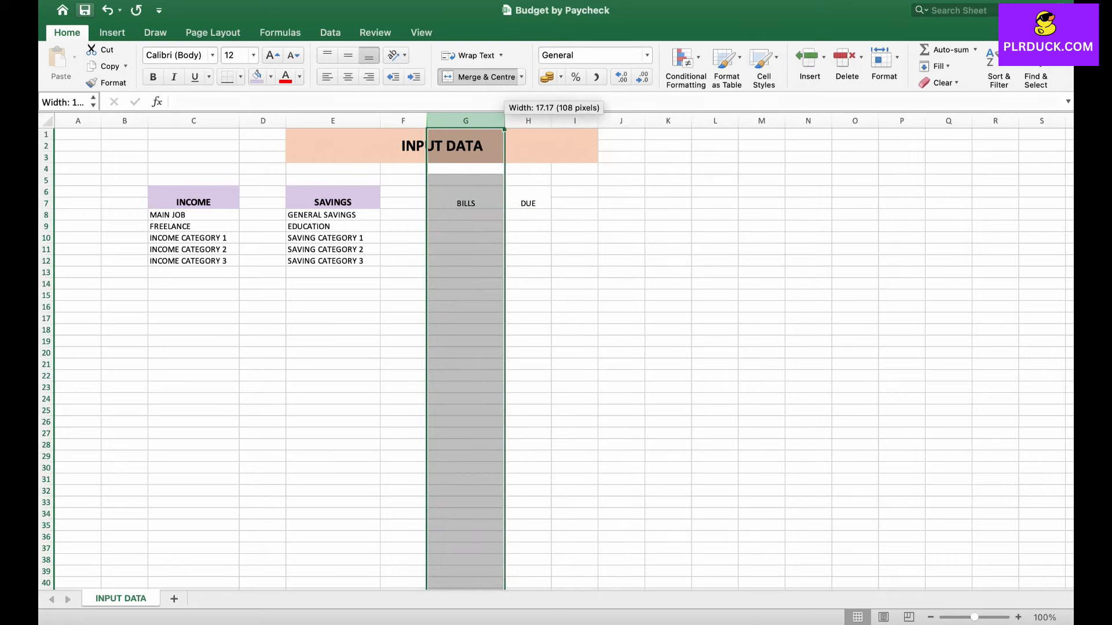
- Format the BILLS and DUE headings as 14-point bold text with the same light purple fill as SAVINGS
click(465, 197)
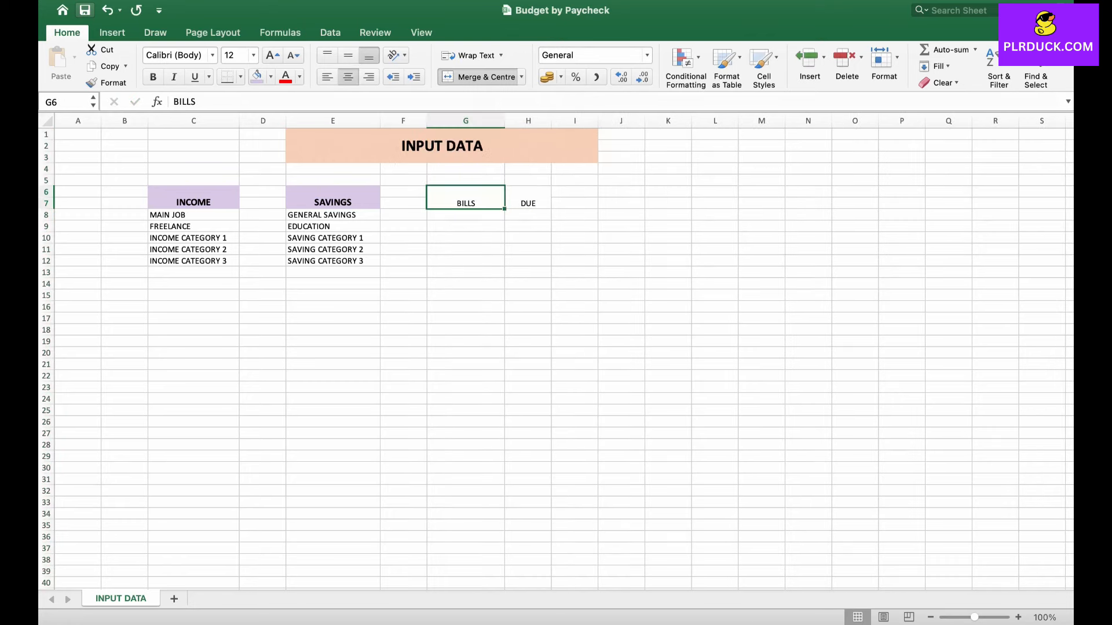
drag(466, 197, 575, 197)
drag(466, 197, 527, 197)
click(153, 76)
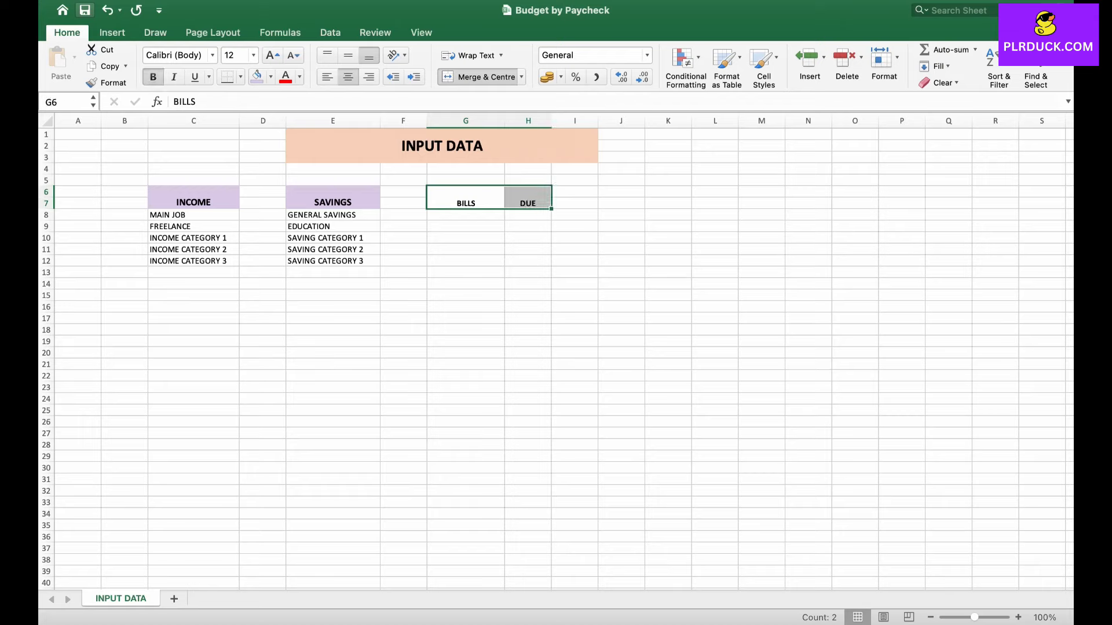
click(271, 56)
click(256, 77)
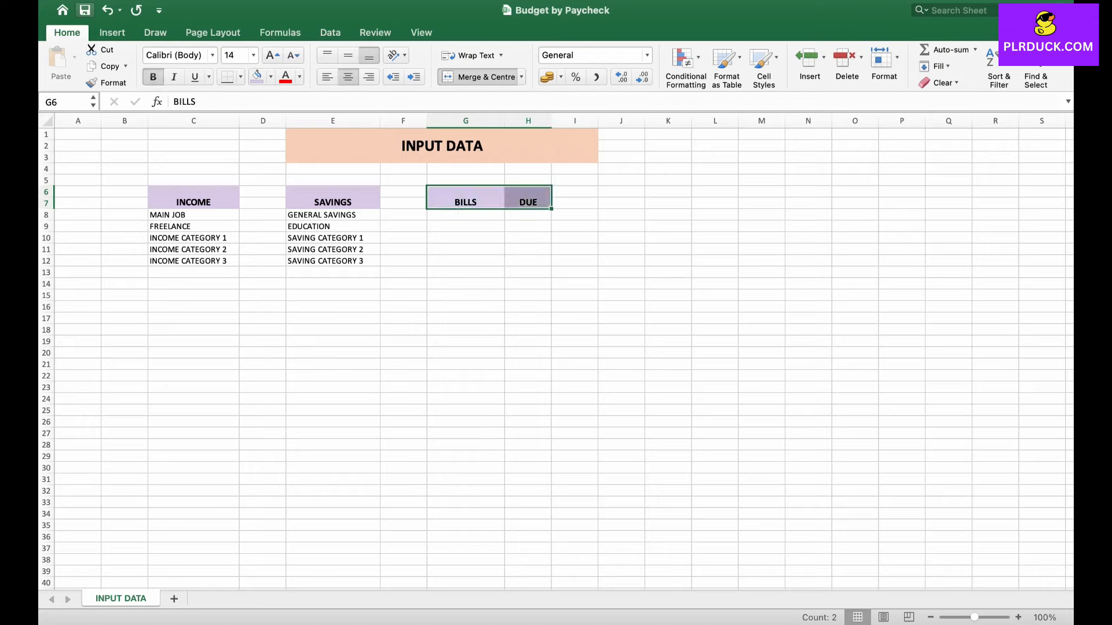
- Enter the bills WIFI with due day 1 and ELECTRICITY with due day 5 in G8:H9
click(465, 214)
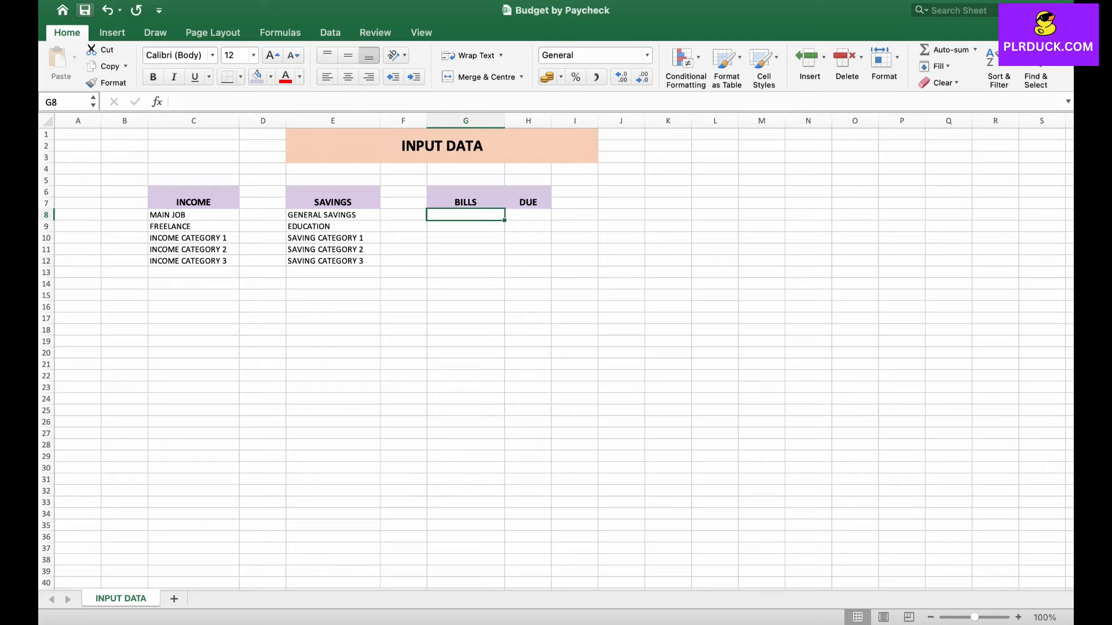
text(WIFI)
key(Tab)
text(1)
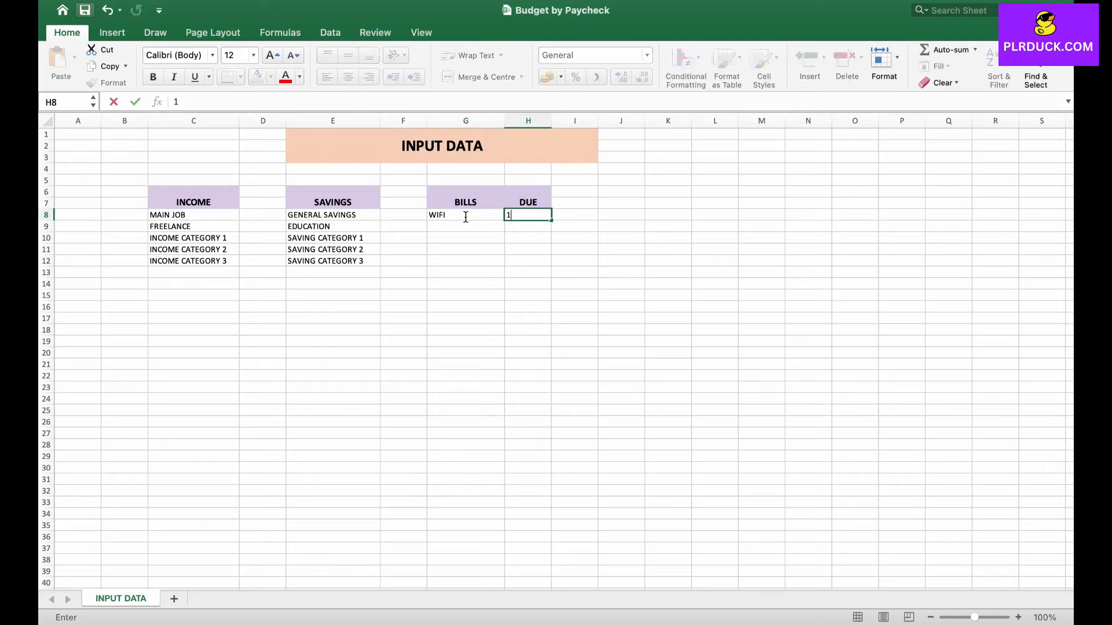
key(Return)
text(ELE)
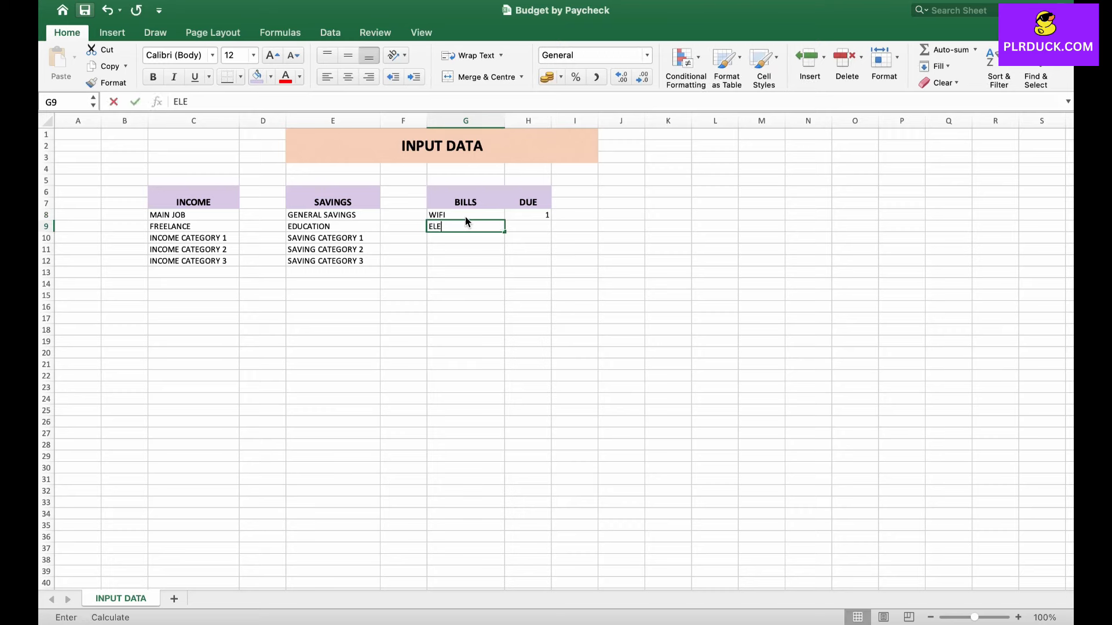
text(CTRICITY)
key(Tab)
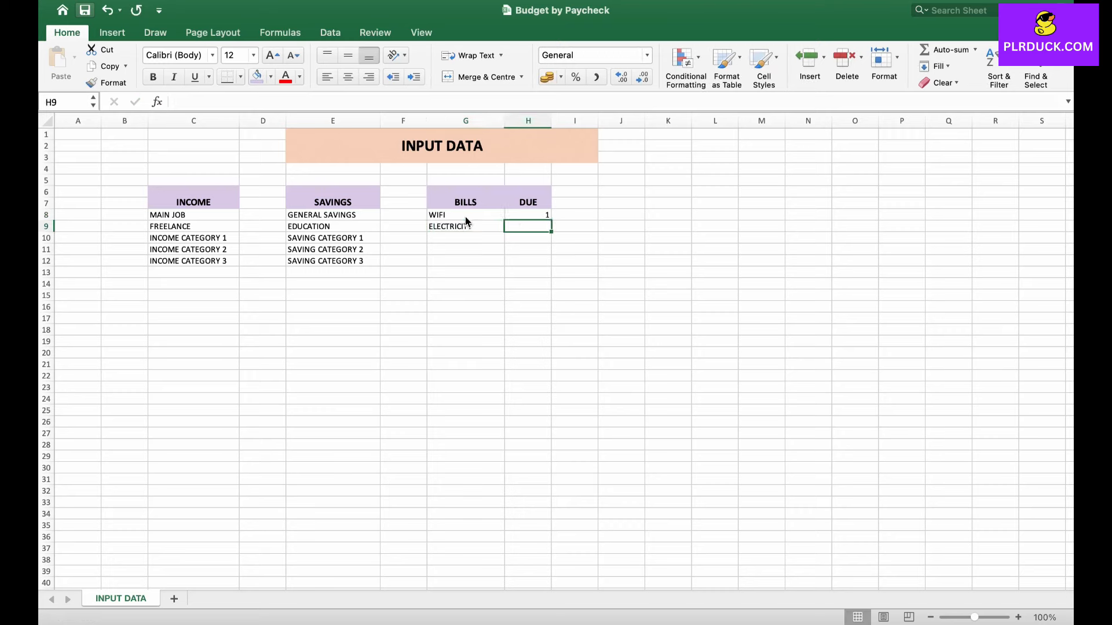
text(5)
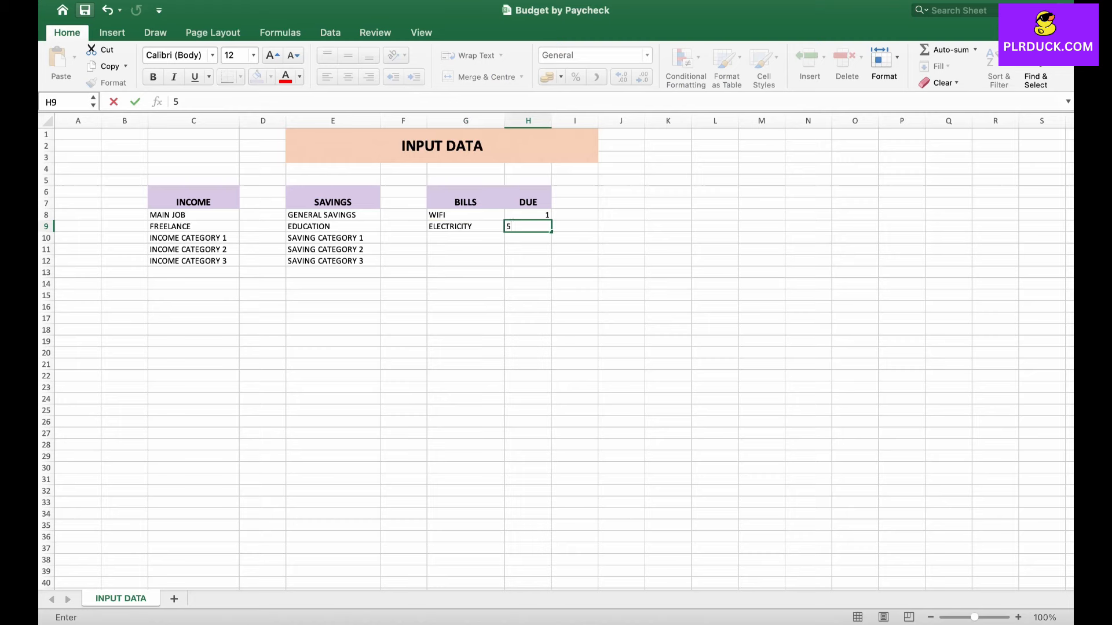
key(Return)
- Add BILLS CATEGORY 1 through BILLS CATEGORY 3 under the BILLS heading in G10:G12
text(BILLS)
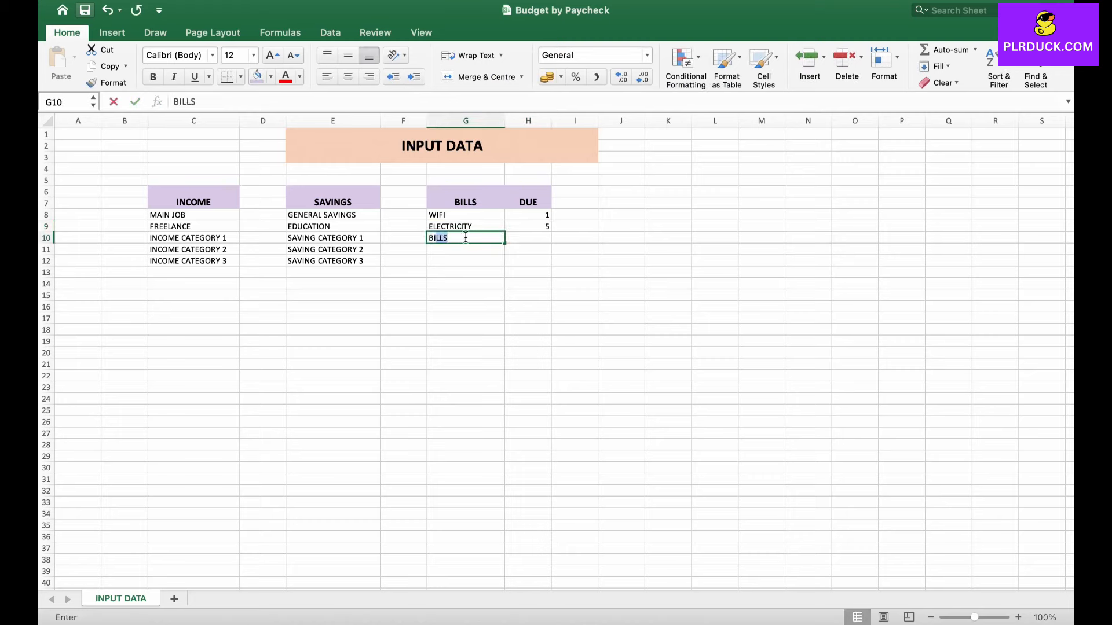
text( CATEGORY 1)
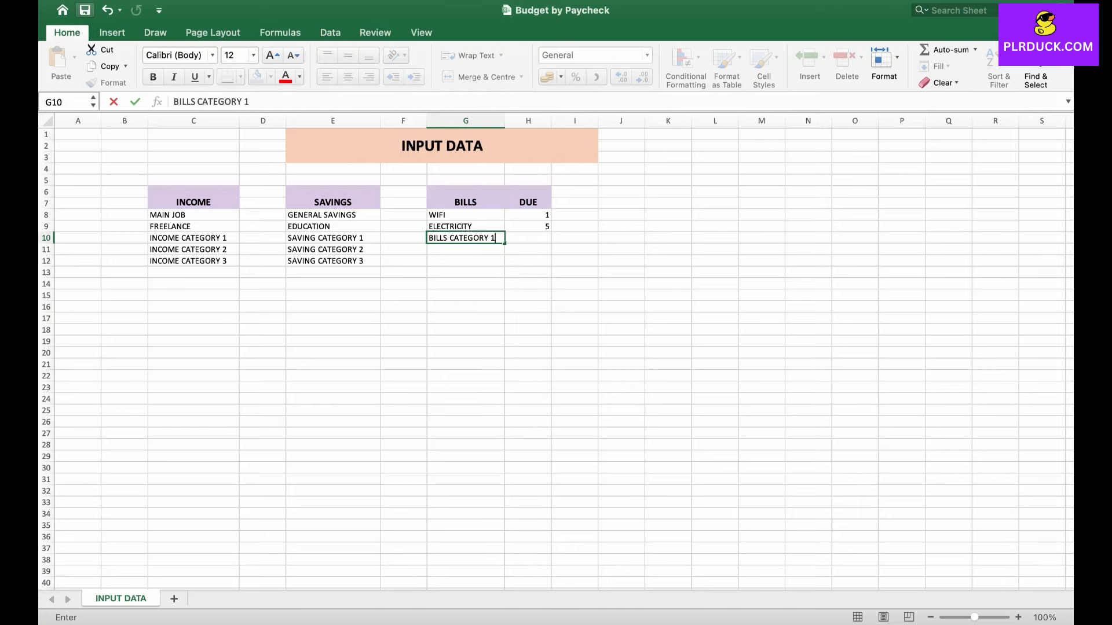
key(Return)
key(Up)
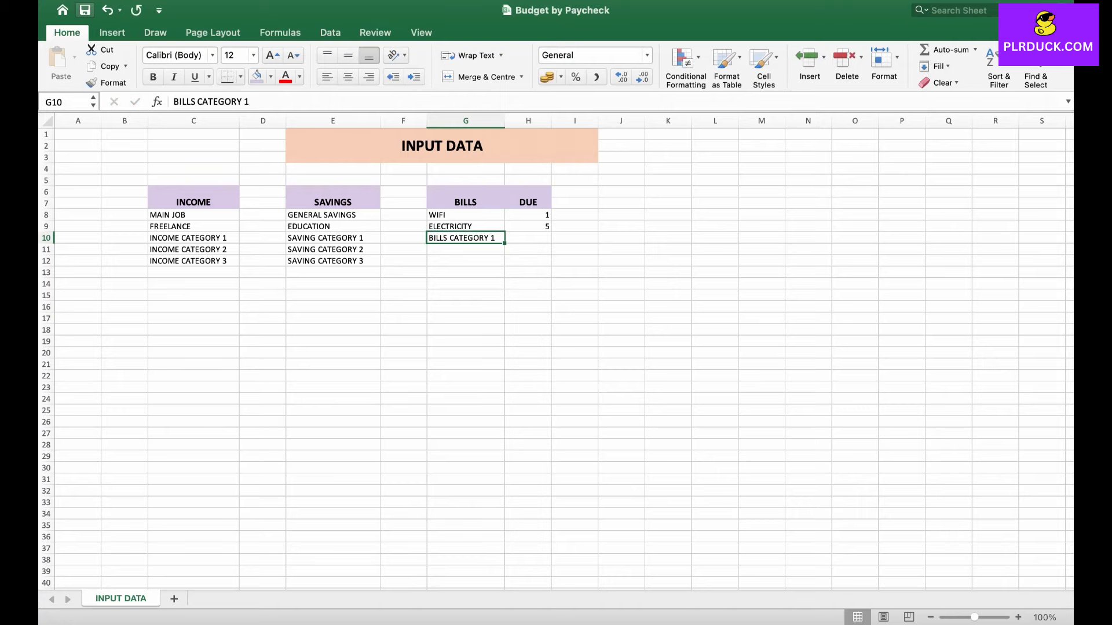
drag(504, 244, 504, 264)
- Merge and centre cells J6:J7 and enter the heading EXPENSES
drag(621, 191, 621, 203)
click(480, 76)
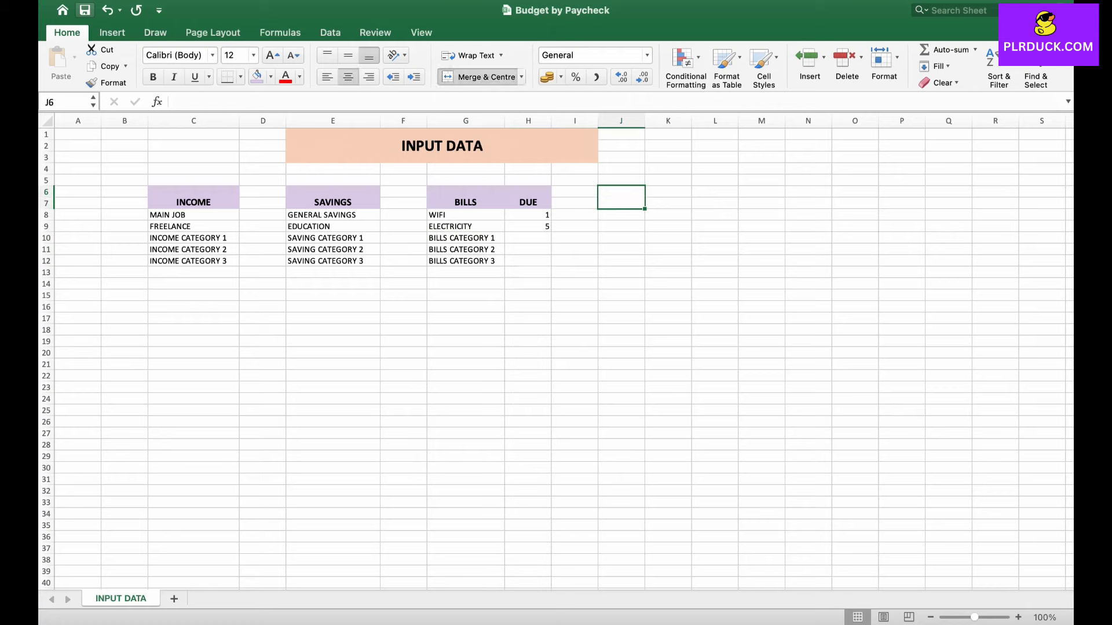
text(EXPE)
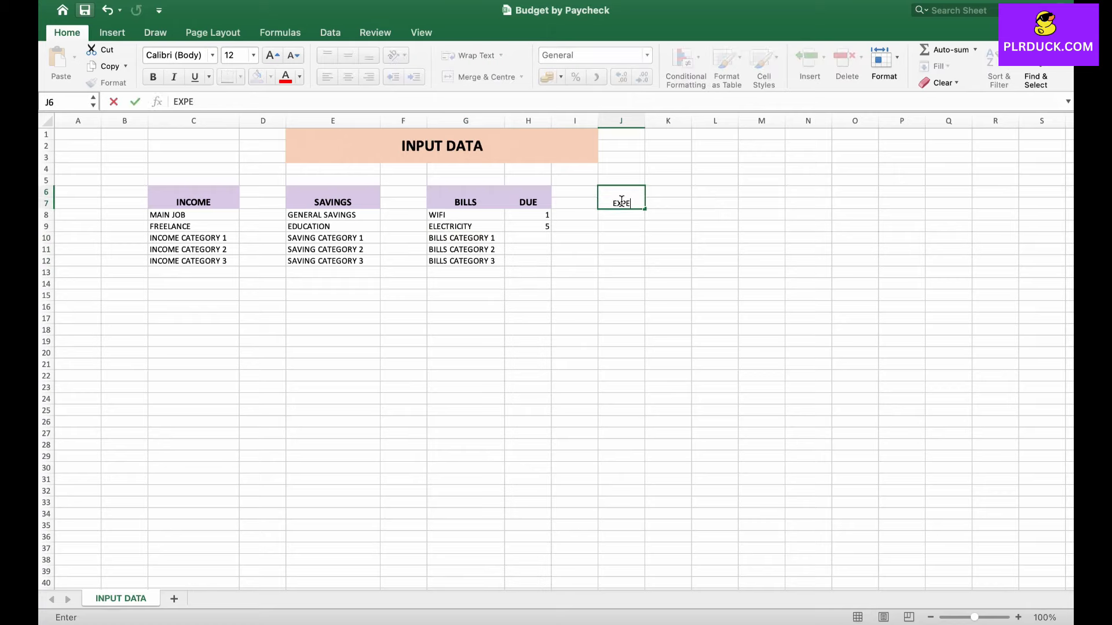
text(NSES)
click(668, 248)
- Format the EXPENSES heading as 14-point bold text with the light purple fill, and widen column J to about the width of column C
click(620, 198)
click(152, 76)
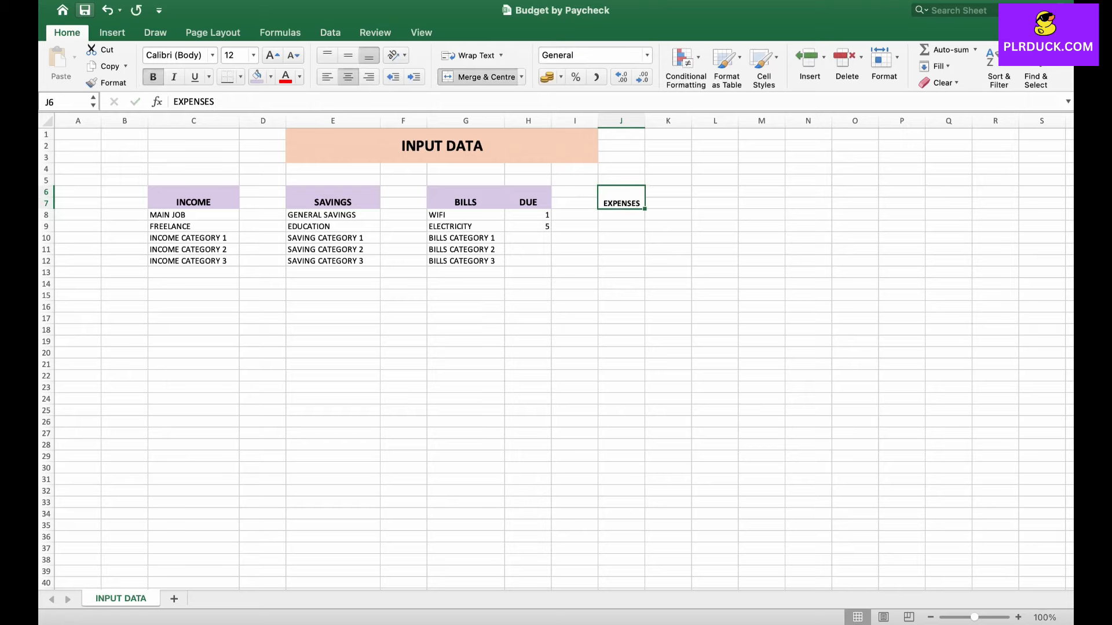
click(257, 75)
click(271, 55)
drag(645, 121, 689, 120)
- List FOOD, RENT and EXPENSE CATEGORY 1 through EXPENSE CATEGORY 3 under the EXPENSES heading in J8:J12
click(644, 214)
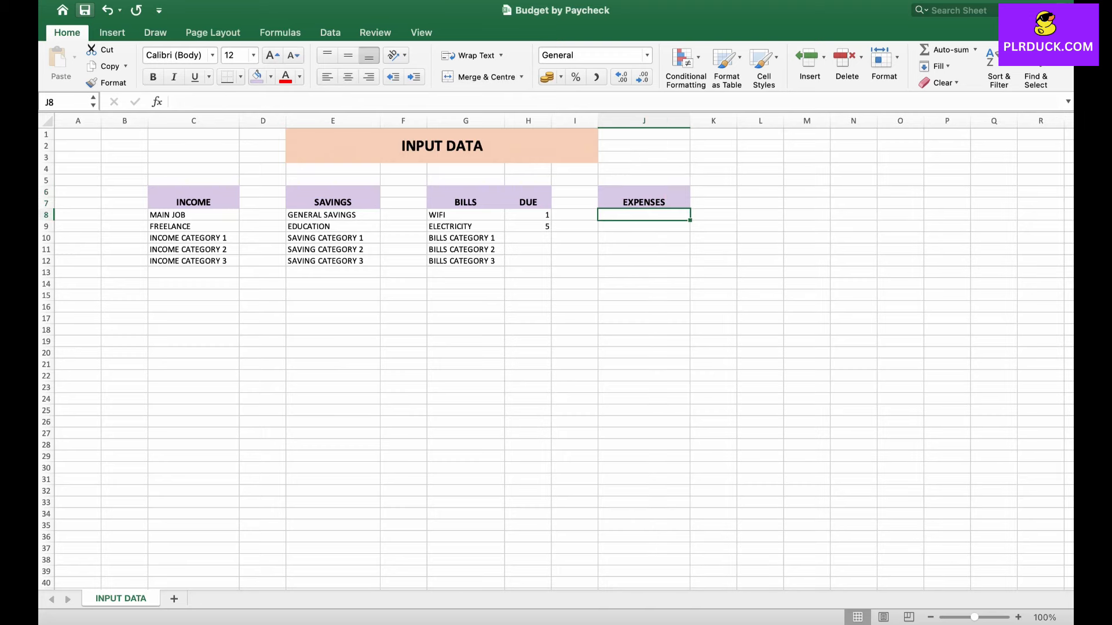
text(FOOD)
key(Return)
text(RENT)
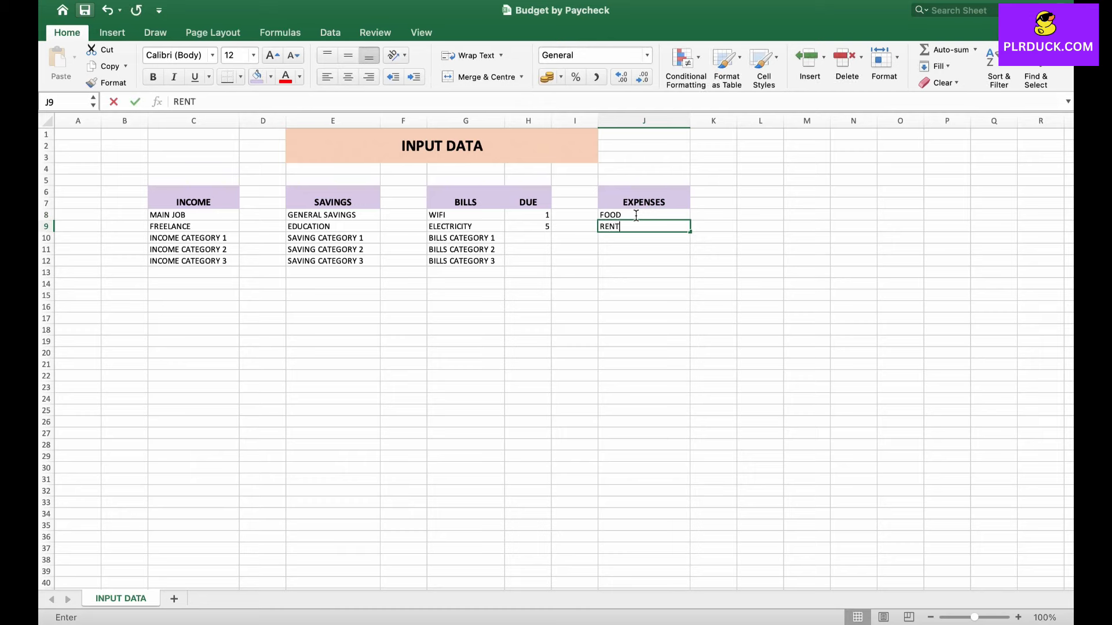
key(Return)
text(EXPENSE )
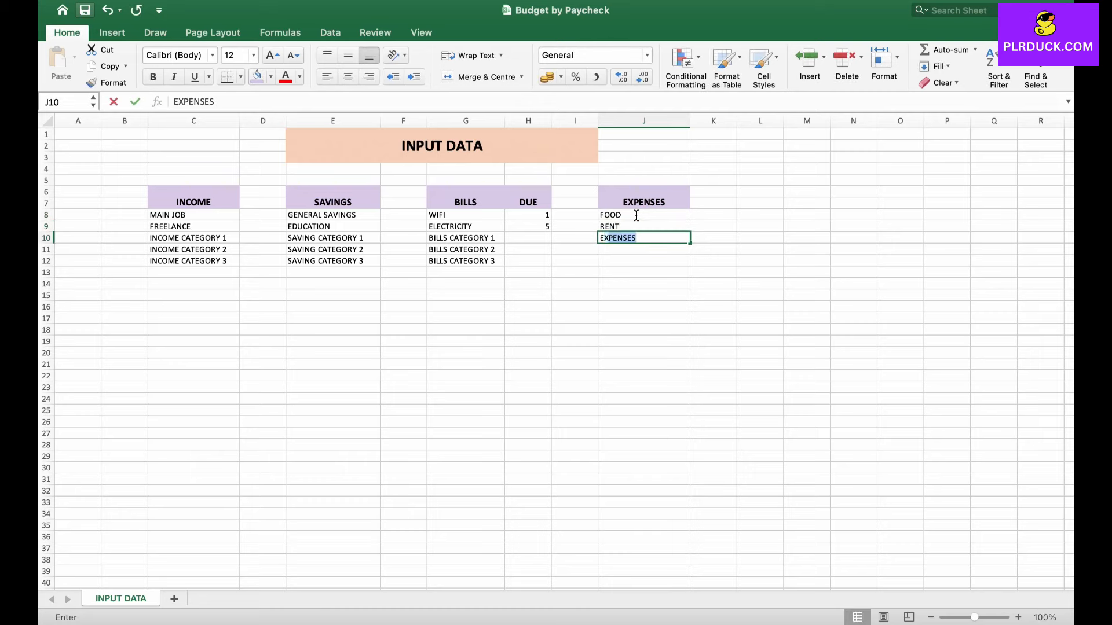
text(CATEGORY 1)
drag(689, 243, 690, 266)
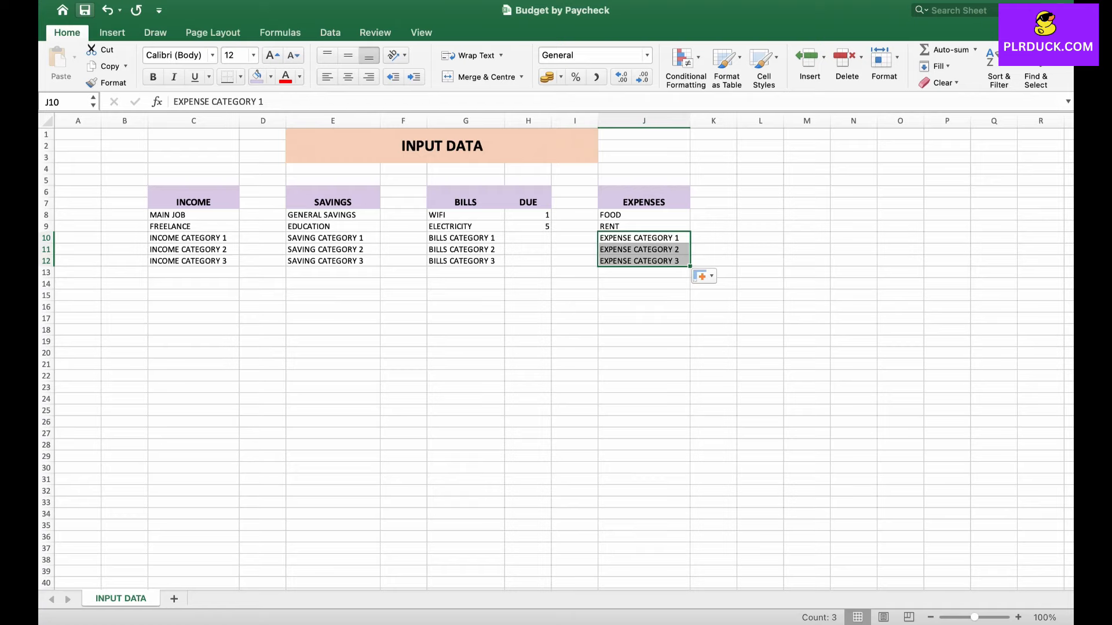
- Merge and centre L6:L7 and M6:M7, and enter the headings DEBT and DUE in them
click(760, 196)
click(480, 77)
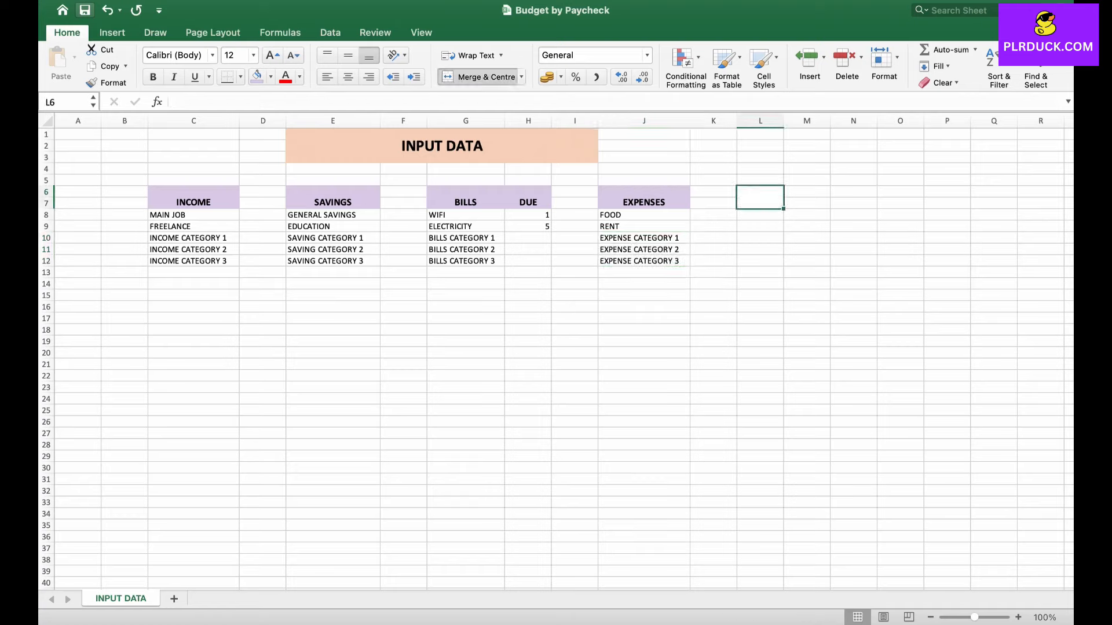
text(DEBT)
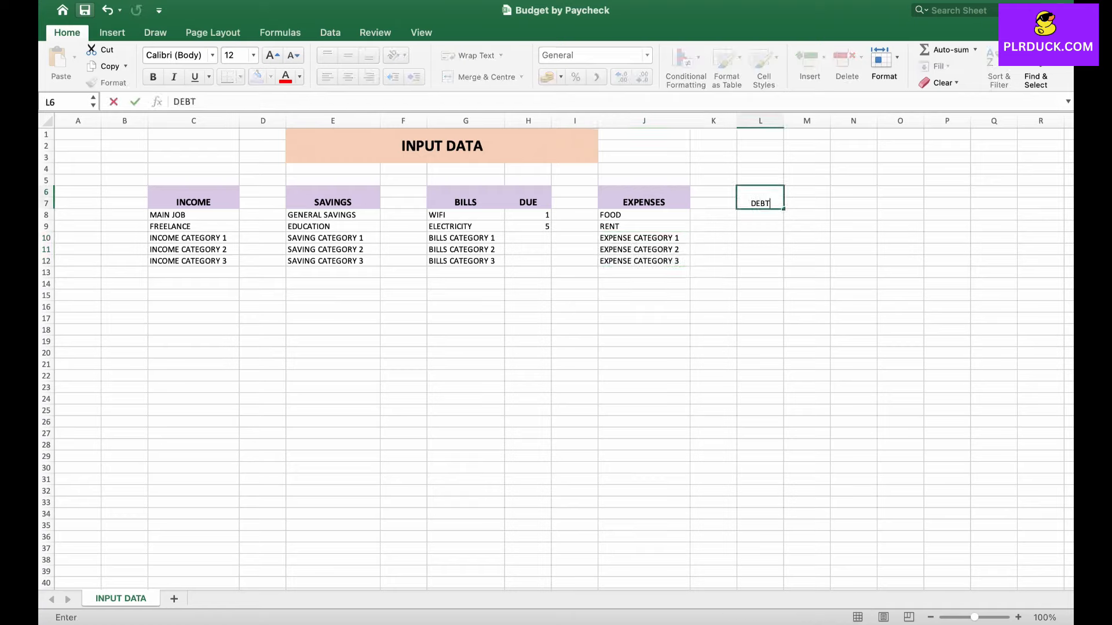
key(Tab)
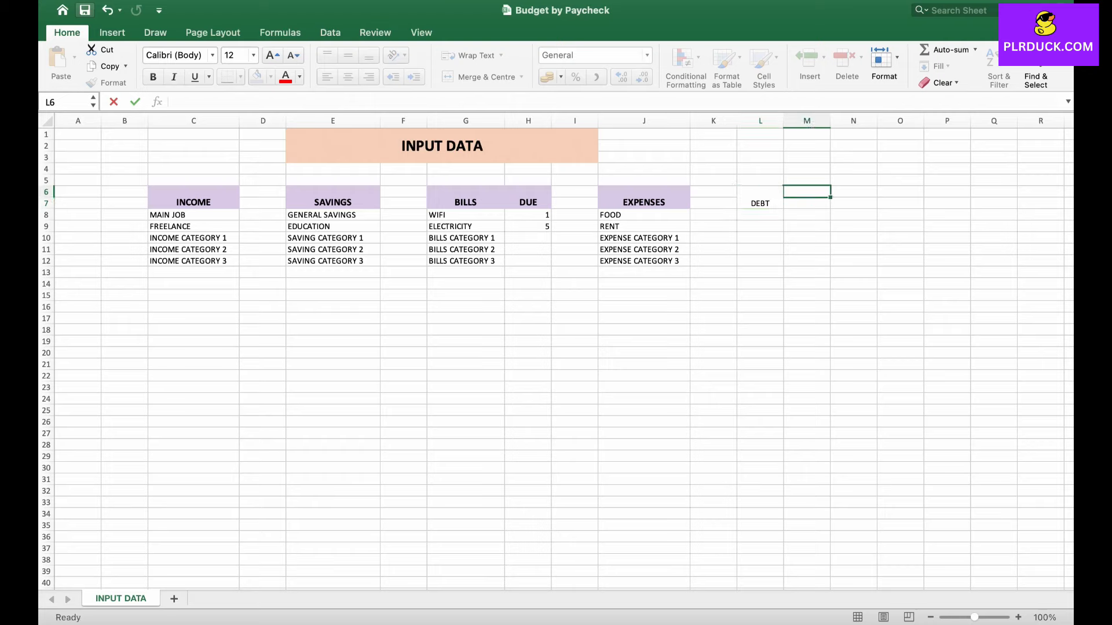
key(shift+Down)
click(481, 77)
text(DUE)
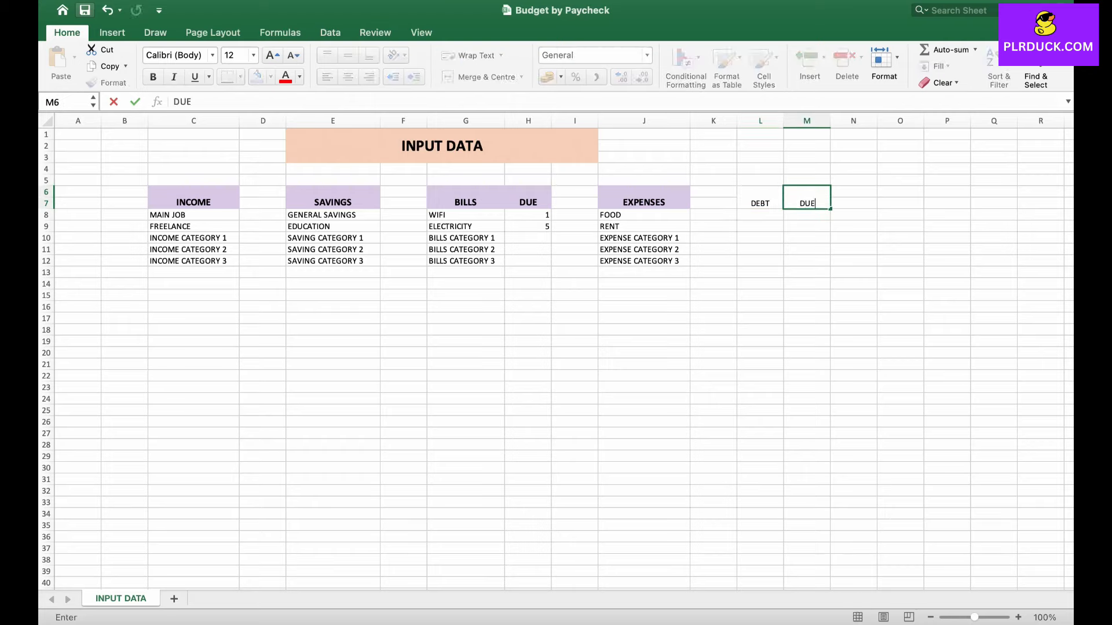
- Format the DEBT and adjacent DUE headings as 14-point bold text with the light purple fill, and widen column L
drag(760, 203, 806, 202)
click(153, 77)
click(273, 55)
click(257, 77)
drag(783, 121, 822, 121)
- Enter the debts CREDIT CARD with due day 1 and PERSONAL LOAN with due day 5 in L8:M9
click(779, 214)
text(CREDIT CARD)
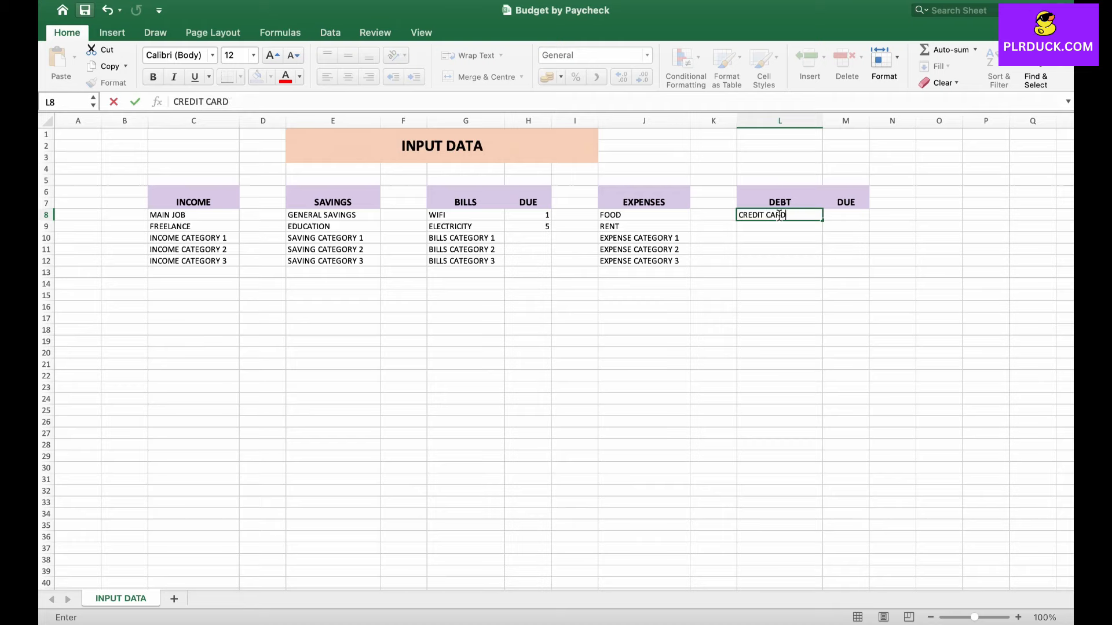
key(Tab)
text(1)
key(Return)
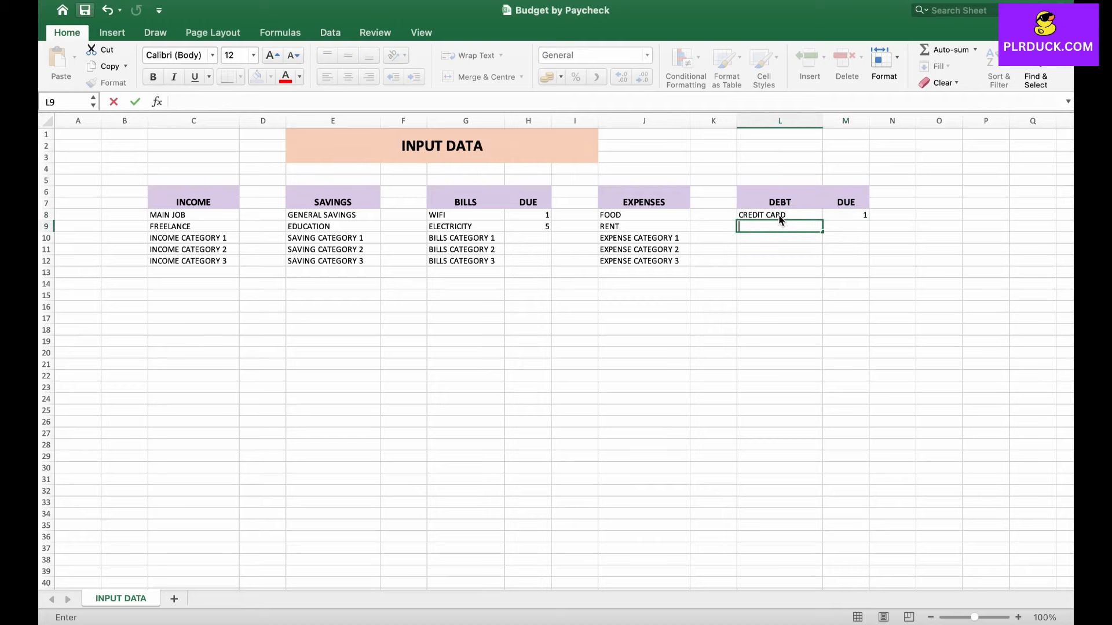
text(PERSONAL LOAN)
key(Tab)
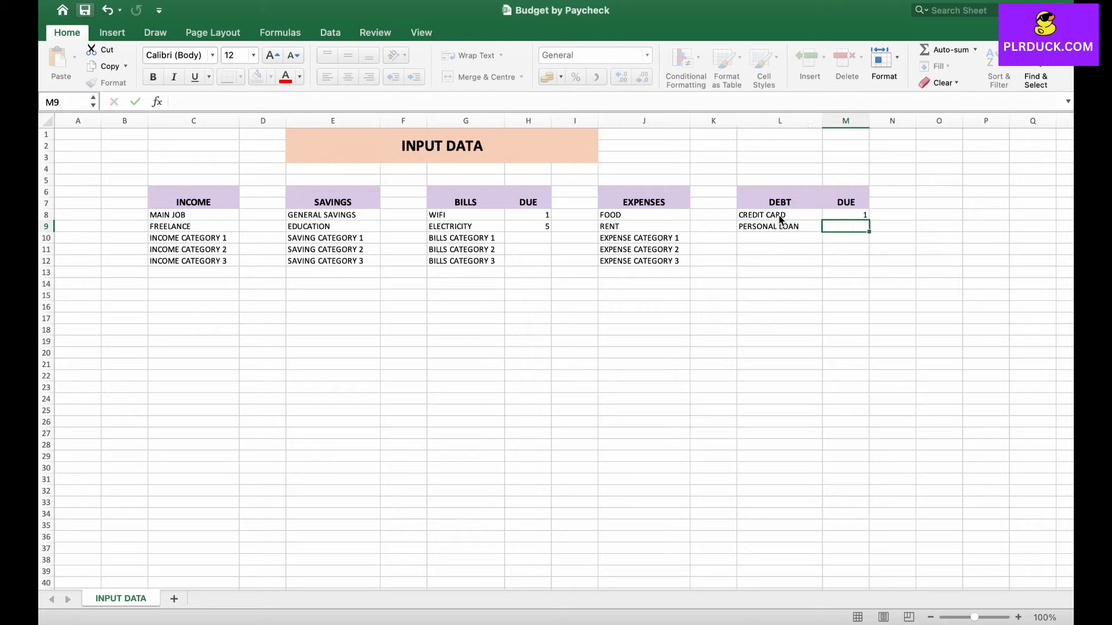
text(5)
key(Return)
- Add DEBT CATEGORY 1 through DEBT CATEGORY 3 under the DEBT heading in L10:L12
text(DEBT )
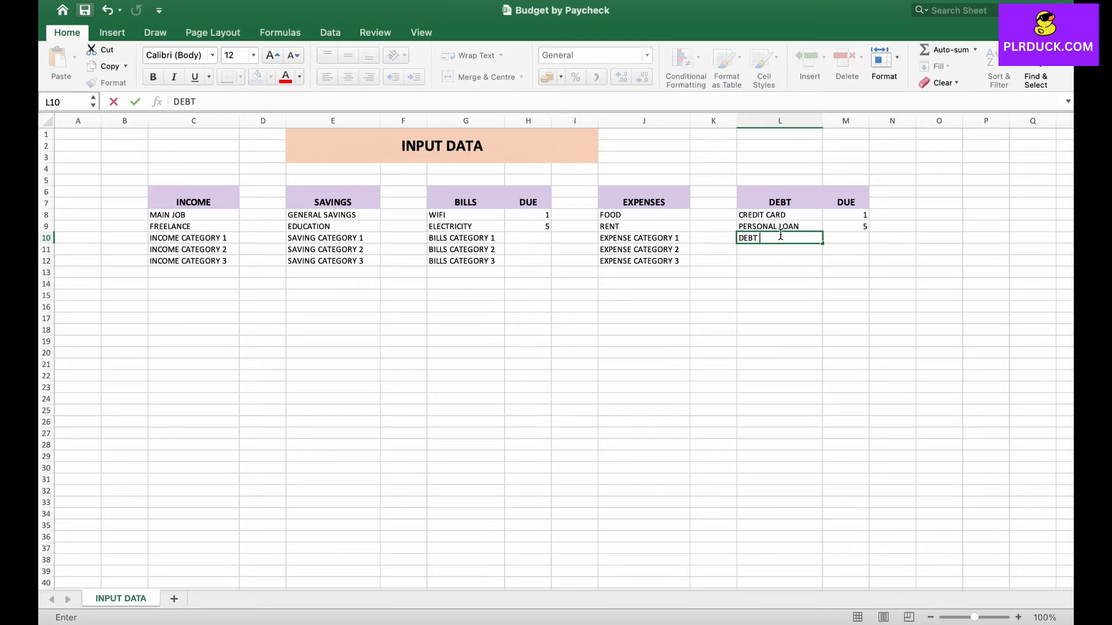
text(CATEGORY 1)
key(ctrl+Return)
drag(822, 243, 825, 271)
click(575, 375)
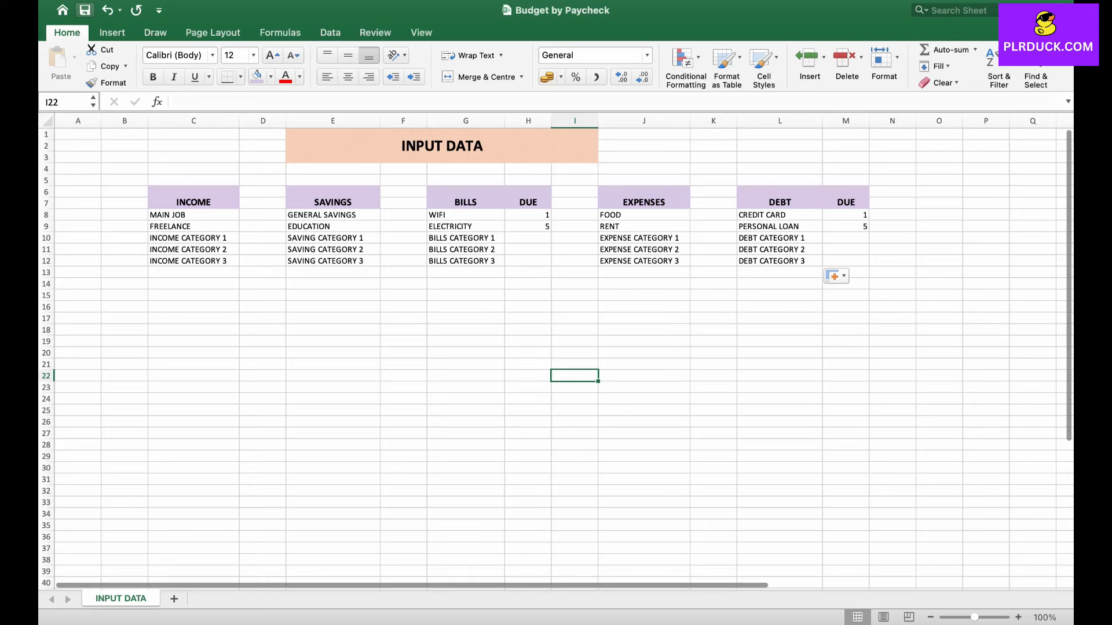
- Add a new worksheet after INPUT DATA and name it TRANSACTIONS
key(shift+F11)
double_click(187, 599)
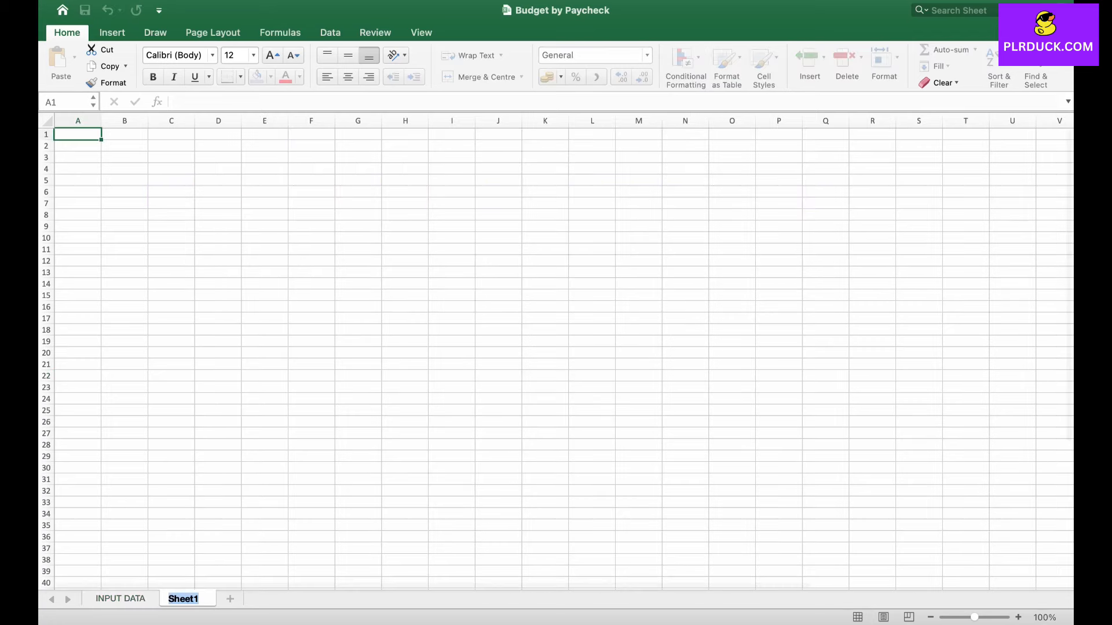
text(TRANSACTIONS)
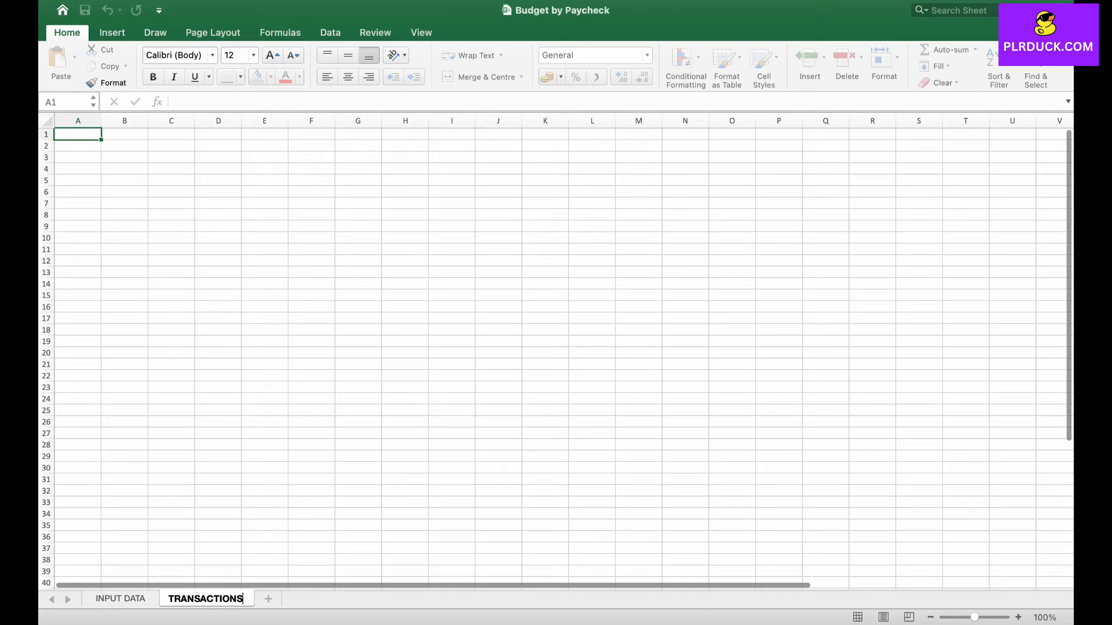
- Merge and centre E1:J3 on the TRANSACTIONS sheet and enter the title TRANSACTIONS
click(405, 444)
drag(264, 133, 497, 156)
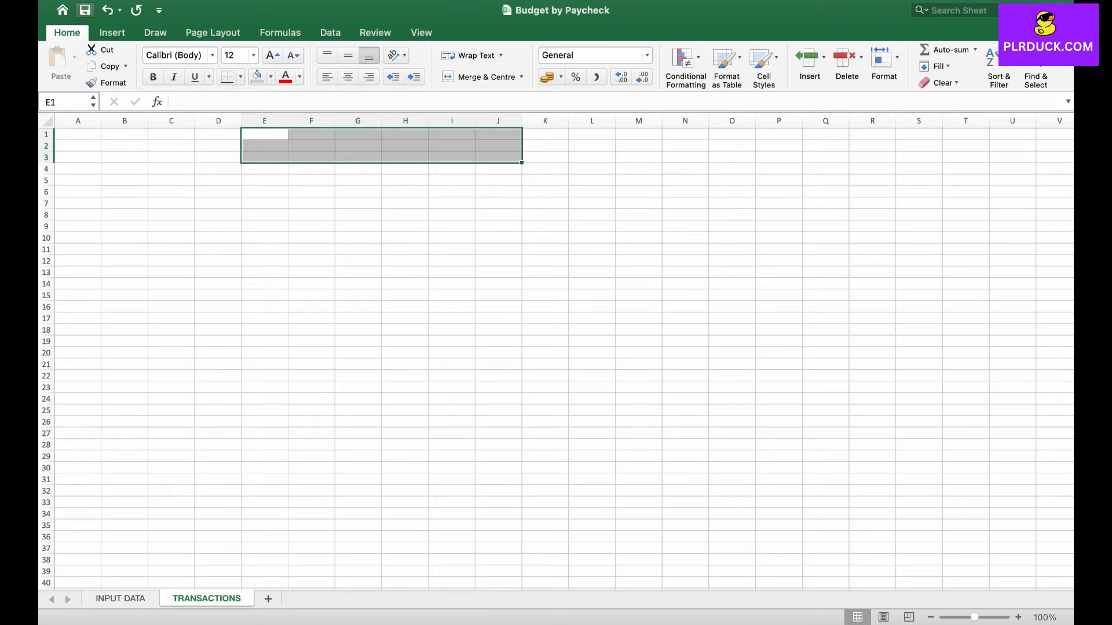
click(478, 77)
text(TRANSACTIONS)
click(404, 192)
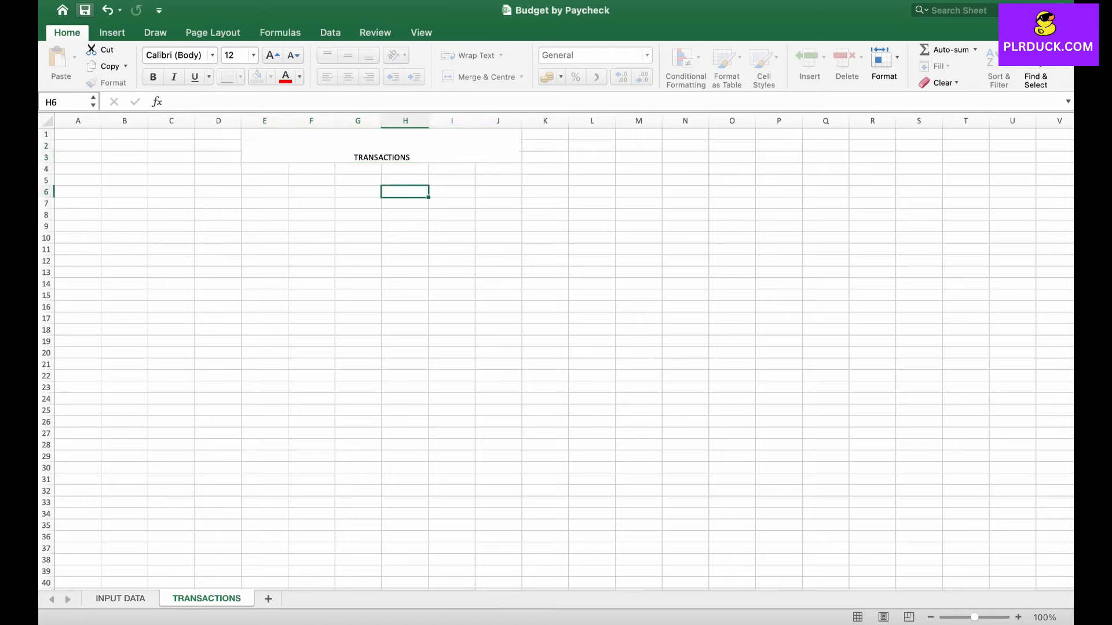
- Format the TRANSACTIONS title as 22-point bold text with a light pink fill and centre it vertically
click(381, 146)
click(272, 55)
click(272, 55)
click(273, 55)
click(272, 55)
click(272, 55)
click(153, 77)
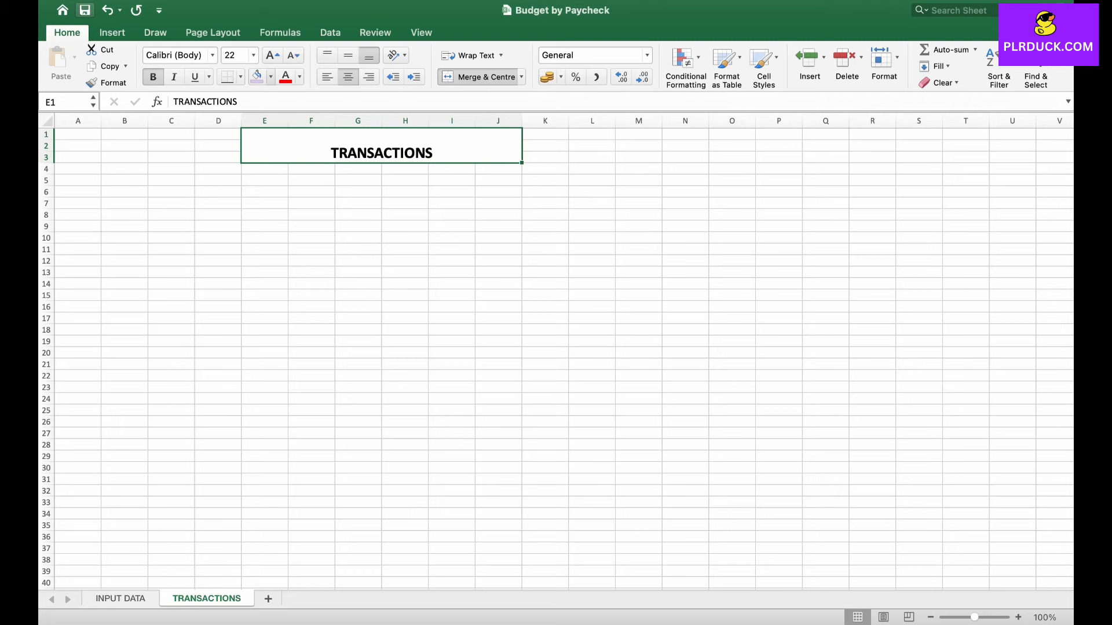
click(270, 76)
click(284, 277)
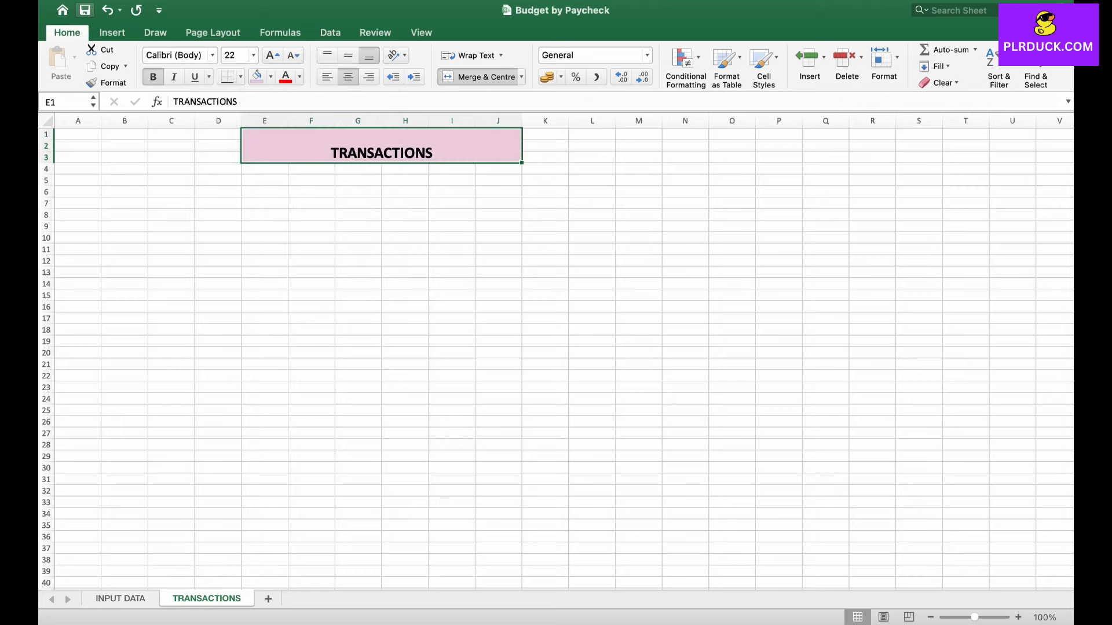
click(348, 55)
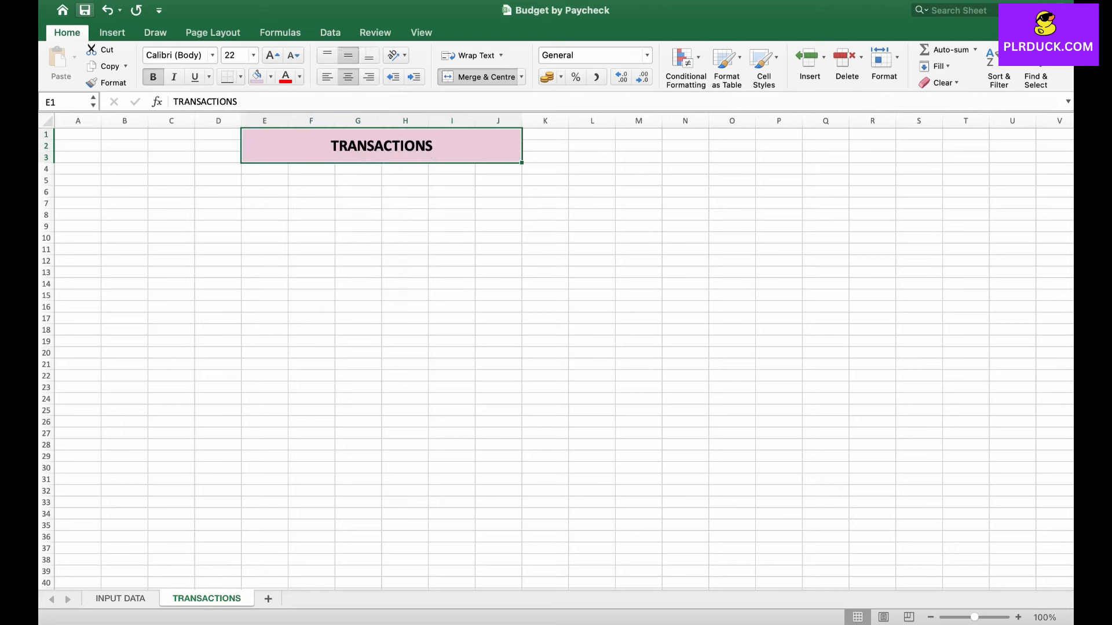
- Enter the headings DATE, VALUE, CATEGORY, SUBCATEGORY and DETAILS in E6:I6
click(265, 192)
text(DATE)
key(Tab)
text(VALUE)
key(Tab)
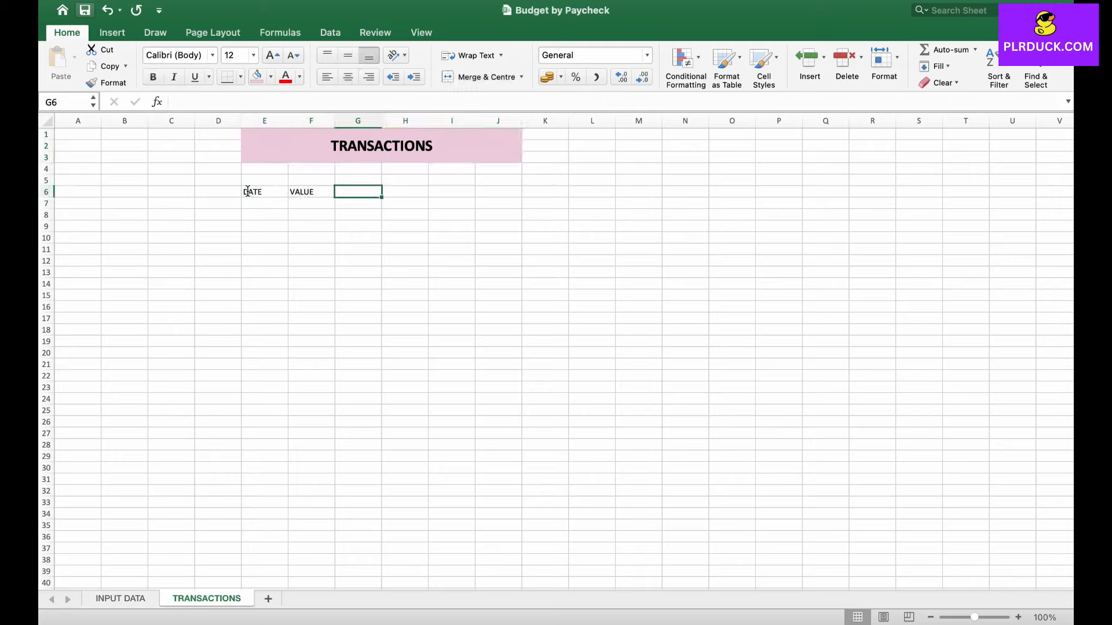
text(CATEGO)
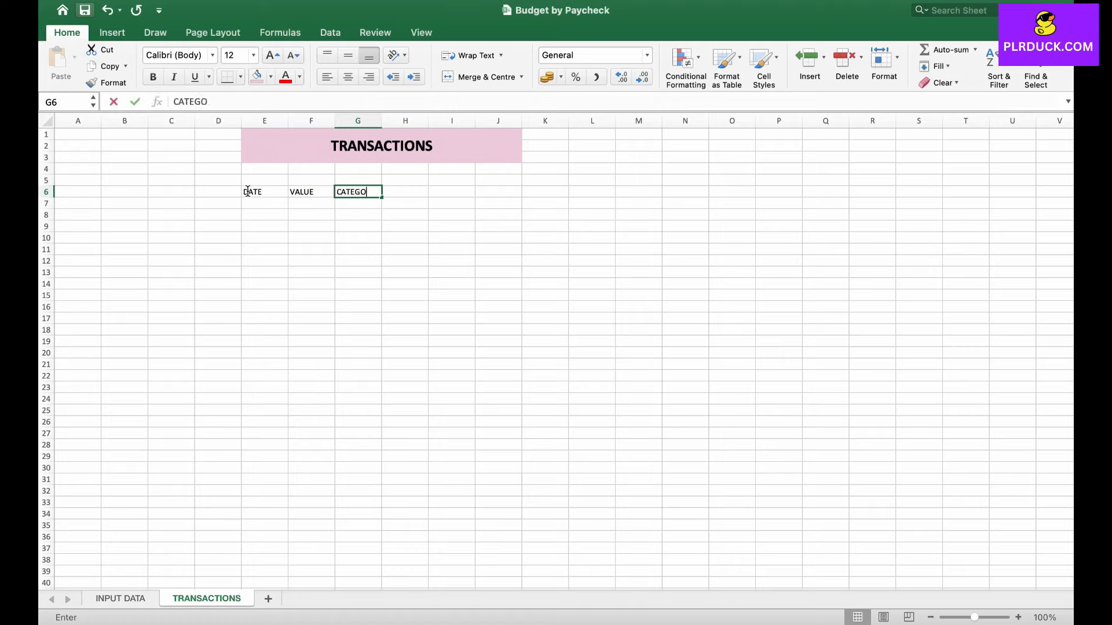
text(RY)
key(Tab)
text(SU)
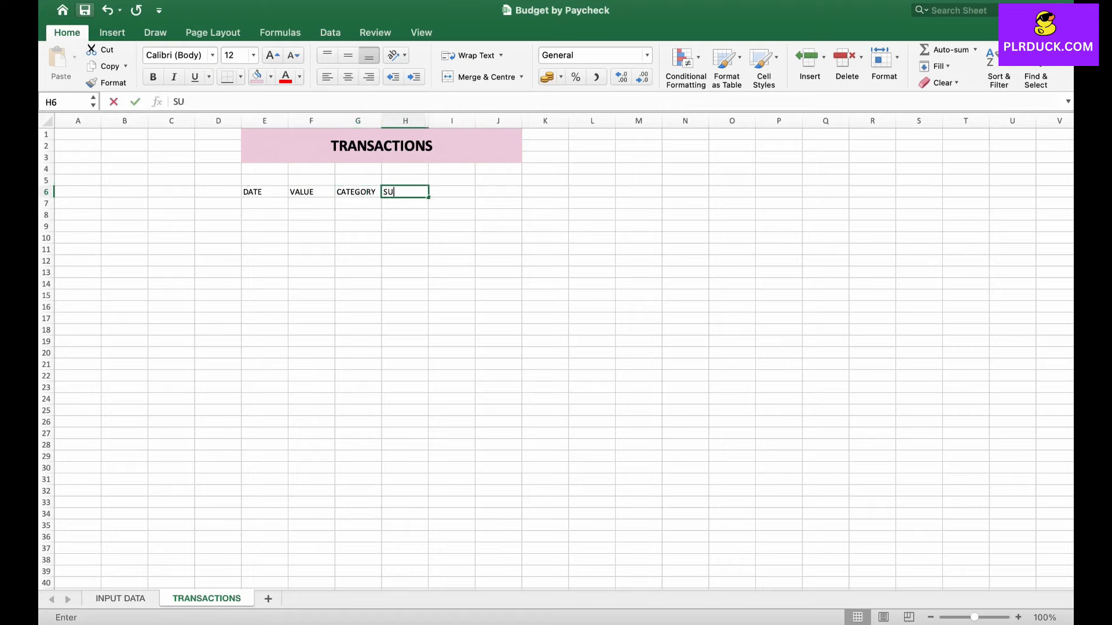
text(BCATEGORY)
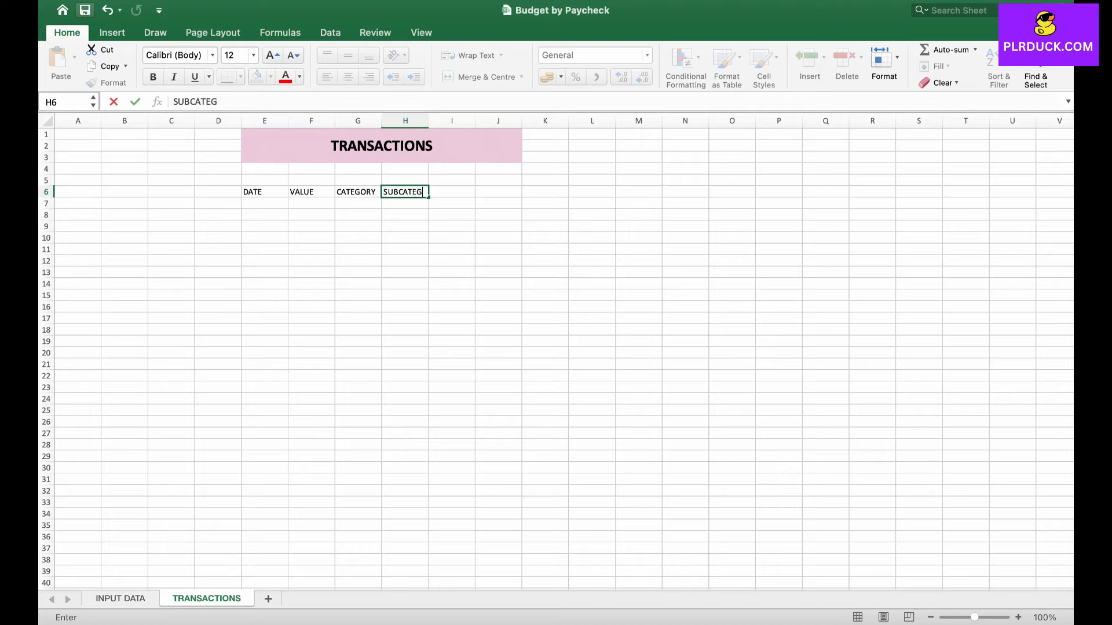
key(Tab)
text(DETAILS)
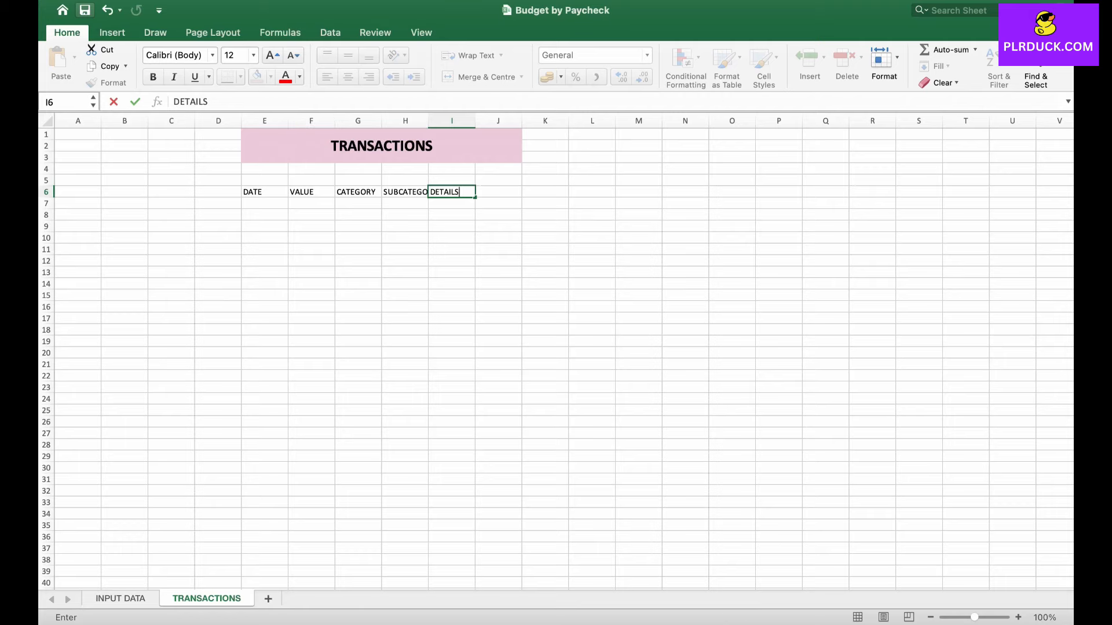
click(311, 169)
- Widen columns F to I and format the headings in E6:I6 as 14-point bold text with a light orange fill
drag(335, 121, 674, 120)
drag(254, 192, 603, 192)
click(153, 77)
click(273, 56)
click(272, 56)
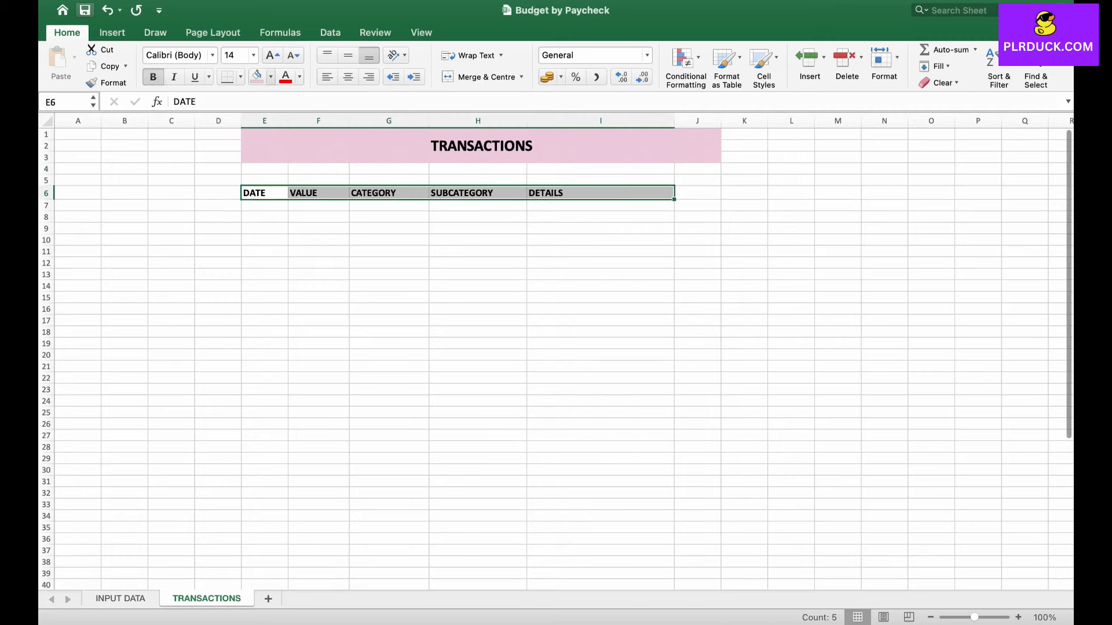
click(271, 77)
click(285, 277)
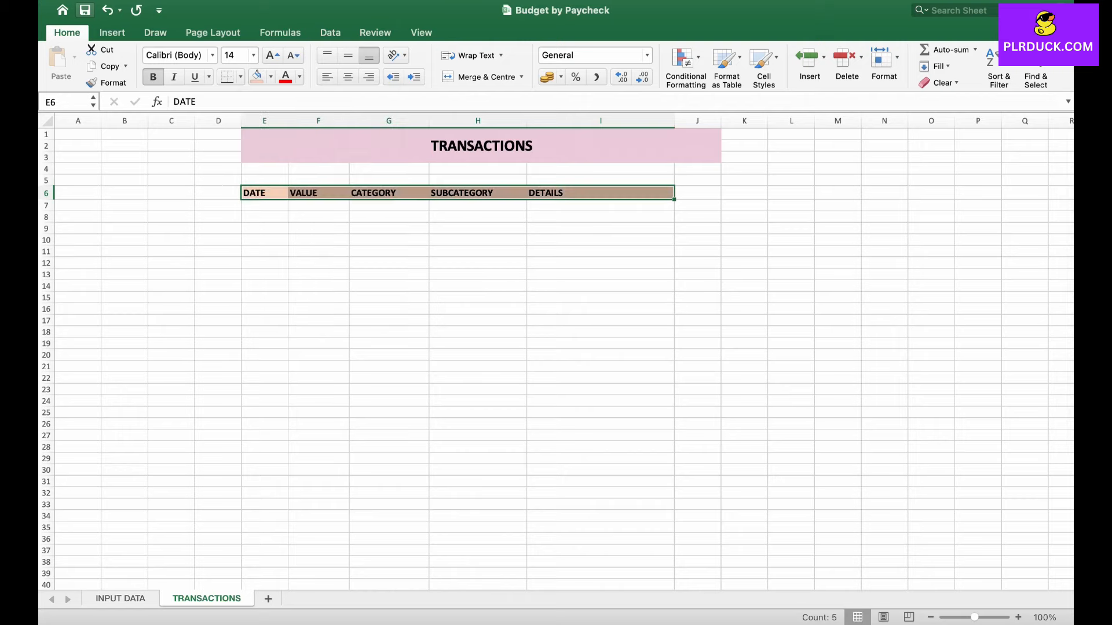
click(477, 240)
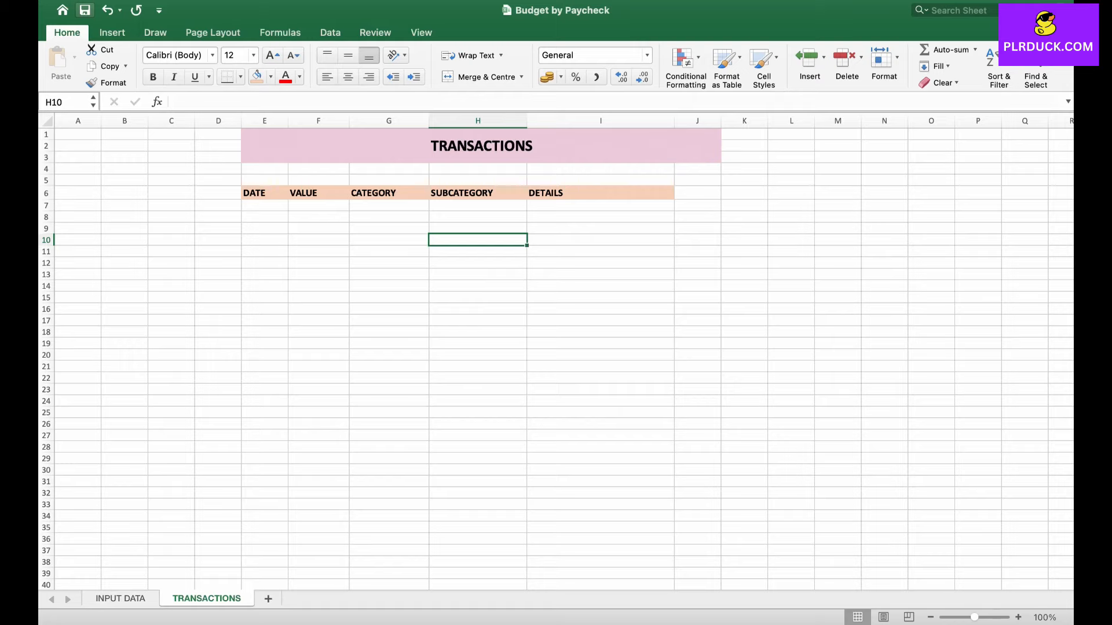
- Add a new worksheet after TRANSACTIONS and name it BUDGET OVERVIEW
key(shift+F11)
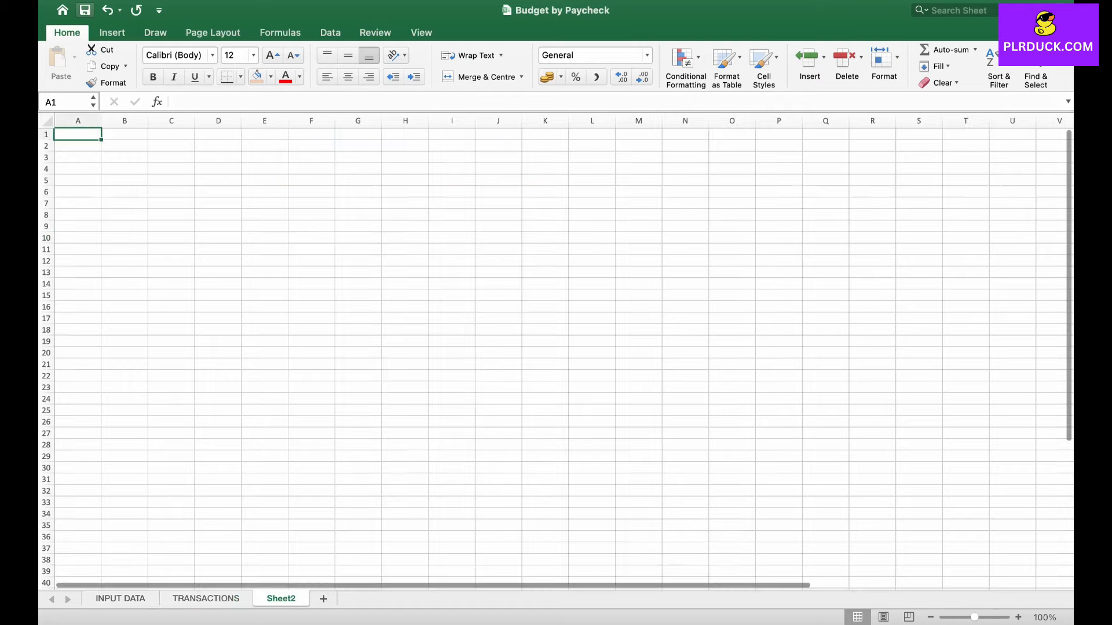
double_click(281, 598)
text(BUDGET OVERVIEW)
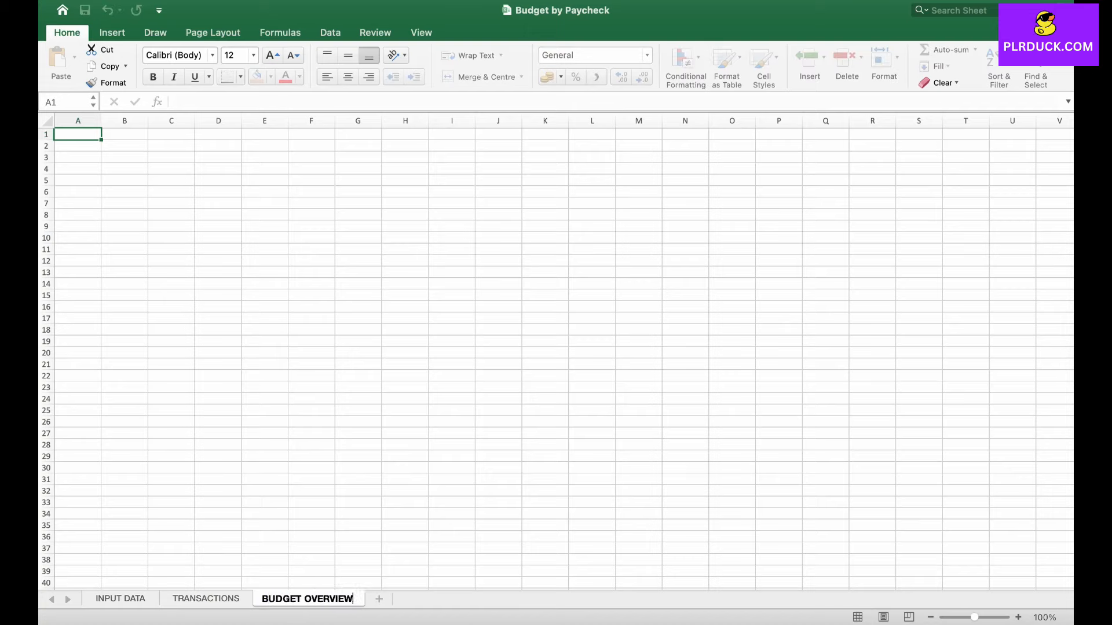
key(Return)
click(171, 203)
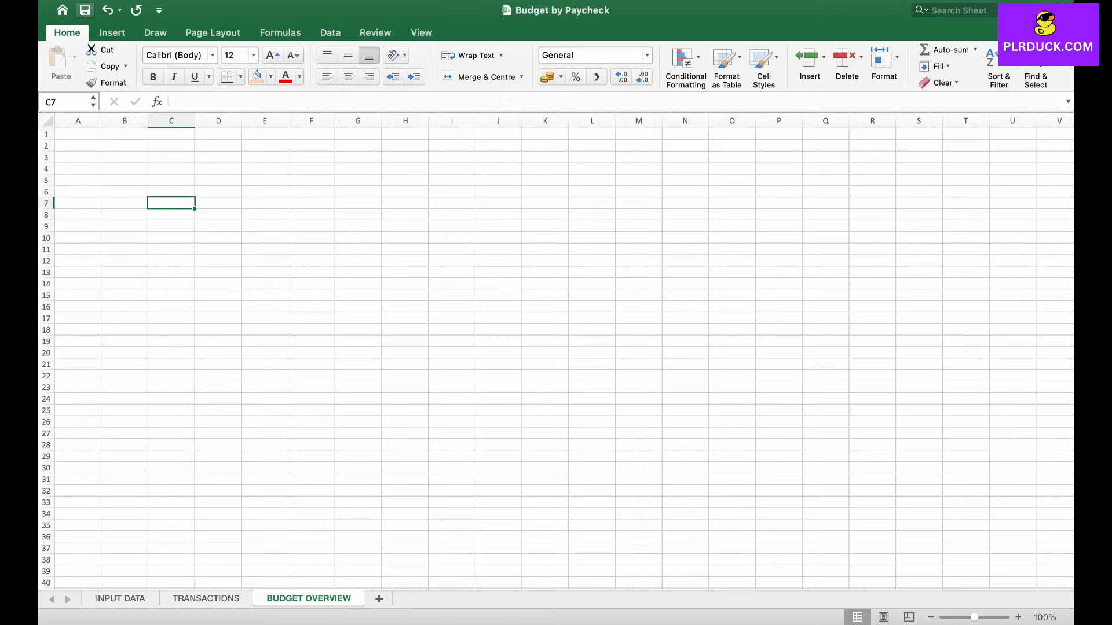
- Merge and centre E1:J3 on the new sheet and enter the title BUDGET OVERVIEW
drag(264, 133, 498, 157)
click(481, 76)
text(B)
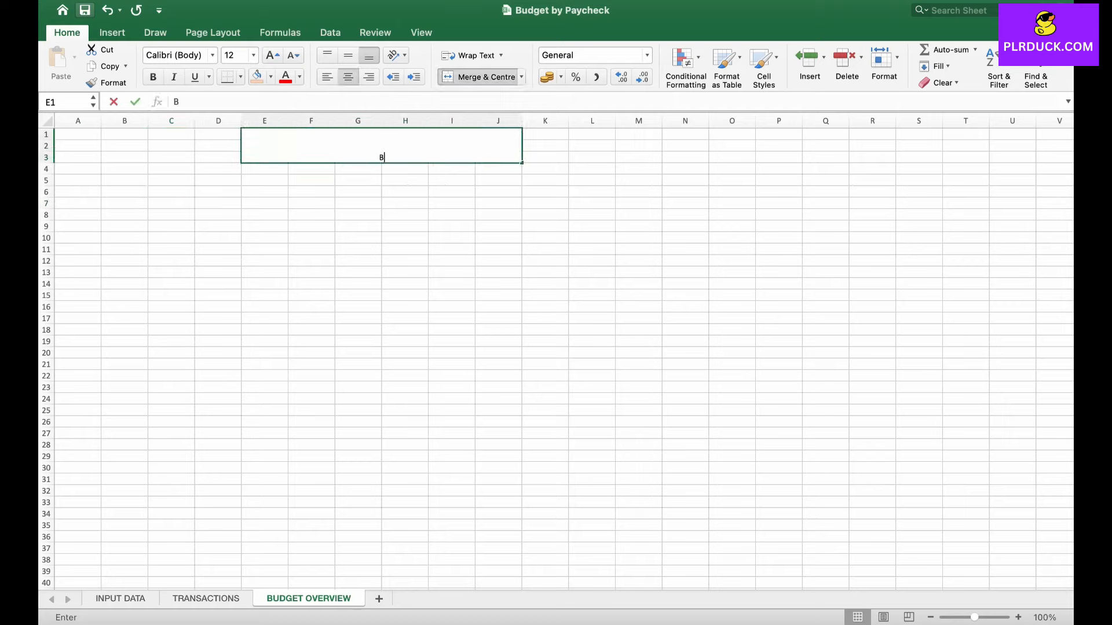
text(UDGET OVERVIEW)
click(451, 215)
- Format the BUDGET OVERVIEW title as 24-point bold text with the light pink fill and centre it vertically
click(381, 145)
click(272, 55)
click(272, 55)
click(272, 55)
click(272, 55)
click(272, 55)
click(272, 55)
click(153, 76)
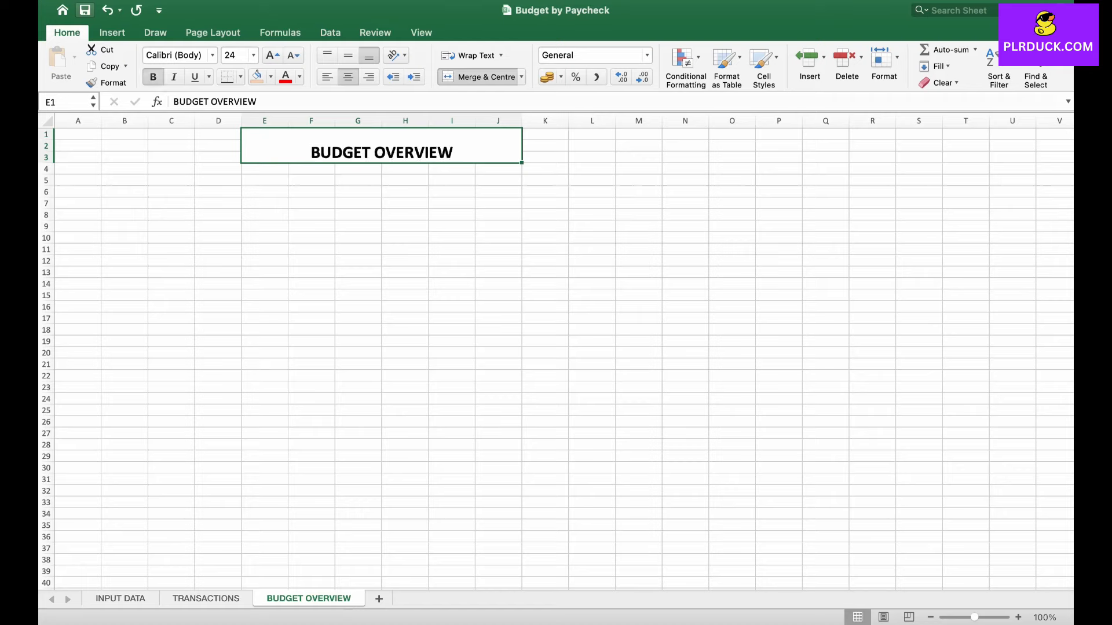
click(271, 76)
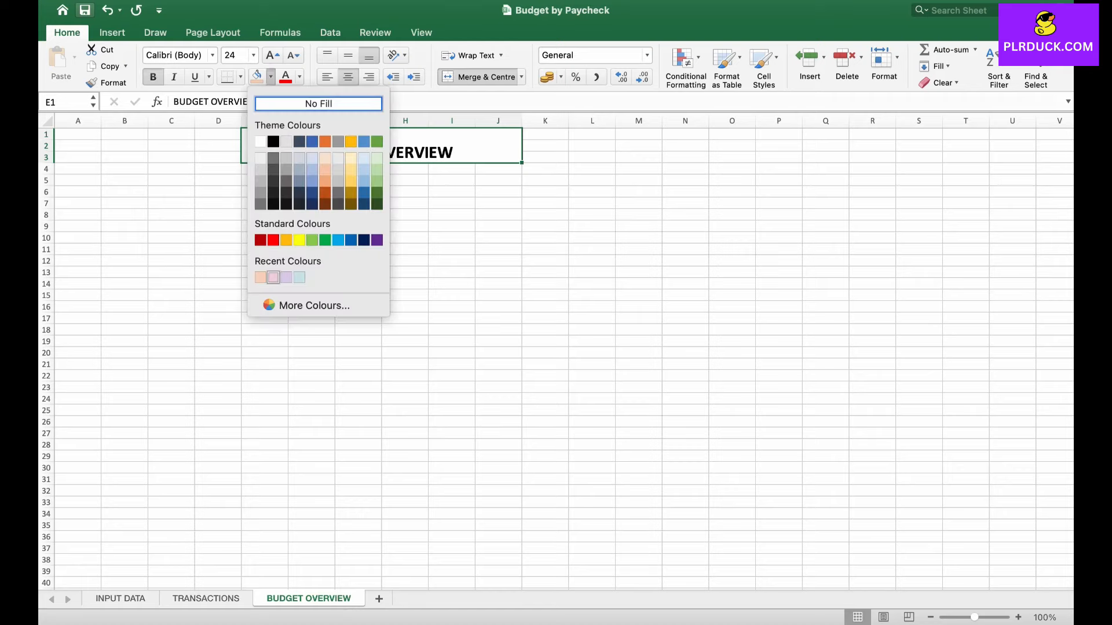
click(272, 278)
click(348, 55)
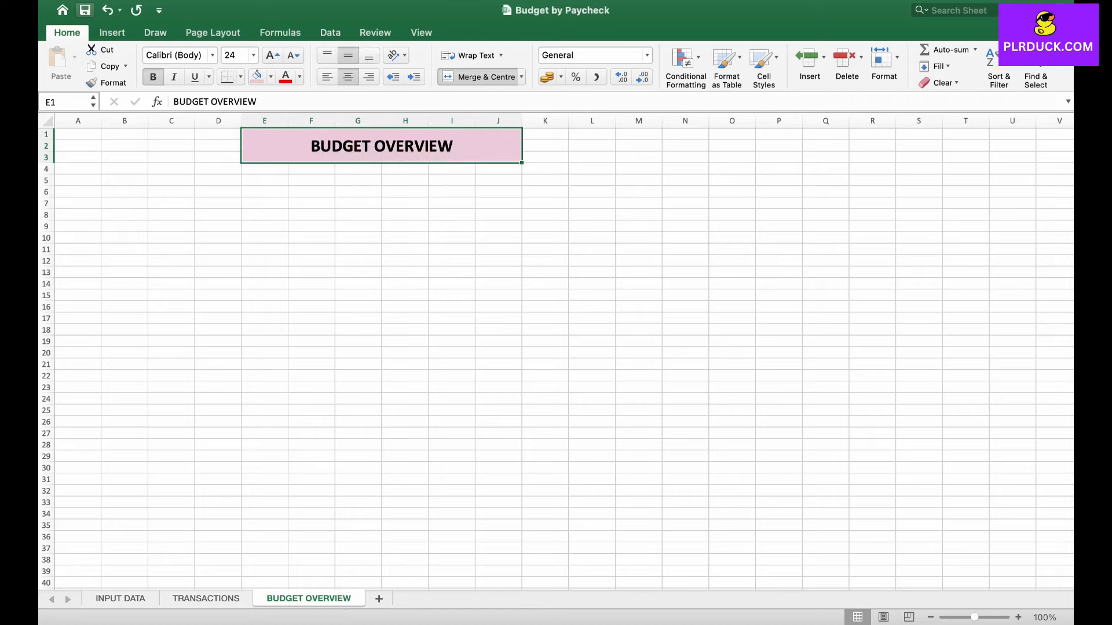
- Merge and centre B5:D6 and enter the heading OVERVIEW
drag(125, 180, 217, 192)
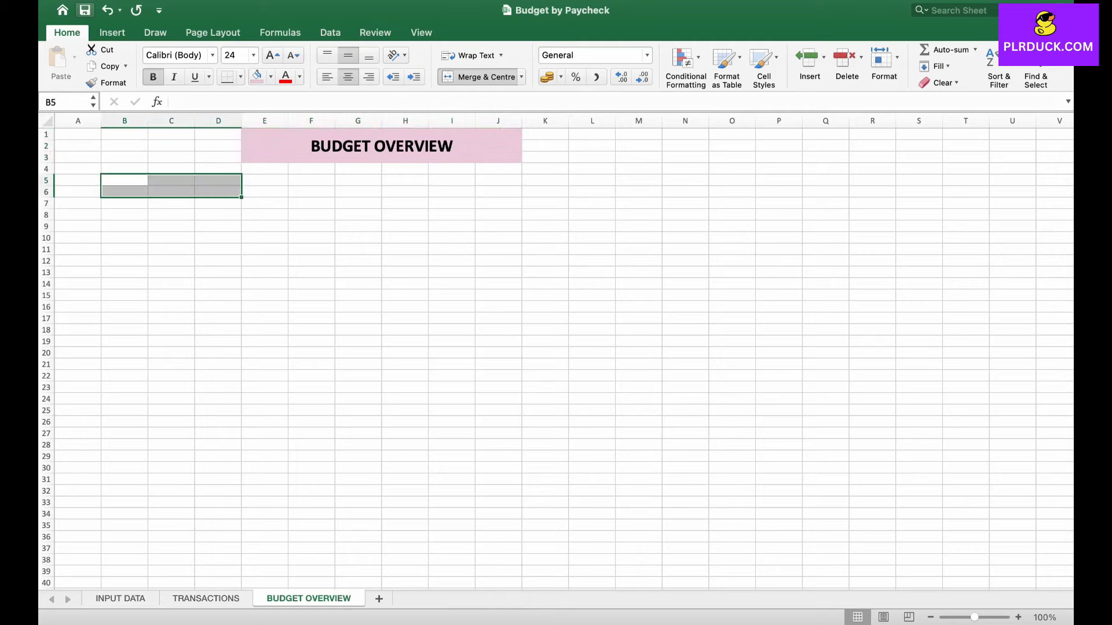
click(481, 77)
text(OVERVIEW)
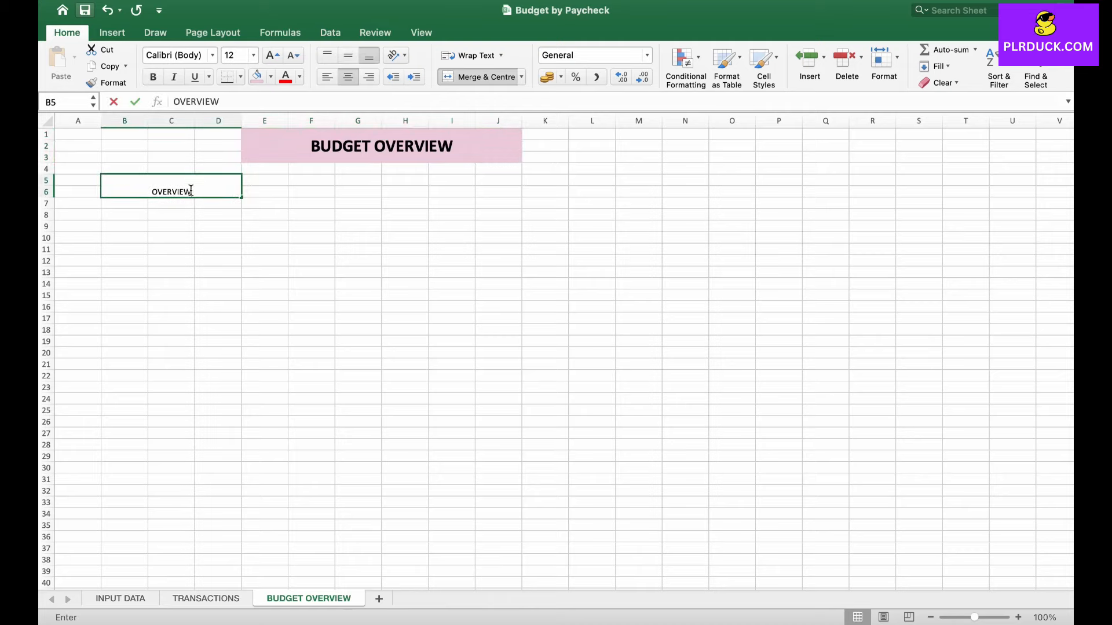
key(Return)
- Merge and centre B7:C7 and B8:C8, entering START DATE and END DATE as their labels
key(shift+Right)
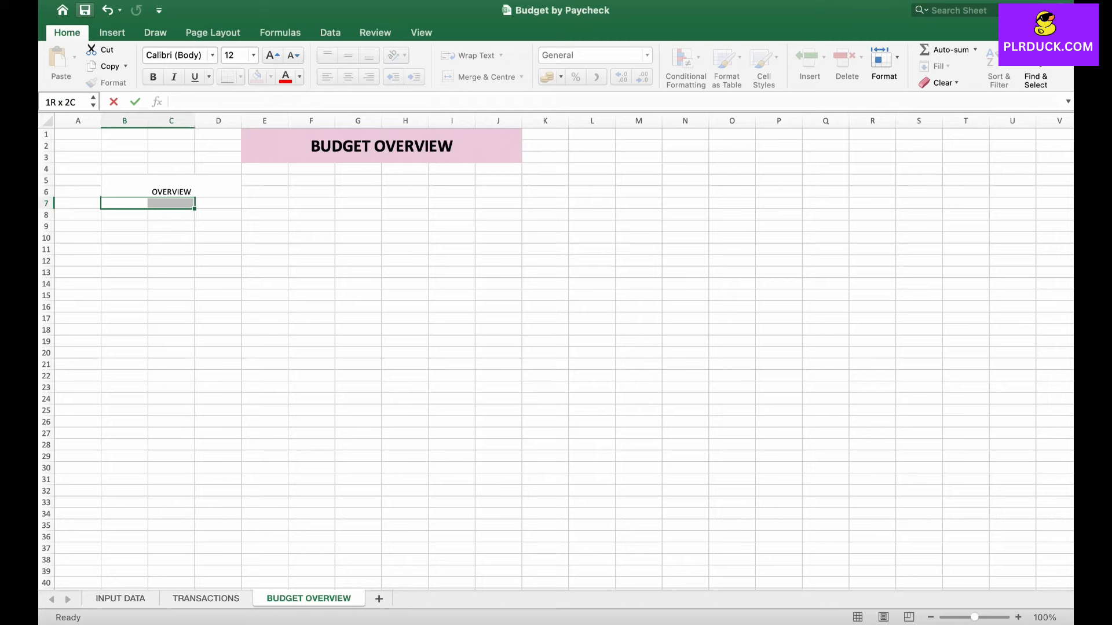
click(481, 76)
text(S)
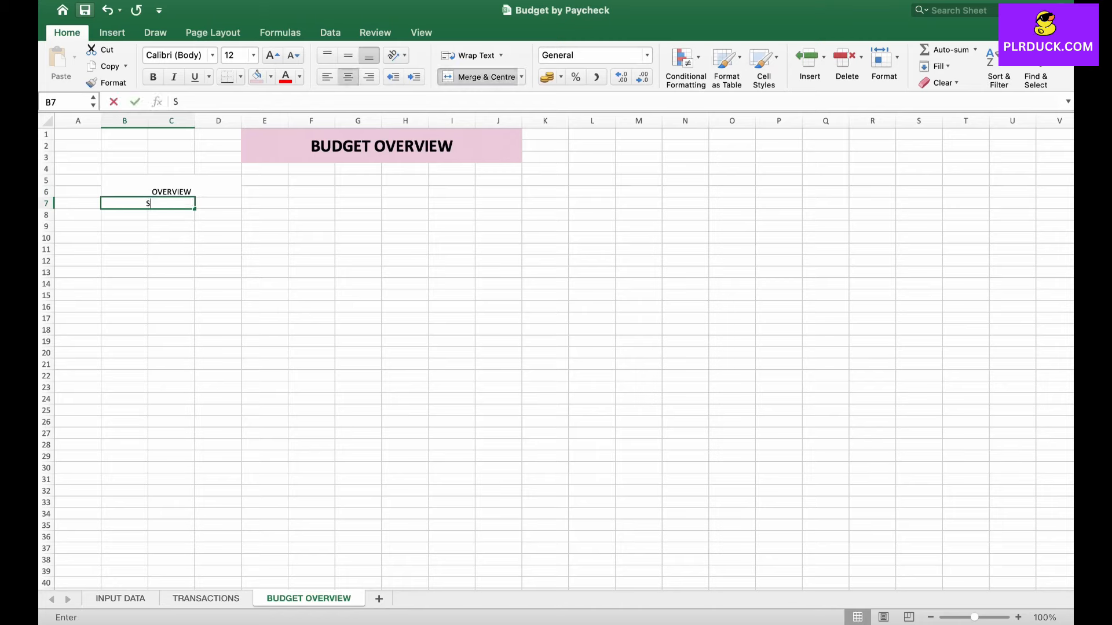
text(TART DATE)
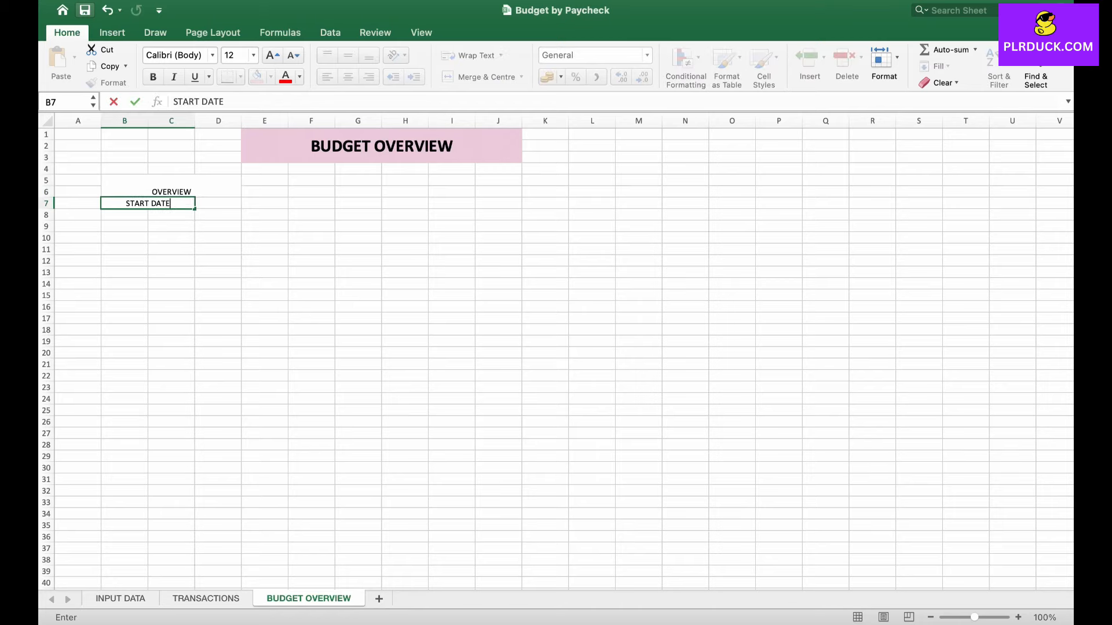
key(Return)
key(shift+Right)
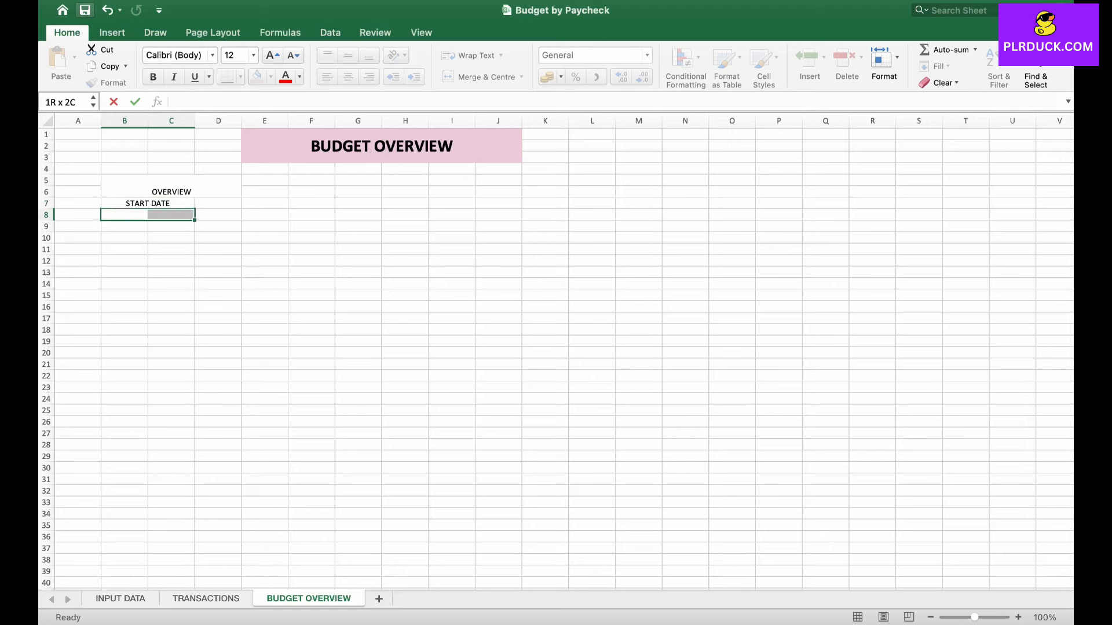
click(480, 77)
text(END DATE)
- Format the OVERVIEW, START DATE and END DATE cells as 14-point bold text
click(170, 185)
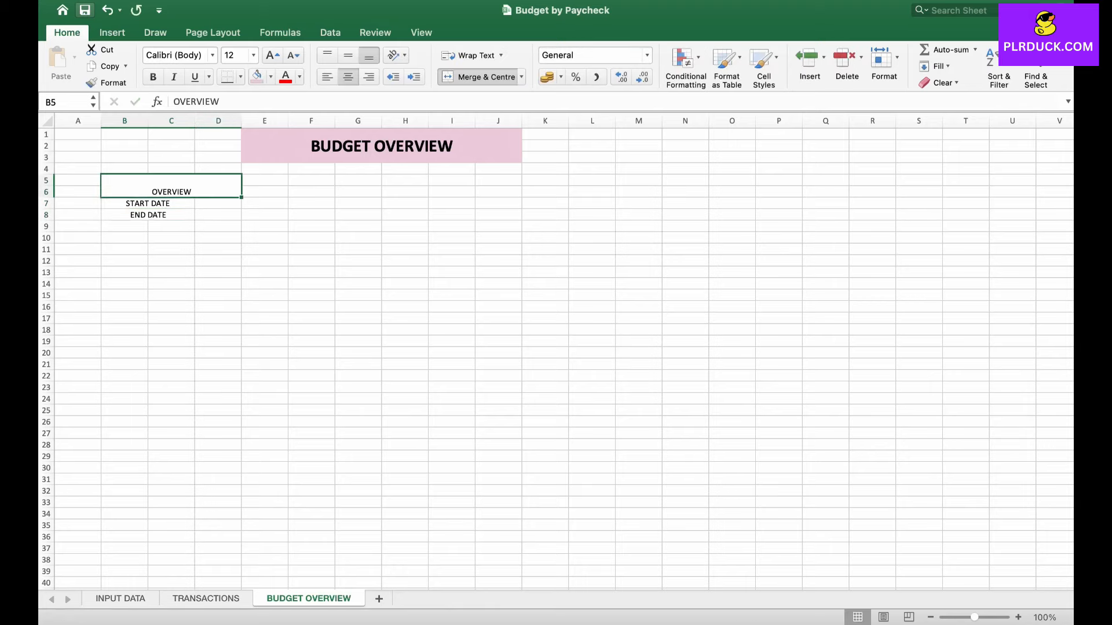
super+click(148, 203)
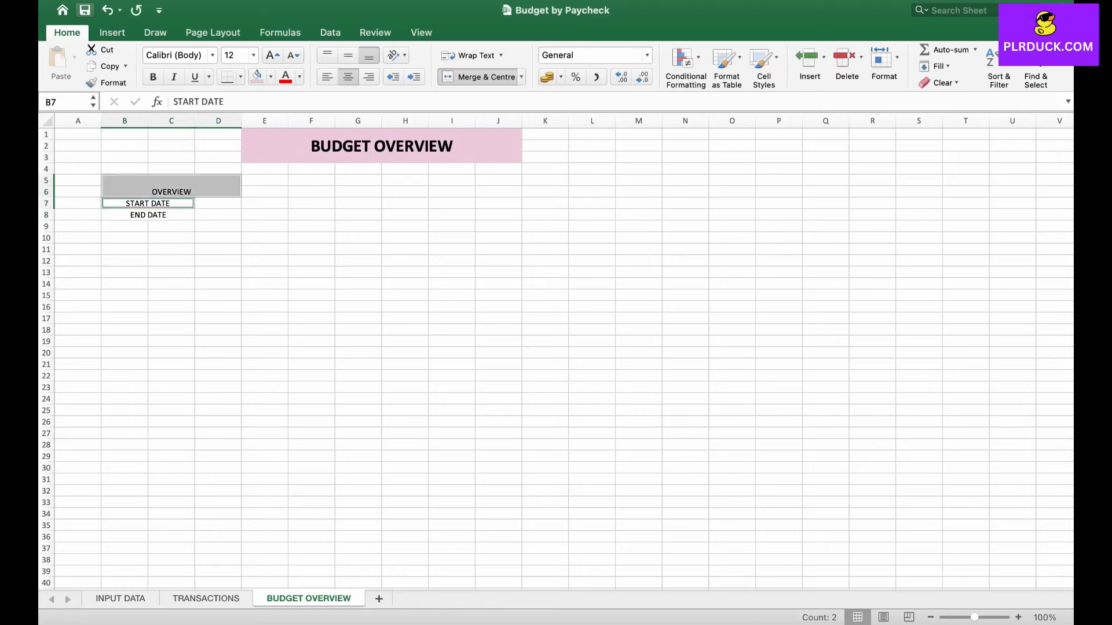
super+click(148, 215)
click(153, 76)
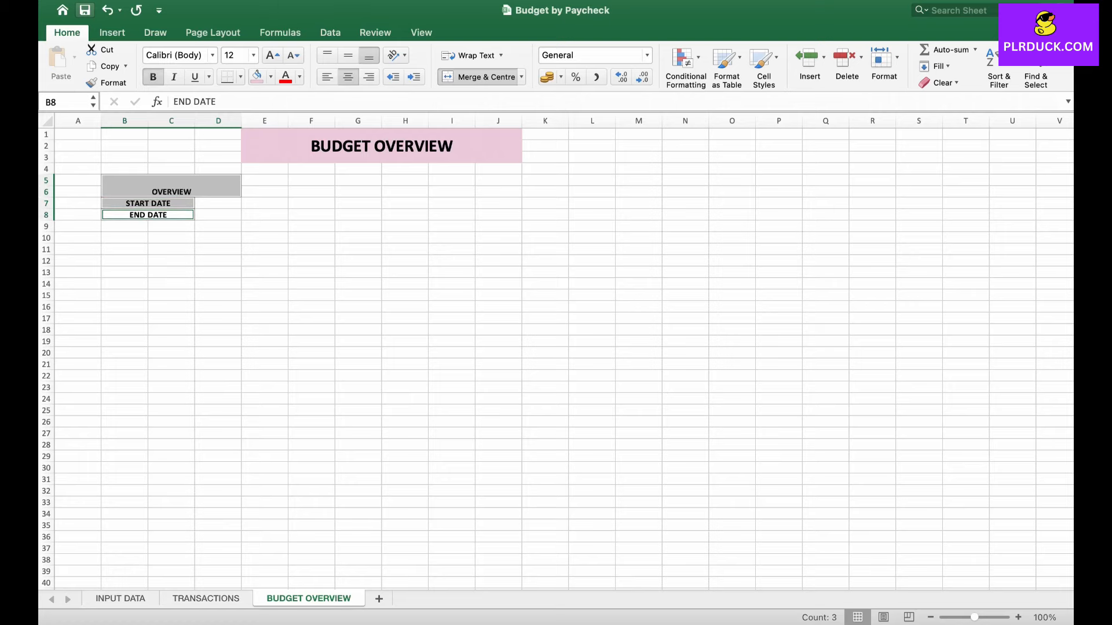
click(272, 55)
click(217, 231)
- Fill the OVERVIEW heading with light purple and the START DATE and END DATE labels with light blue
click(171, 186)
click(270, 77)
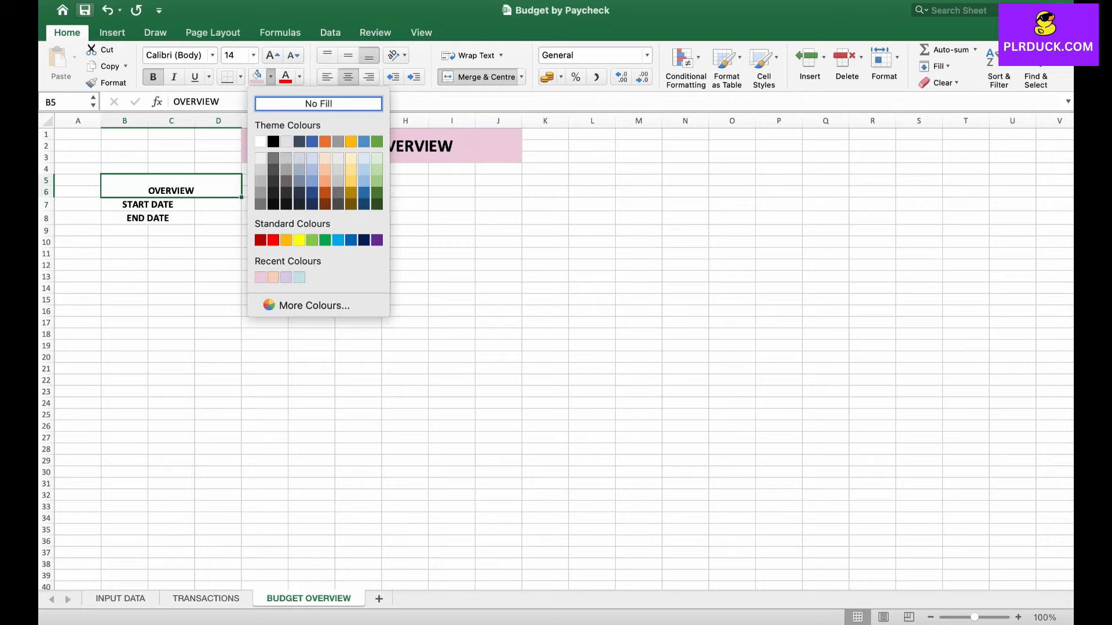
click(286, 277)
drag(148, 205, 147, 218)
click(270, 77)
click(299, 277)
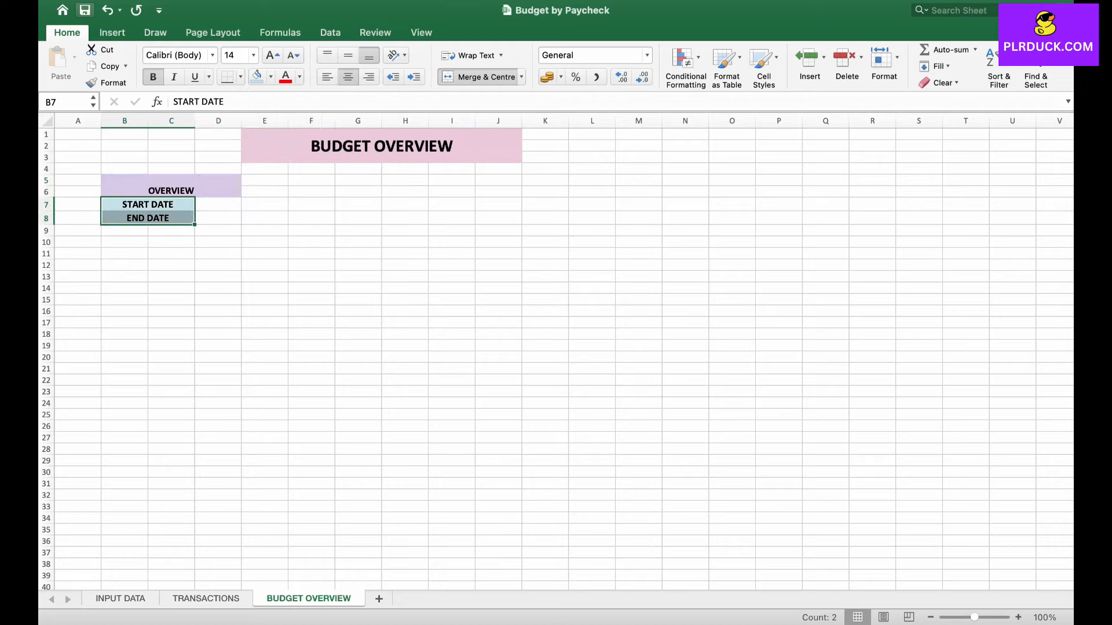
- Widen column D and enter the start date 1 JAN 2025 in D7 and the end date 31 JULY 2025 in D8
click(218, 204)
drag(242, 120, 263, 120)
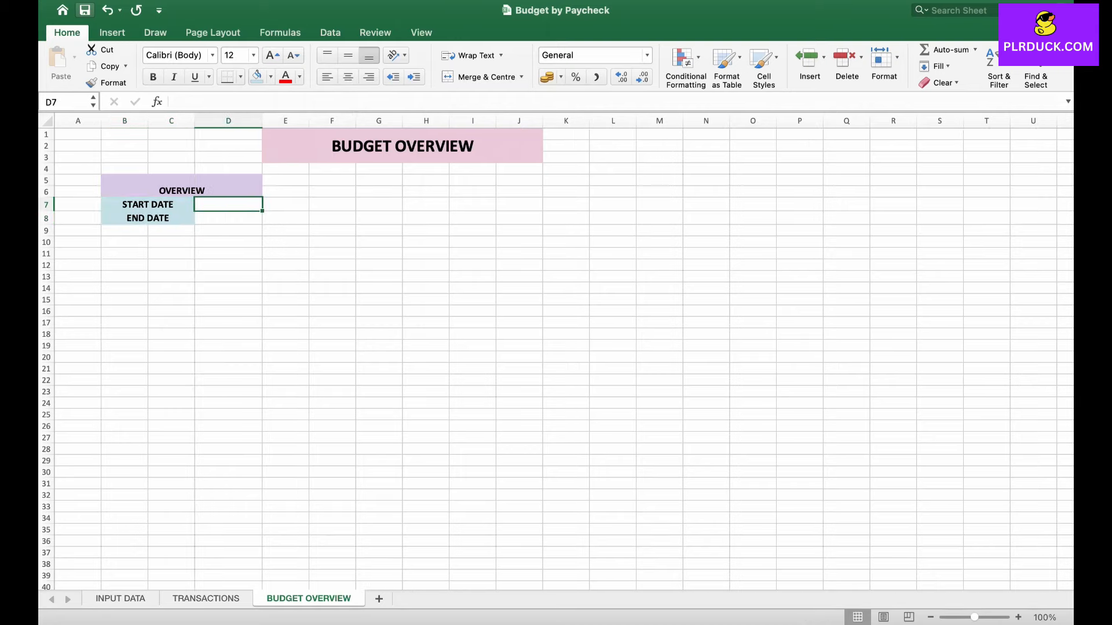
text(1)
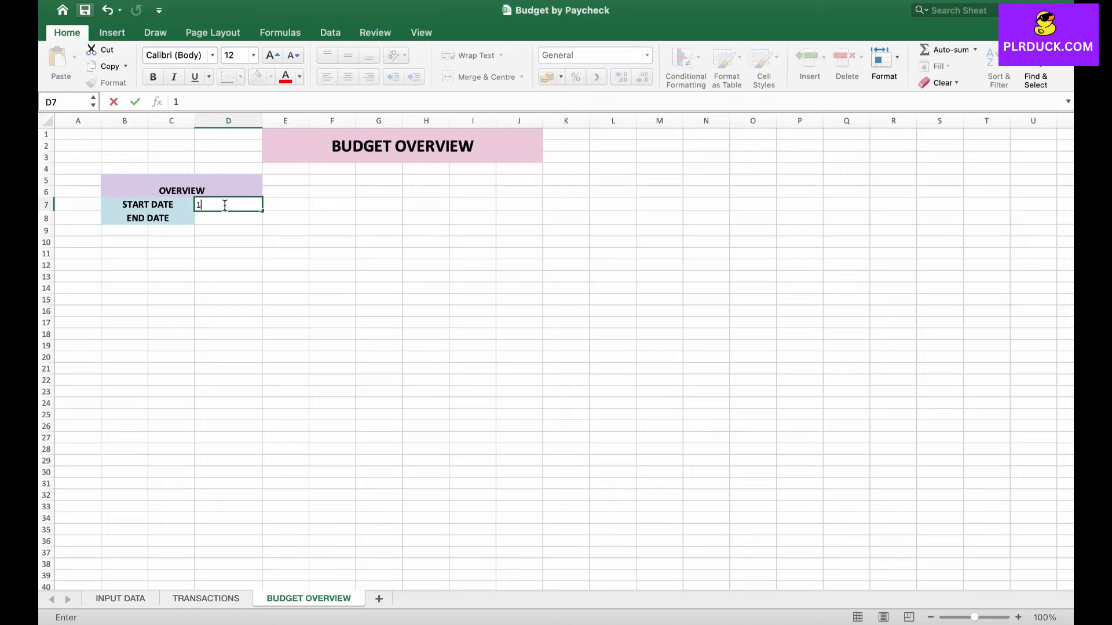
text( JAN 2025)
key(Return)
text(31 JUL)
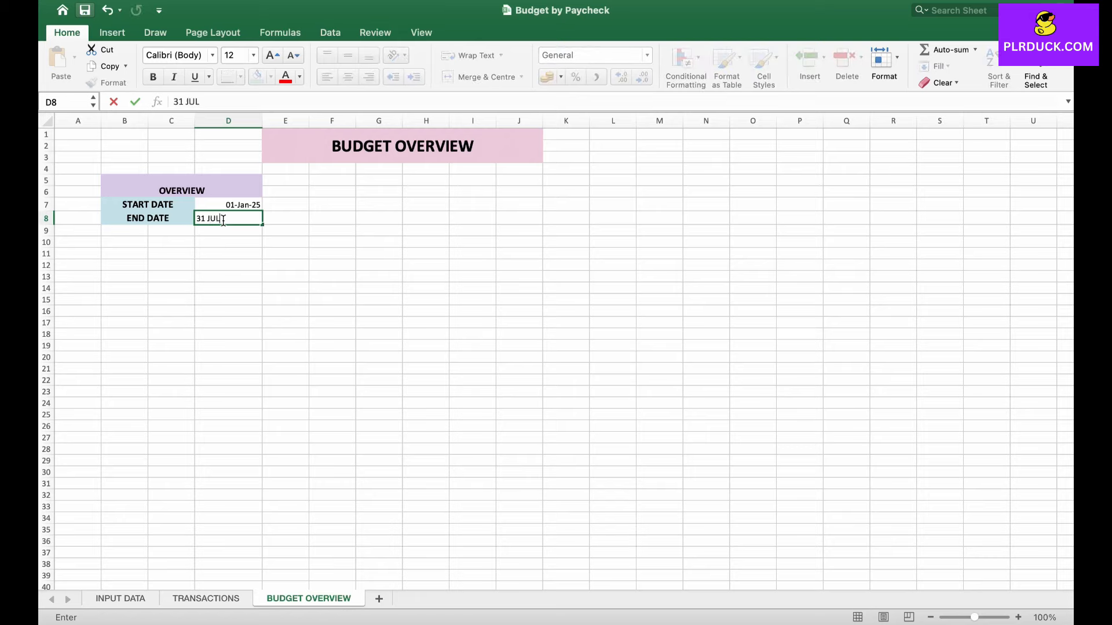
text(Y 2025)
key(Return)
key(Return)
- Apply all borders to the OVERVIEW block B5:D8
drag(181, 185, 228, 218)
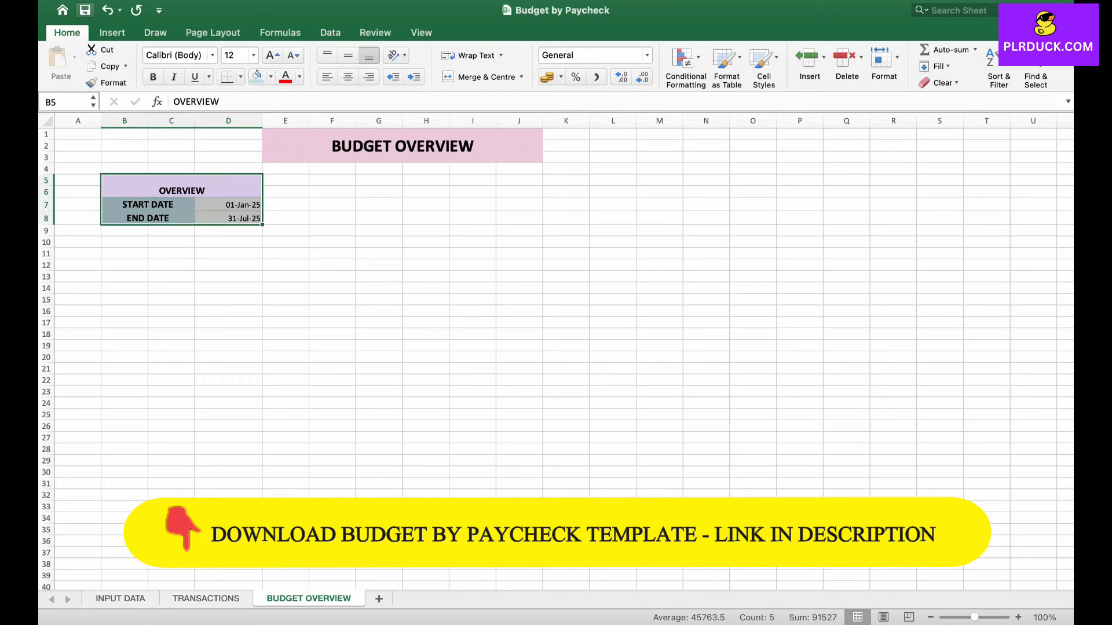
click(240, 77)
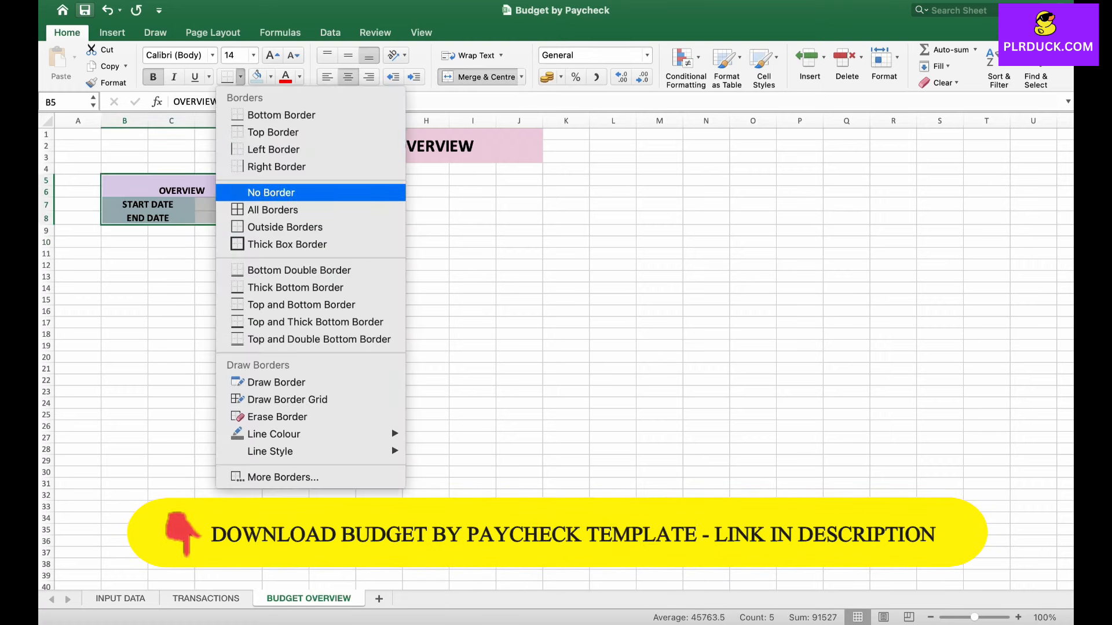
click(272, 210)
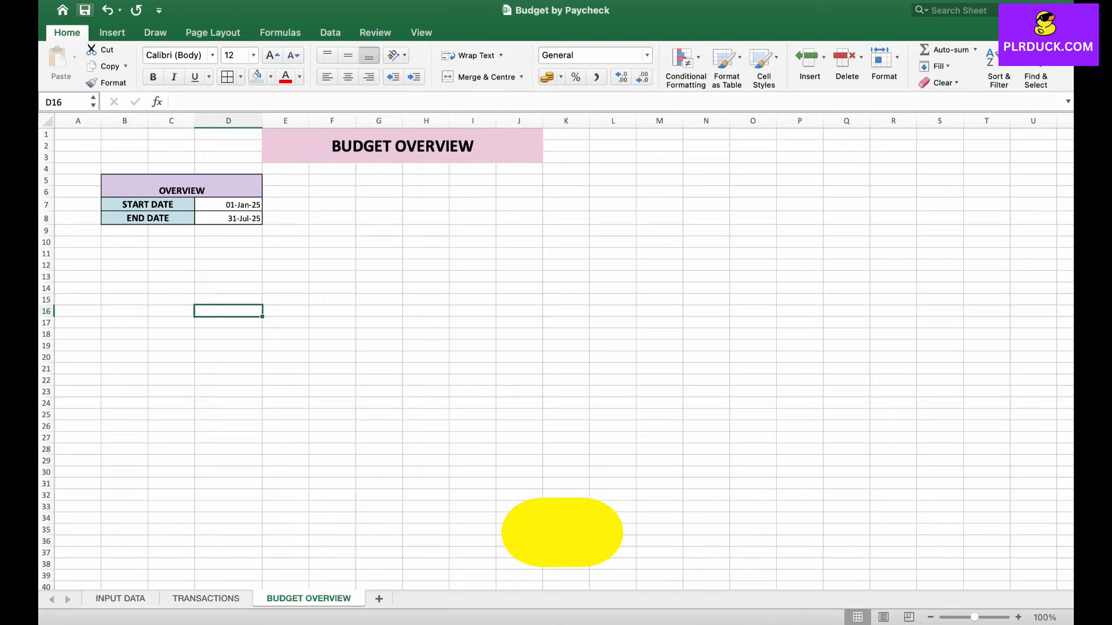
- Merge and centre B20:D20 and enter INCOME as the section heading
scroll(556, 359, down, 3)
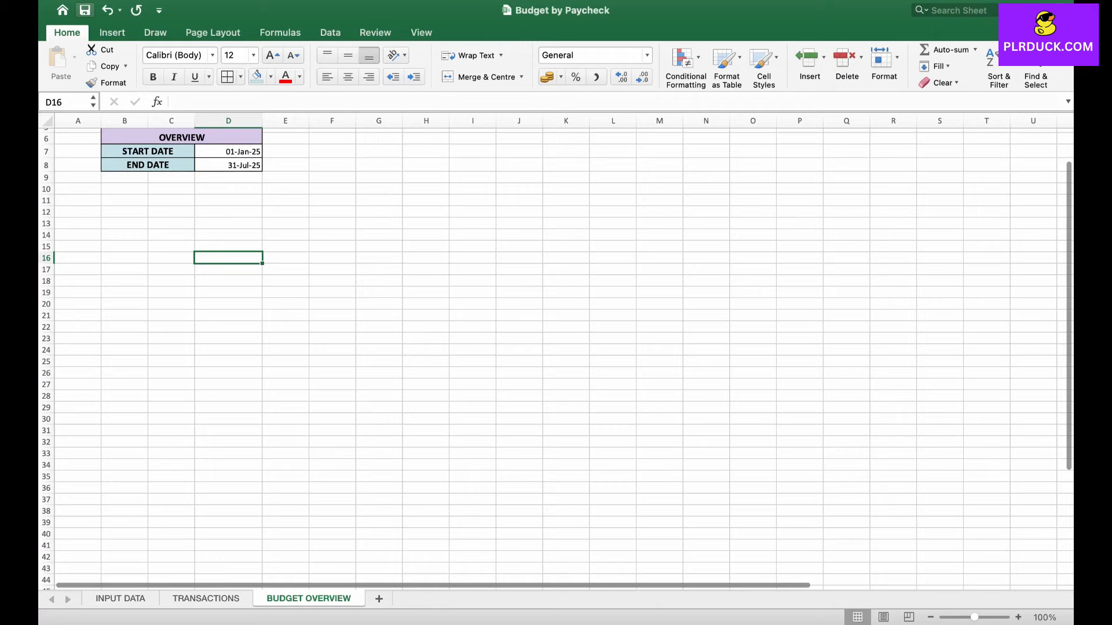
drag(124, 303, 228, 303)
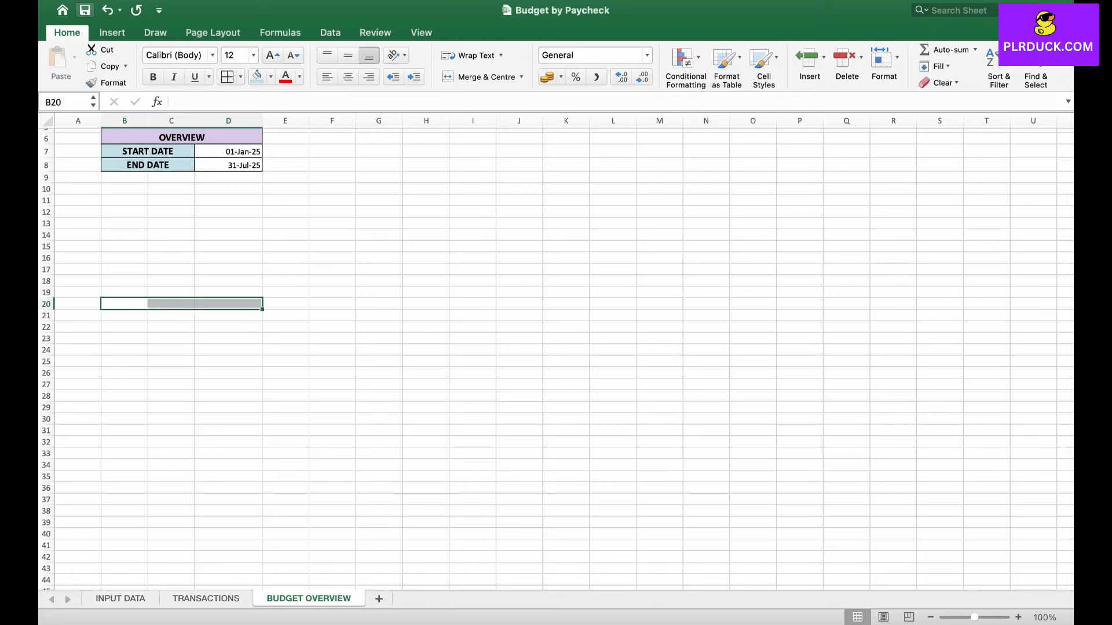
click(480, 77)
text(INCOME)
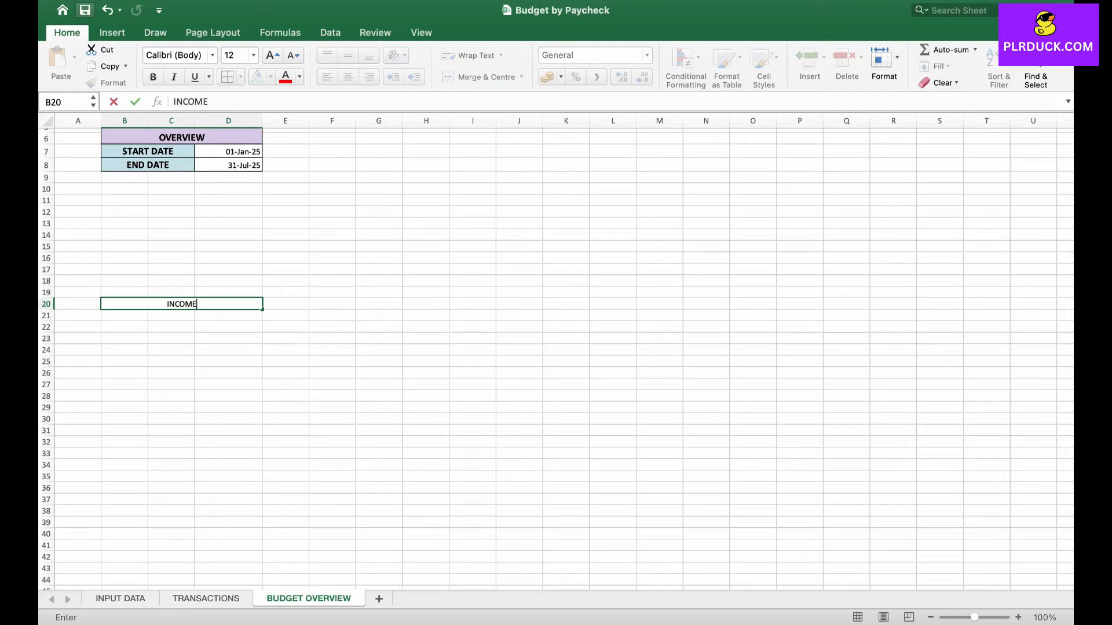
- Enter the column headers PLANNED in C21 and ACTUAL in D21
click(171, 316)
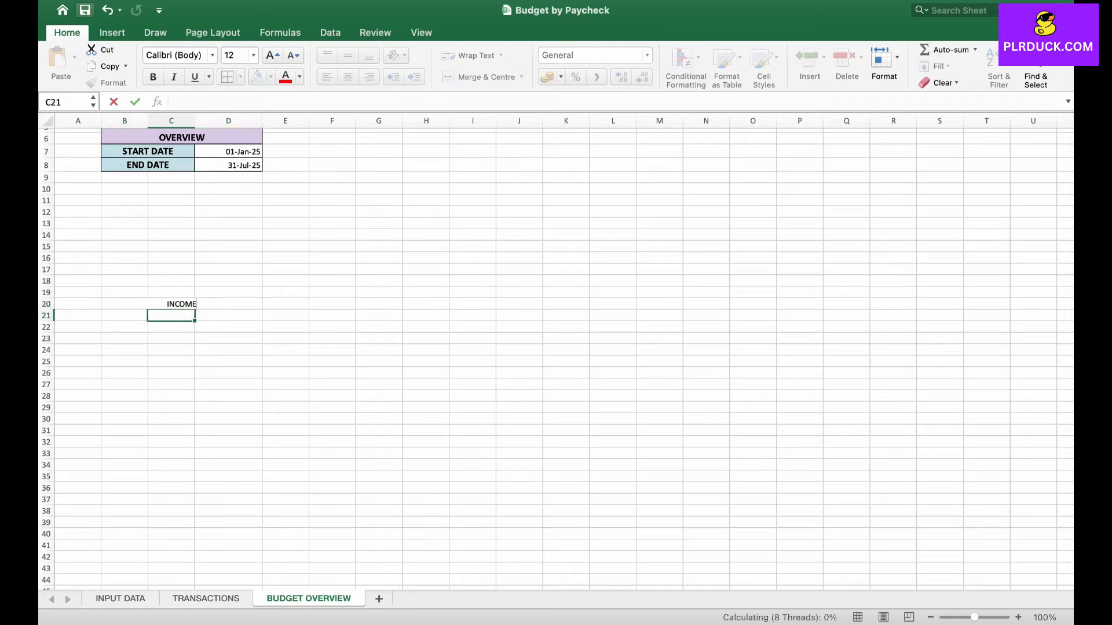
text(PLANNED)
key(Tab)
text(ACTUAL)
key(Up)
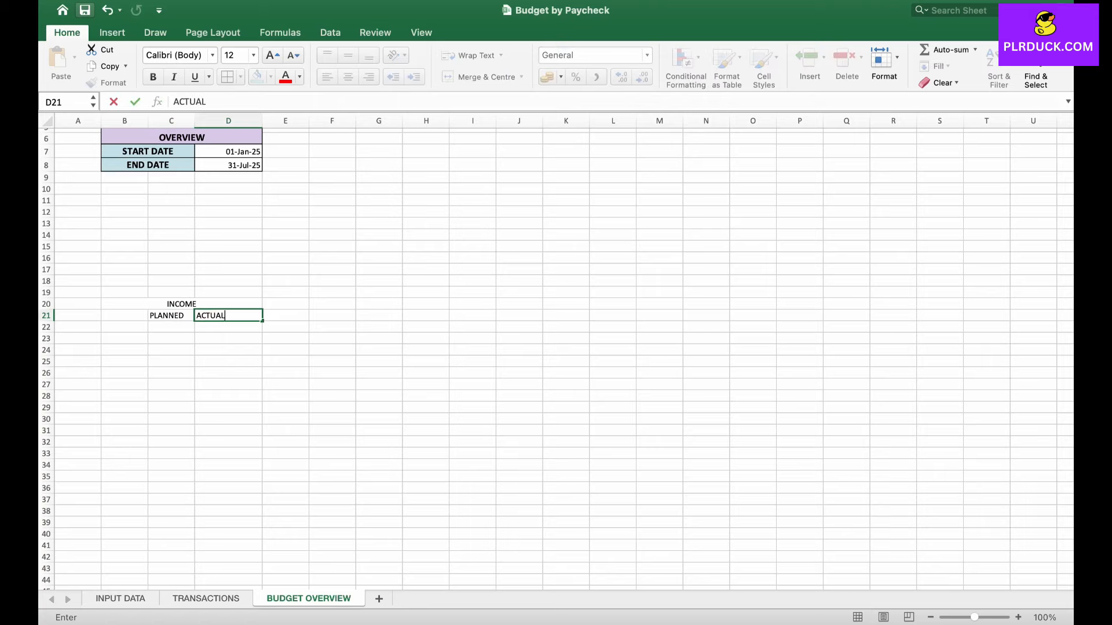
- Format the INCOME heading and the PLANNED and ACTUAL headers as 14-point bold text
key(shift+Down)
key(super+b)
key(super+shift+period)
- Fill the INCOME heading with light blue and the header row B21:D21 with light purple
key(shift+Up)
click(256, 76)
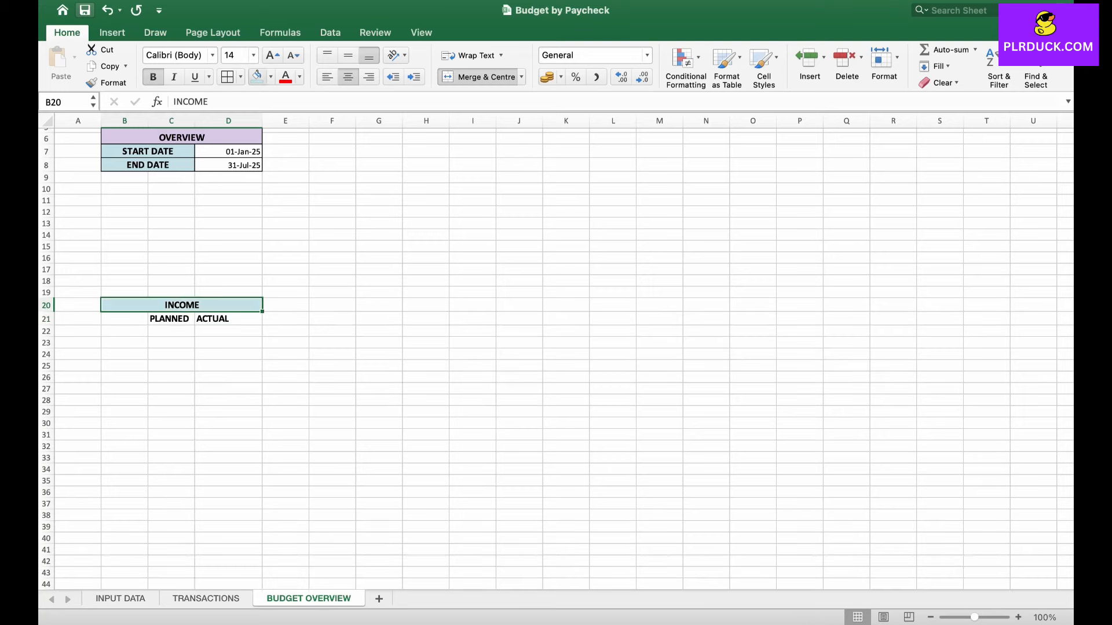
key(Down)
key(shift+Right)
key(shift+Right)
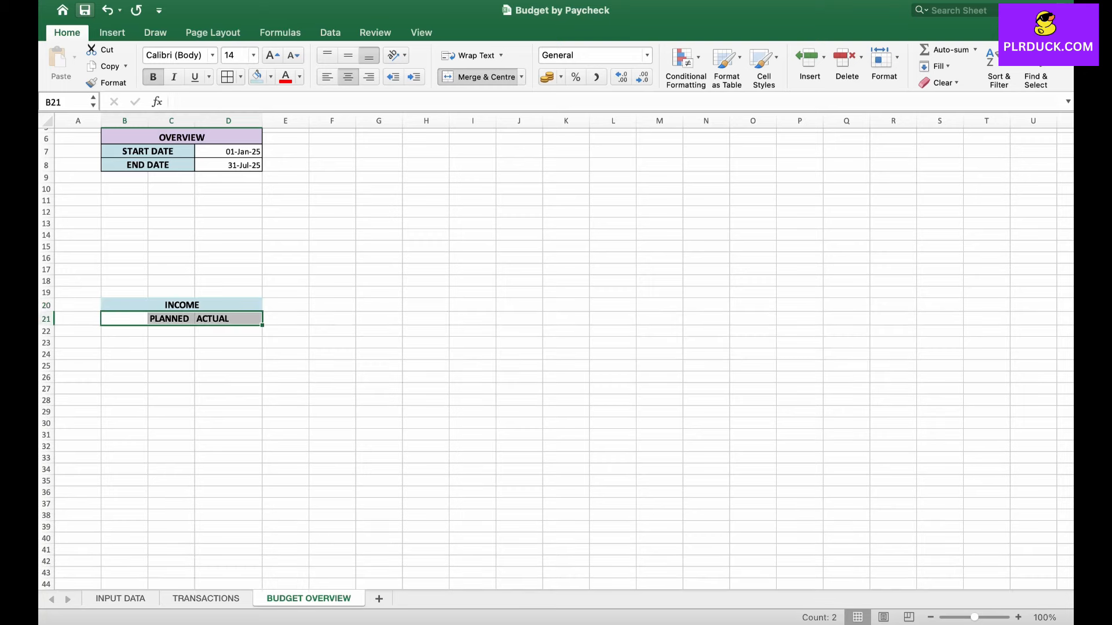
click(270, 76)
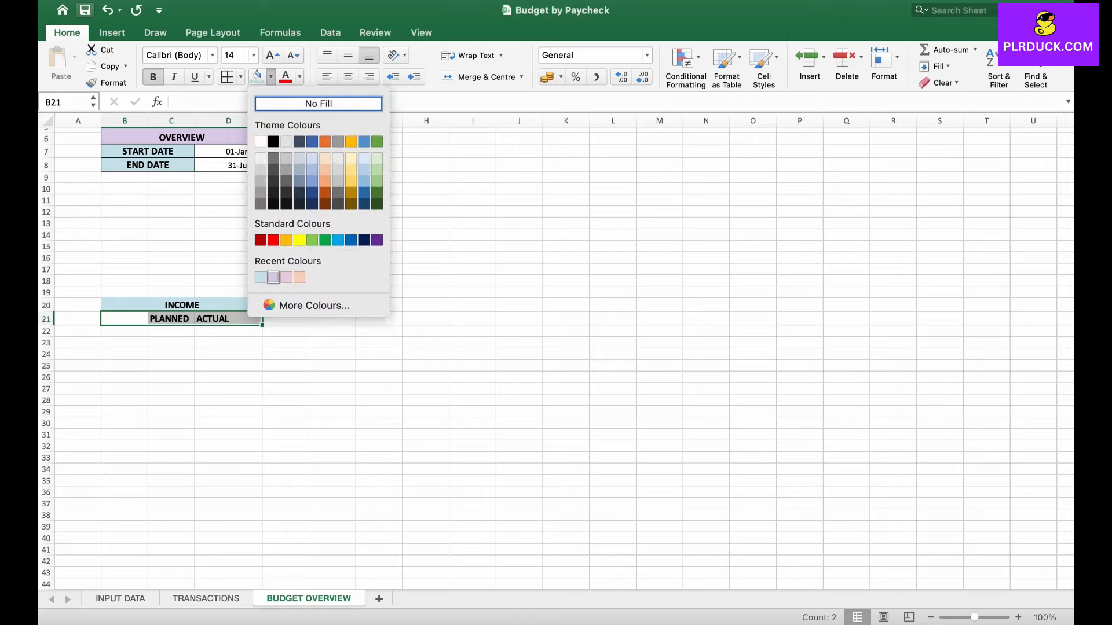
click(272, 277)
- Widen column B and enter =IF('INPUT DATA '!C8="","",'INPUT DATA '!C8) in B22
drag(148, 120, 185, 121)
click(209, 343)
click(143, 331)
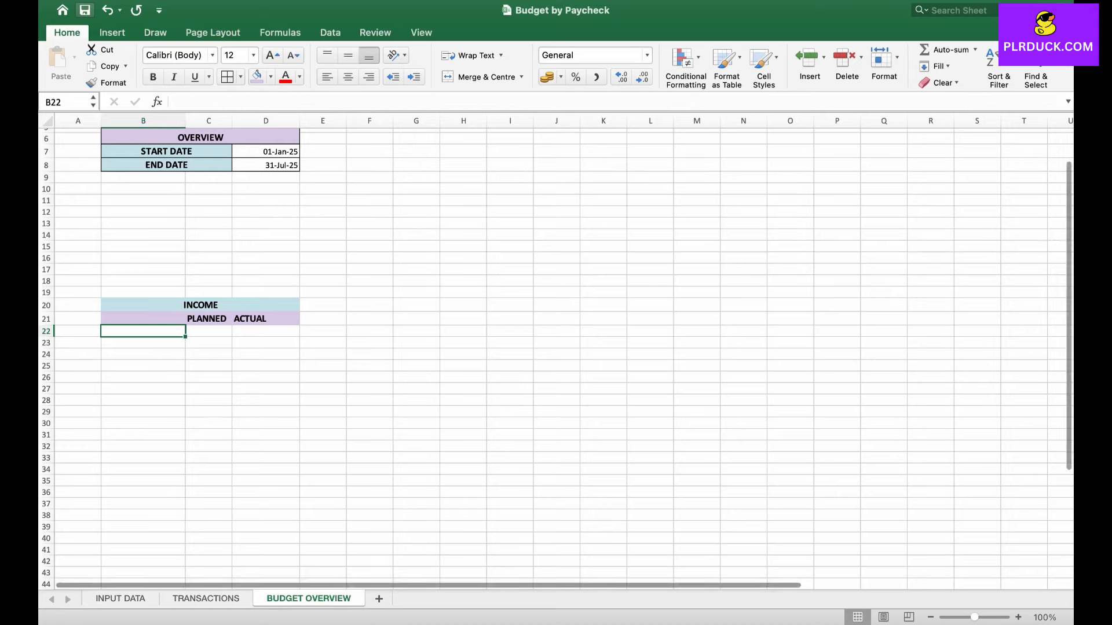
text(=)
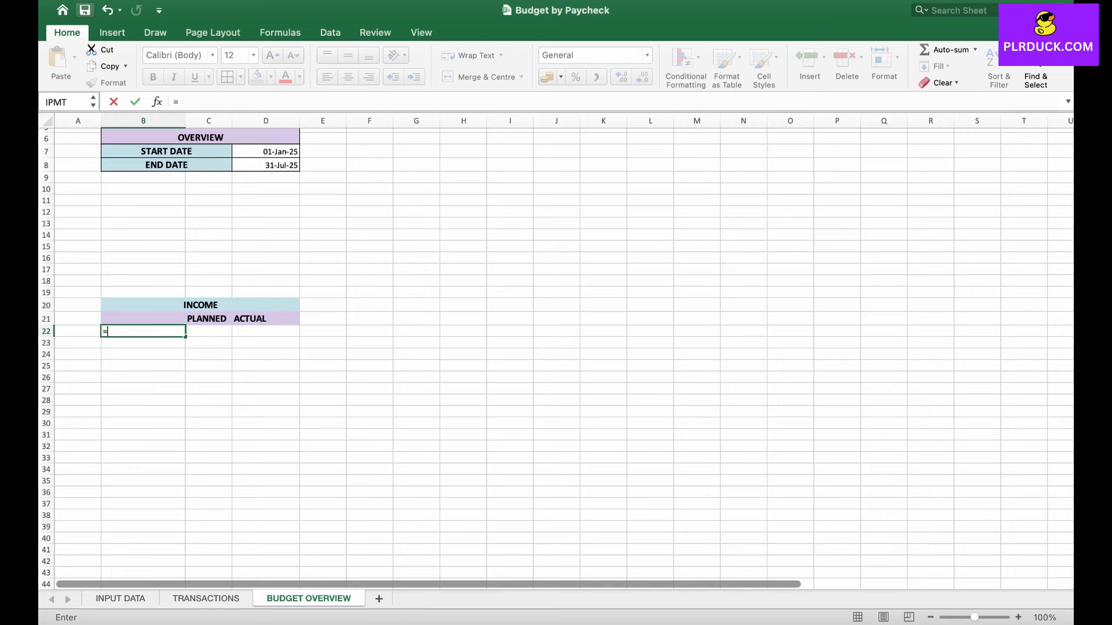
text(IF()
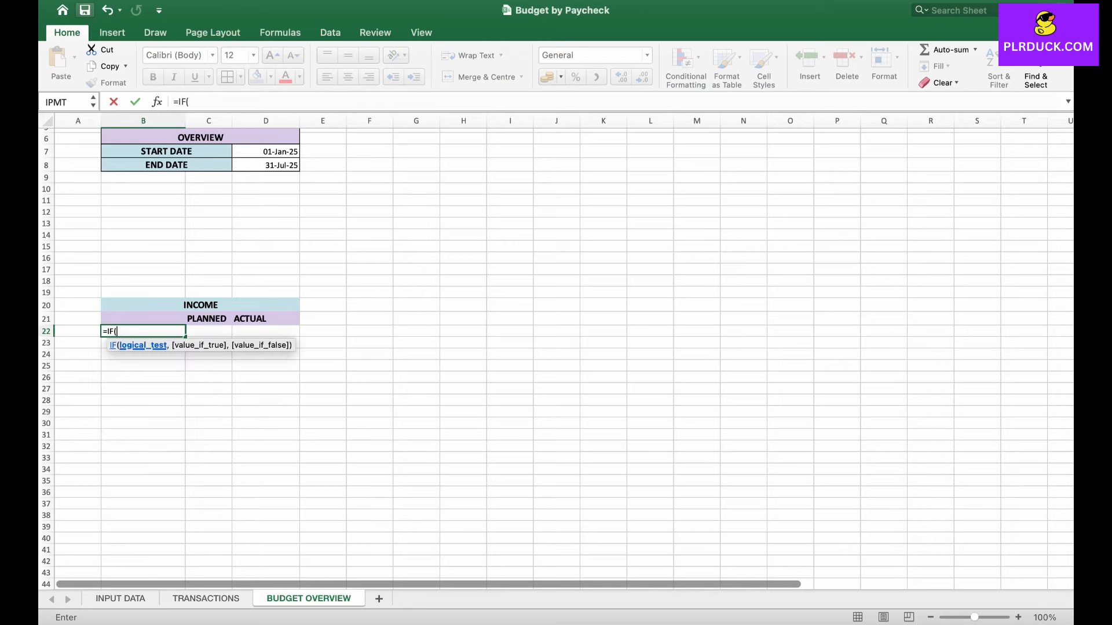
click(120, 598)
click(193, 261)
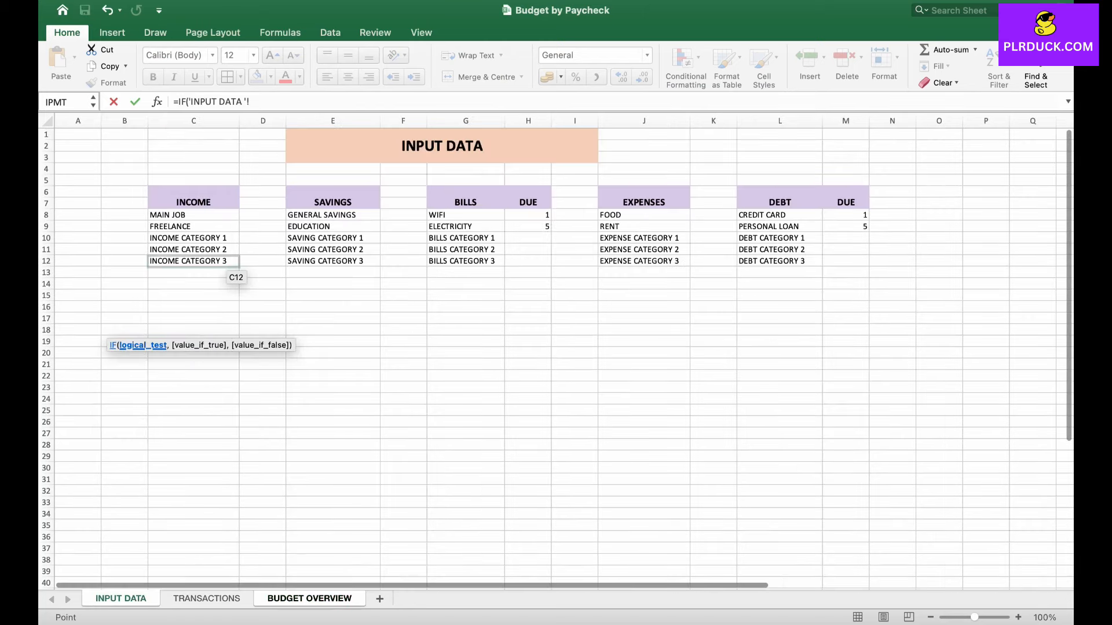
click(215, 214)
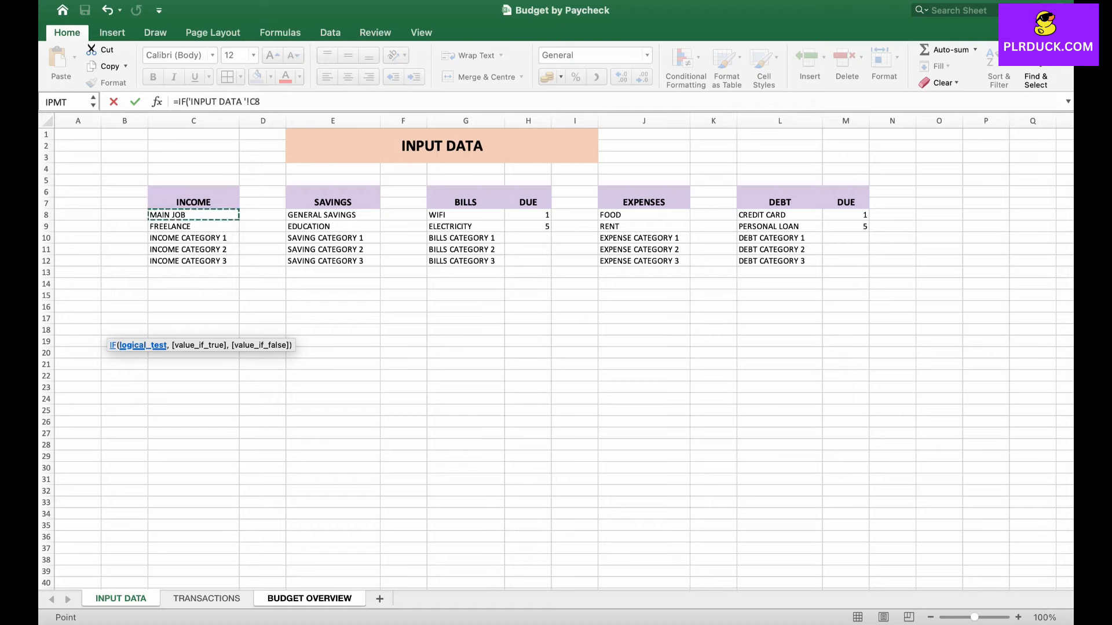
text(="",)
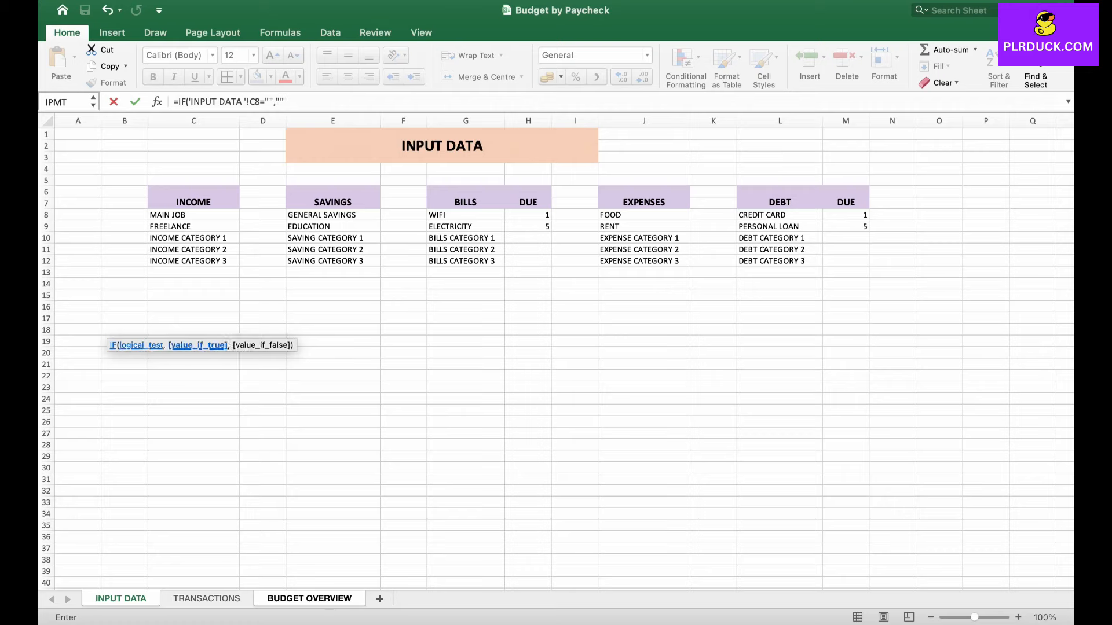
text("",)
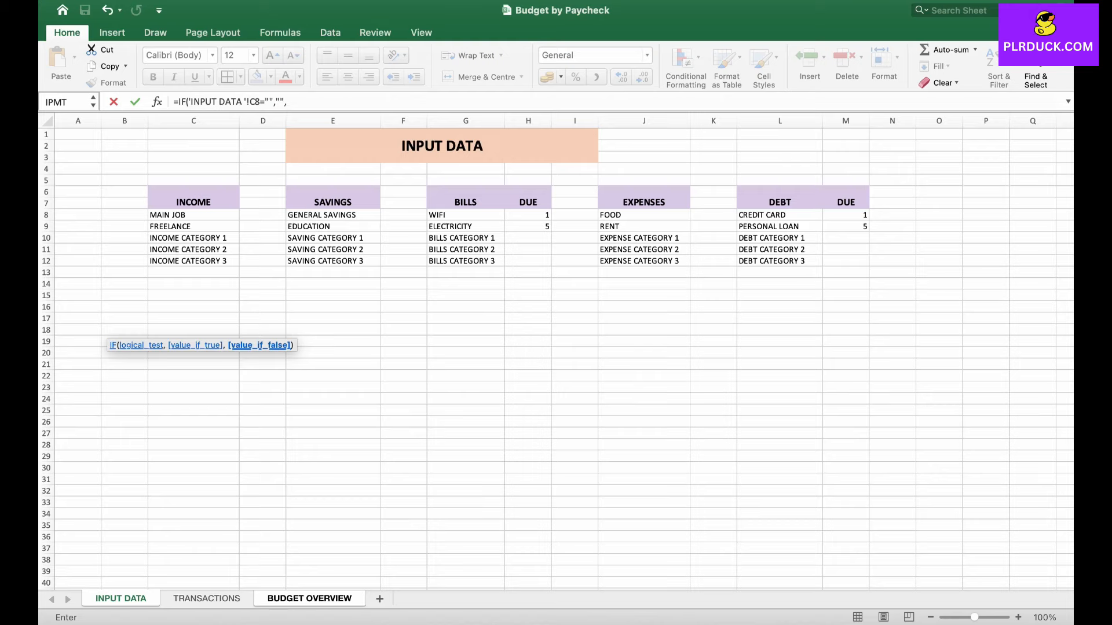
click(193, 215)
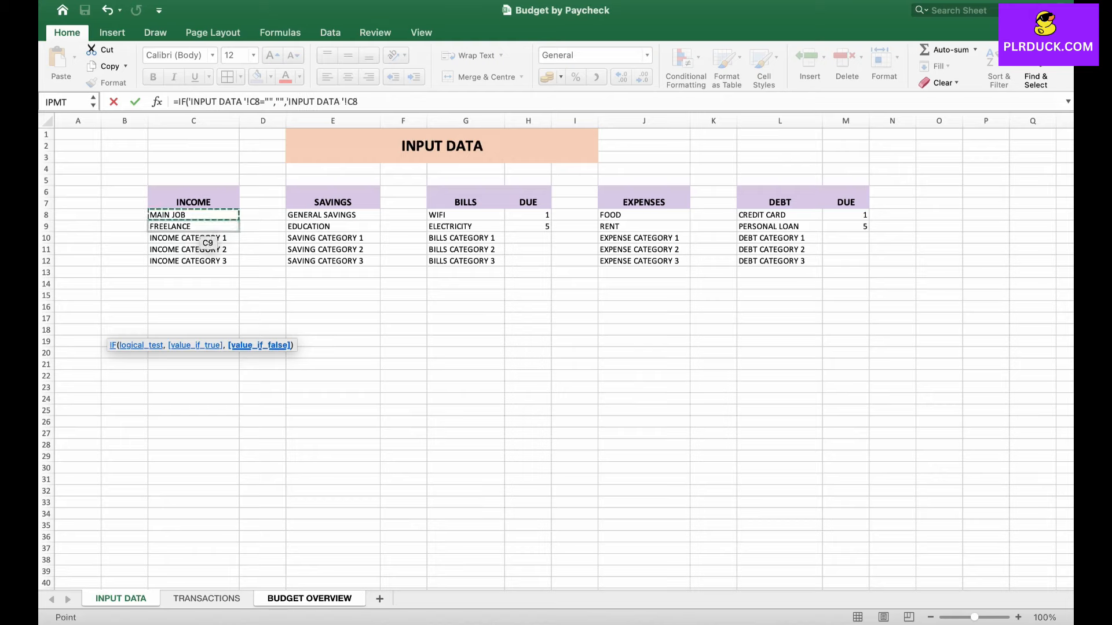
text())
key(Return)
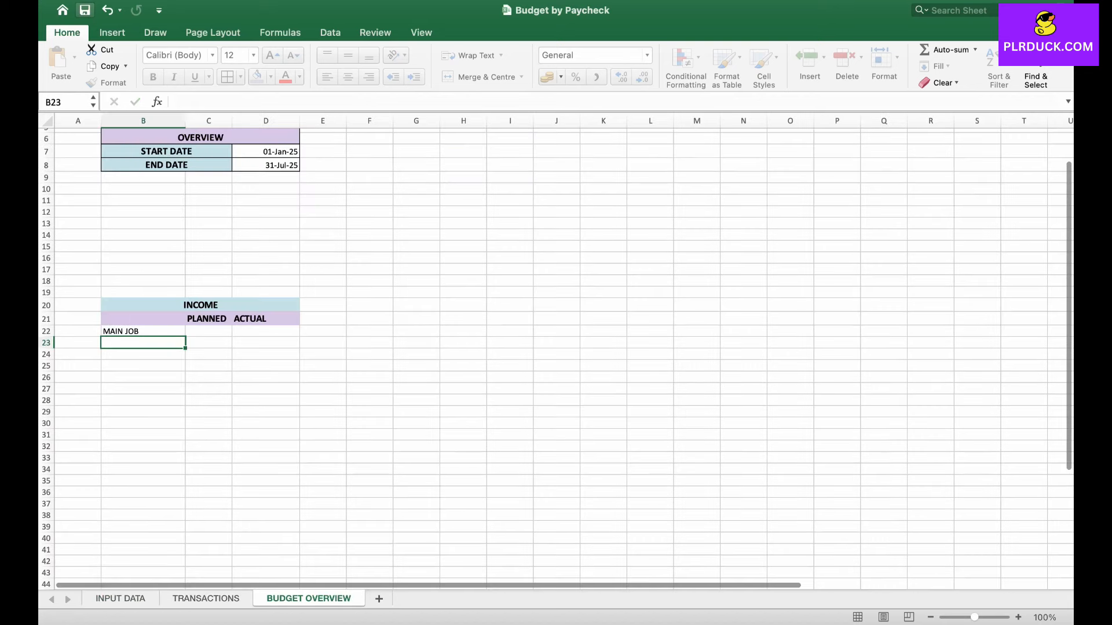
- Fill the income name formula from B22 down to B27 and check it against the INPUT DATA income list
click(143, 331)
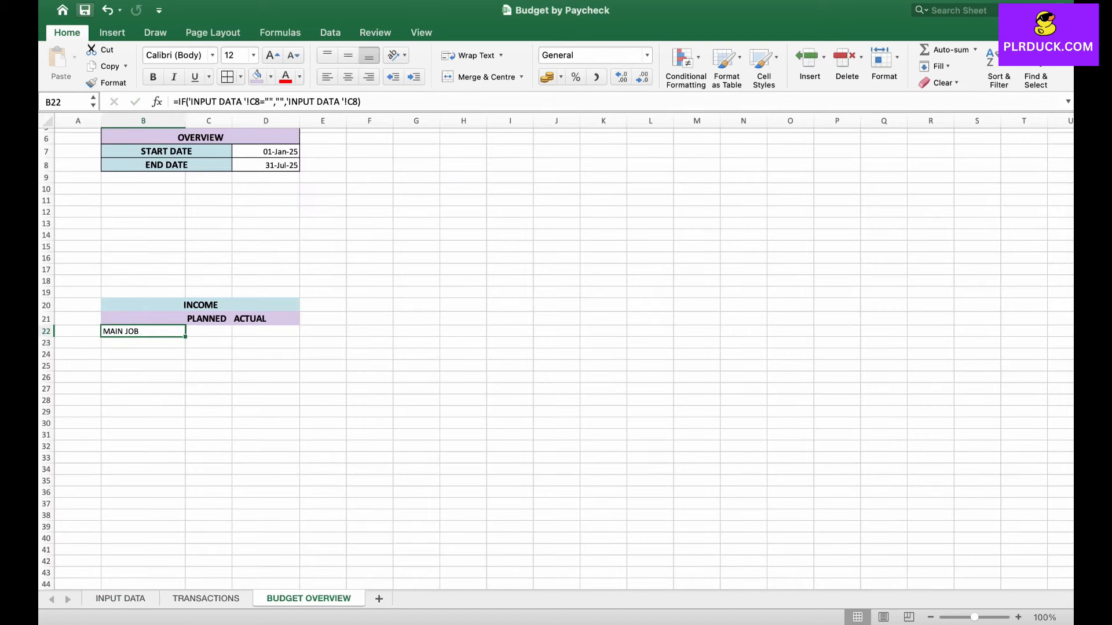
drag(185, 337, 185, 393)
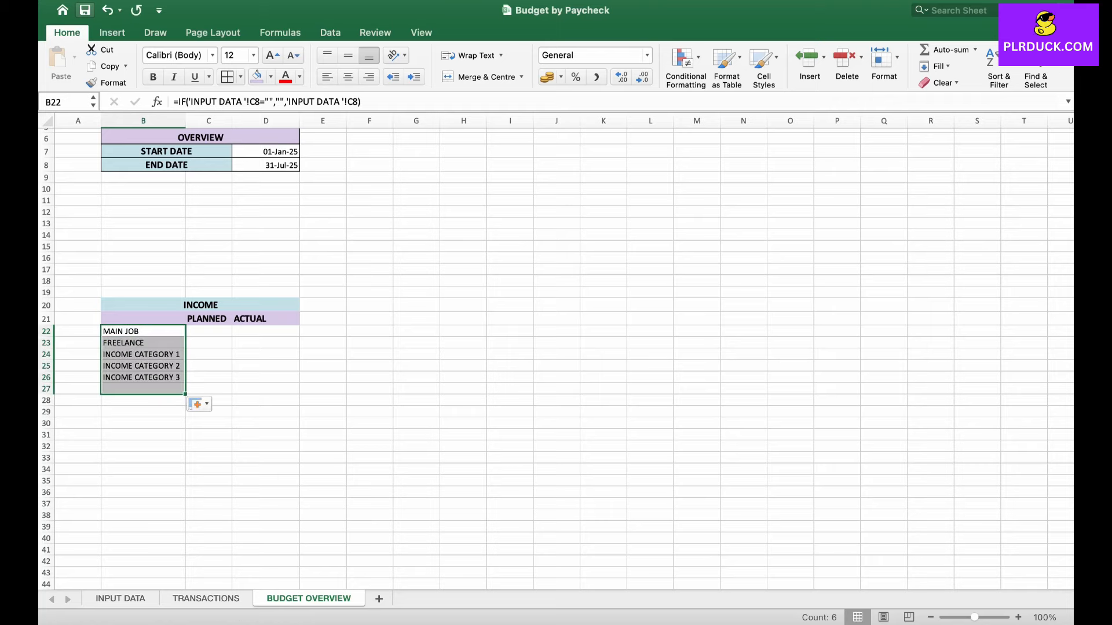
click(120, 598)
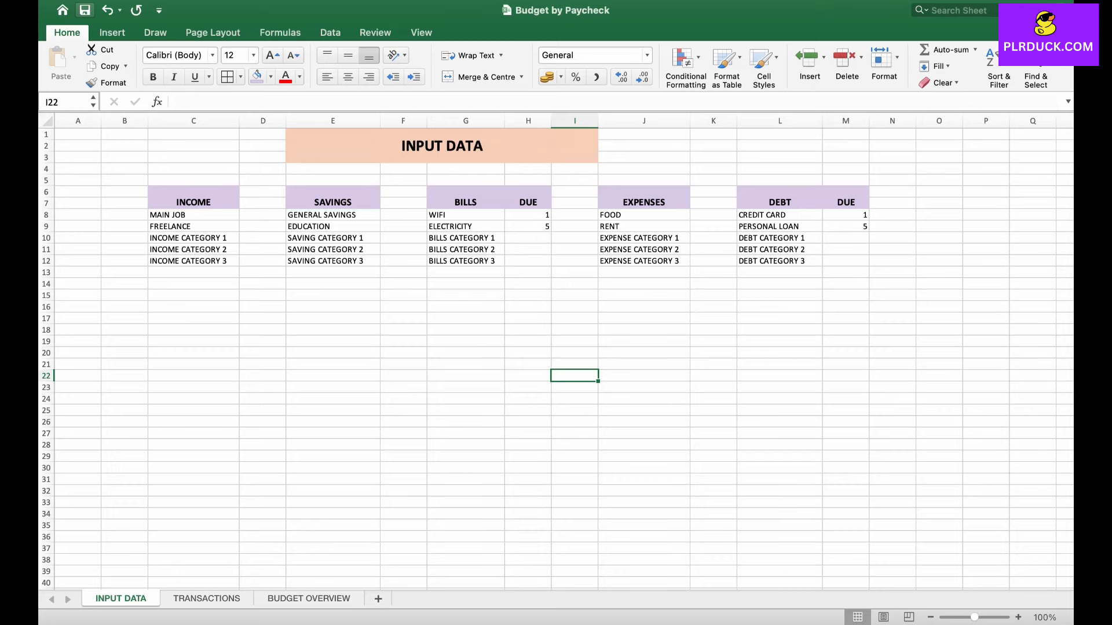
key(ctrl+Page_Down)
key(ctrl+Page_Down)
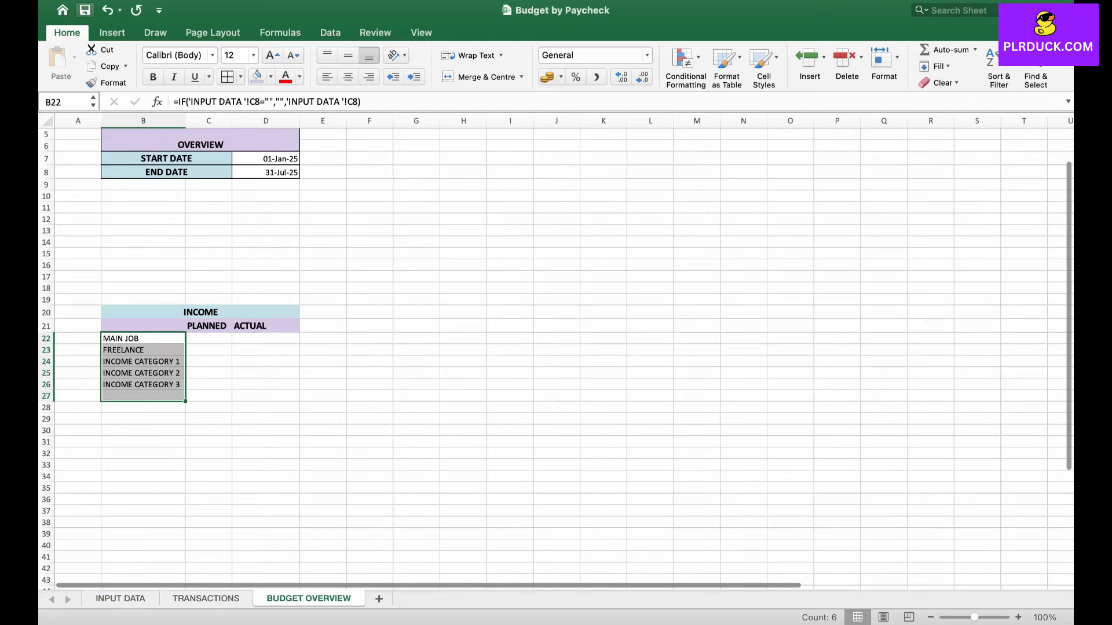
- Enter the planned income amounts 2000 for MAIN JOB and 600 for FREELANCE
click(208, 339)
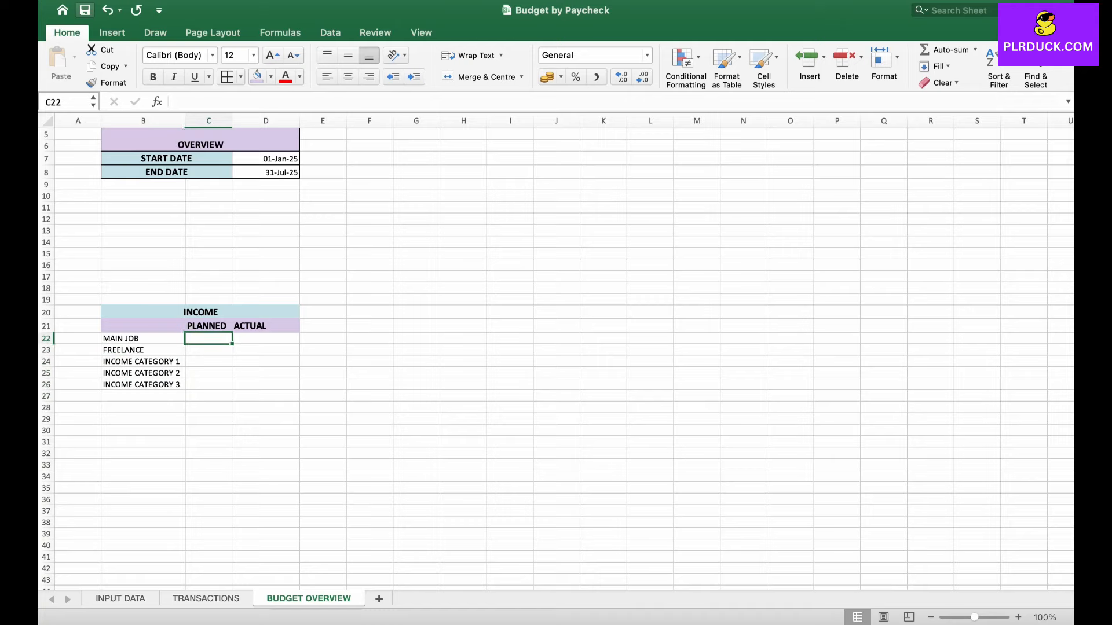
text(2000)
key(Return)
text(600)
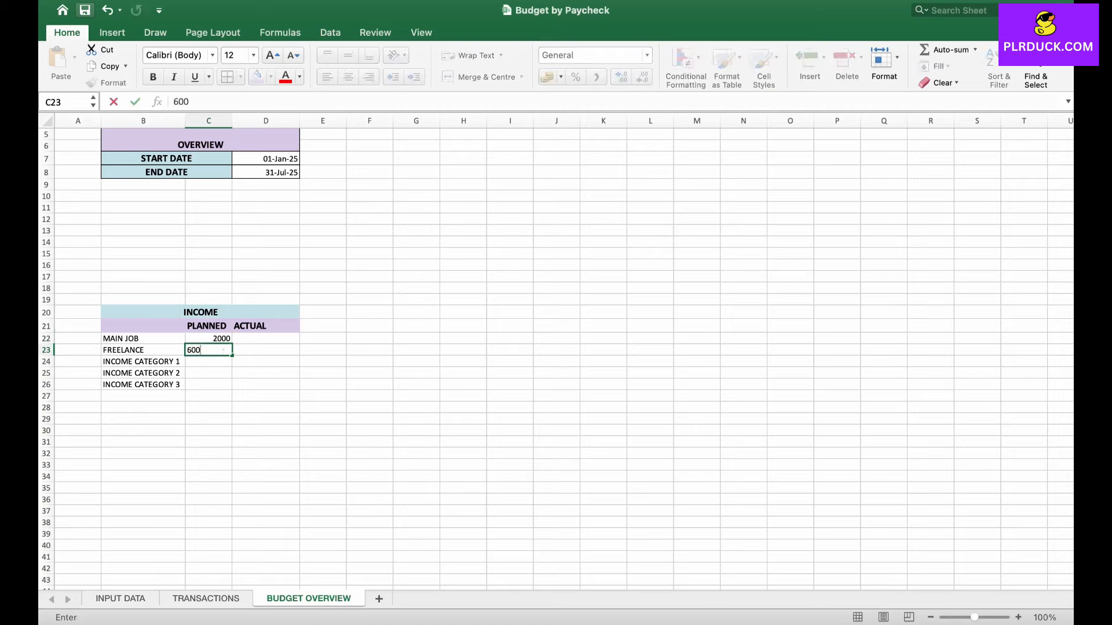
click(208, 373)
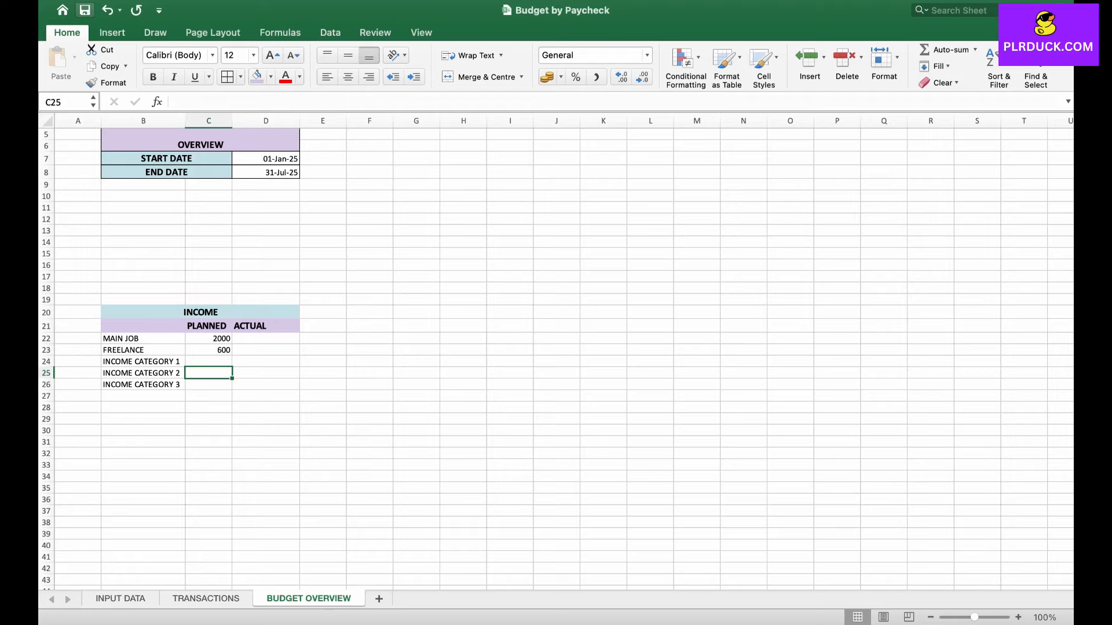
click(266, 338)
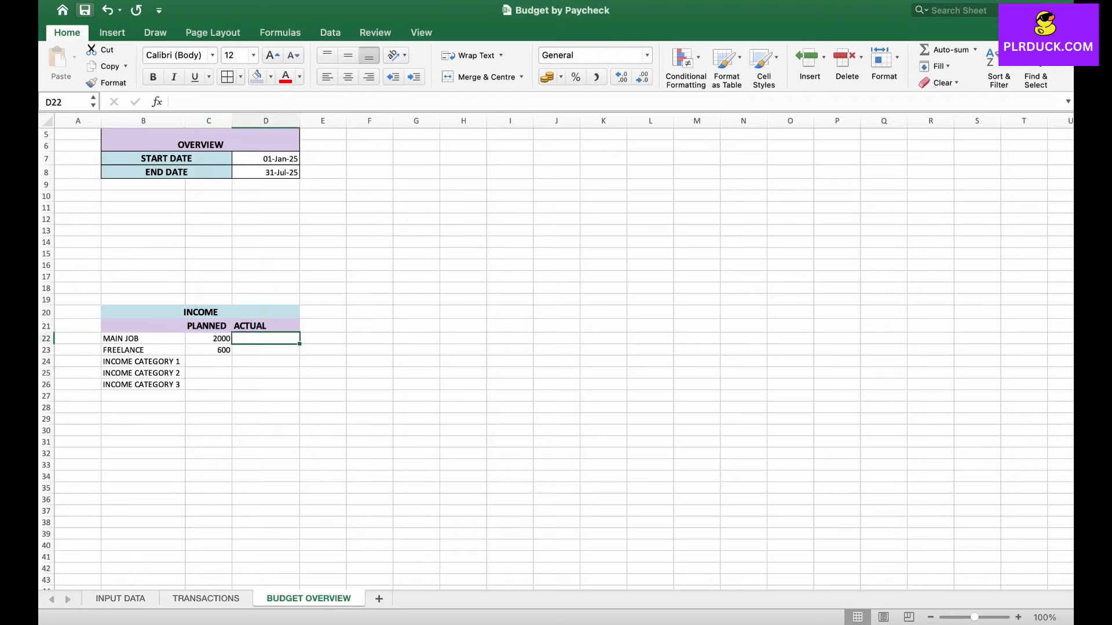
text(=)
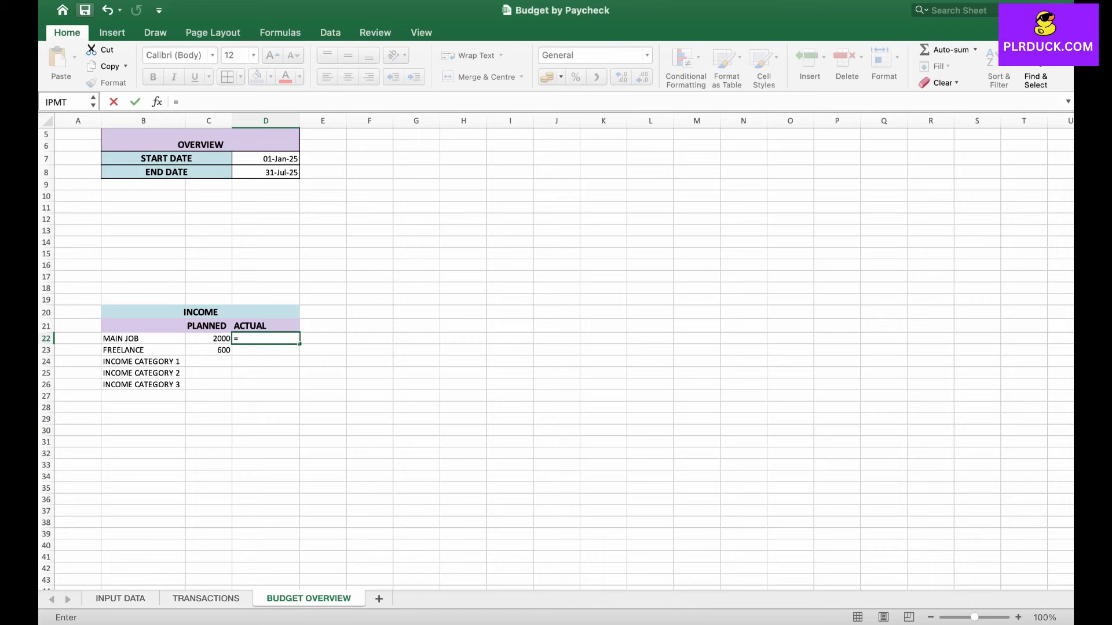
key(Escape)
- Examine the column layout of the TRANSACTIONS sheet and return to the BUDGET OVERVIEW sheet
key(ctrl+Page_Up)
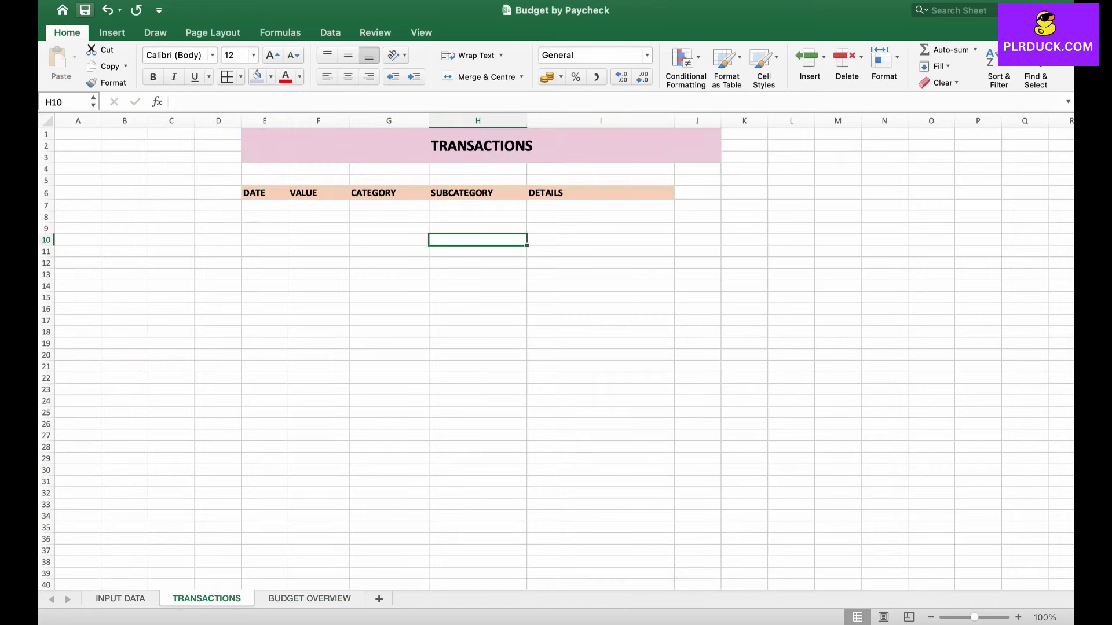
key(ctrl+Page_Down)
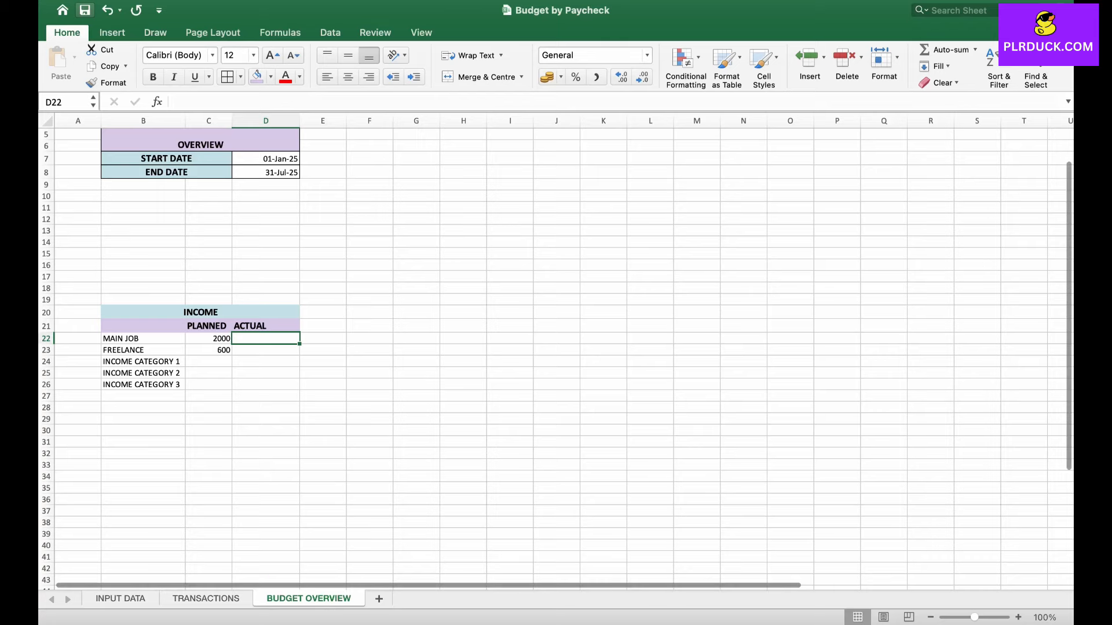
key(ctrl+Page_Up)
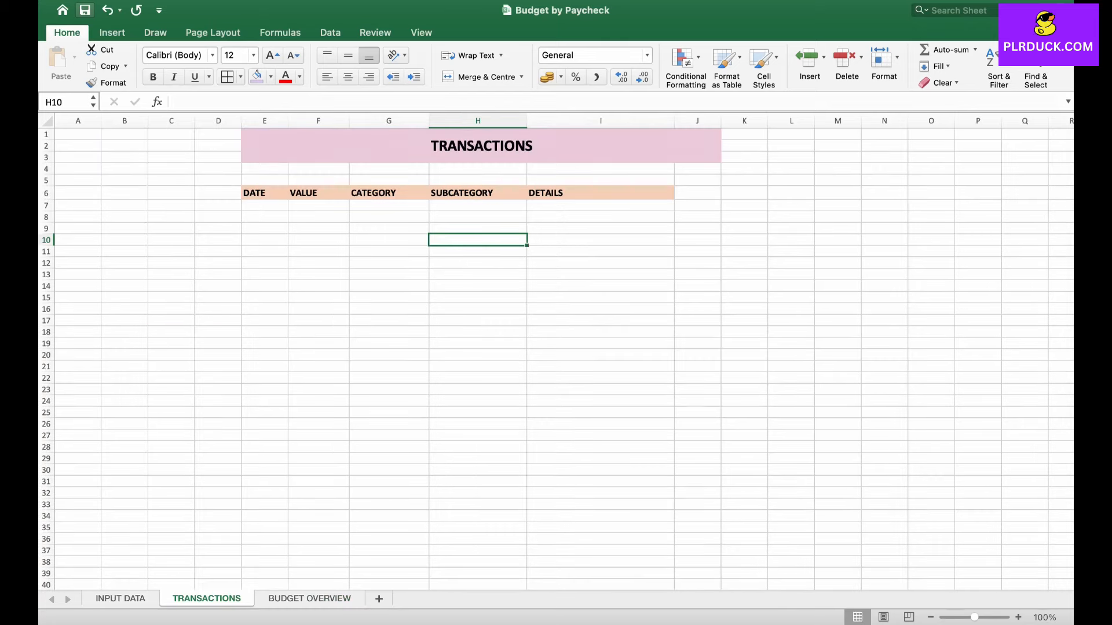
key(ctrl+Page_Down)
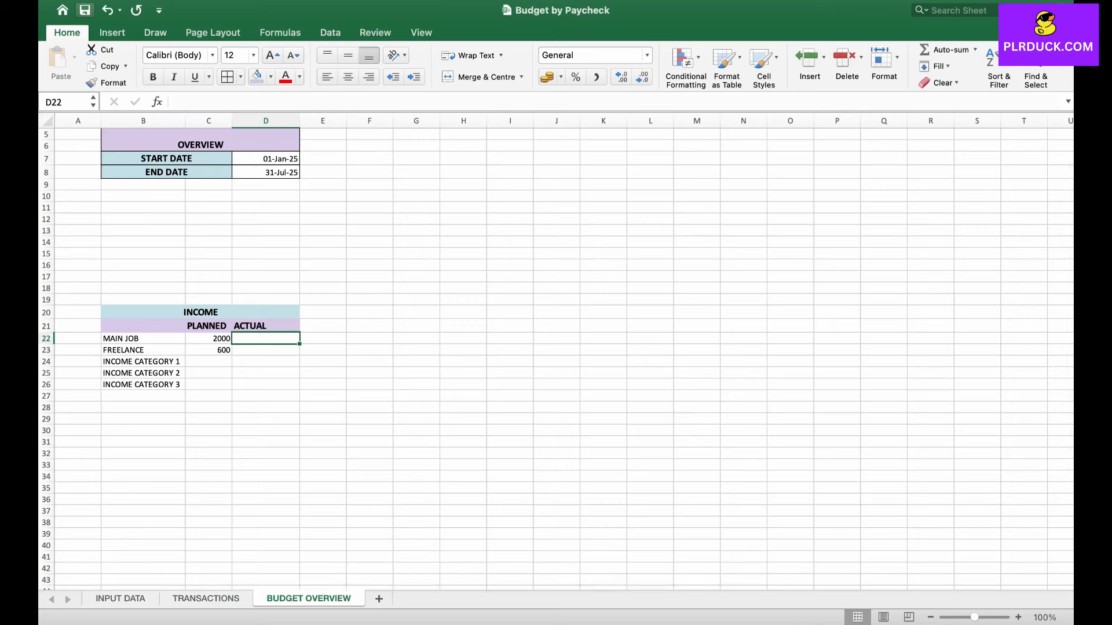
- Start the MAIN JOB actual income formula in D22 with =IFERROR(SUMIFS( and use TRANSACTIONS!F7:F16 as the sum range
text(=)
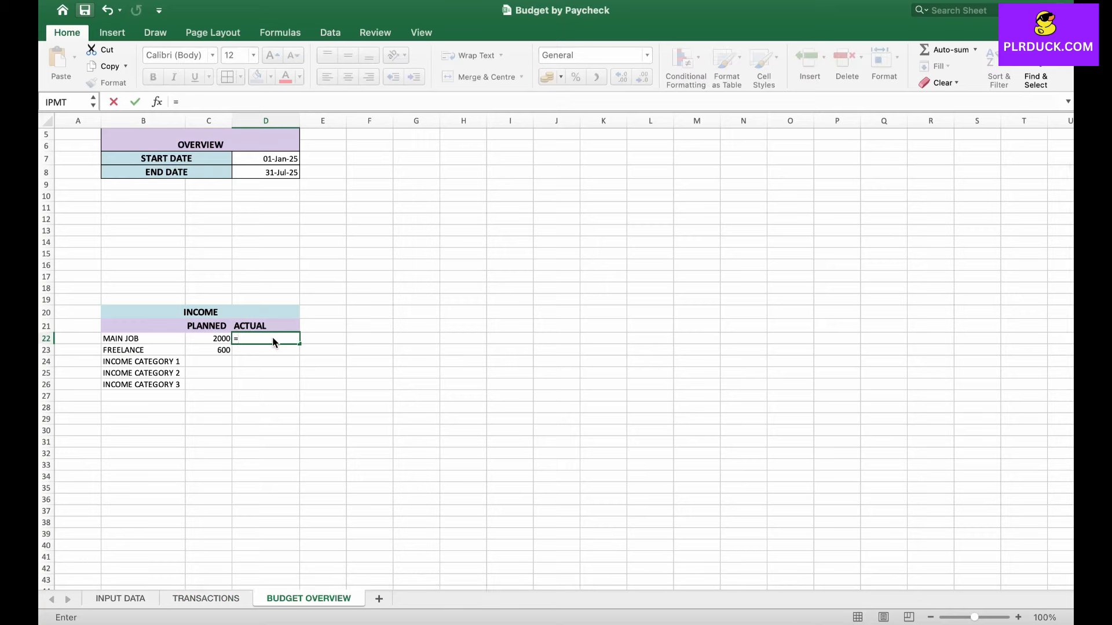
text(IFERRO)
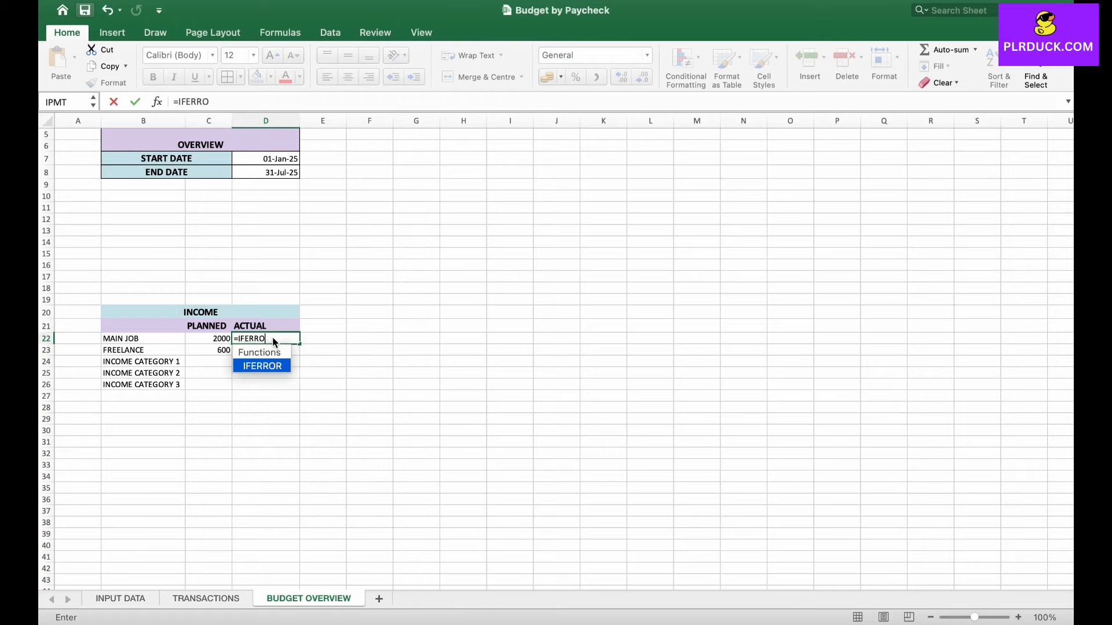
text(R()
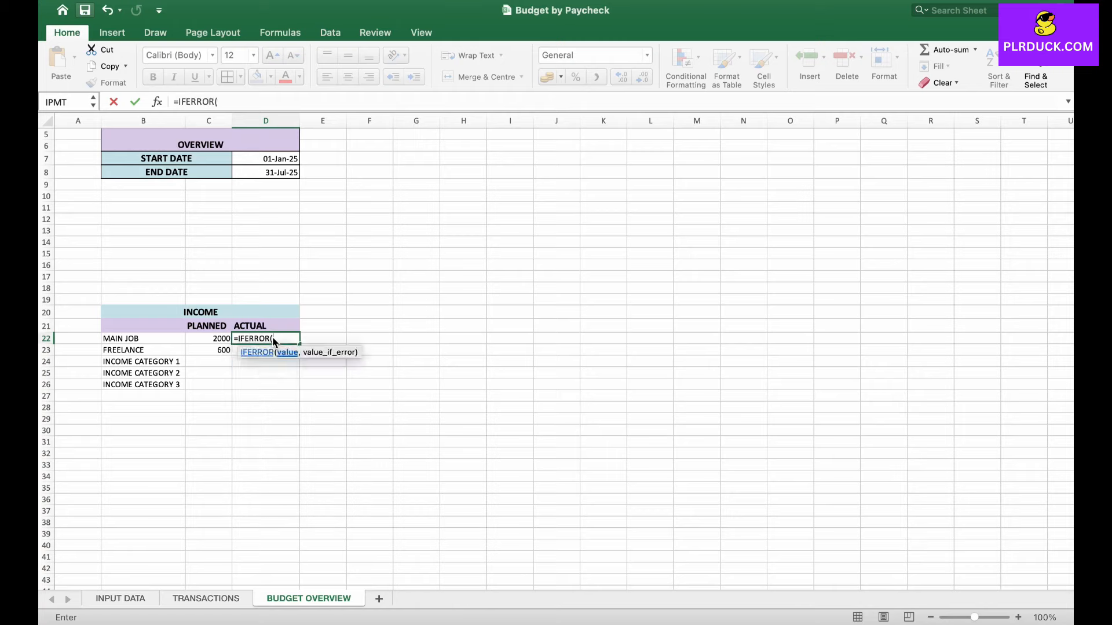
text(SUMIFS)
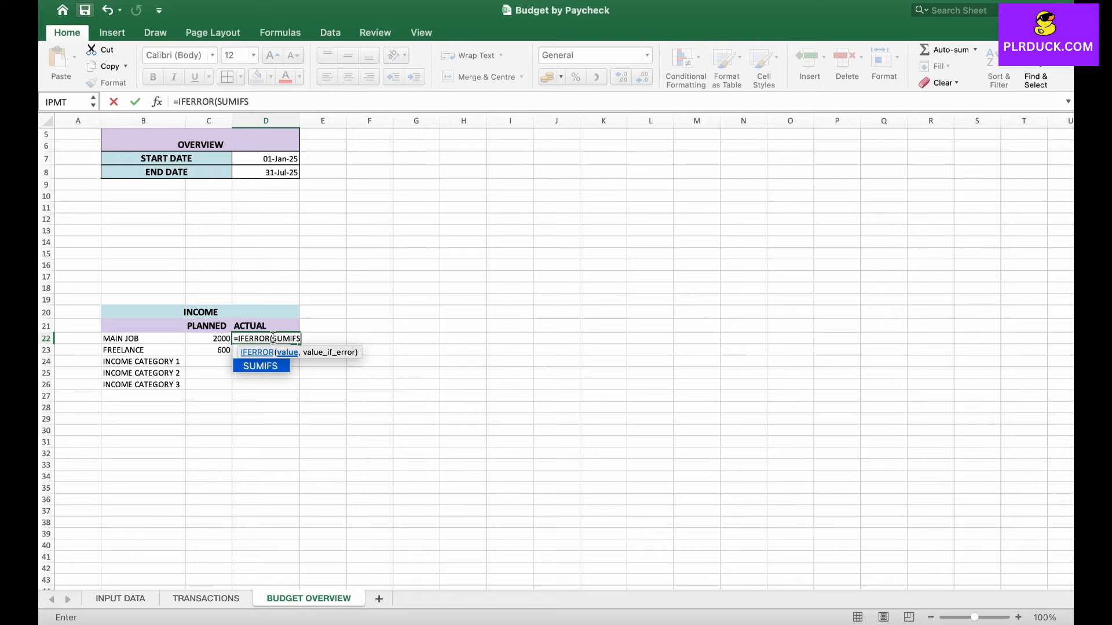
text(()
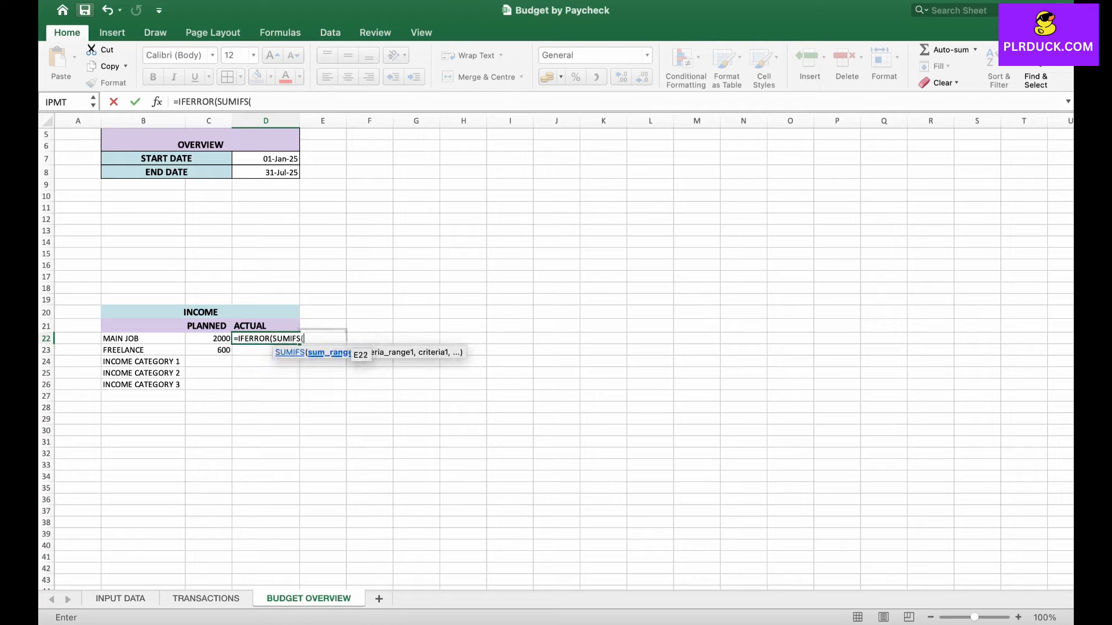
click(205, 598)
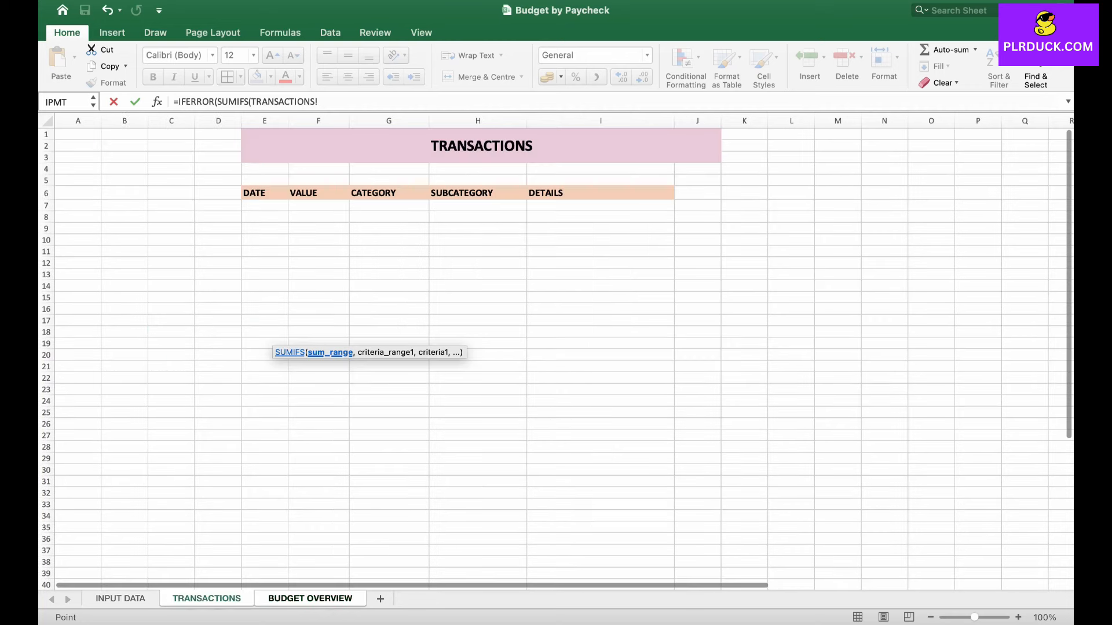
drag(321, 209, 342, 311)
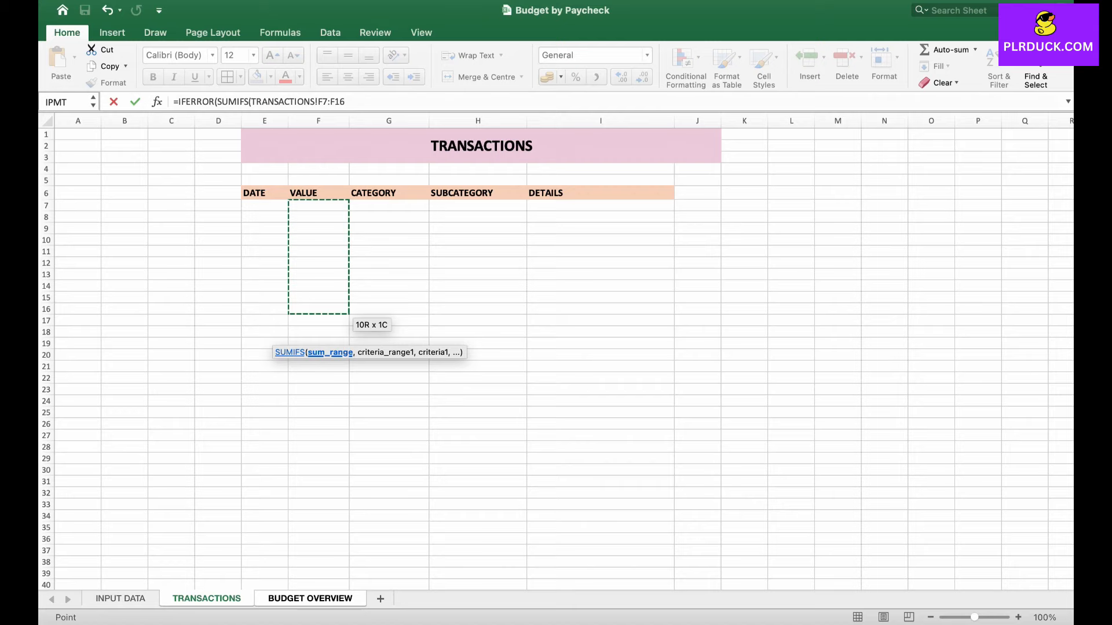
click(345, 101)
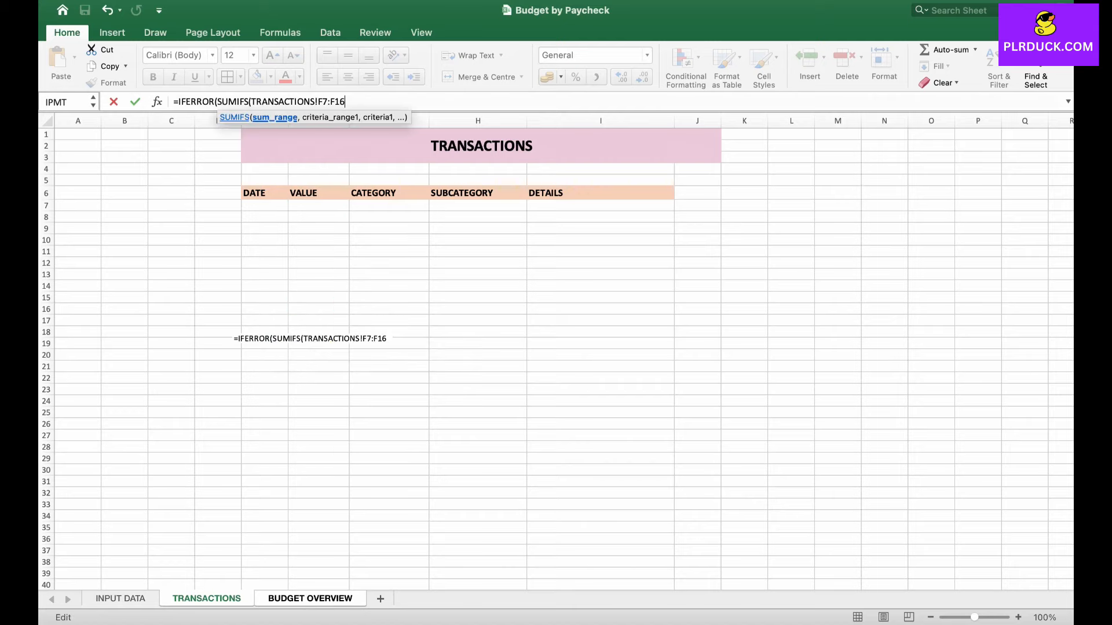
text(,)
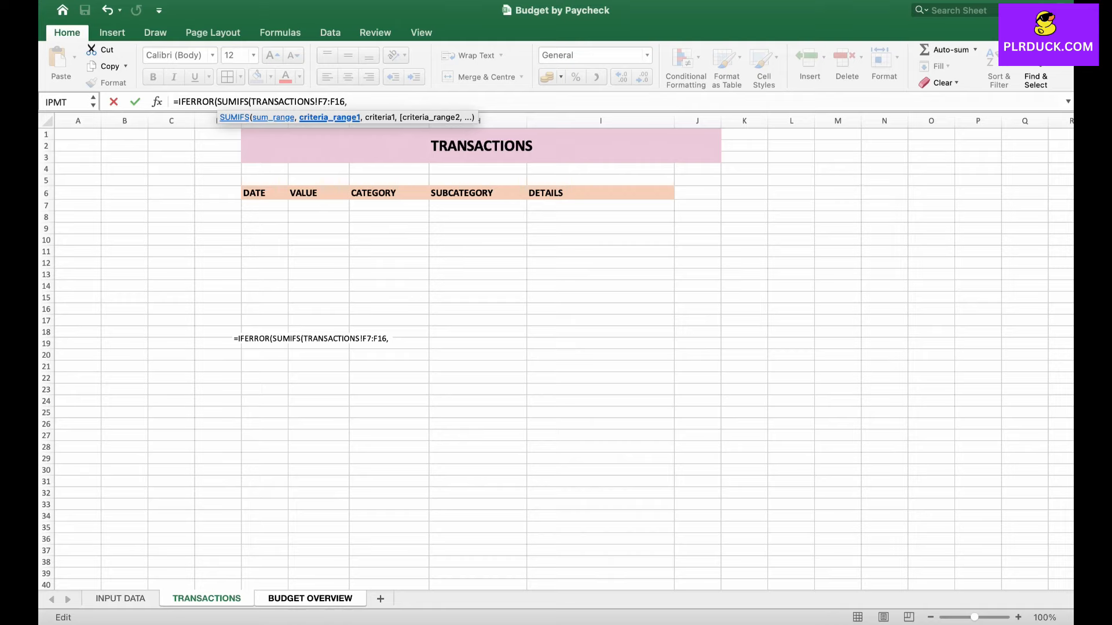
- Add the start date condition to the formula: range TRANSACTIONS!E7:E16 with criterion ">='BUDGET OVERVIEW'!D7"
click(284, 208)
drag(290, 213, 298, 313)
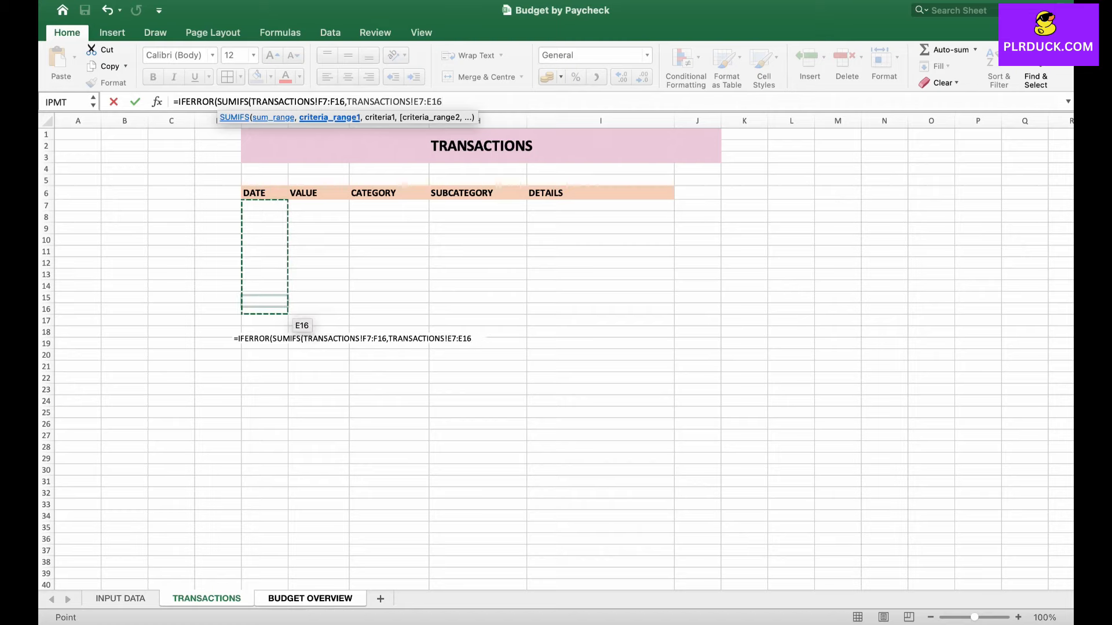
text(,)
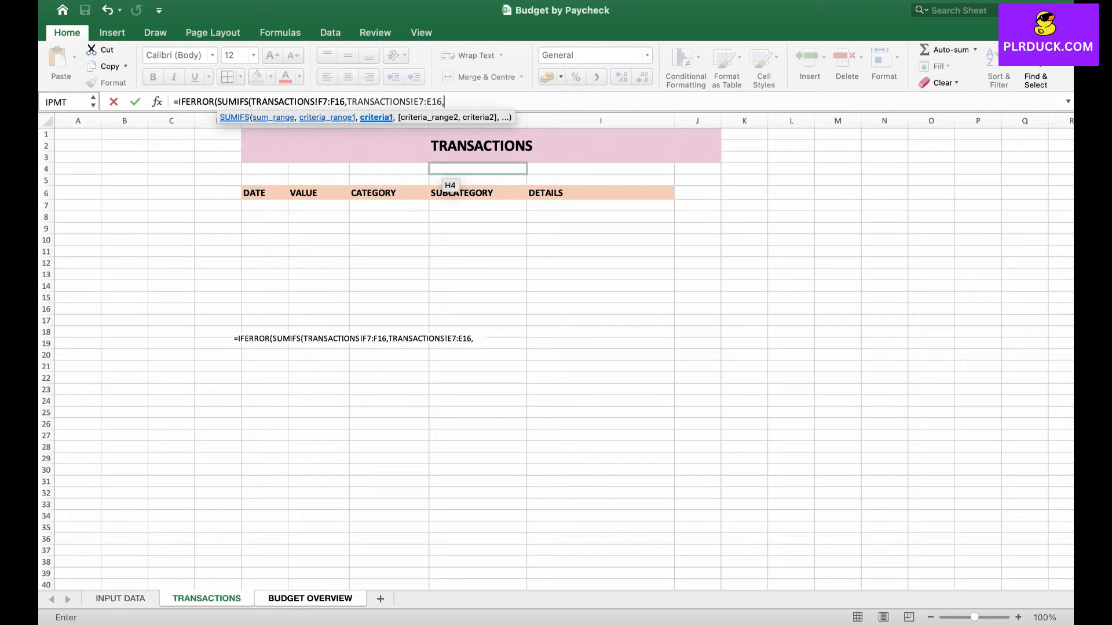
text(">=)
click(309, 598)
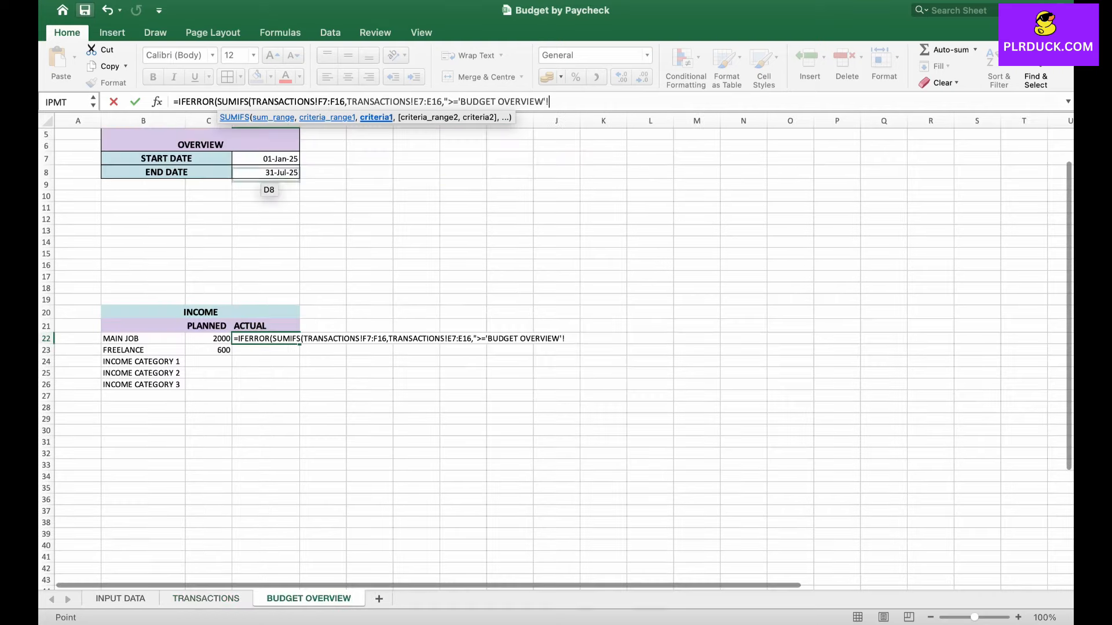
click(270, 161)
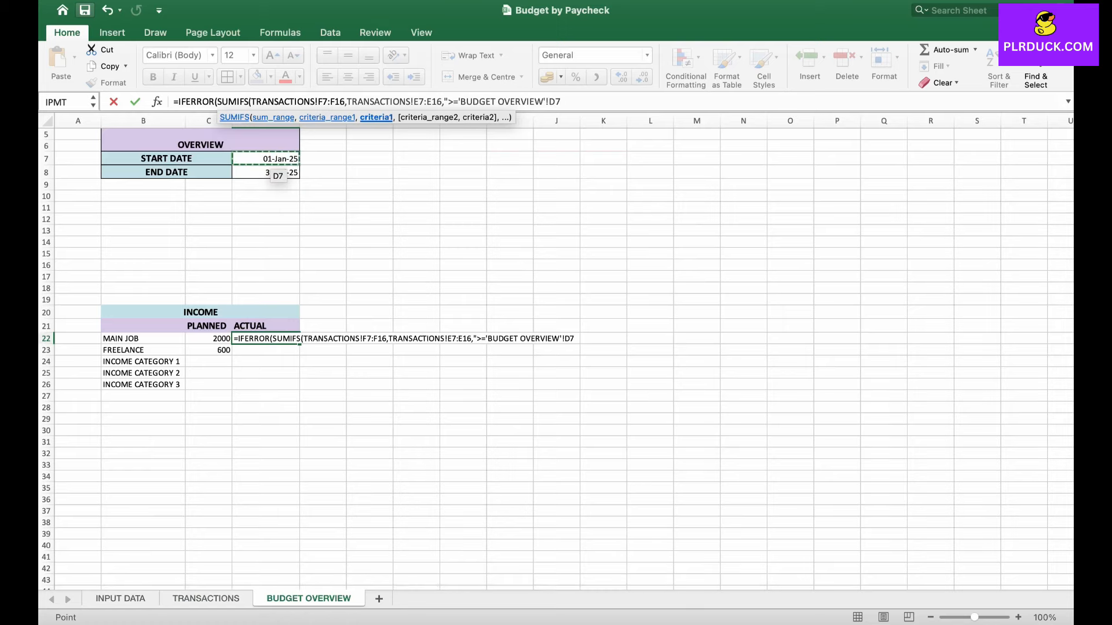
text(",)
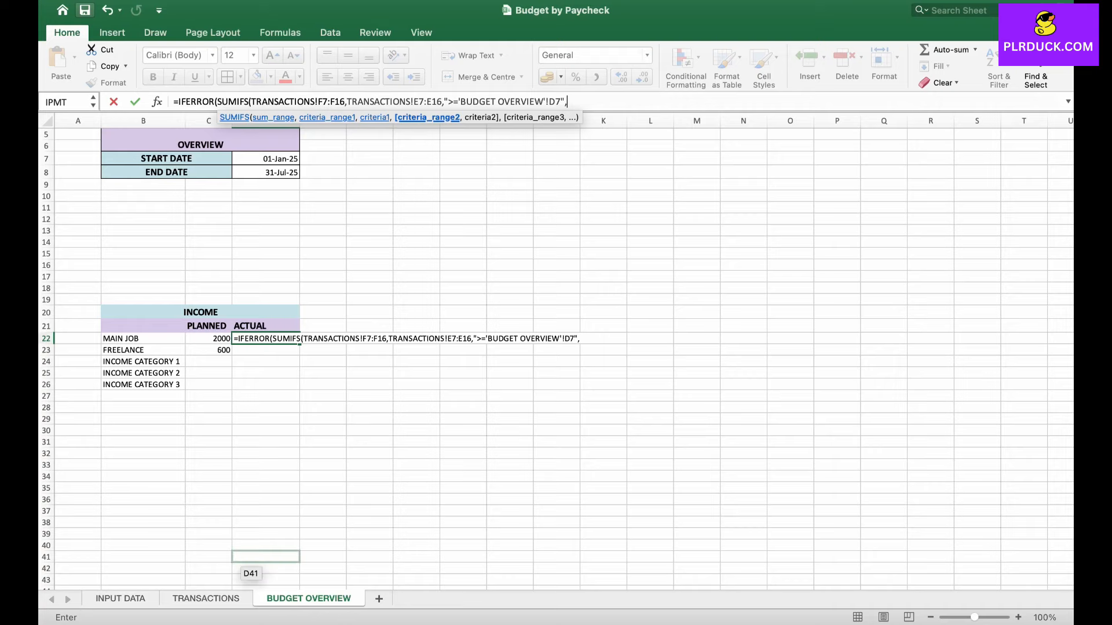
- Add the end date condition to the formula: range TRANSACTIONS!E7:E16 with criterion "<='BUDGET OVERVIEW'!D8"
click(205, 598)
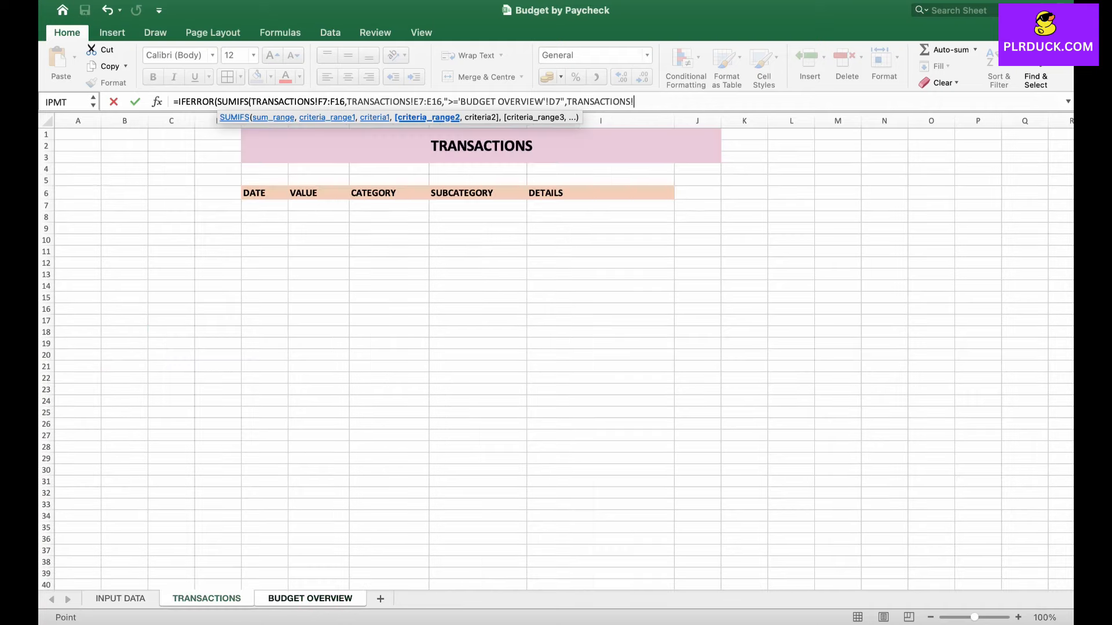
drag(281, 207, 281, 309)
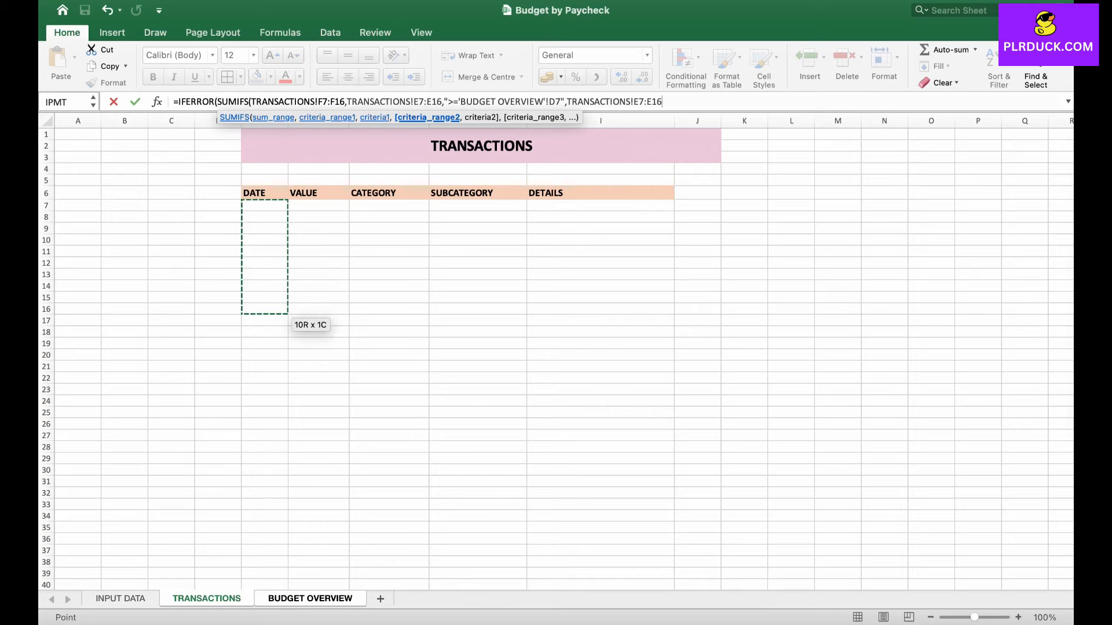
text(,"<)
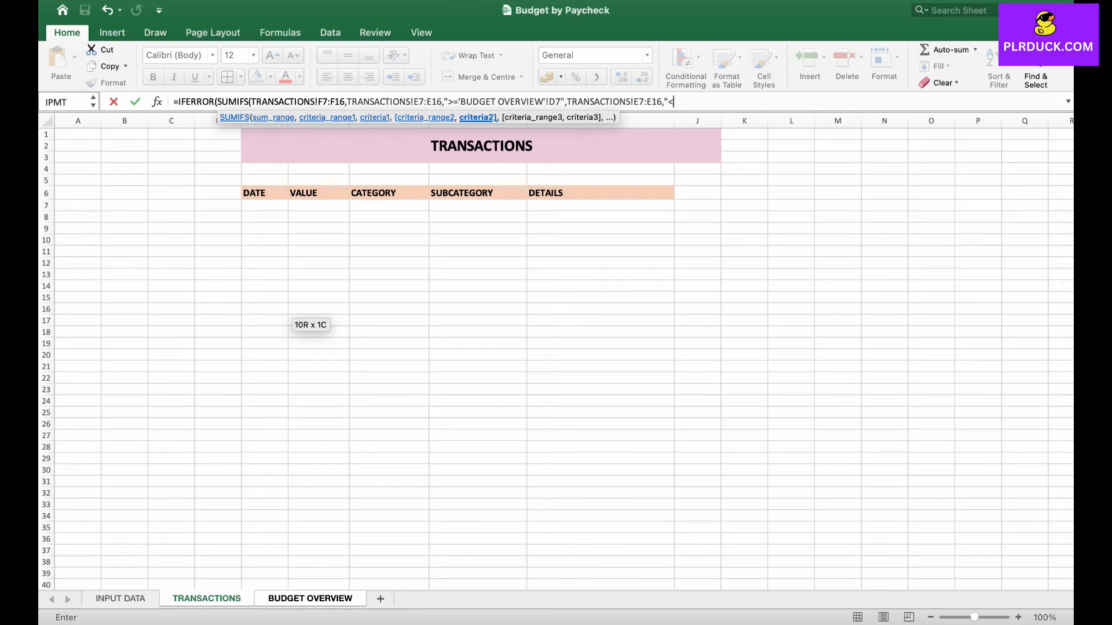
text(=)
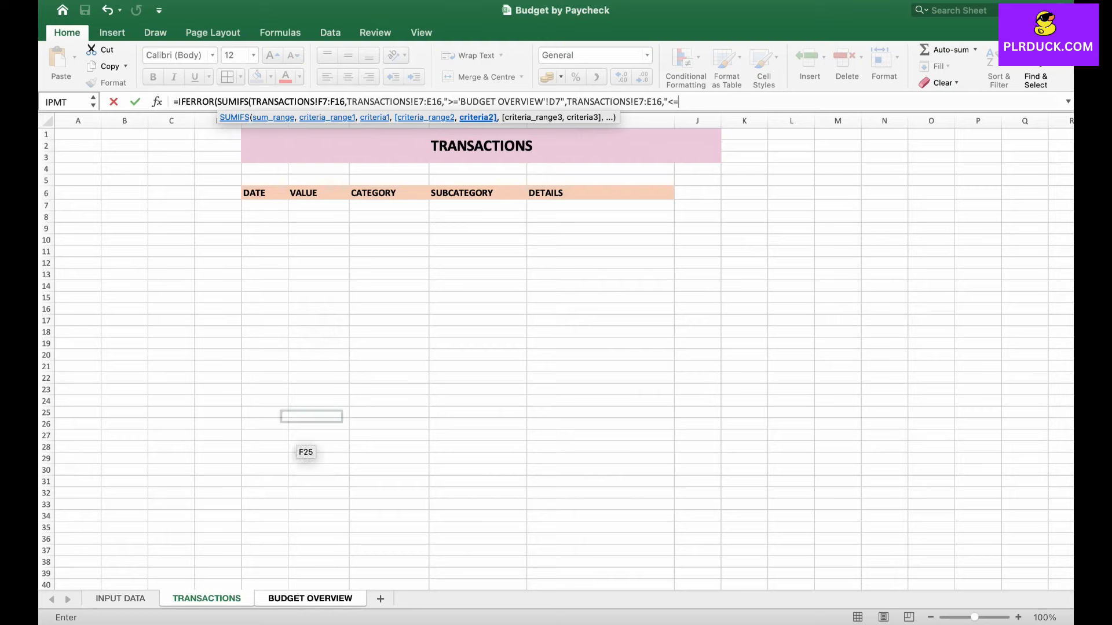
click(309, 598)
click(276, 172)
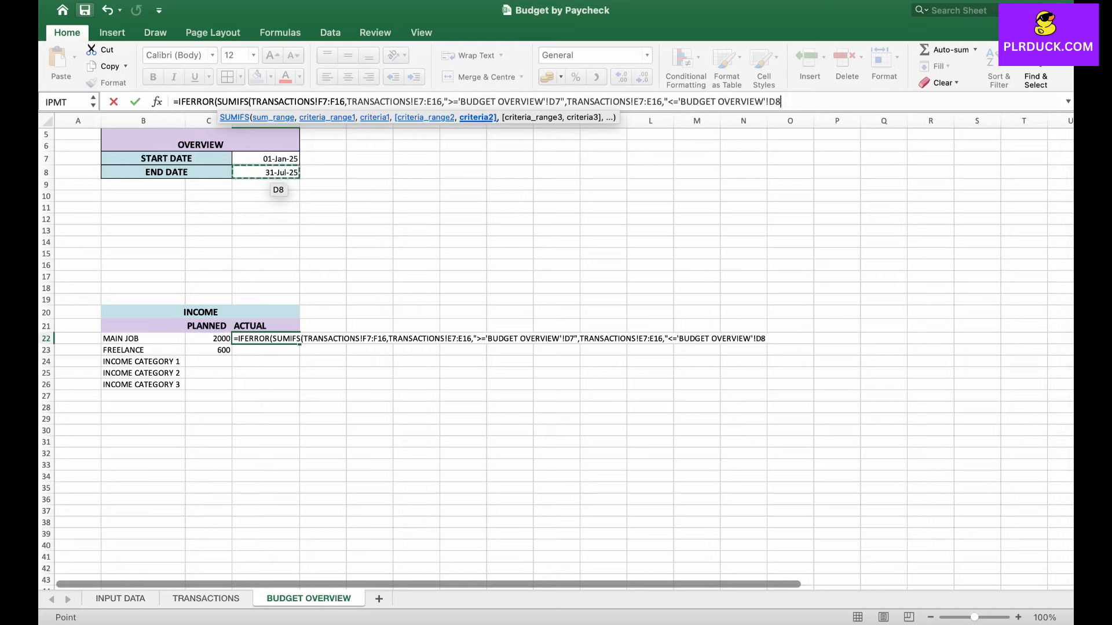
text(",)
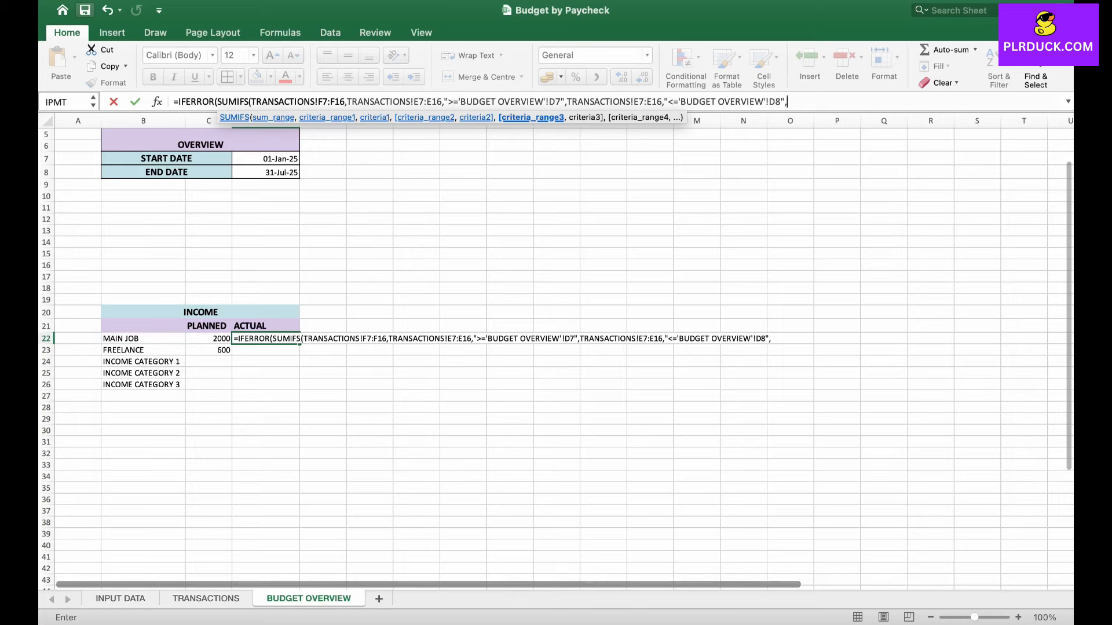
- Add the subcategory condition TRANSACTIONS!H7:H16,"='BUDGET OVERVIEW'!B22" and finish the D22 formula with 0 as the error value
click(205, 598)
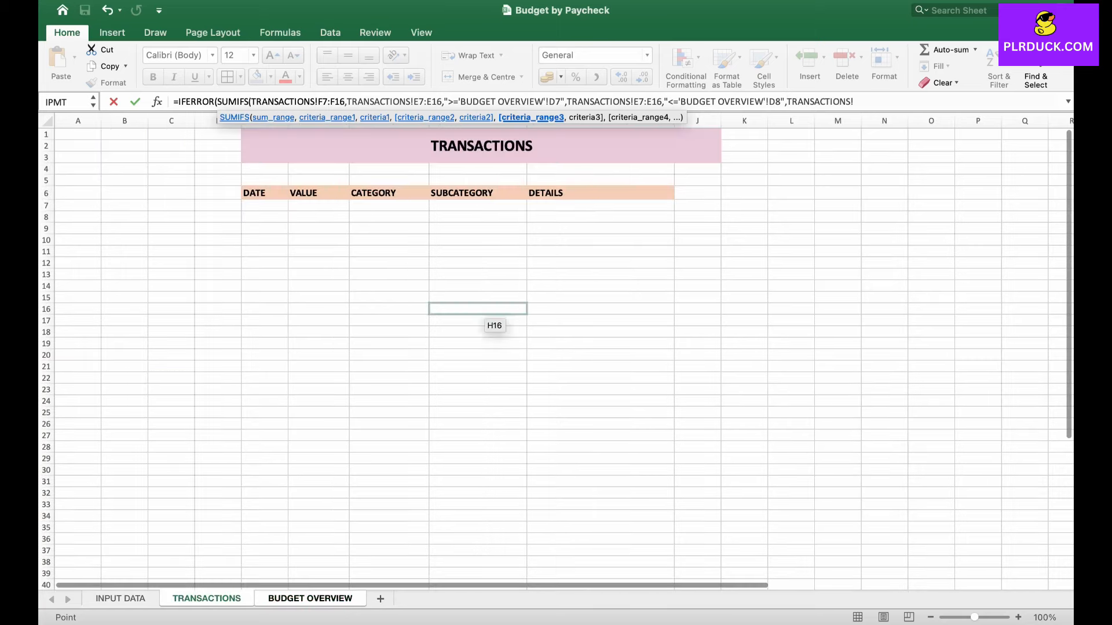
drag(477, 206, 524, 312)
text(,)
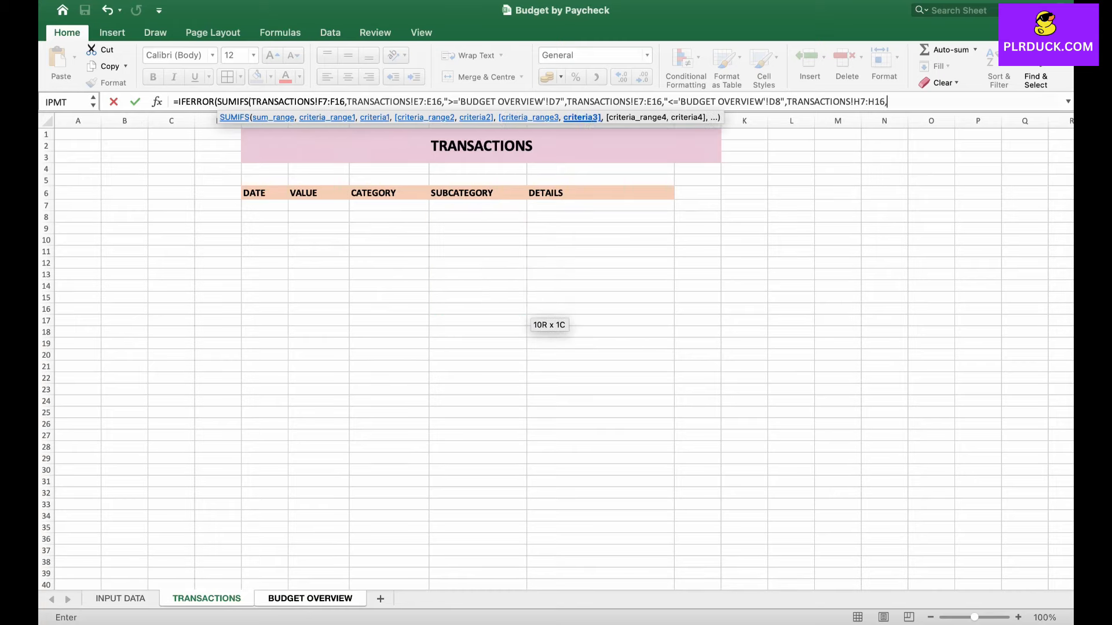
text("=)
click(310, 598)
click(143, 338)
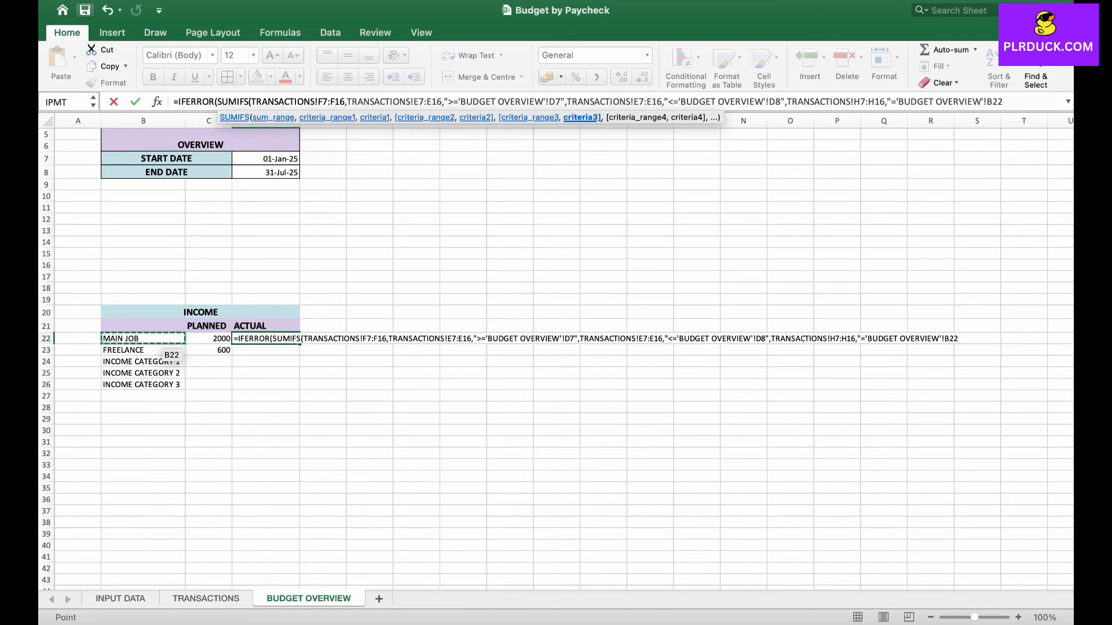
text("),)
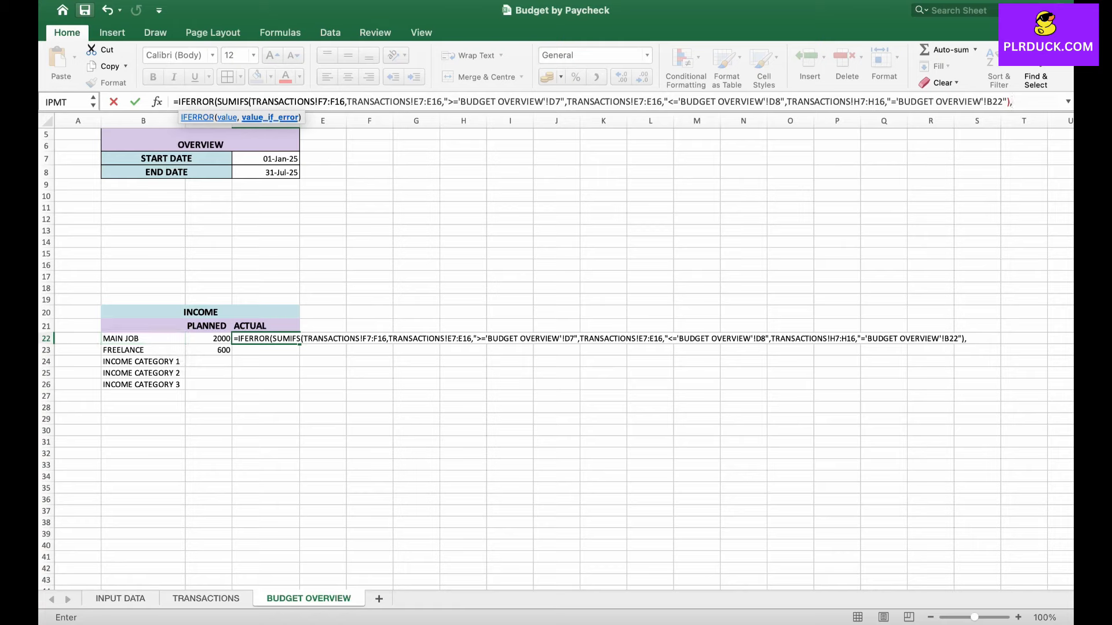
text(0))
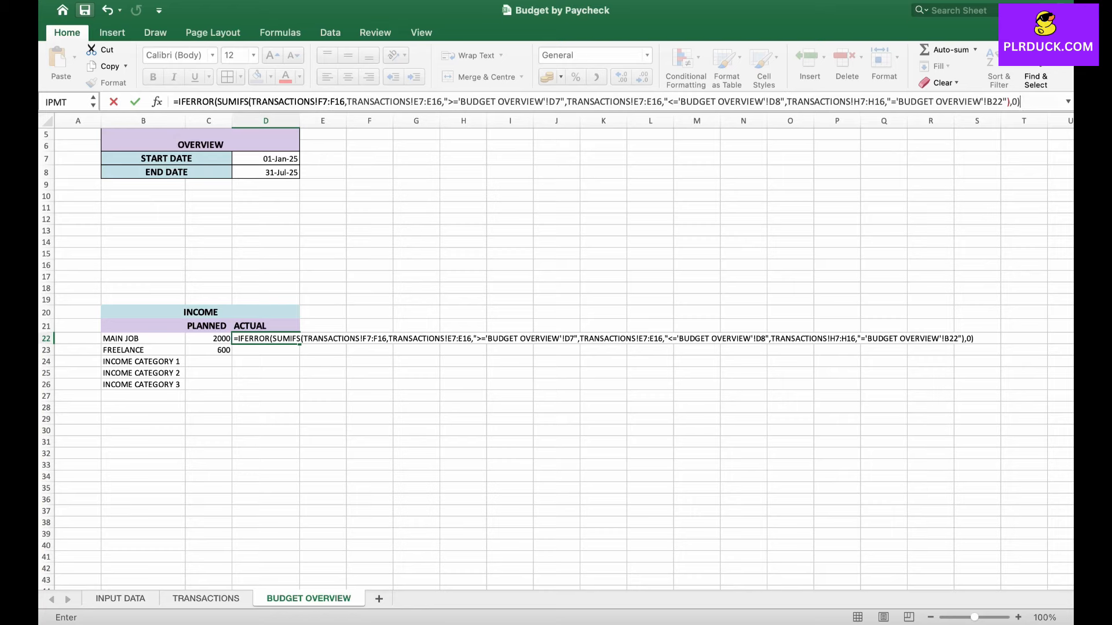
key(Return)
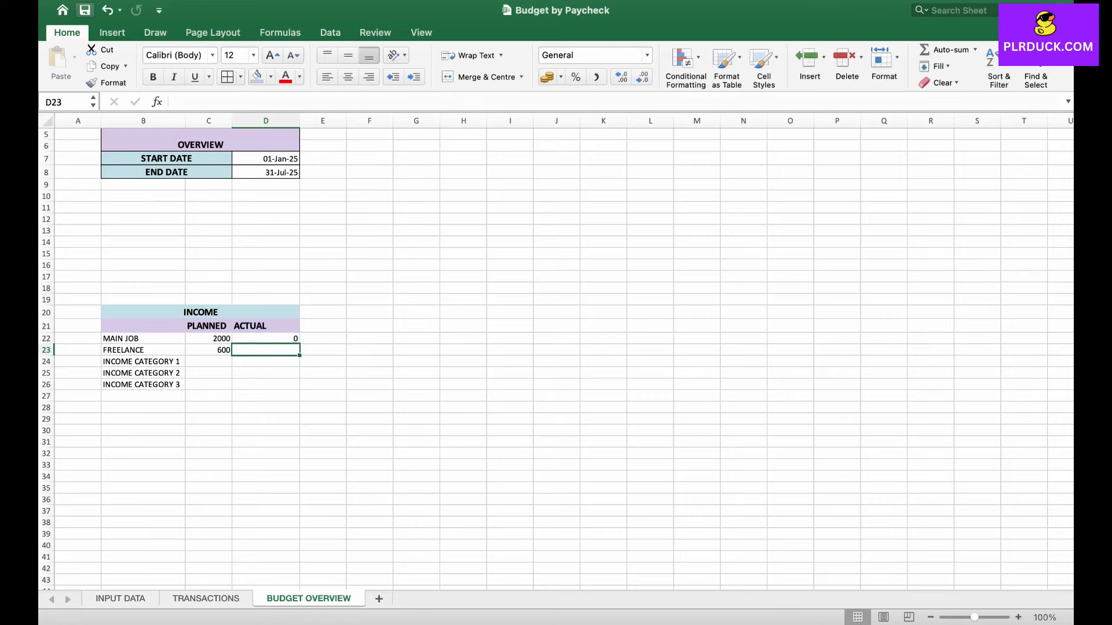
- Make the sum range in the D22 formula absolute as TRANSACTIONS!$F$7:$F$16
click(266, 339)
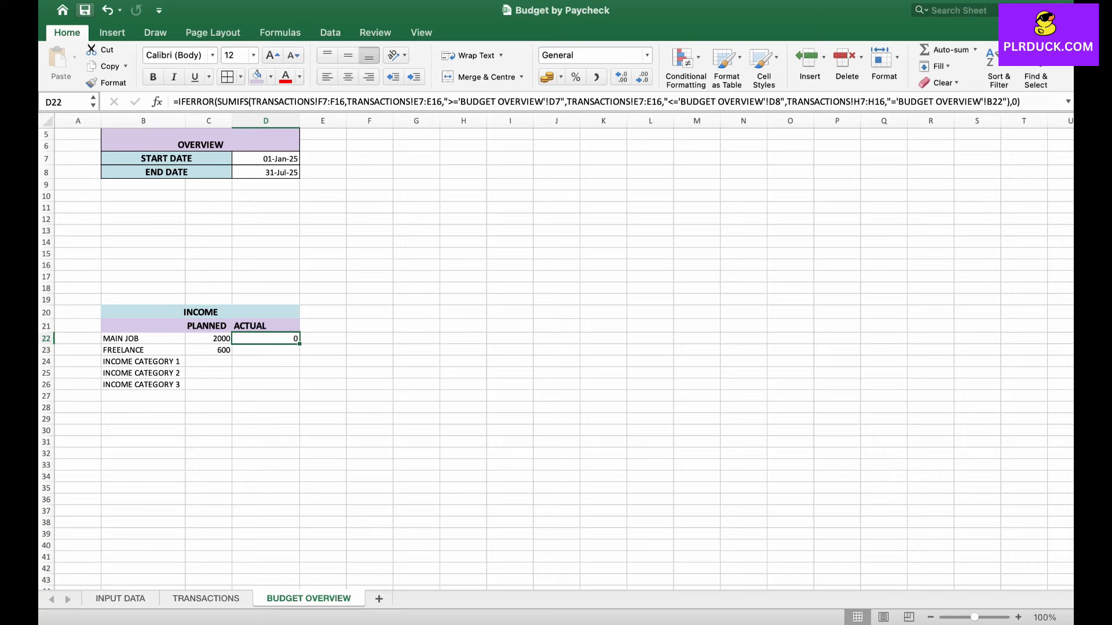
key(ctrl+Page_Up)
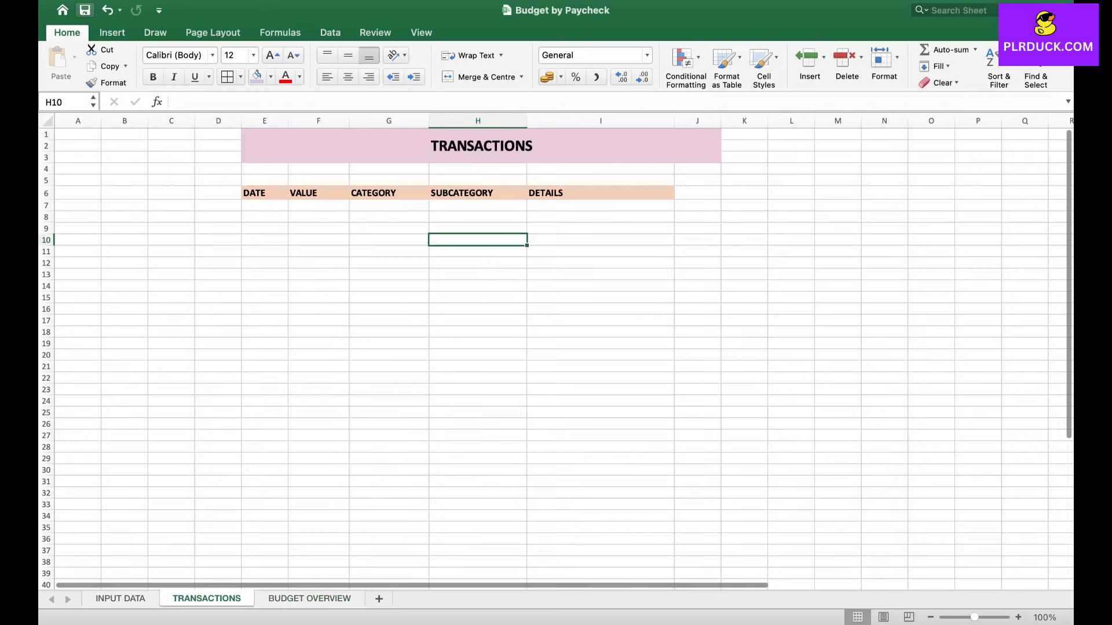
key(ctrl+Page_Down)
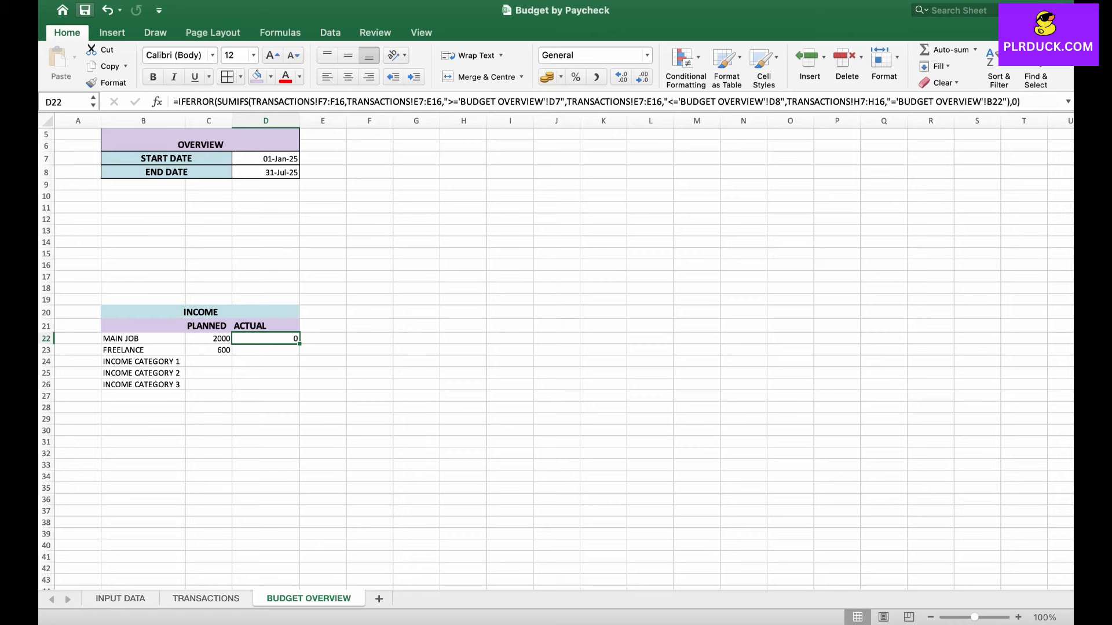
click(317, 101)
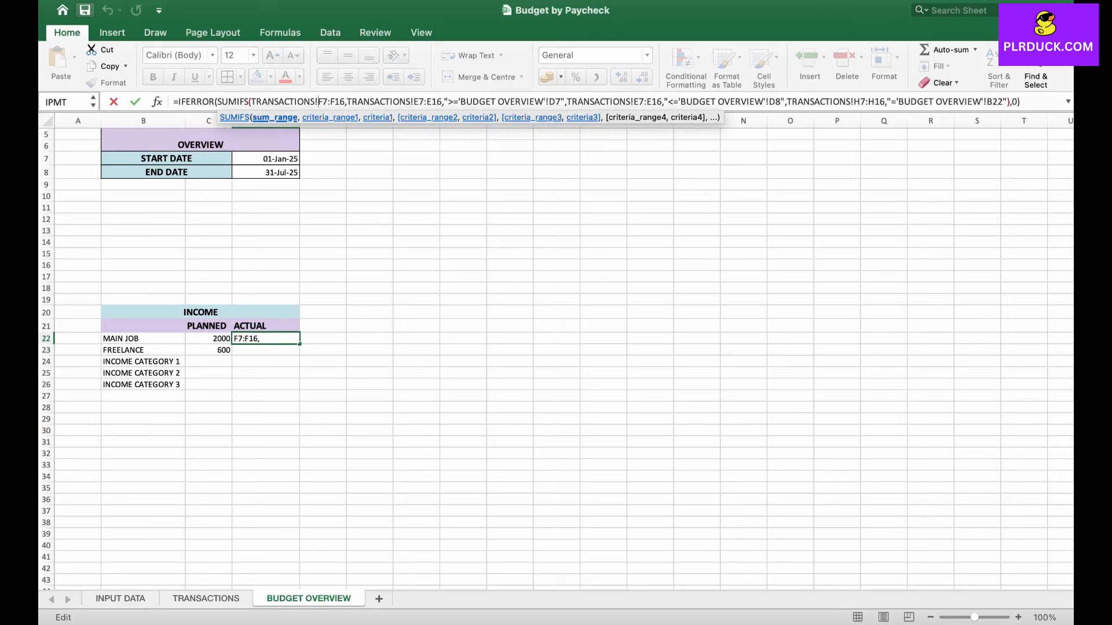
text($)
click(325, 101)
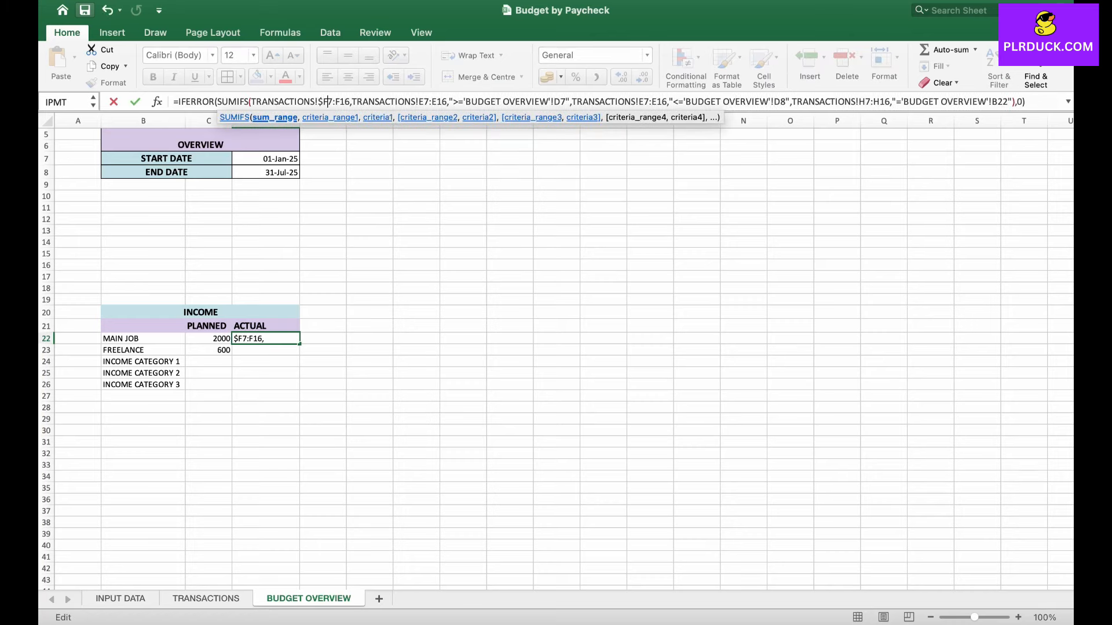
text($)
click(340, 101)
text($)
click(350, 101)
text($F$)
- Make the first date range in the D22 formula absolute as TRANSACTIONS!$E$7:$E$16 and commit the edited formula
click(383, 101)
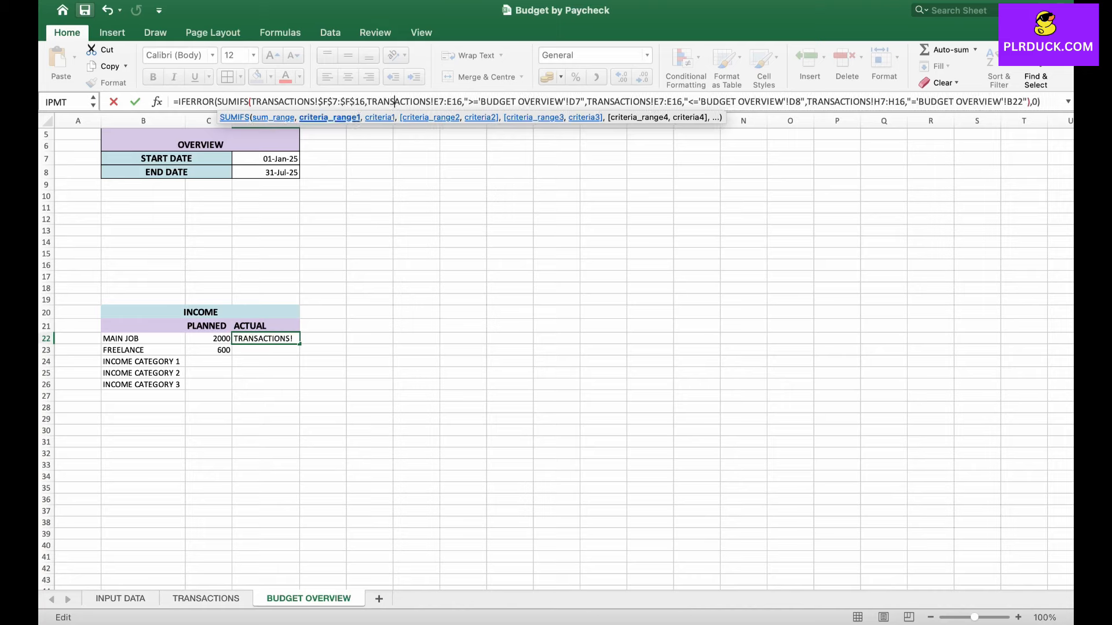
click(438, 102)
text($F)
text($E$)
click(457, 102)
text($F)
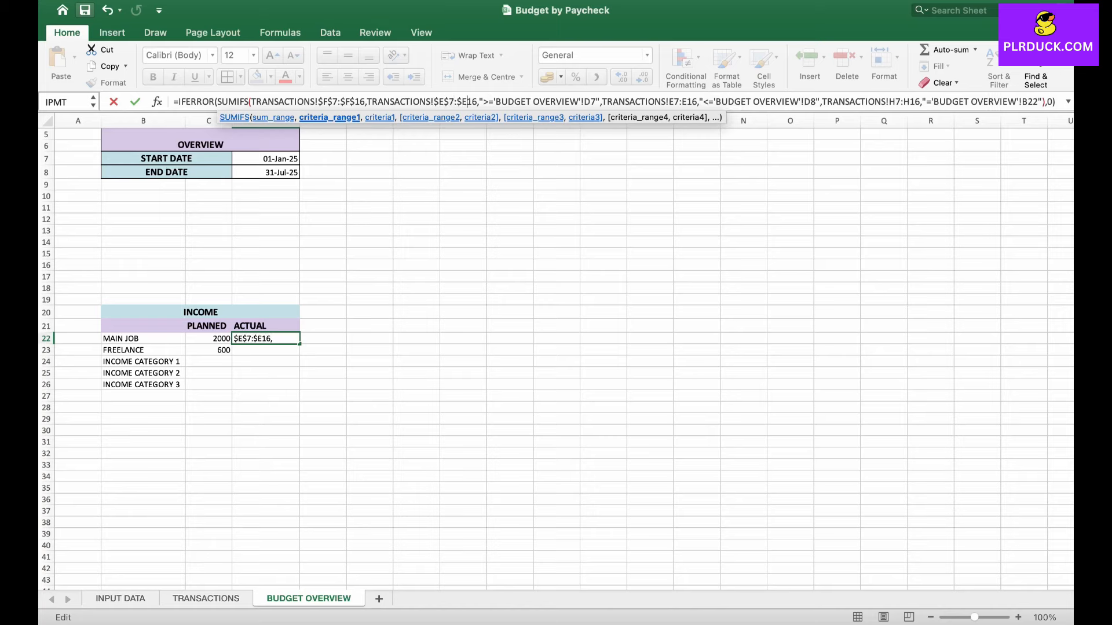
text($)
click(1003, 101)
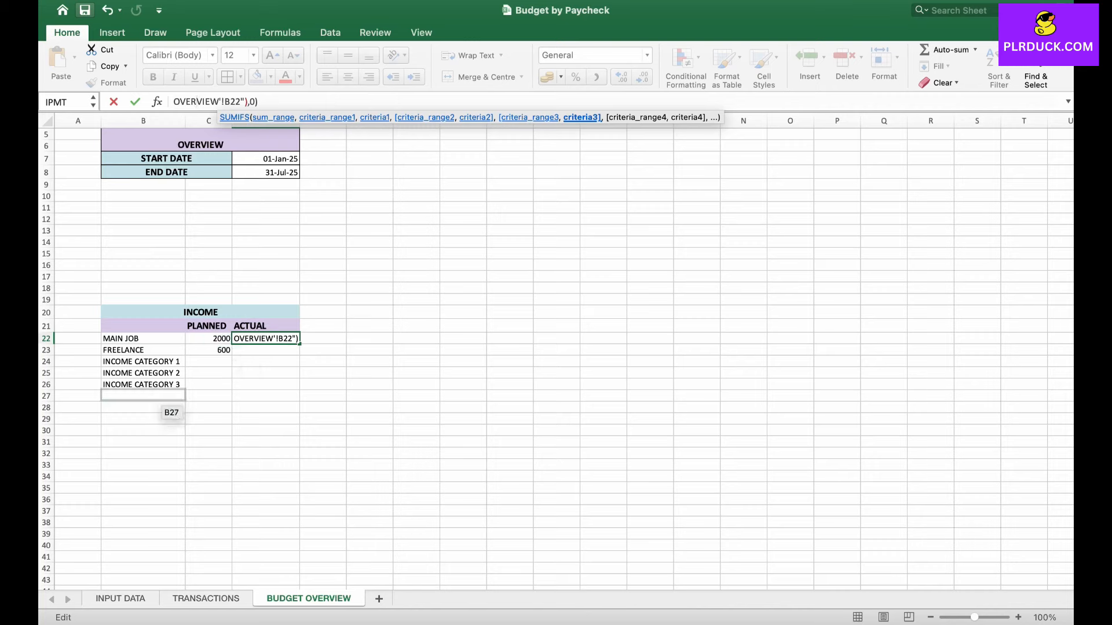
key(Return)
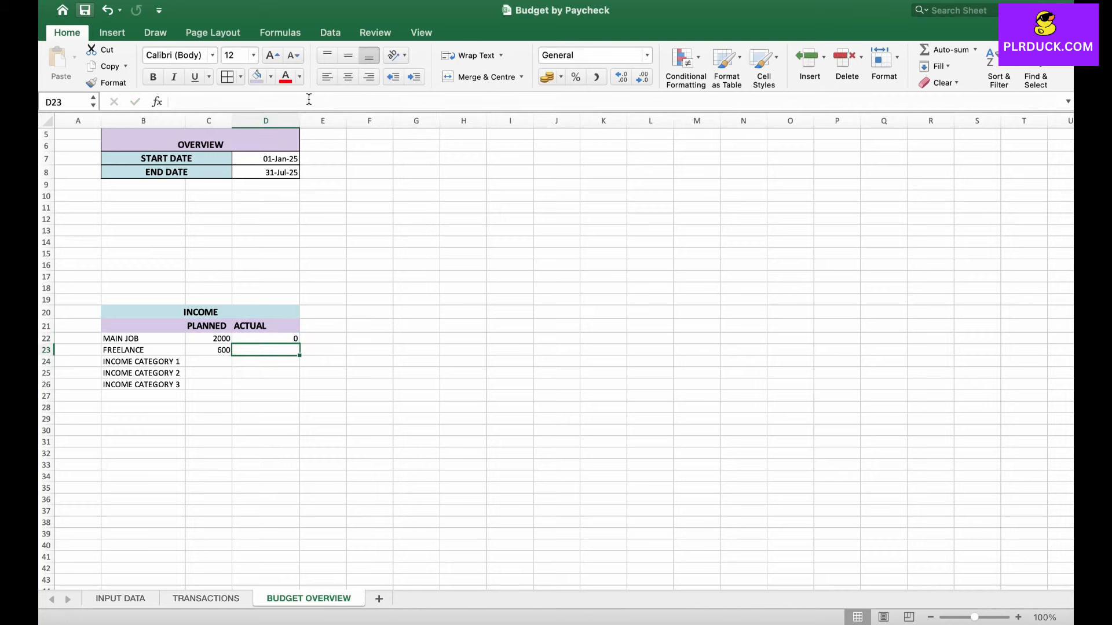
- Fill the actual income formula from D22 down through D24
click(266, 338)
drag(299, 344, 299, 366)
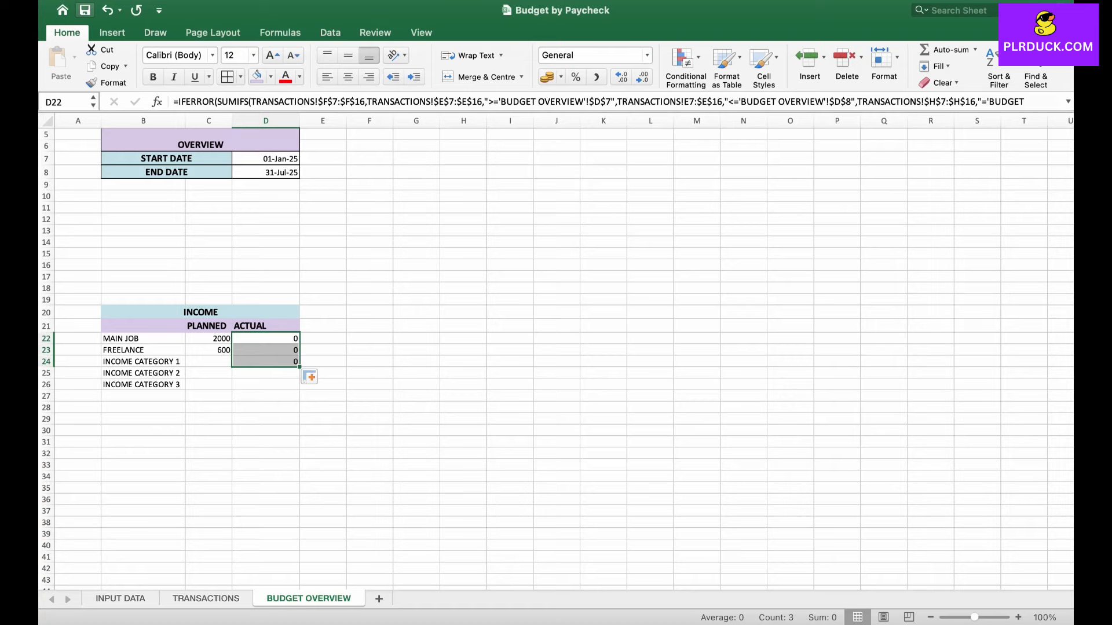
- Label B28 as TOTAL and sum the planned income in C28 with =SUM(C22:C26)
click(143, 407)
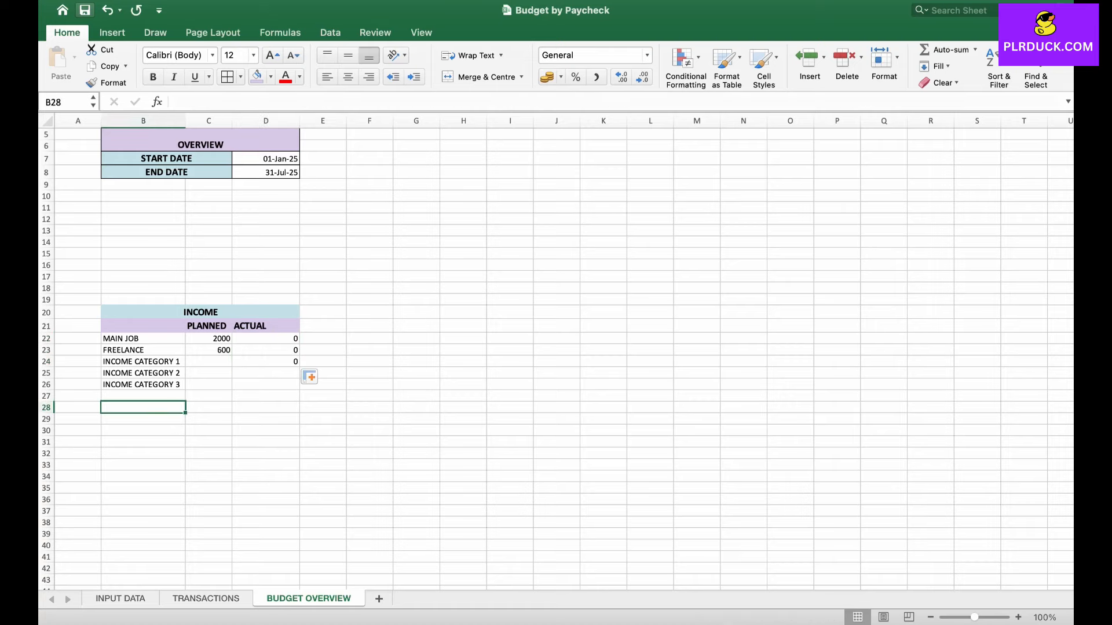
text(TOTAL)
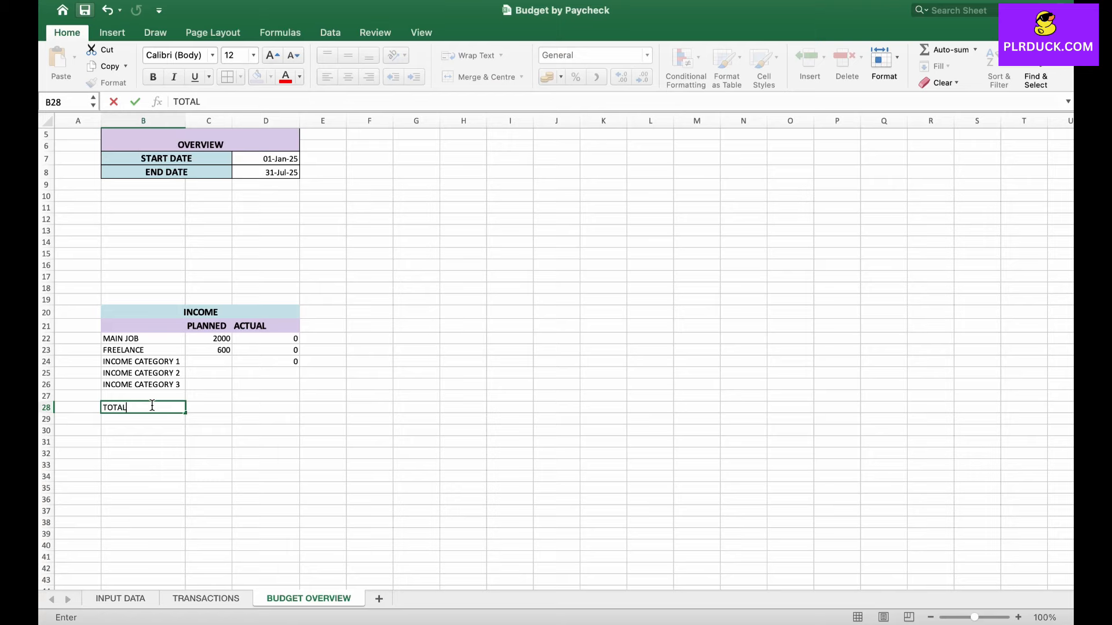
key(Tab)
text(=)
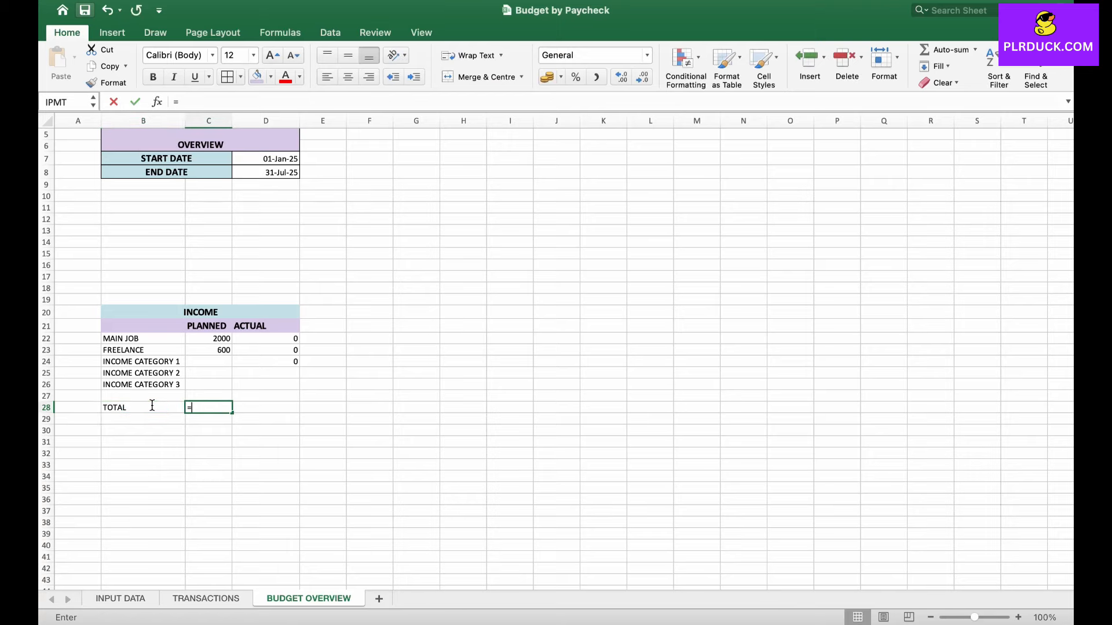
text(SUM()
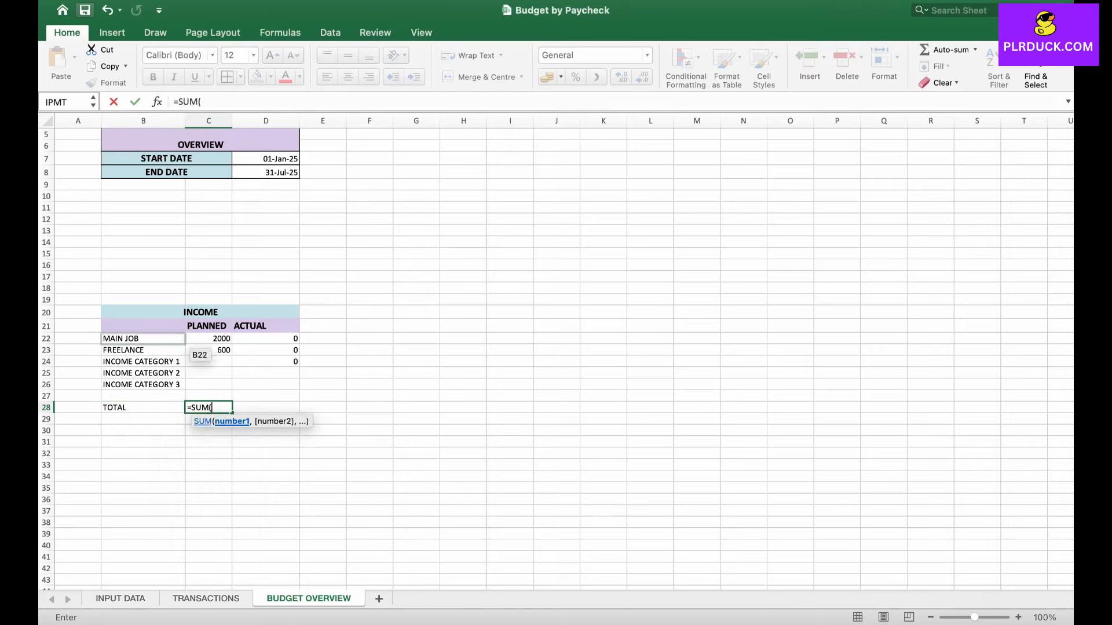
drag(208, 338, 210, 385)
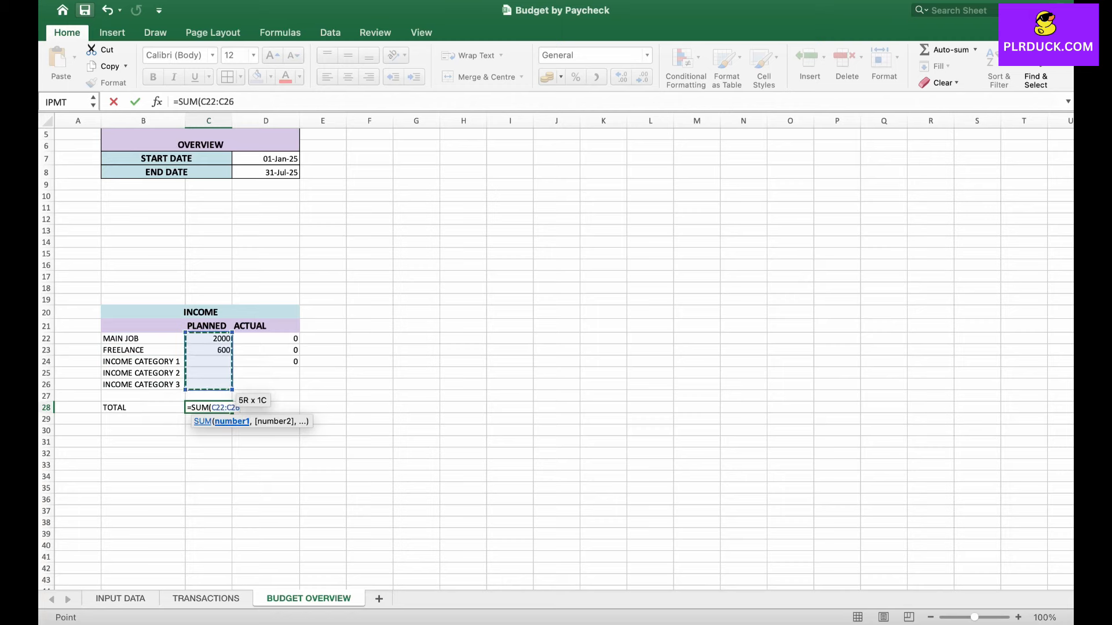
key(Return)
- Sum the actual income in D28 with =SUM(D22:D26)
click(286, 408)
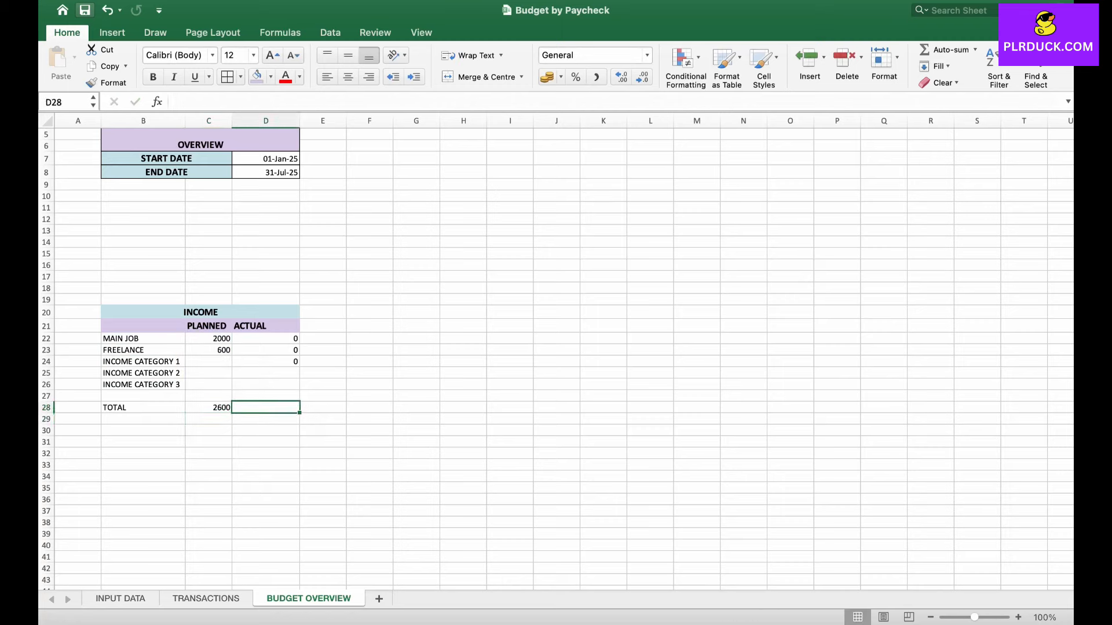
text(=SUM()
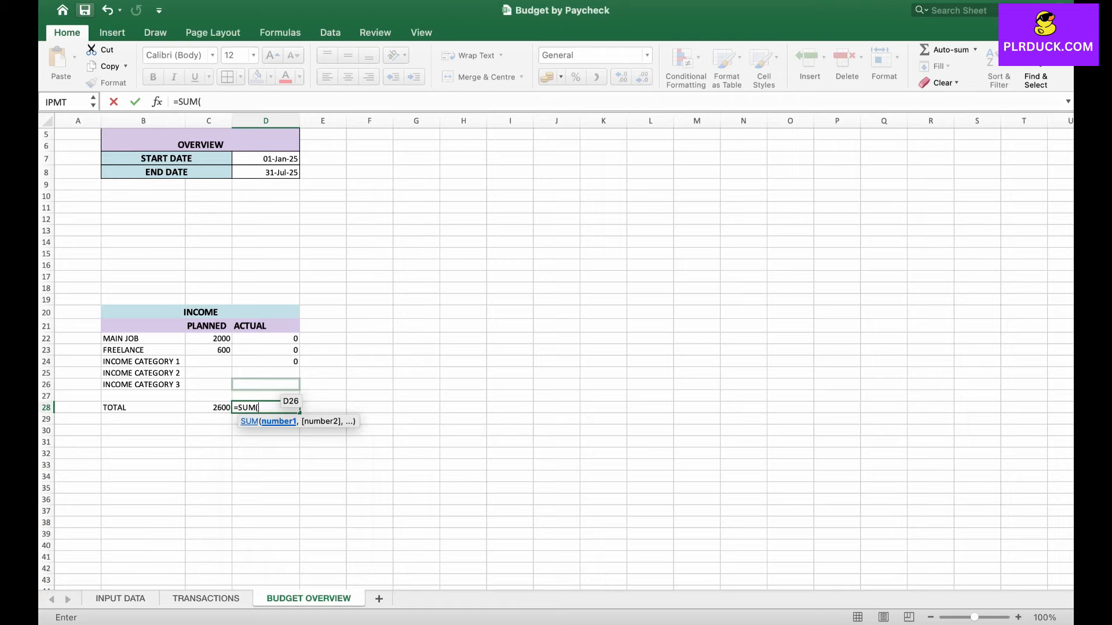
drag(278, 338, 278, 385)
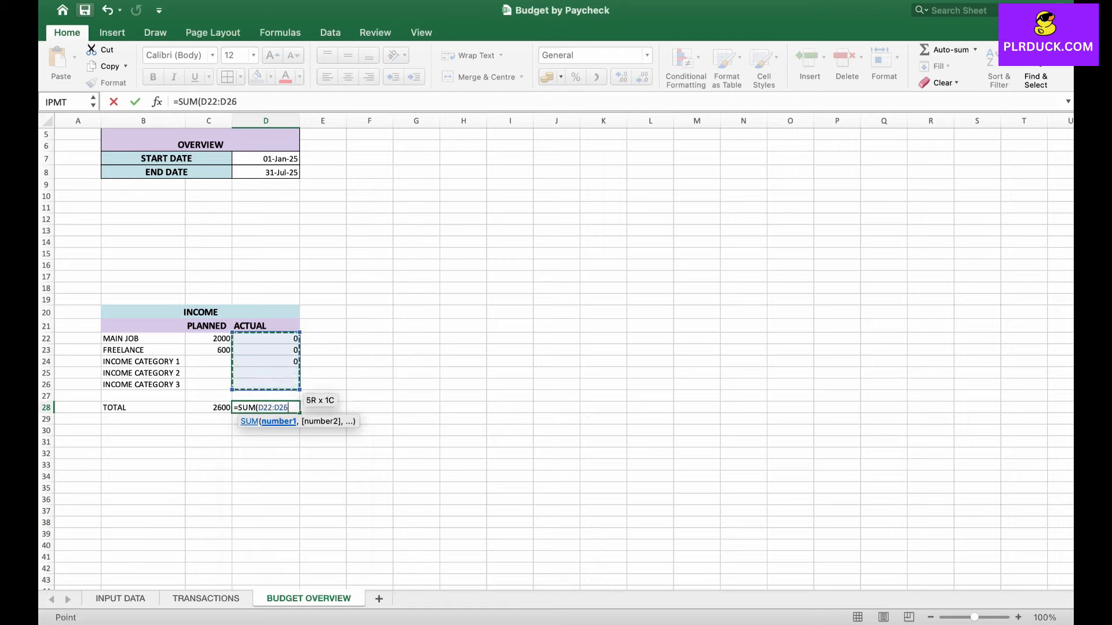
key(Return)
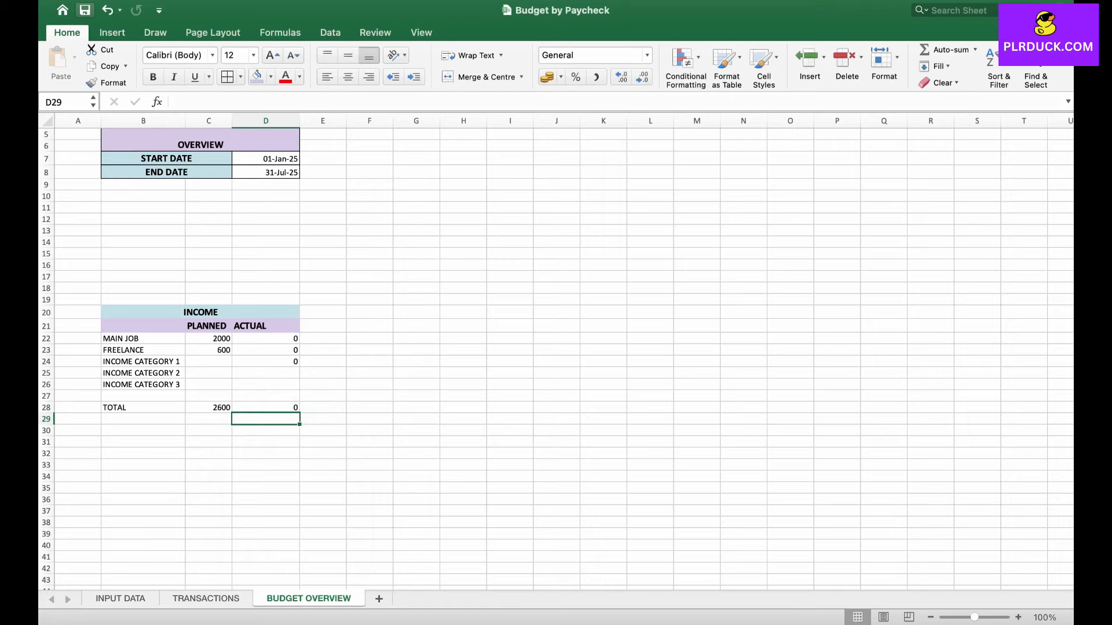
- Apply the $ English (United States) accounting format to the planned income in C22:C23 and the planned total in C28
drag(208, 338, 209, 349)
click(561, 77)
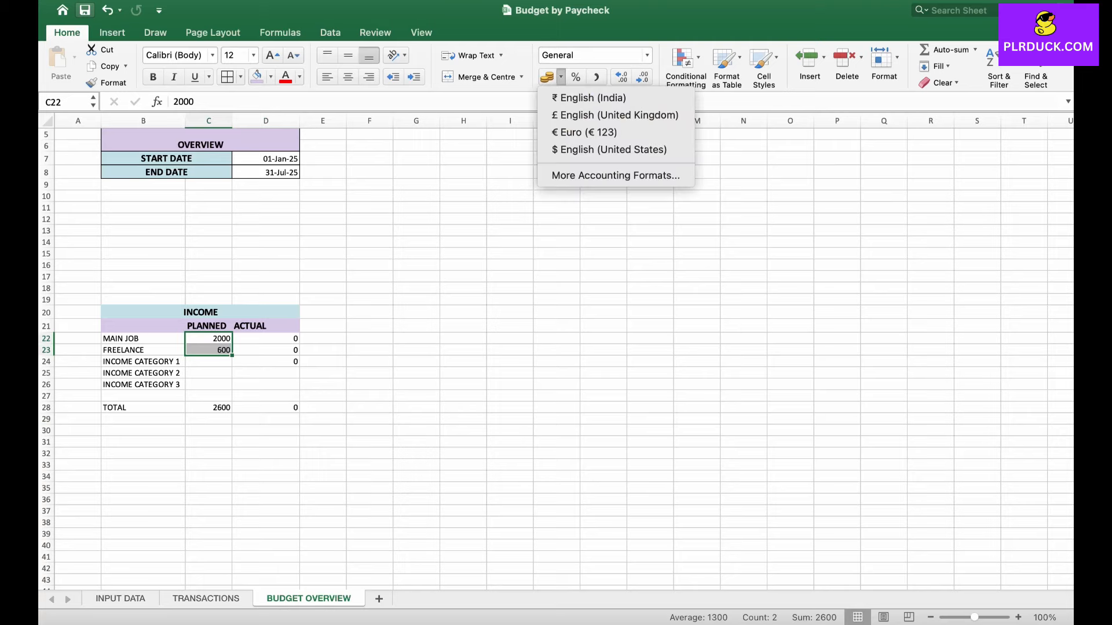
click(609, 149)
click(208, 408)
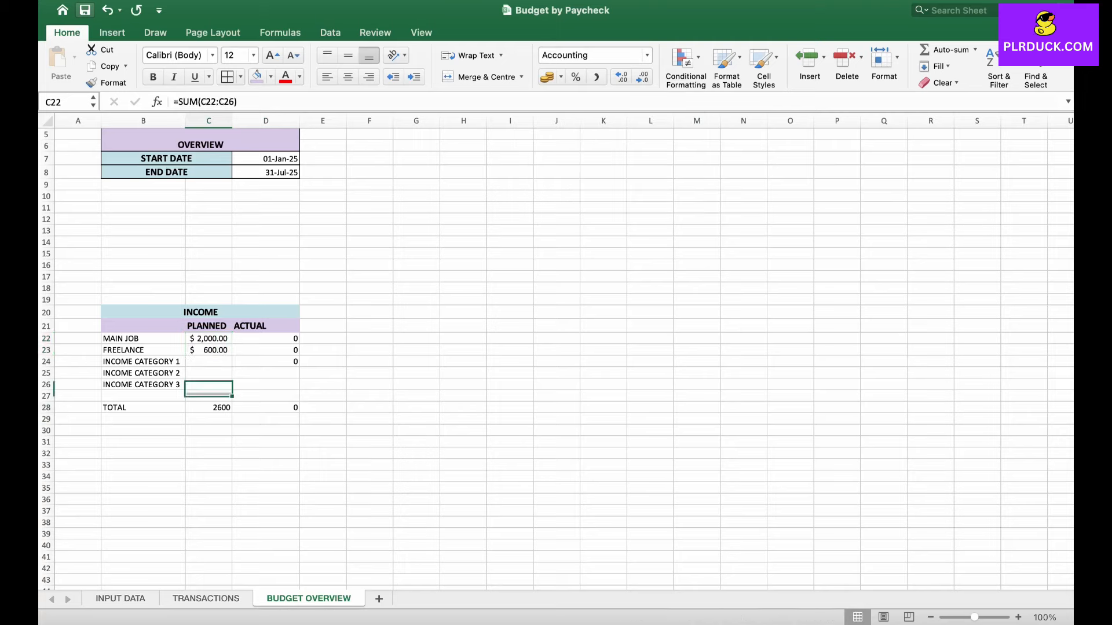
click(560, 77)
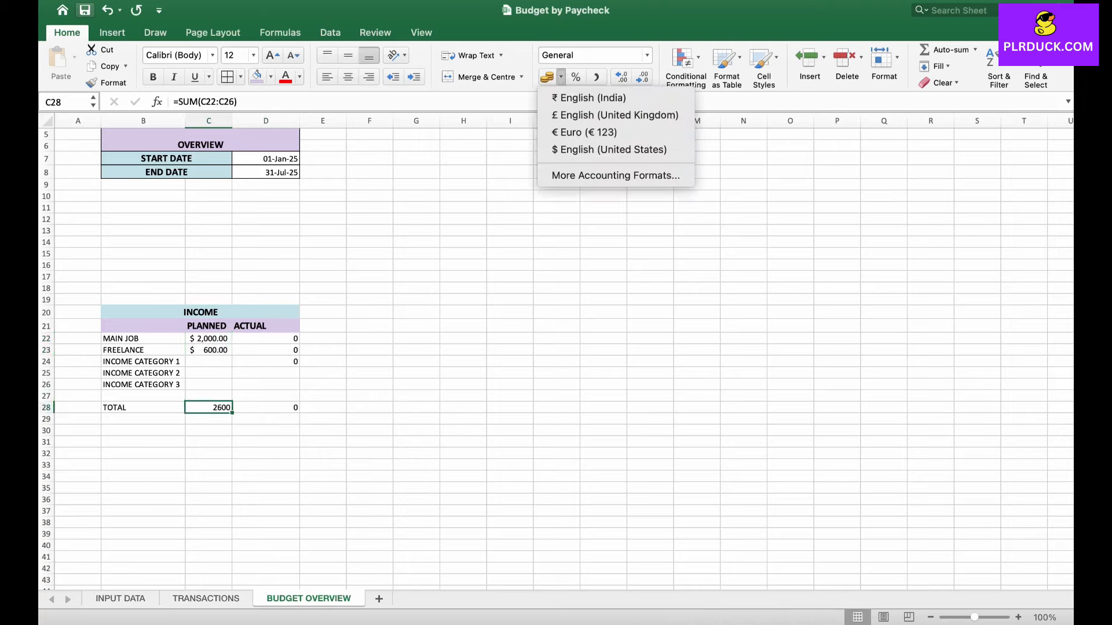
click(609, 150)
- Format the TOTAL row B28:D28 with the light purple fill, bold text and font size 14
drag(143, 408, 265, 408)
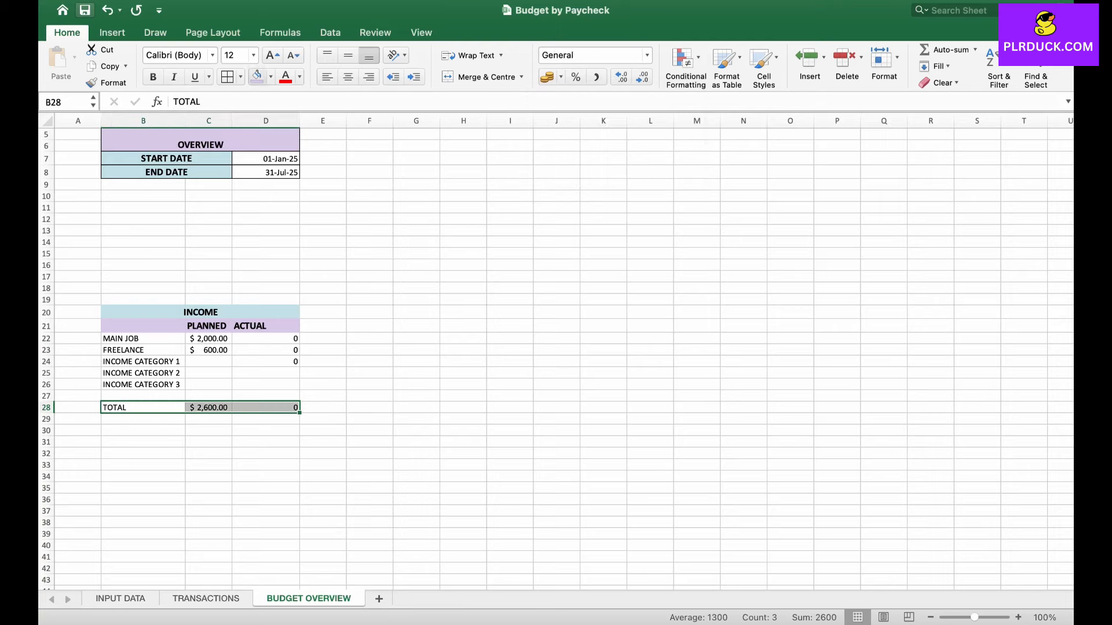
click(257, 77)
click(153, 76)
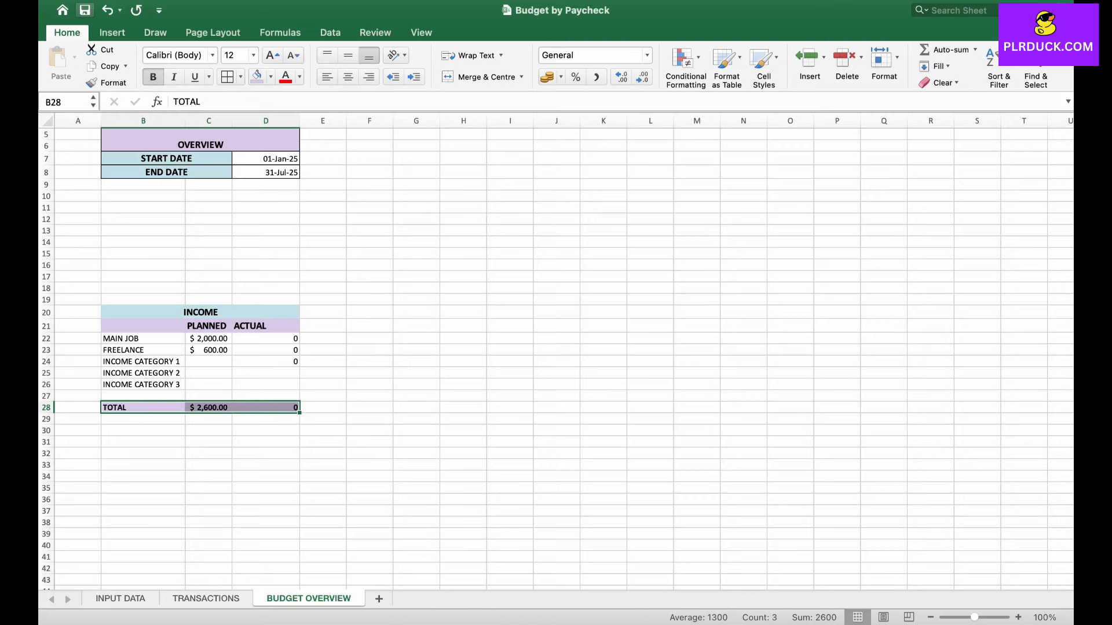
click(272, 55)
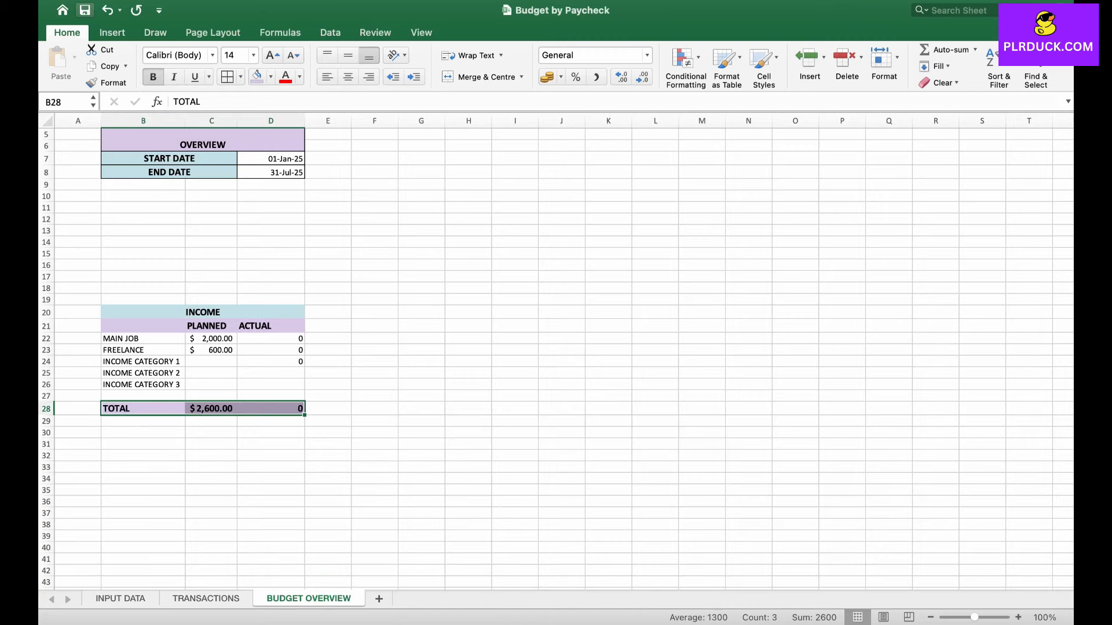
click(328, 338)
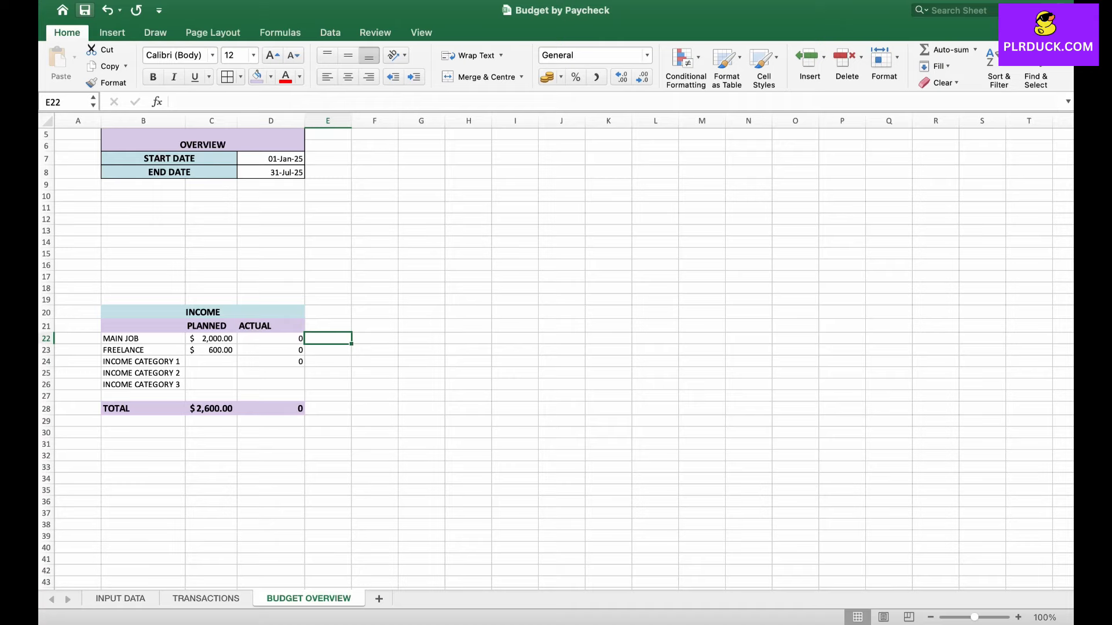
- Copy the INCOME table header B20:D21 to F20 and widen columns F and G
drag(202, 312, 202, 326)
key(super+c)
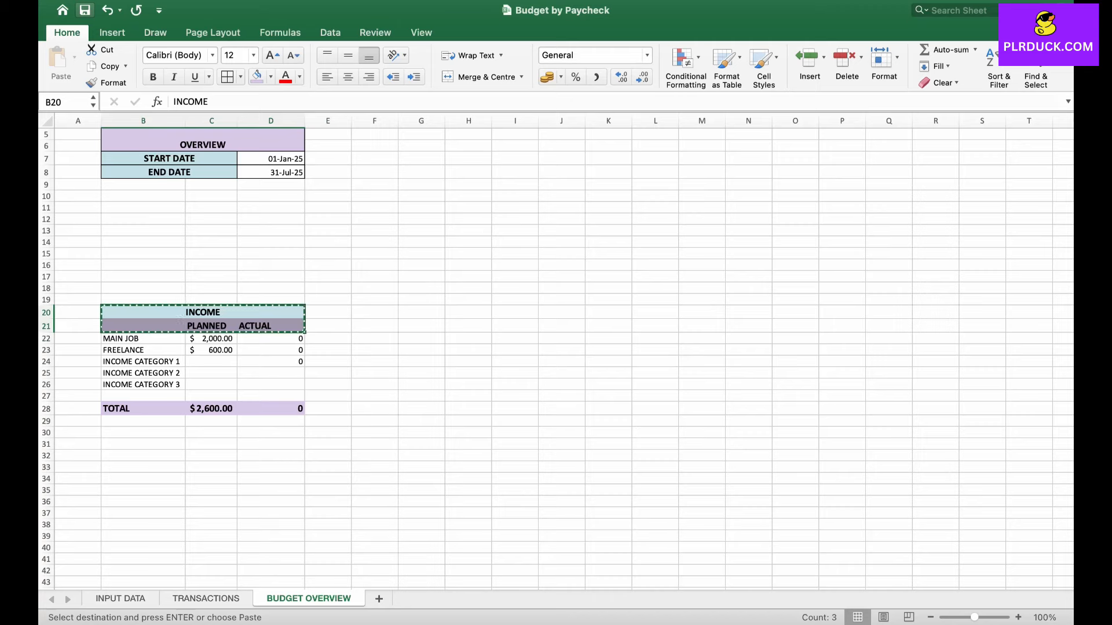
click(377, 317)
key(super+v)
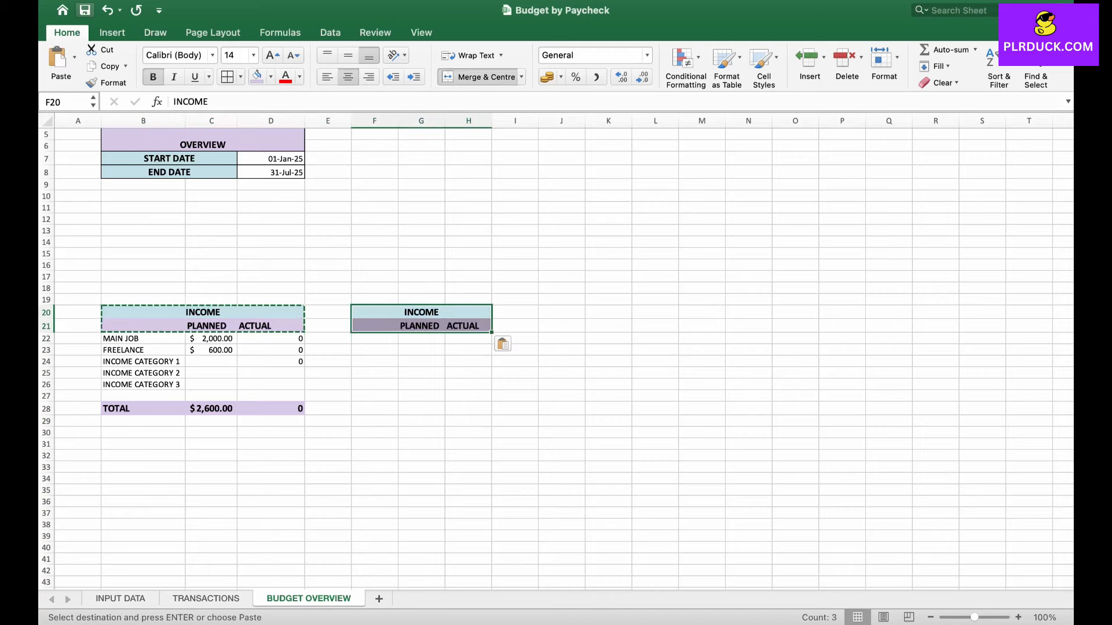
drag(397, 120, 491, 120)
click(389, 338)
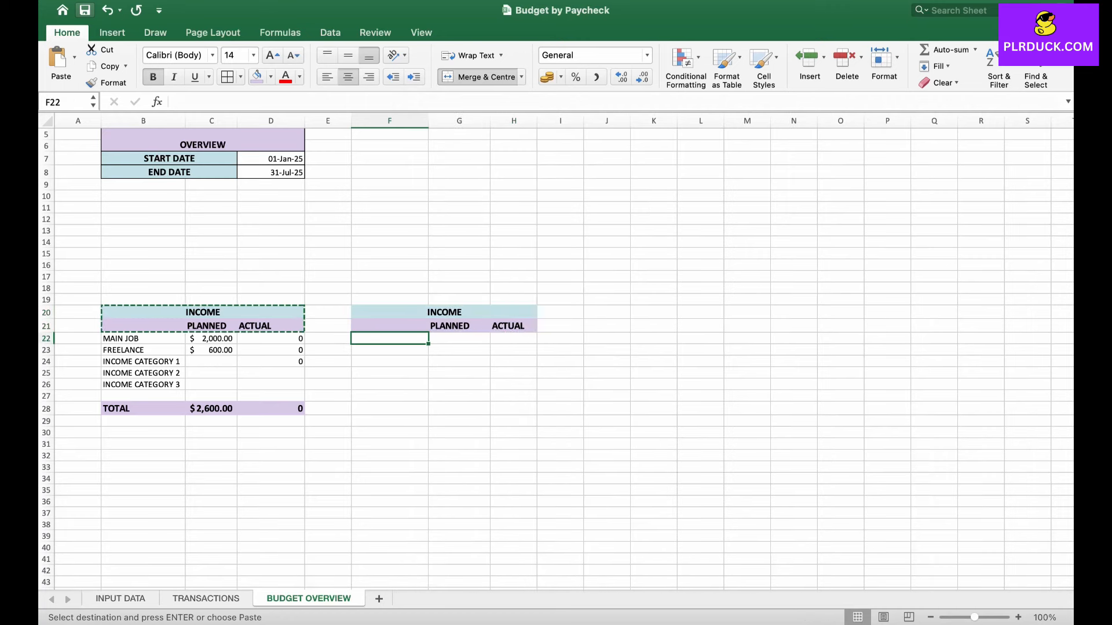
- Change the title of the copied table header in F20 to SAVINGS
click(455, 312)
text(SAVINGS)
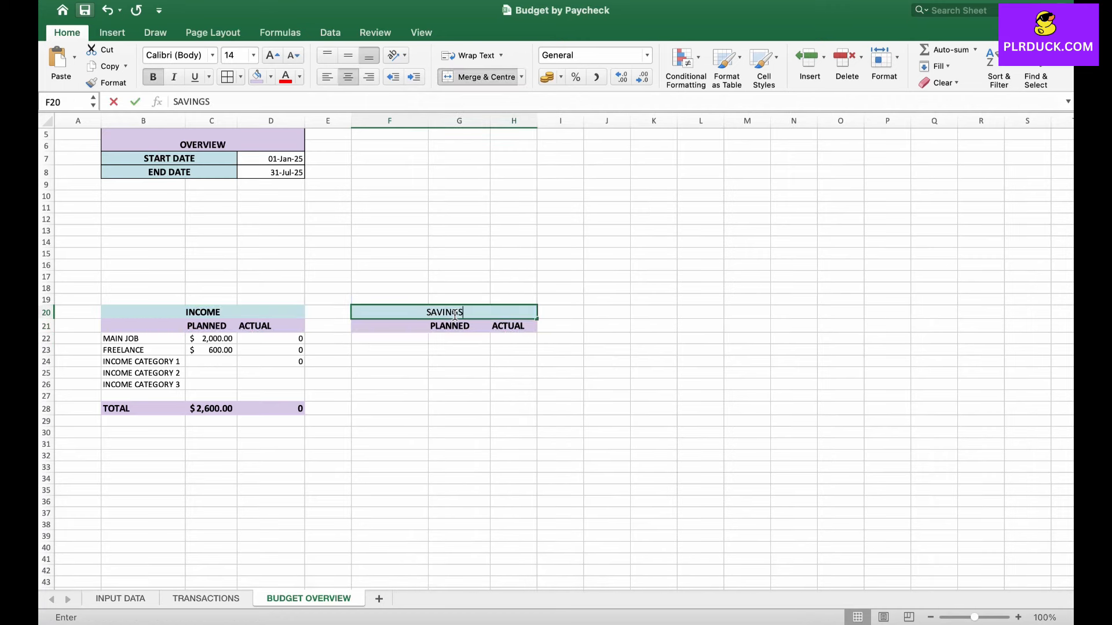
key(Return)
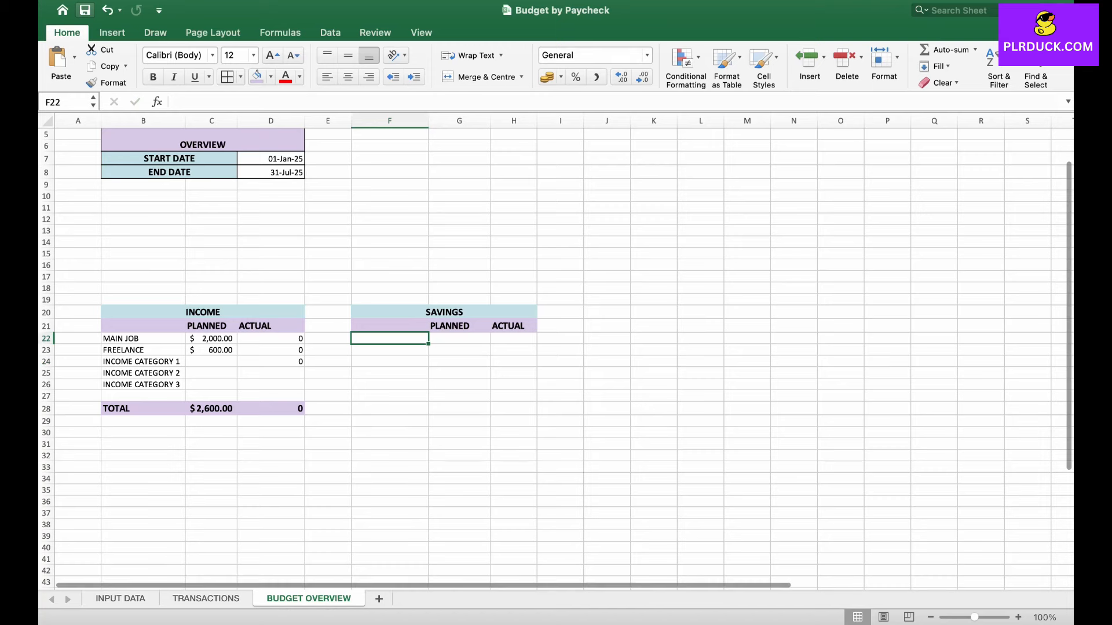
- Enter =IF('INPUT DATA '!E8="","",'INPUT DATA '!E8) in F22 to bring in the first savings category from INPUT DATA
key(ctrl+Page_Up)
key(ctrl+Page_Up)
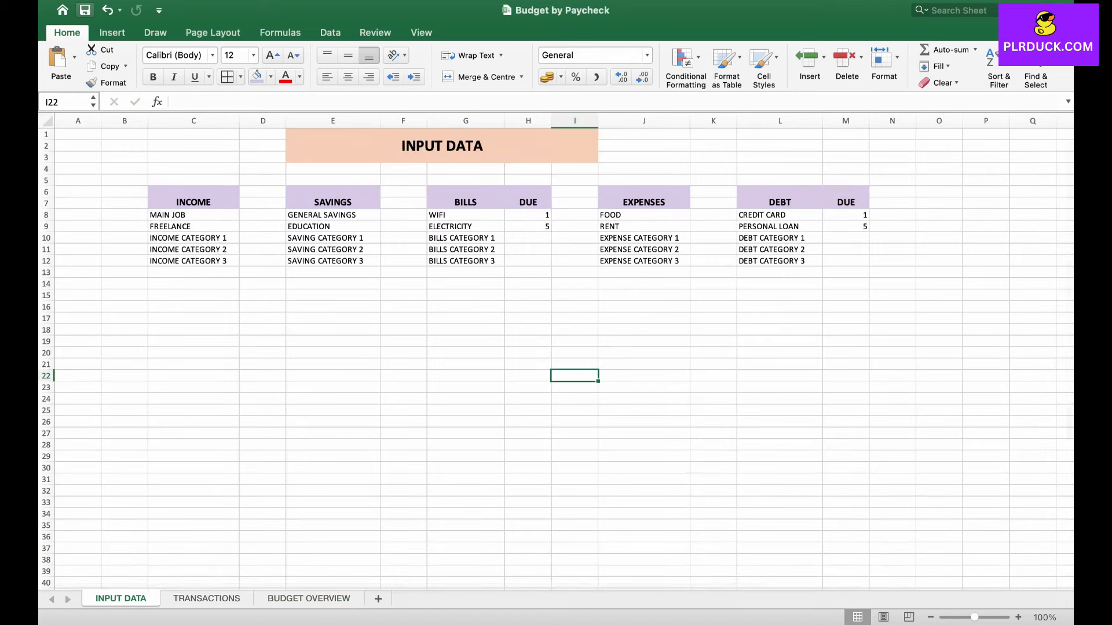
key(ctrl+Page_Down)
key(ctrl+Page_Down)
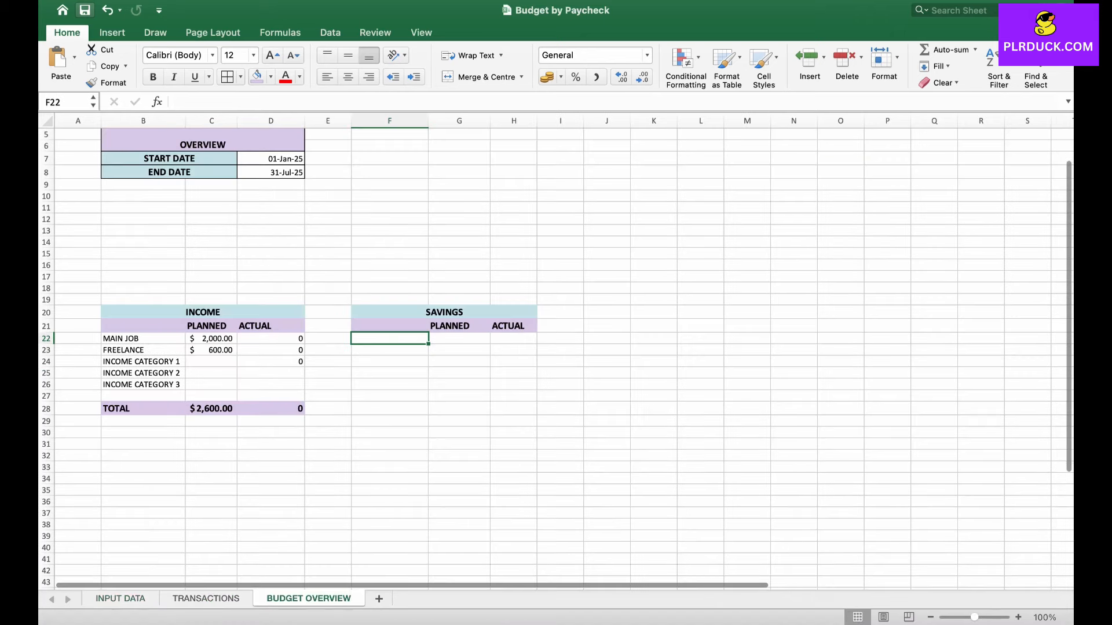
text(=IF)
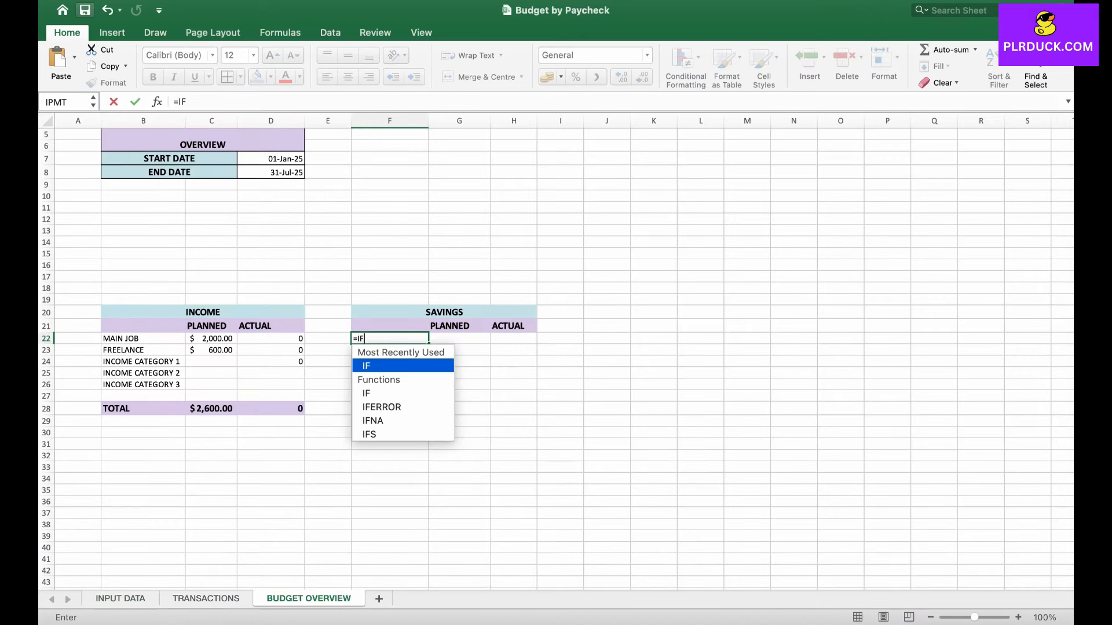
text(()
key(ctrl+Page_Up)
key(ctrl+Page_Up)
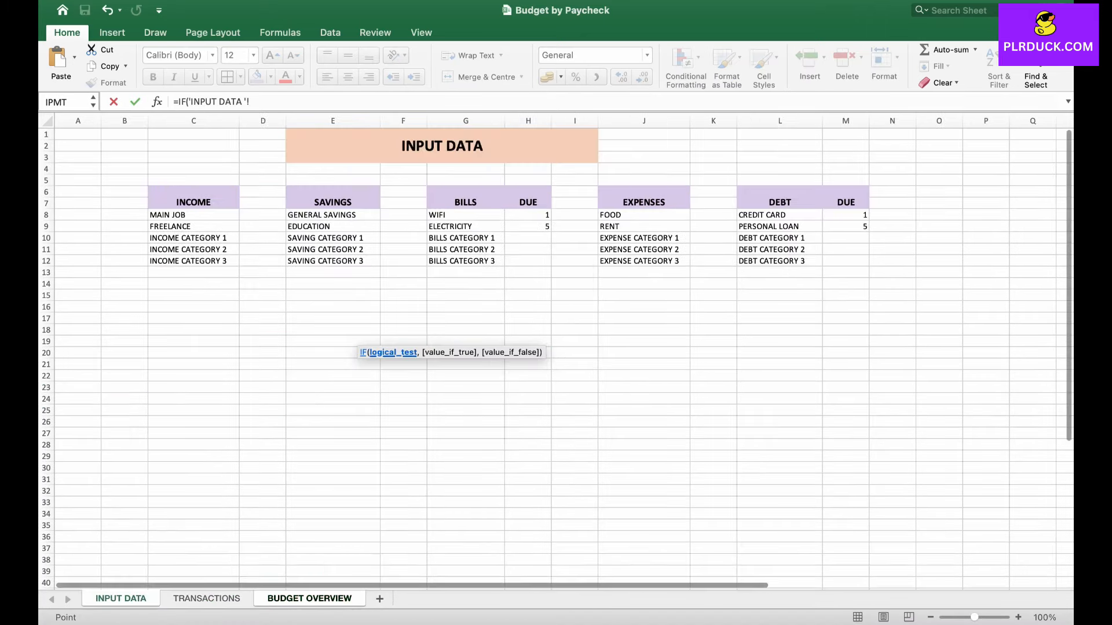
click(290, 215)
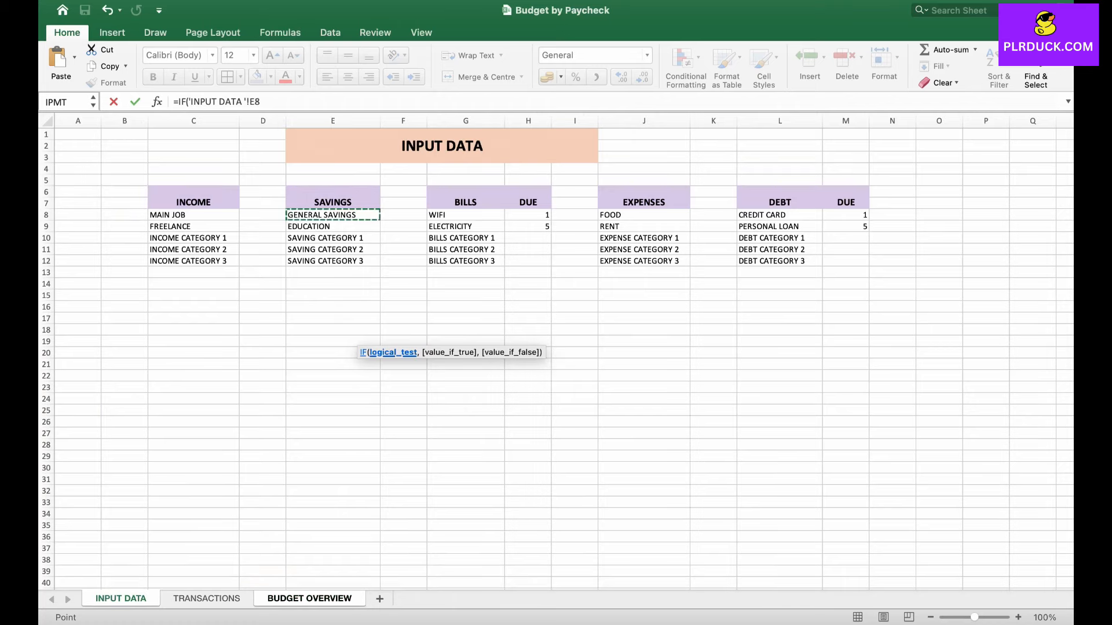
text(="","",)
click(333, 215)
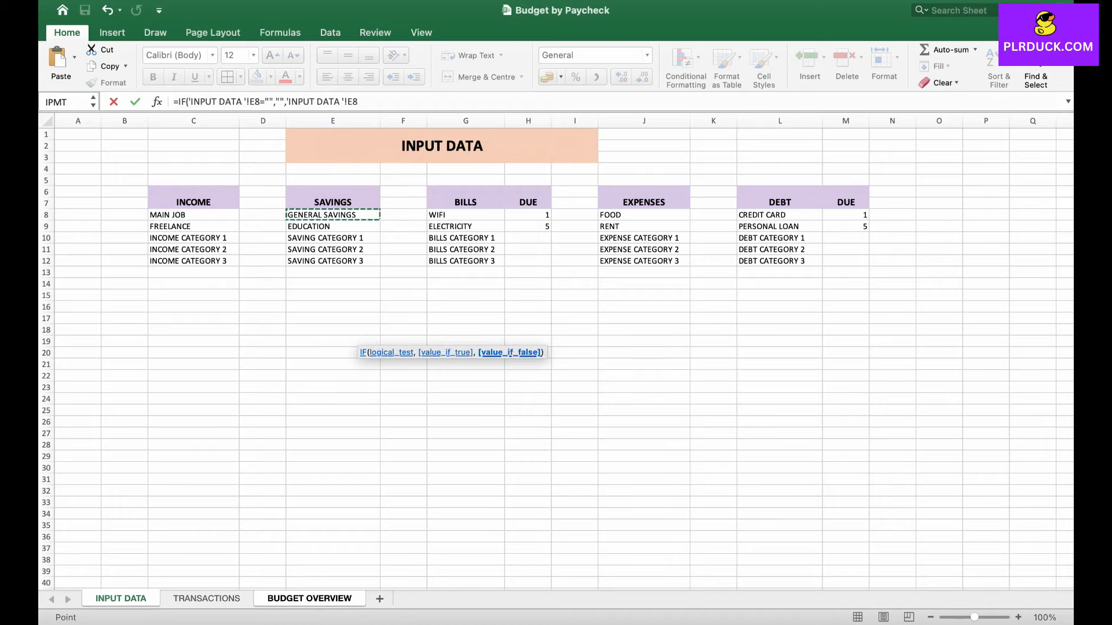
key(Return)
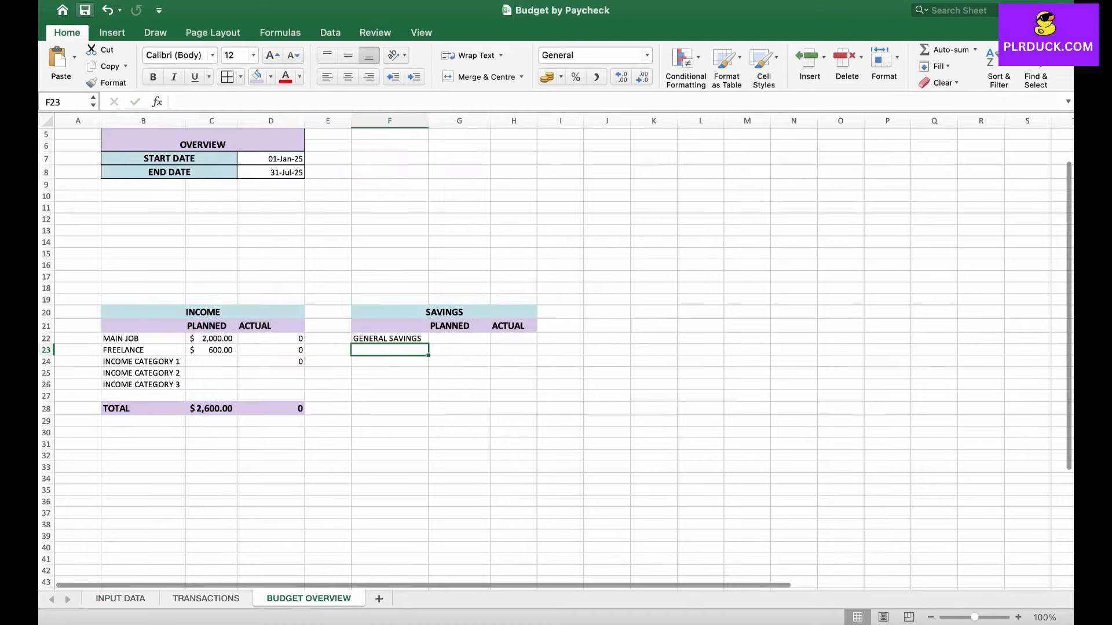
- Fill the savings category formula from F22 down through F26 and widen column F slightly to fit the names
click(389, 338)
drag(428, 344, 428, 389)
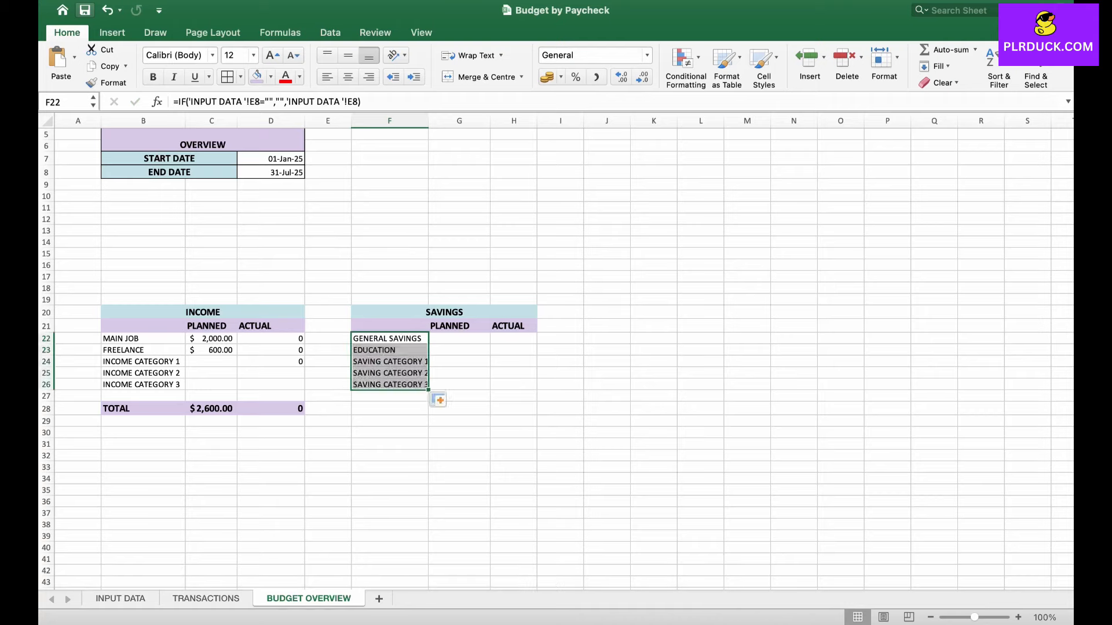
drag(428, 121, 432, 120)
- Enter planned savings of 500 for GENERAL SAVINGS in G22 and 250 for EDUCATION in G23
click(463, 338)
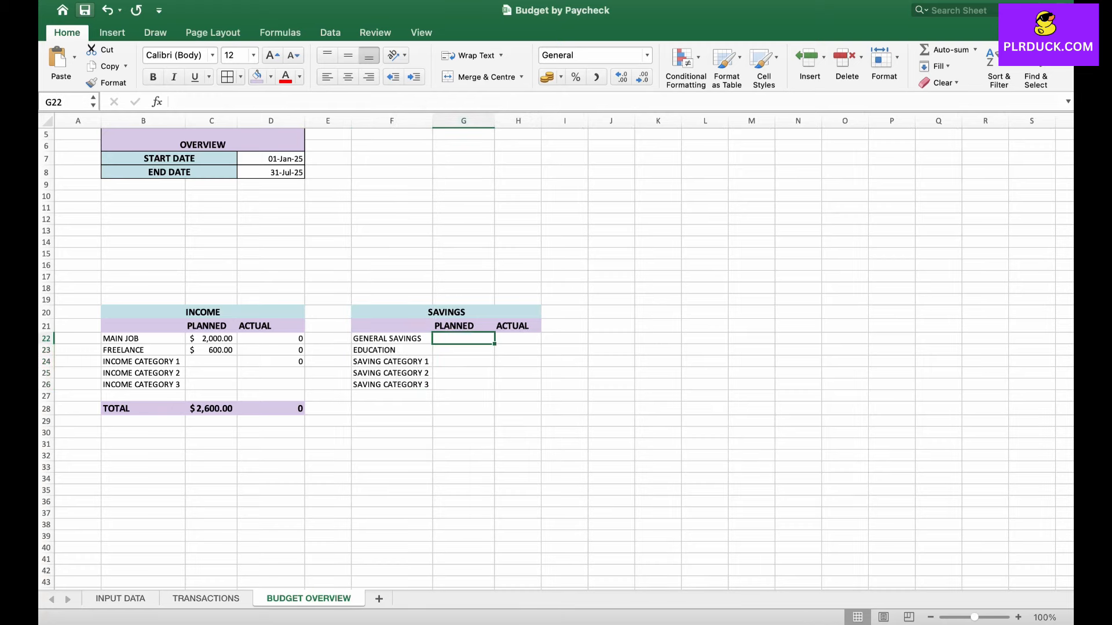
text(500)
key(Return)
text(250)
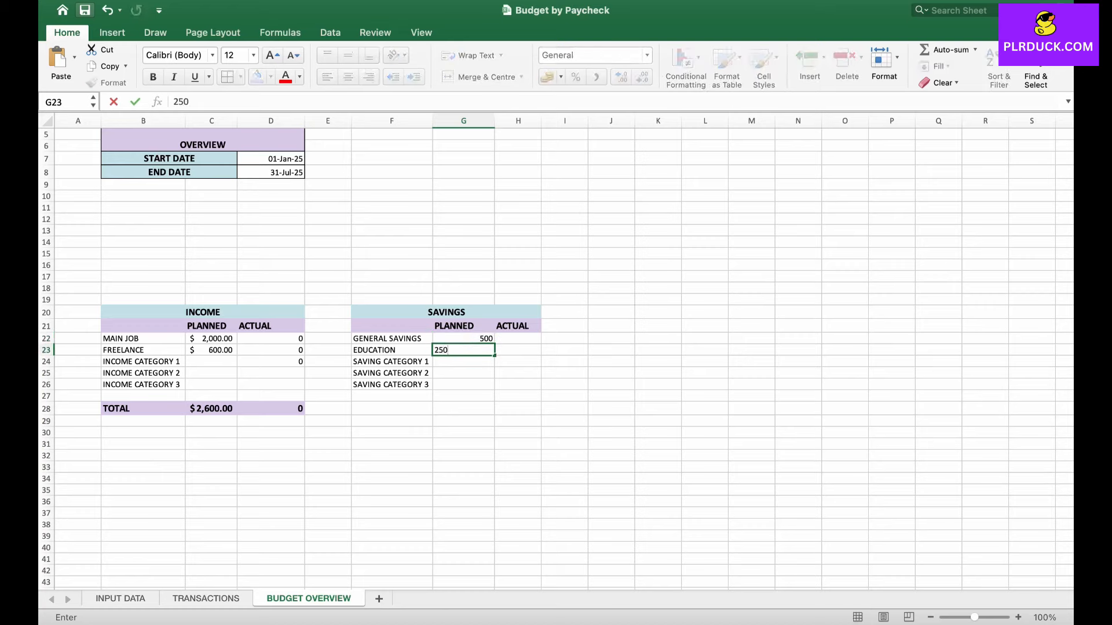
click(517, 373)
- Copy the actual income formula from D22 into H22 of the SAVINGS table
click(517, 338)
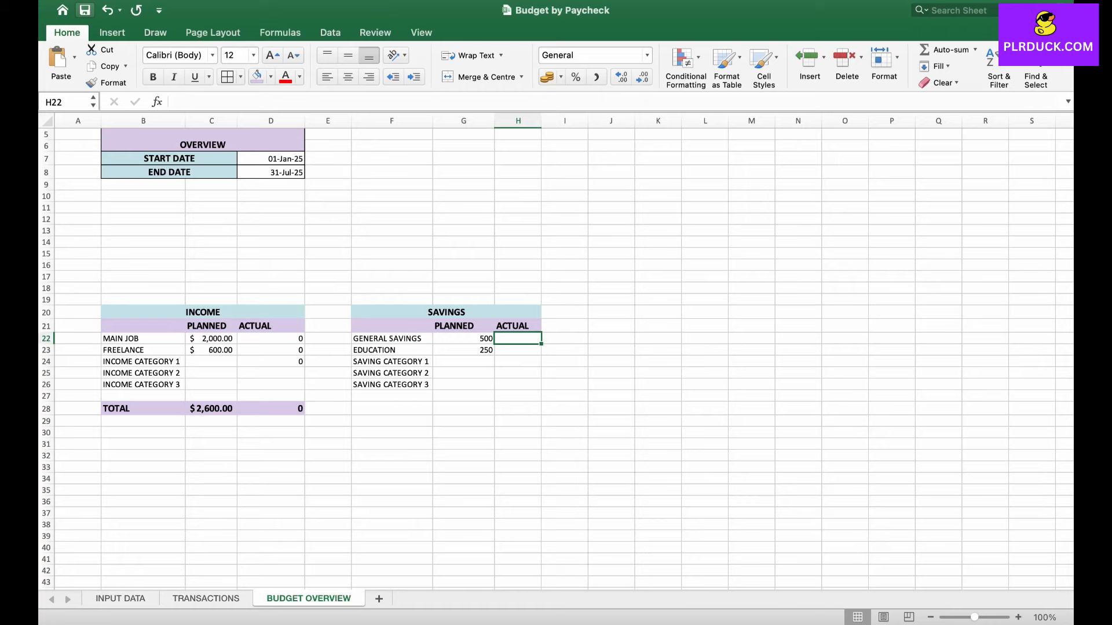
click(270, 339)
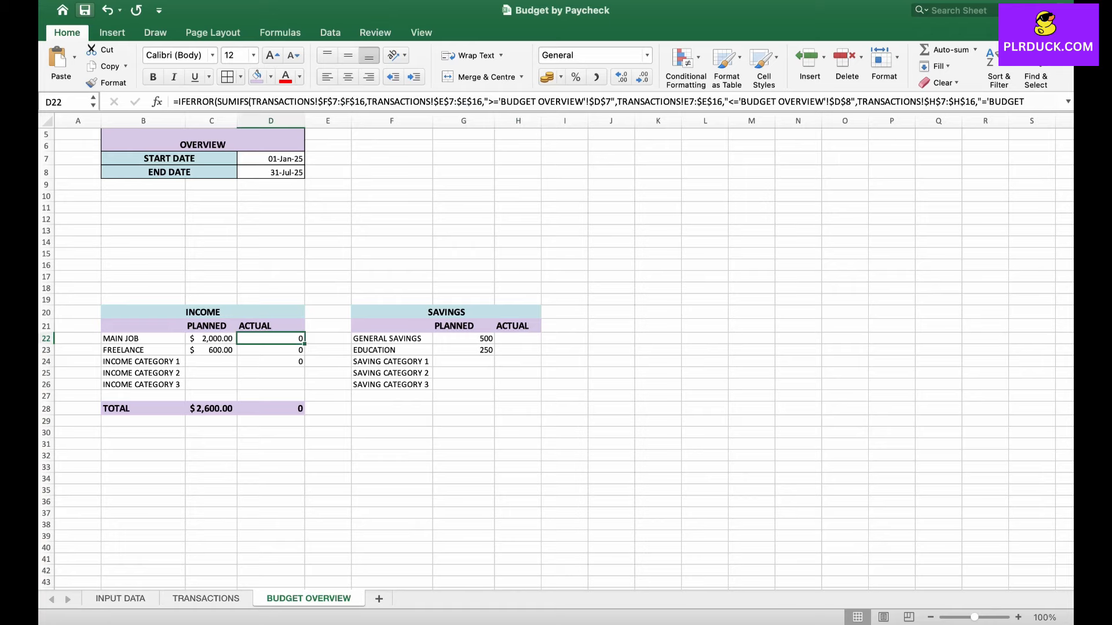
click(1023, 101)
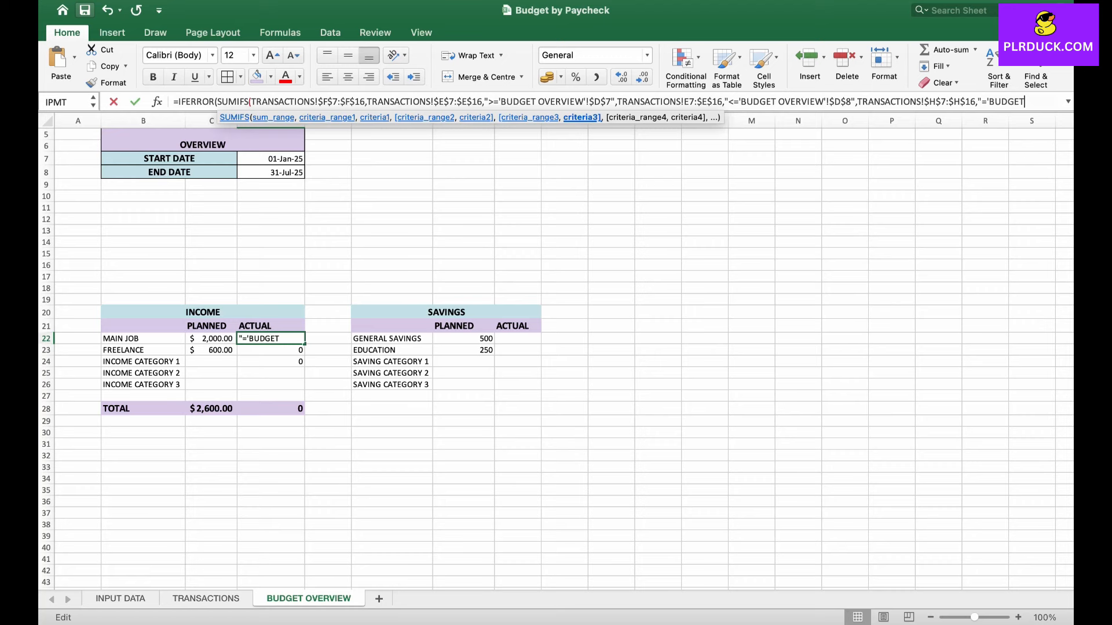
key(Right)
key(Right)
key(Right)
key(Right)
key(Right)
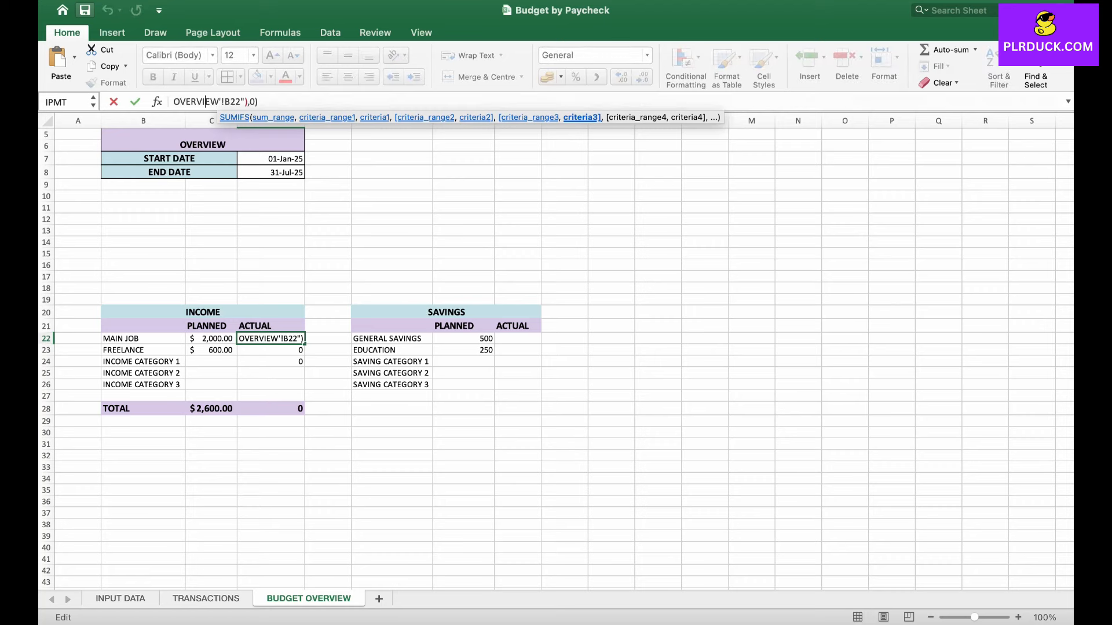
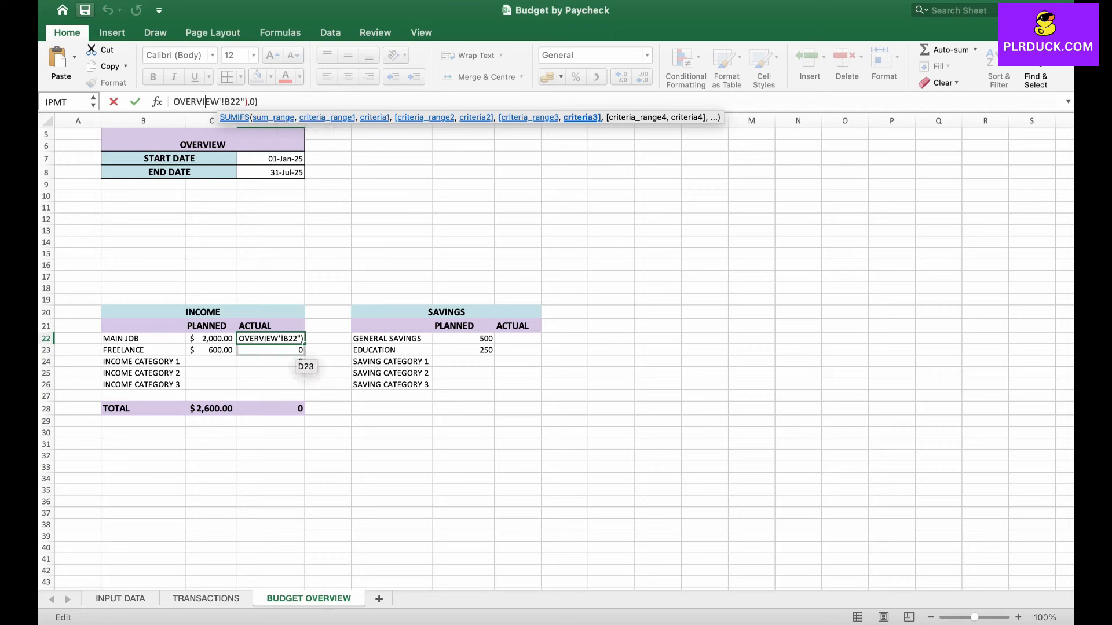
key(Return)
key(super+c)
click(517, 338)
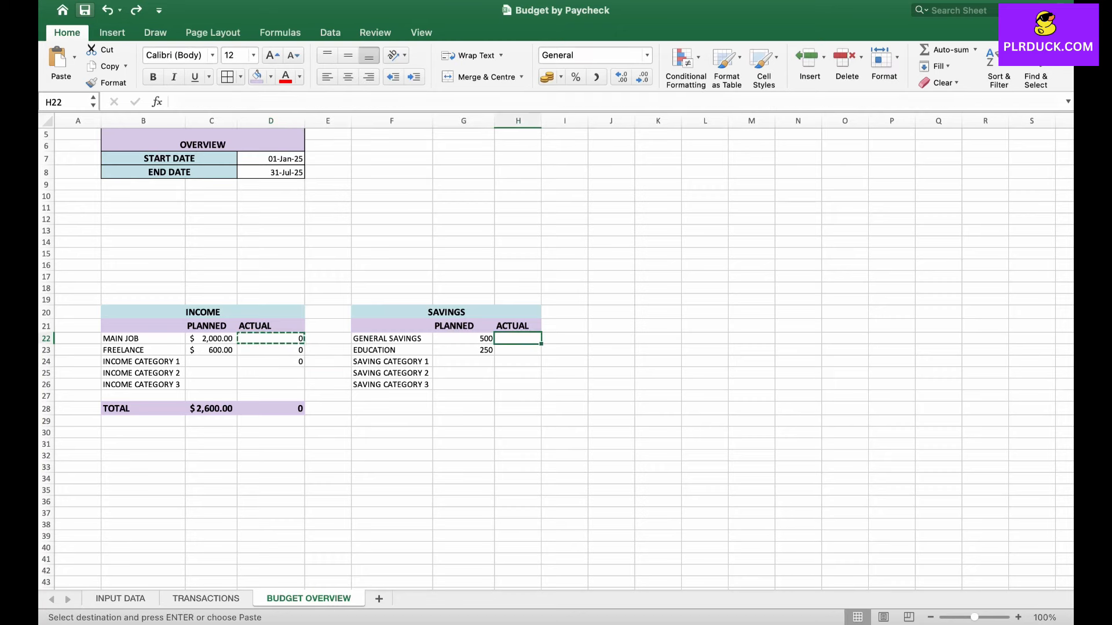
key(super+v)
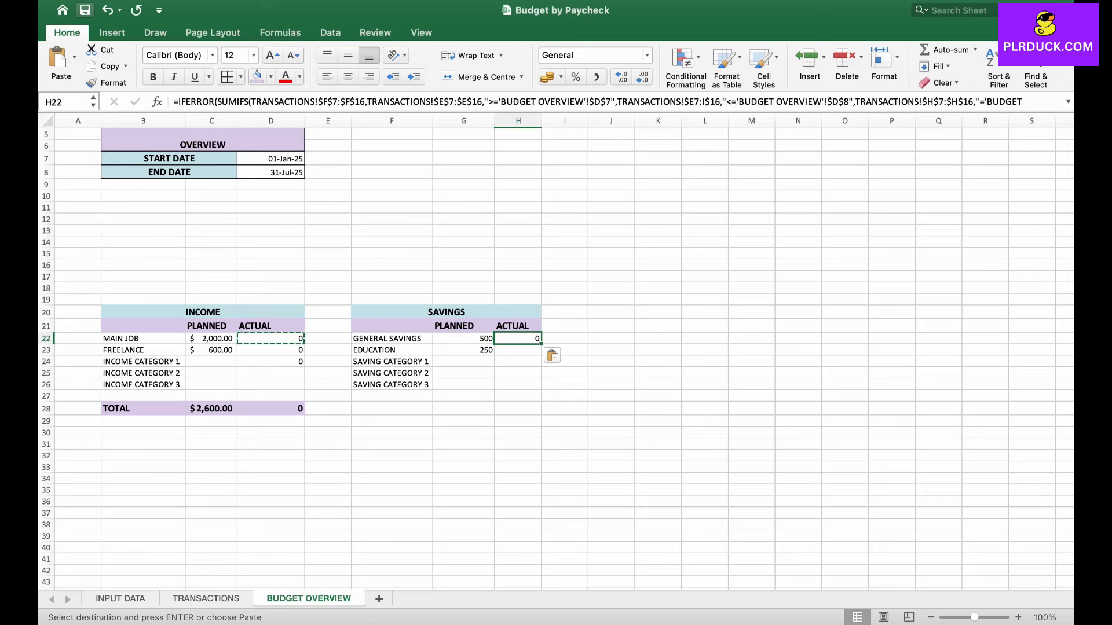
- Point the category criterion of the SUMIFS formula in H22 to F22 and fill the formula down through H24
click(1006, 102)
key(Right)
key(Right)
key(Right)
key(Right)
key(Right)
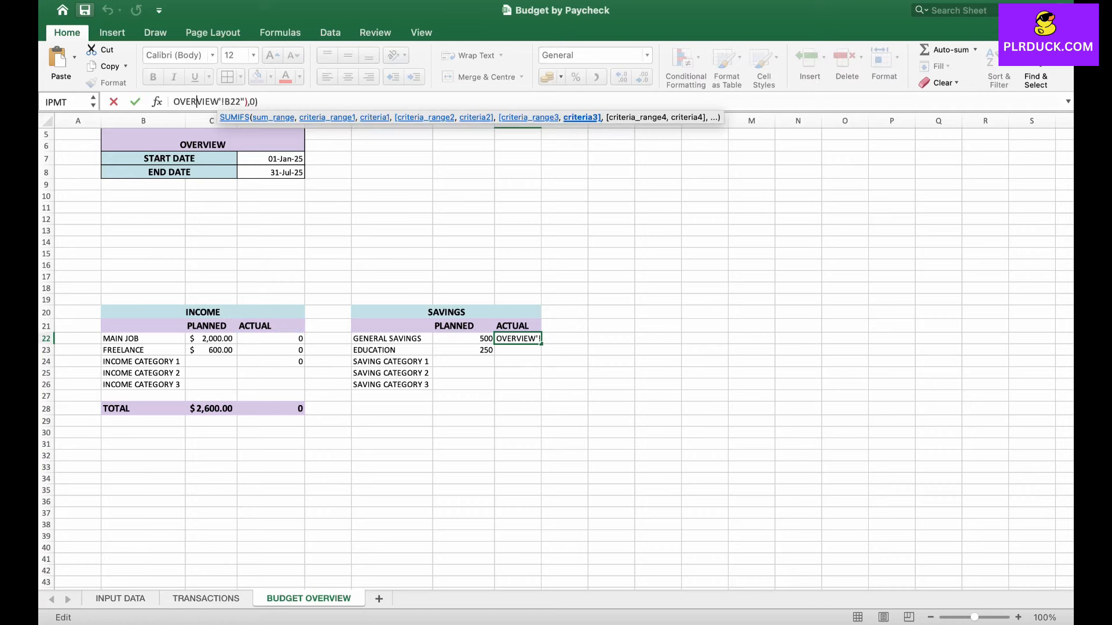
key(Right)
key(Right)
key(Right)
key(Right)
key(Right)
key(Right)
key(Delete)
key(Delete)
key(Delete)
click(417, 342)
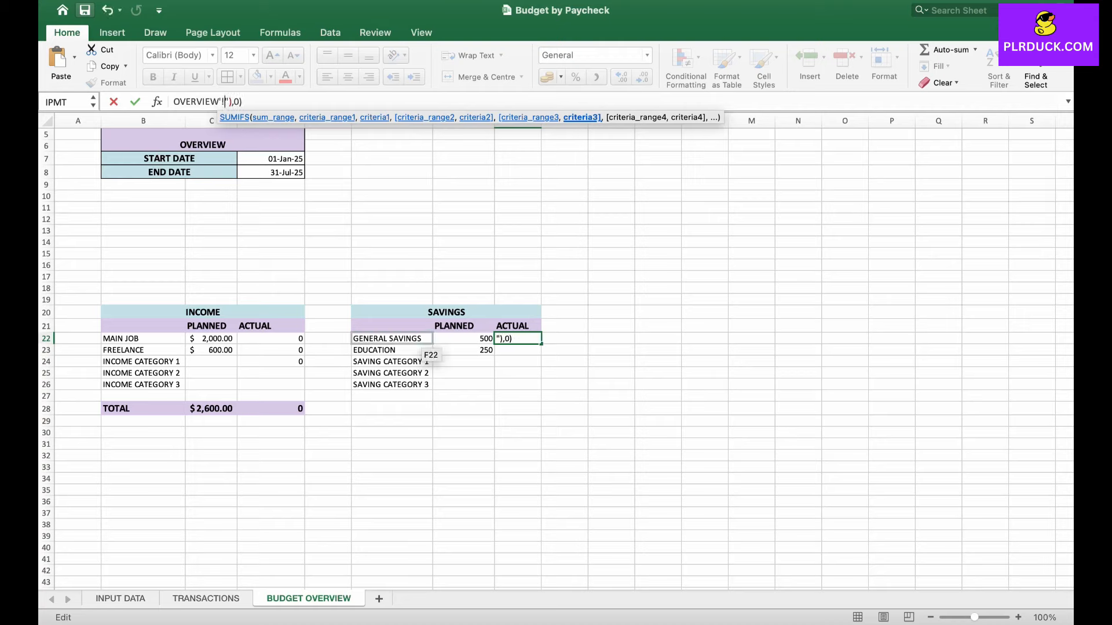
click(422, 340)
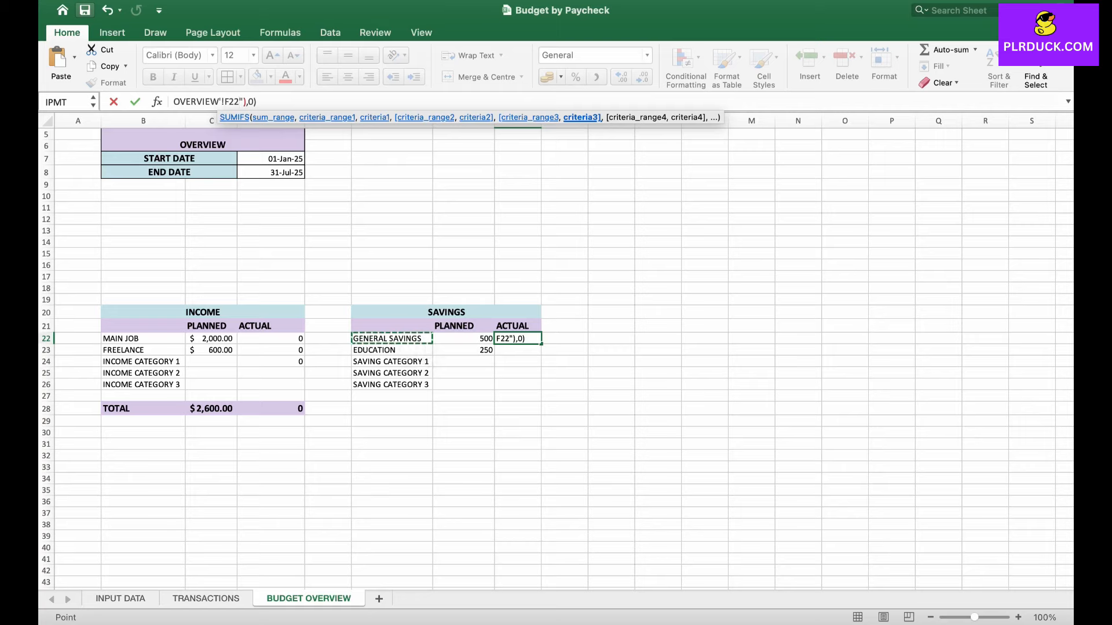
click(257, 101)
key(Return)
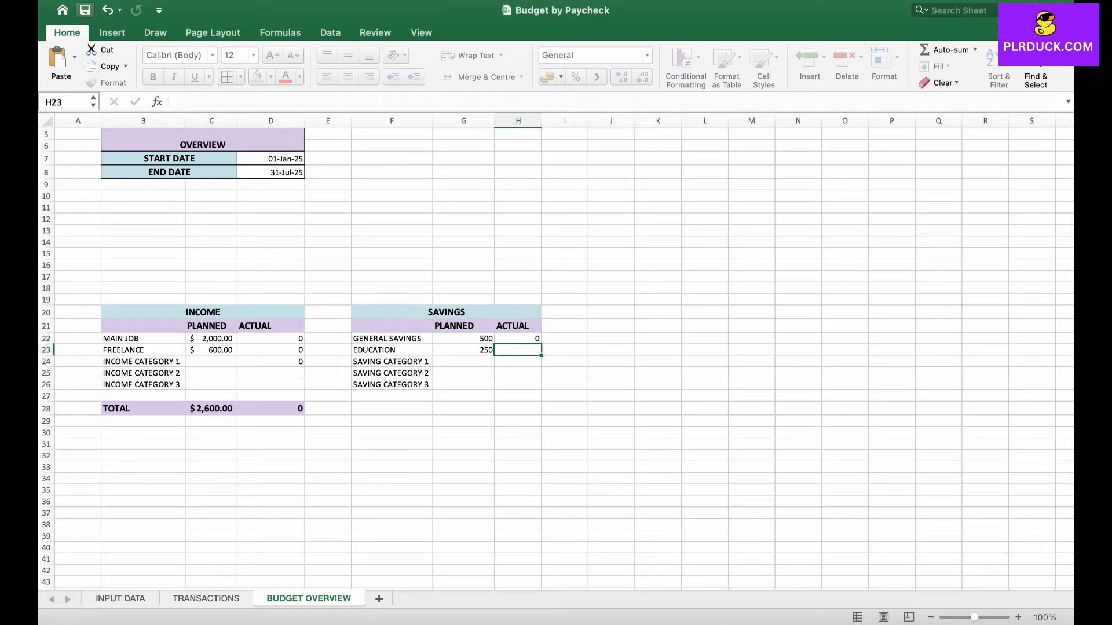
click(517, 339)
drag(541, 344, 533, 365)
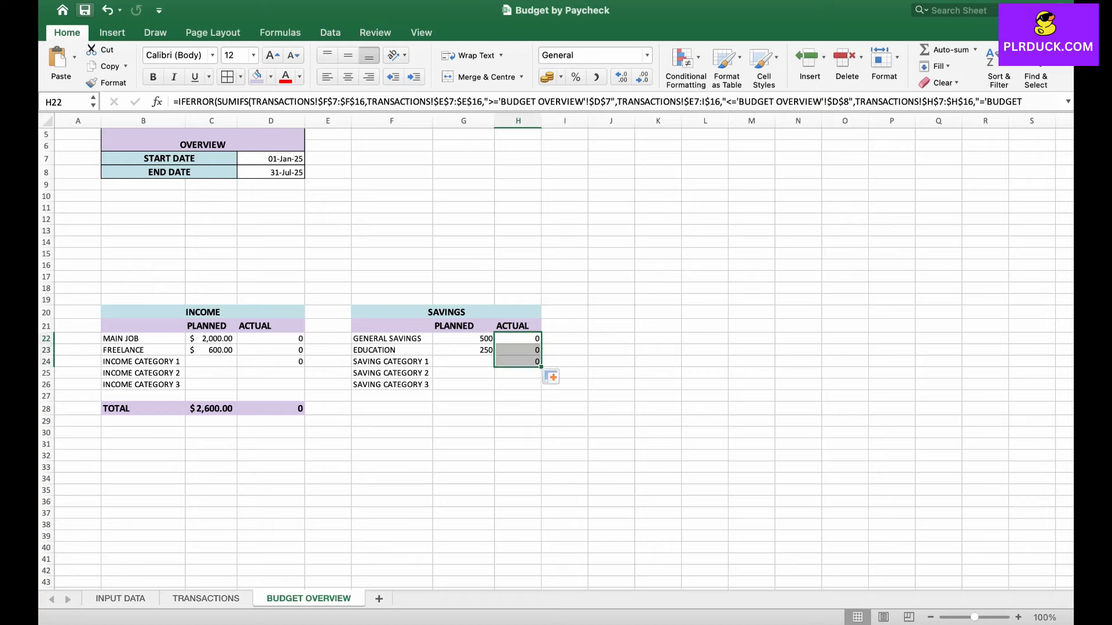
- Label F28 TOTAL and sum the planned savings in G28 with =SUM(G22:G26)
click(391, 408)
text(TOTAL)
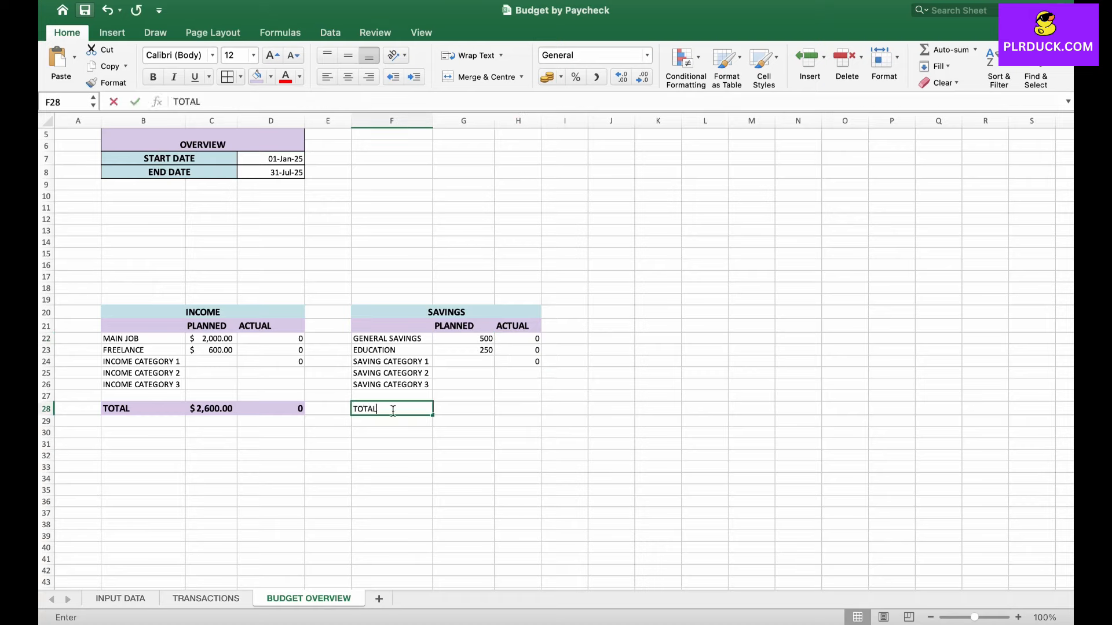
key(Tab)
text(=SU)
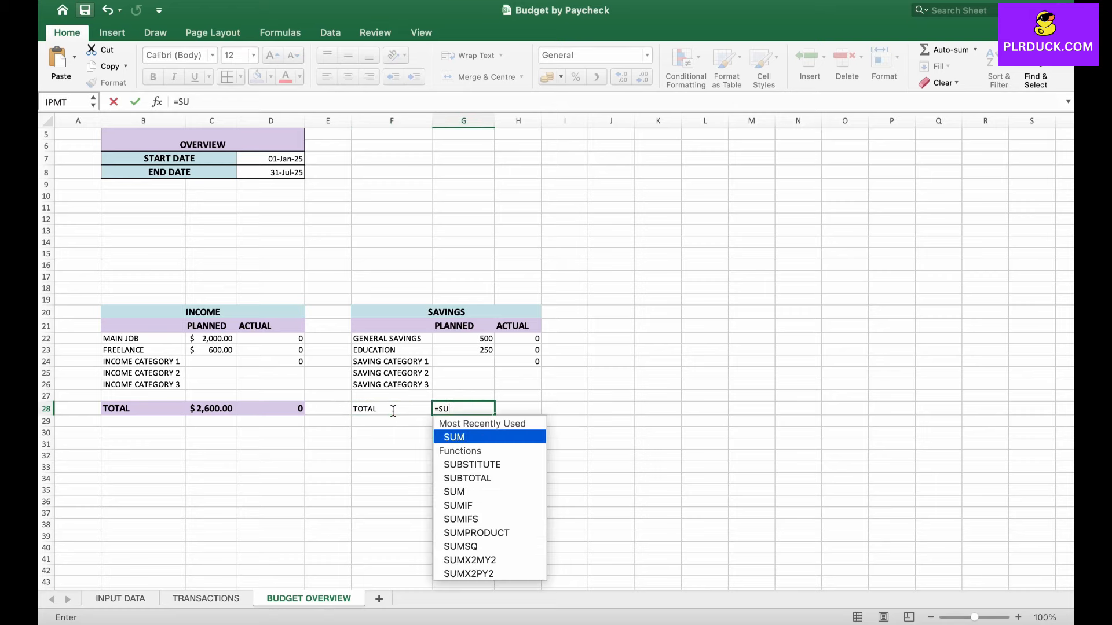
text(M()
drag(464, 338, 463, 385)
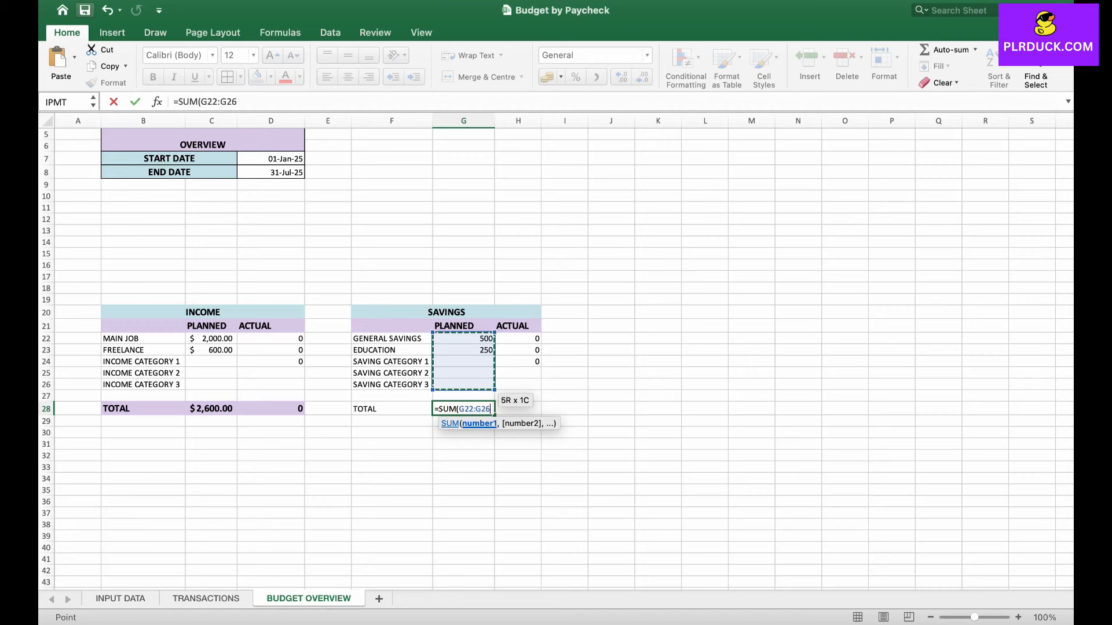
key(Return)
- Sum the actual savings H22:H26 in H28
click(523, 411)
text(=)
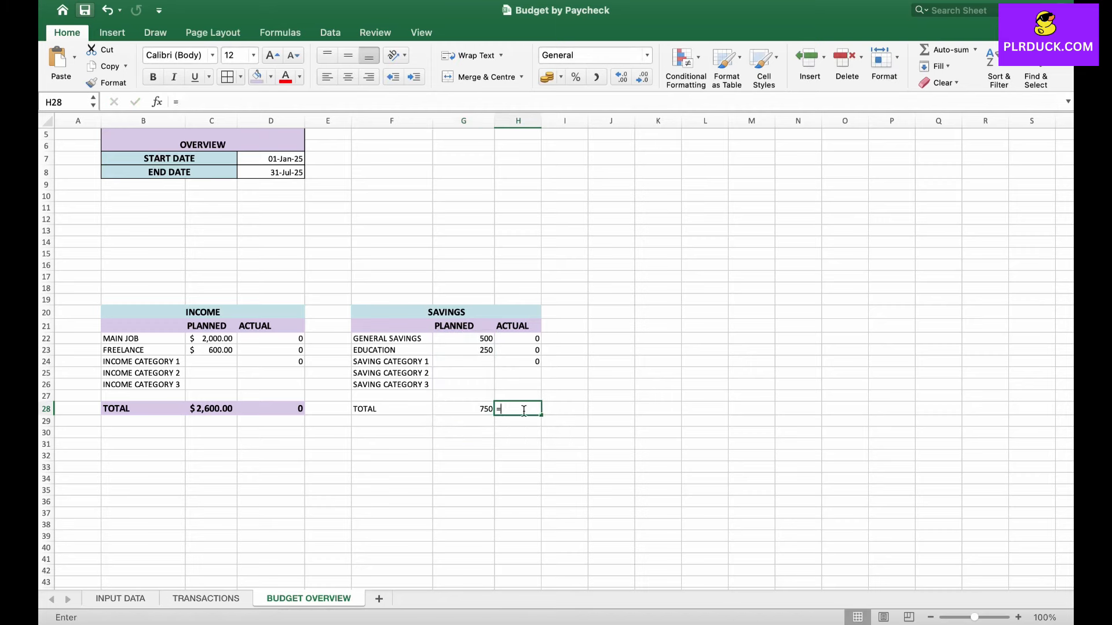
text(SUM()
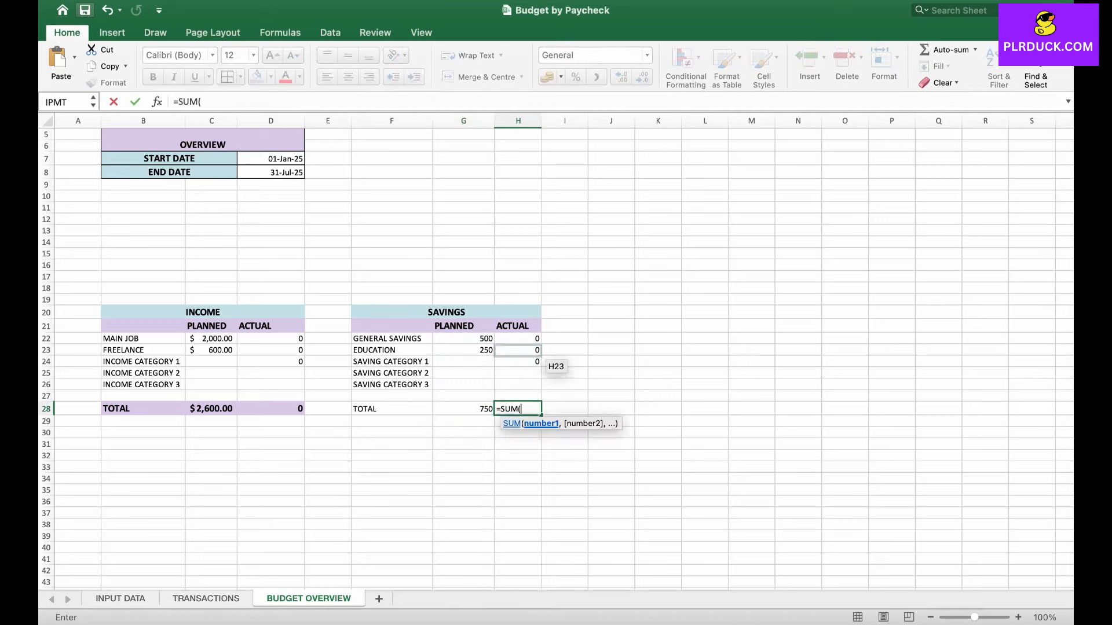
drag(517, 338, 518, 385)
key(Return)
- Format the savings total row F28:H28 with the light purple fill, bold text and font size 14
drag(365, 409, 517, 409)
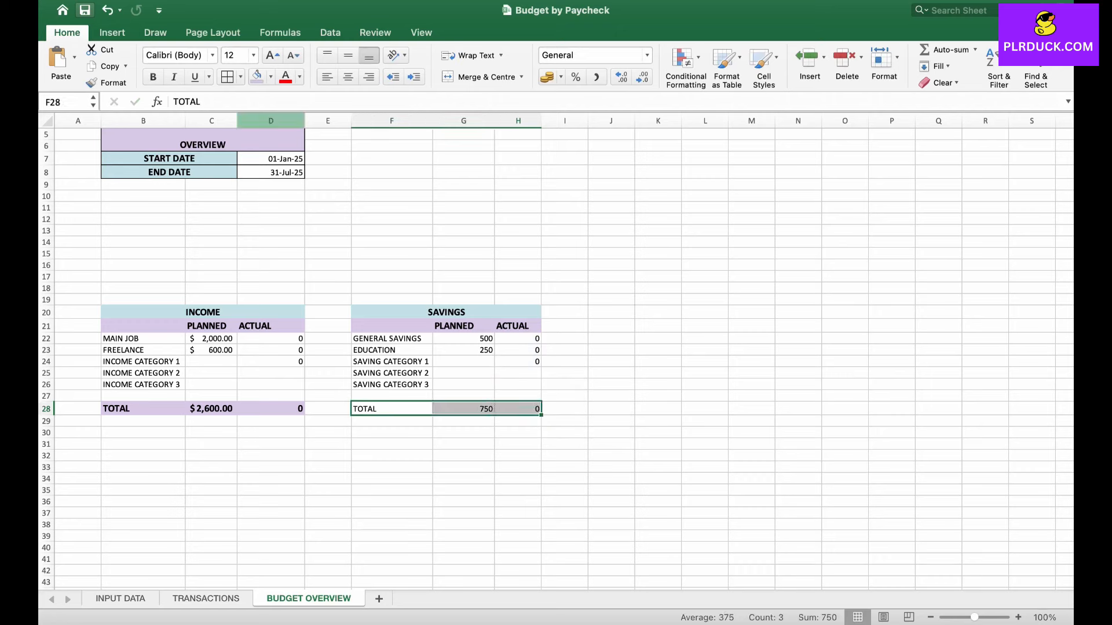
click(257, 77)
click(152, 76)
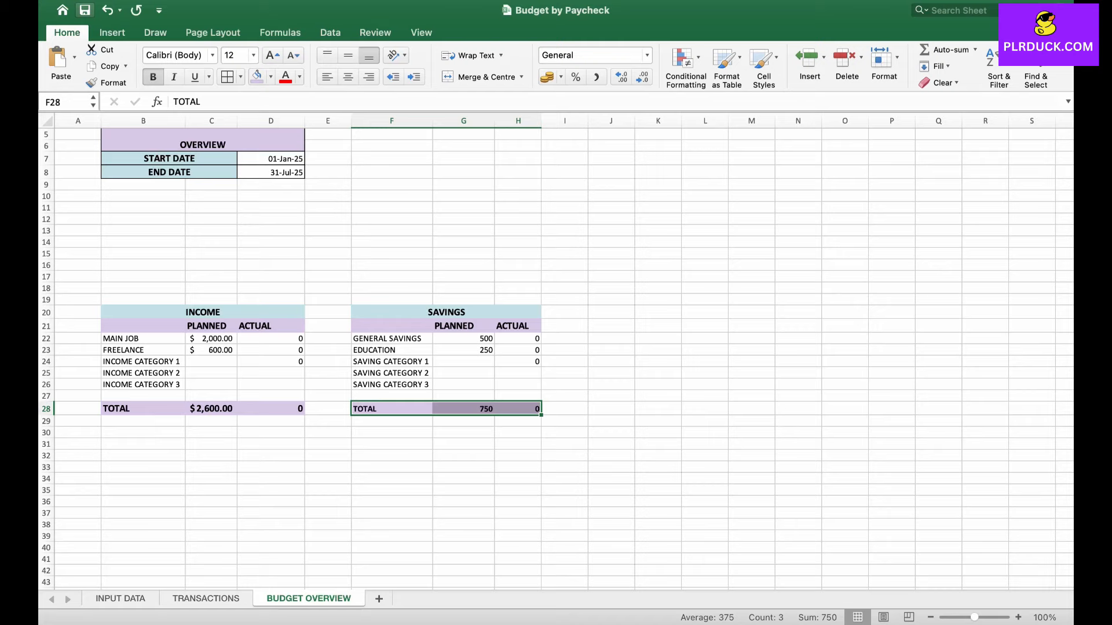
click(273, 55)
- Check the next category on INPUT DATA and copy the two-row SAVINGS table header to J20 on BUDGET OVERVIEW
click(120, 598)
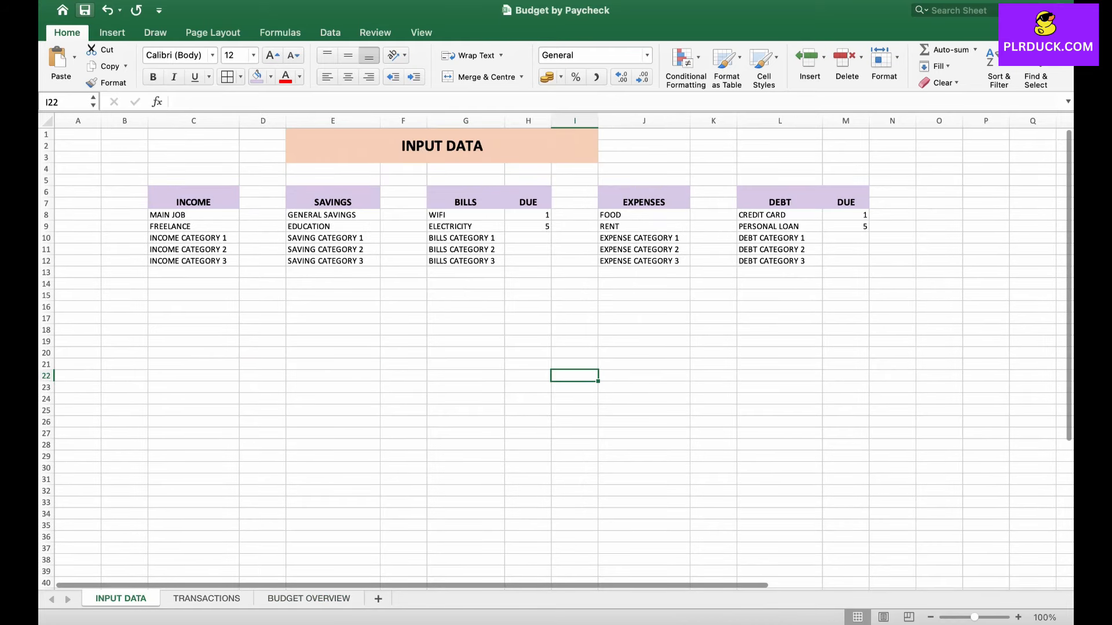
click(308, 599)
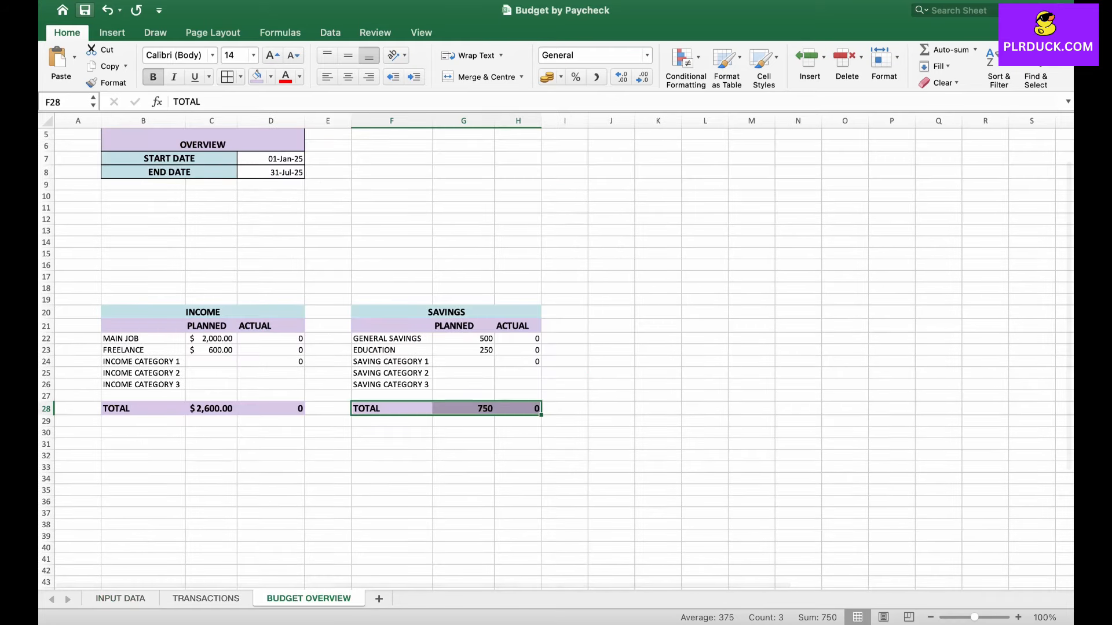
scroll(556, 351, right, 3)
drag(368, 315, 434, 329)
key(super+c)
click(533, 316)
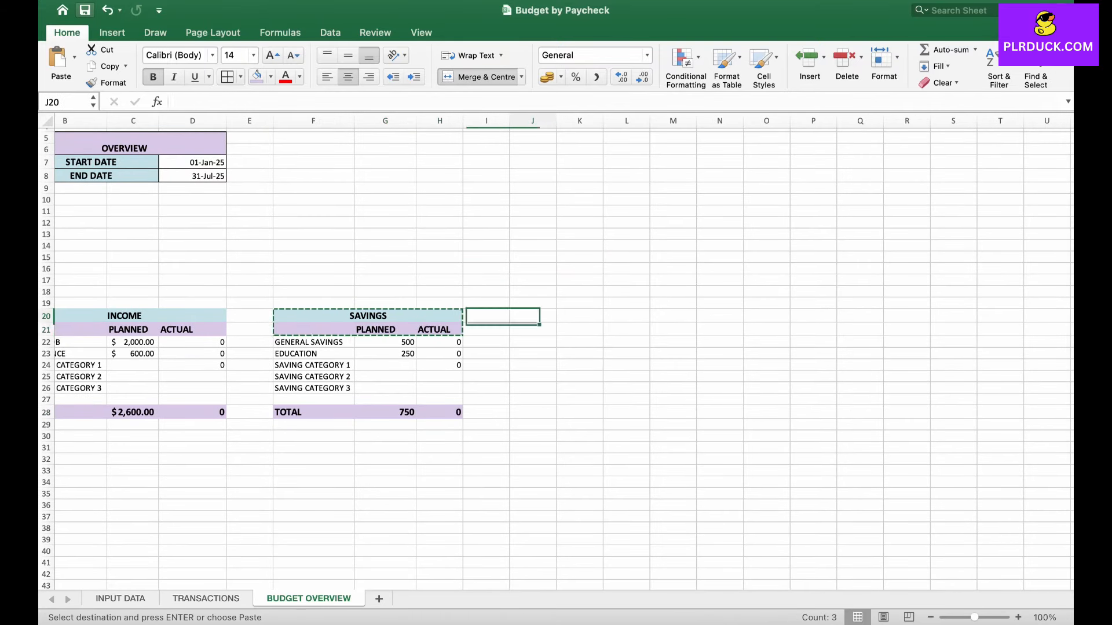
key(super+v)
- Change the title of the copied header in J20 to BILLS and widen column J to about 18.83
click(579, 315)
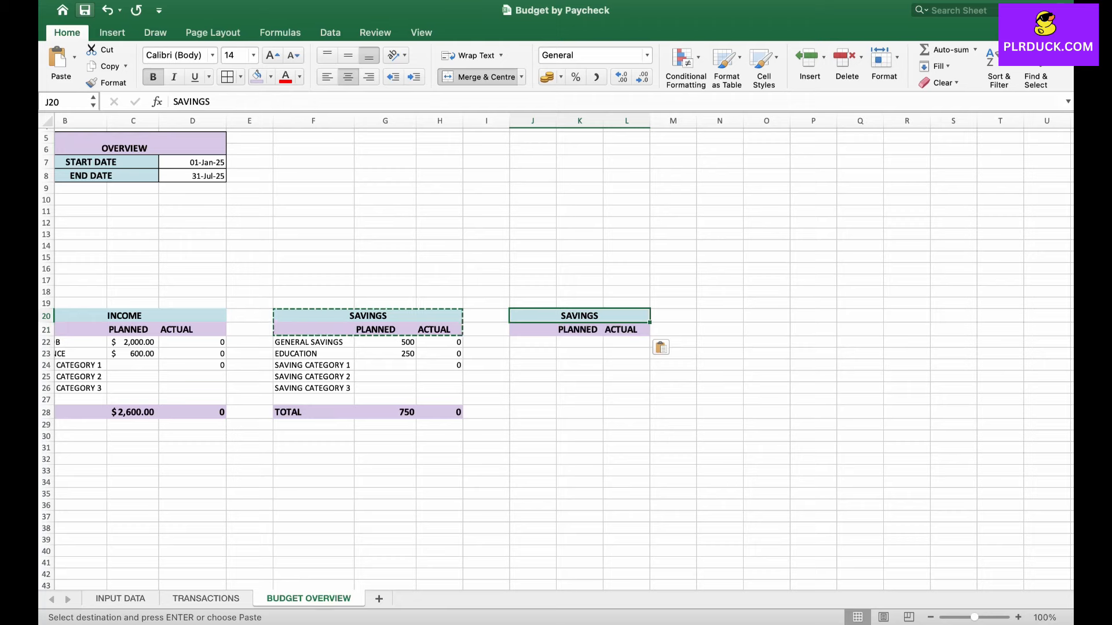
text(BILLS)
click(533, 199)
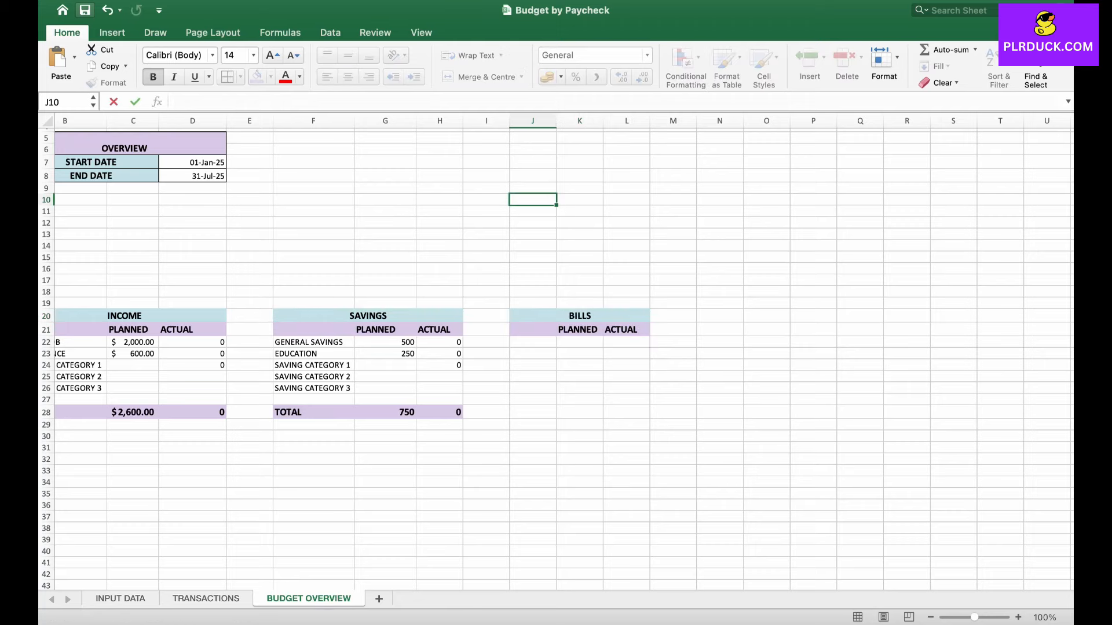
drag(556, 121, 595, 120)
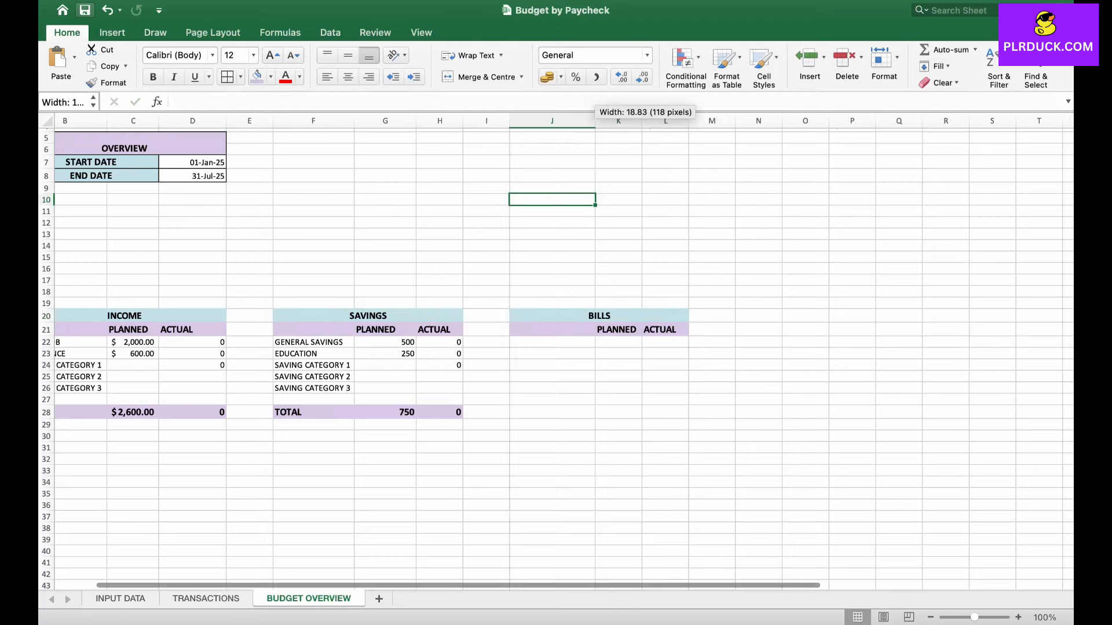
- Begin an IF formula in J22 that refers to the INPUT DATA sheet for the first bills category
click(552, 341)
text(=)
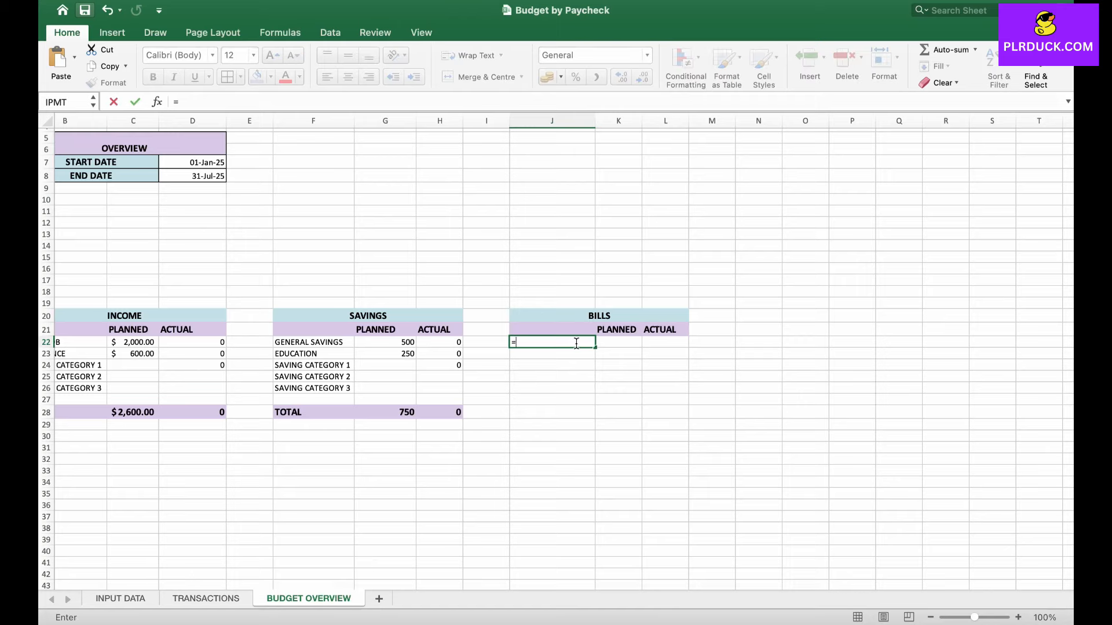
key(BackSpace)
text(=IF()
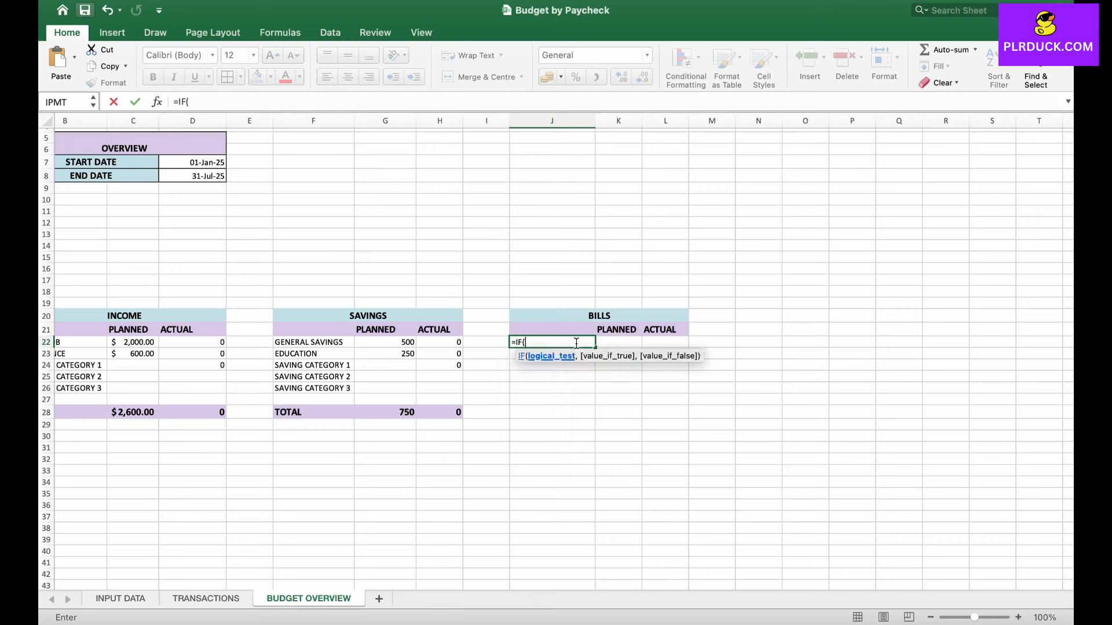
click(121, 598)
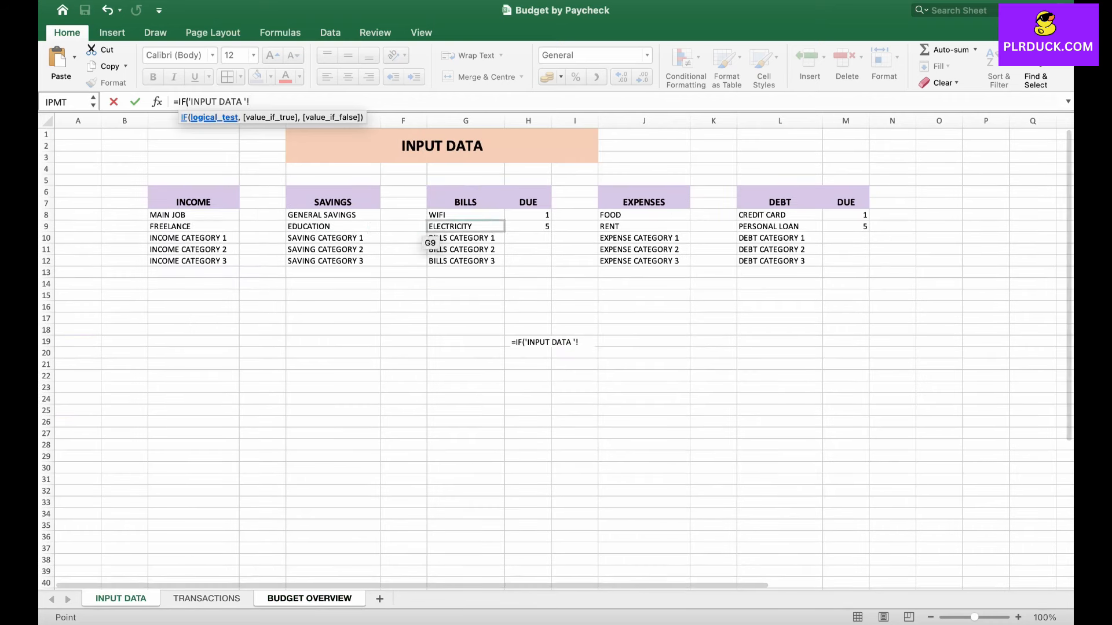
- Complete the first Bills category formula in J22 as =IF('INPUT DATA '!G8="","",'INPUT DATA '!G8) and fill it down to J26
click(455, 217)
text(=)
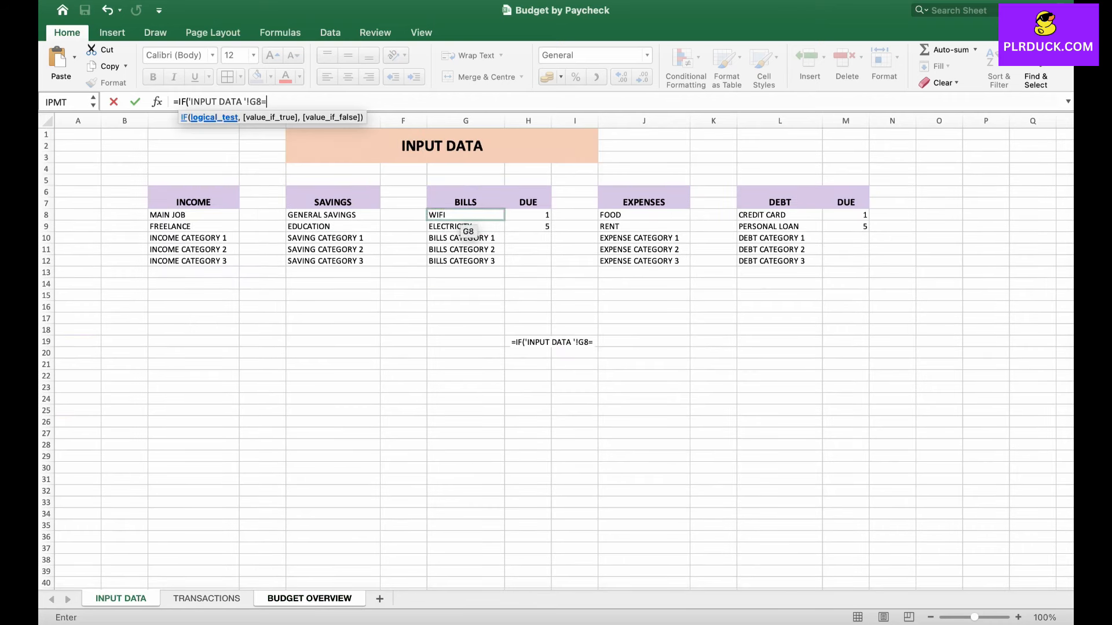
text("","",)
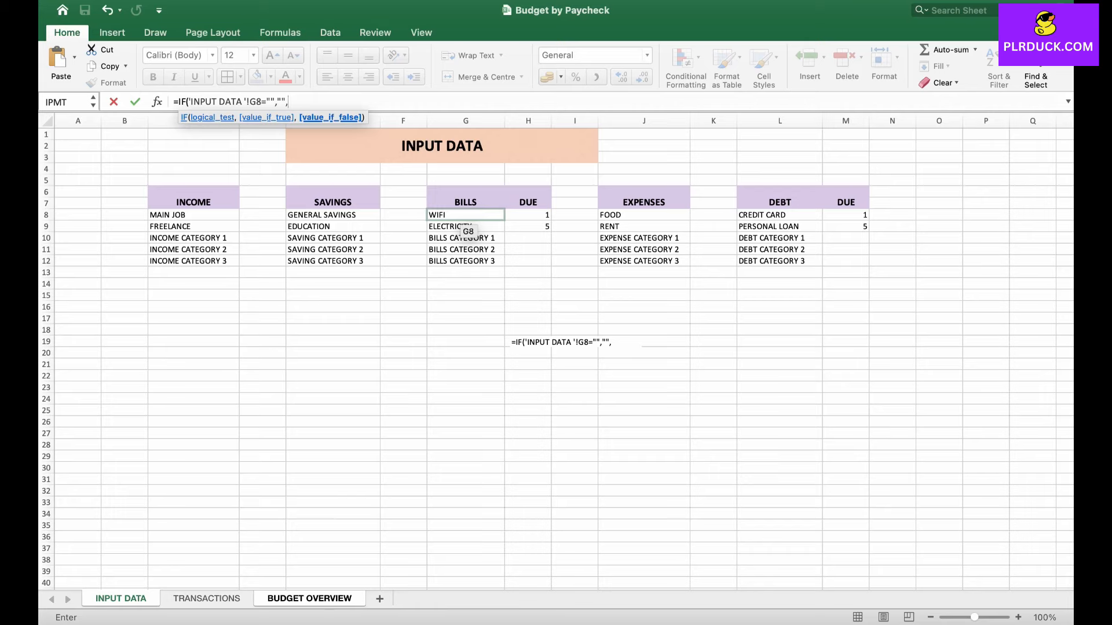
click(465, 215)
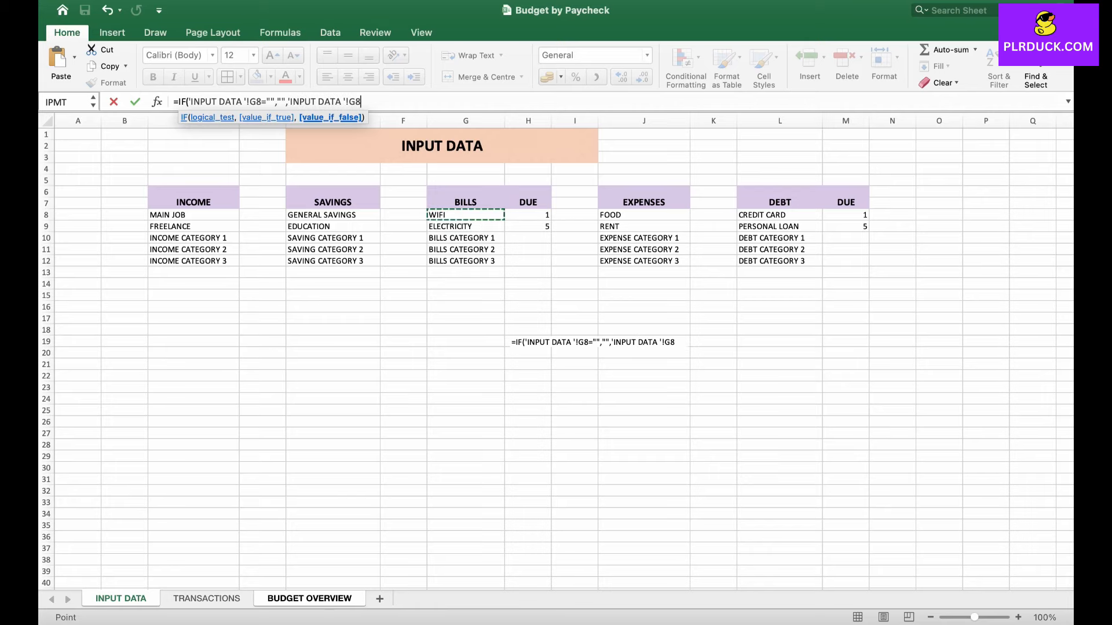
key(Return)
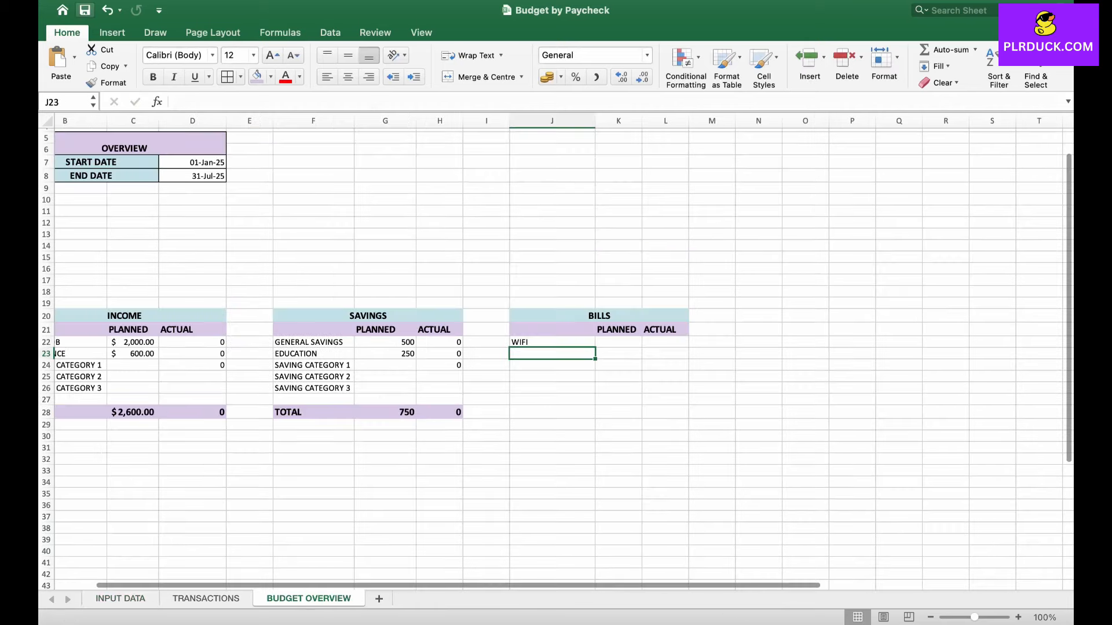
click(552, 342)
drag(595, 348, 596, 394)
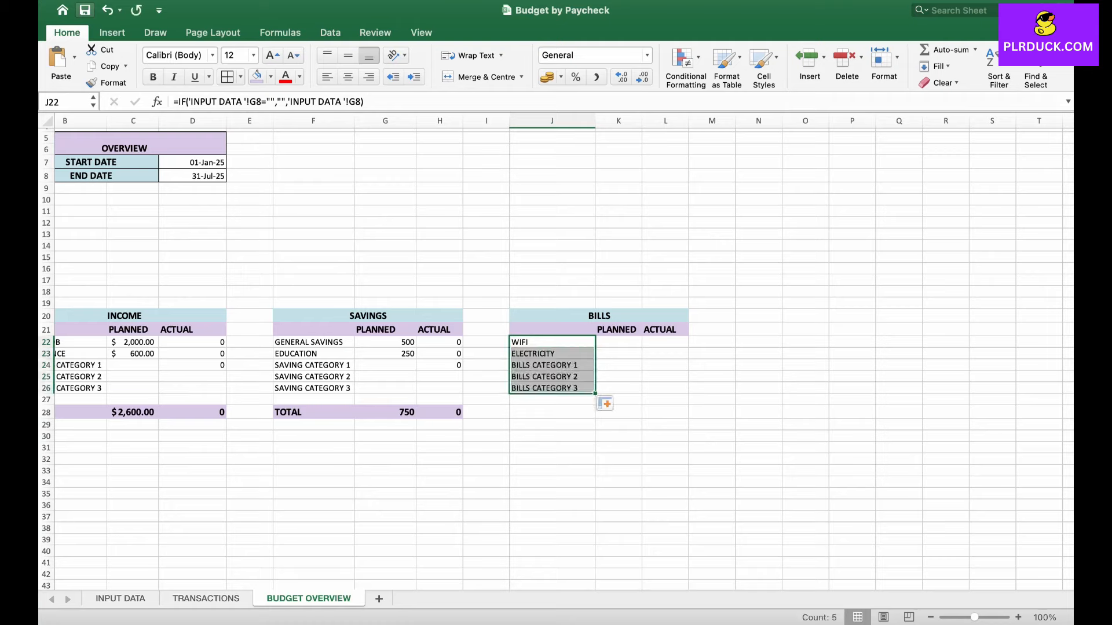
- Enter planned bill amounts of 50 for WIFI and 120 for ELECTRICITY
click(617, 342)
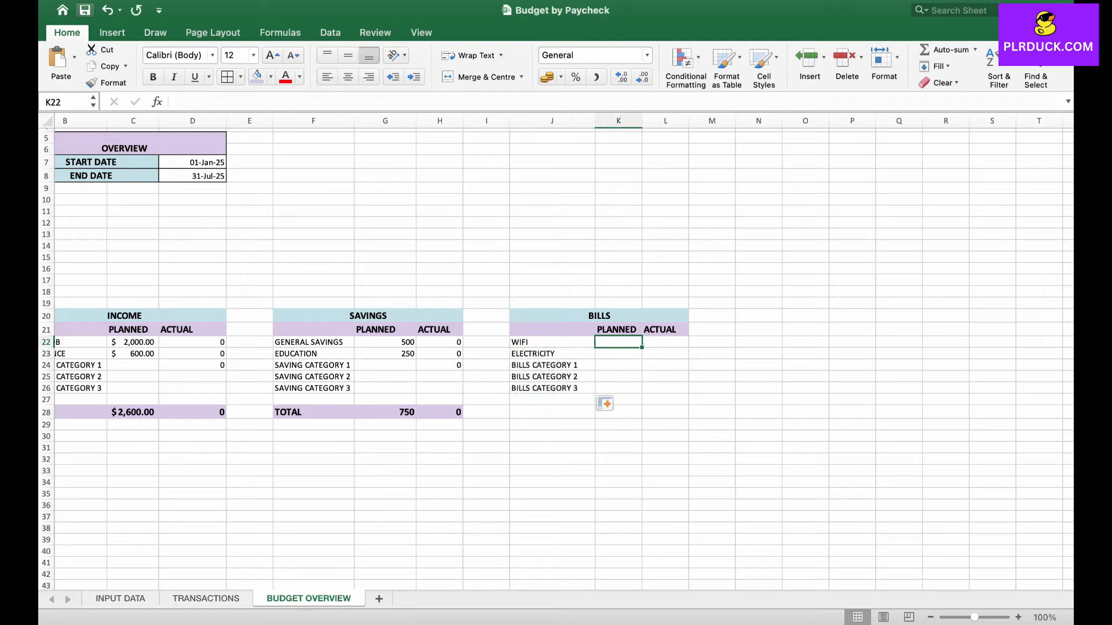
text(50)
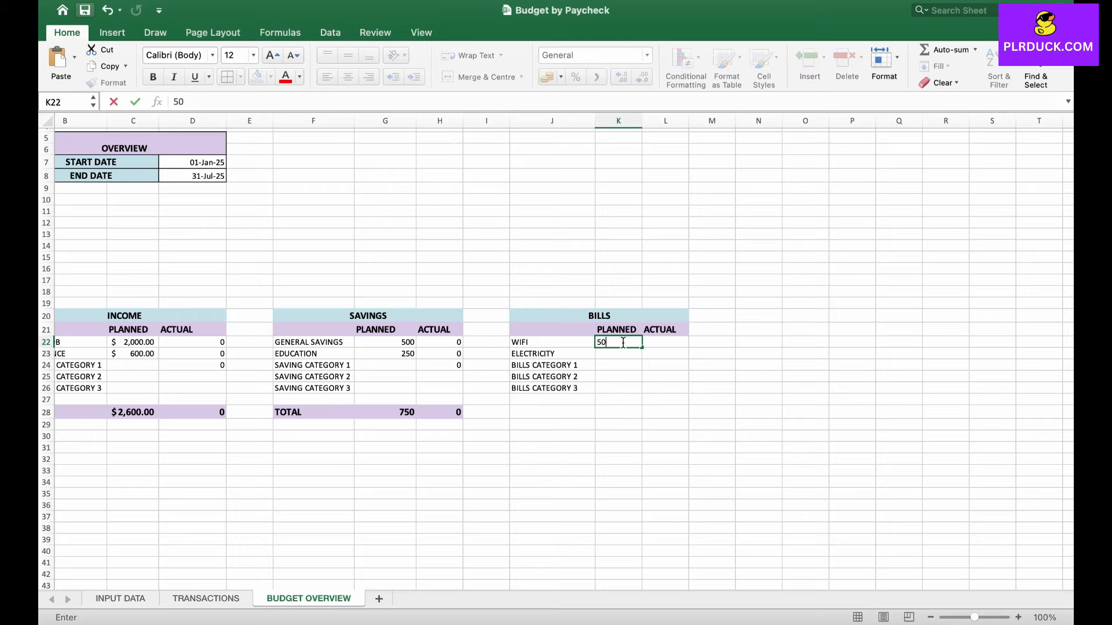
key(Return)
text(120)
key(Return)
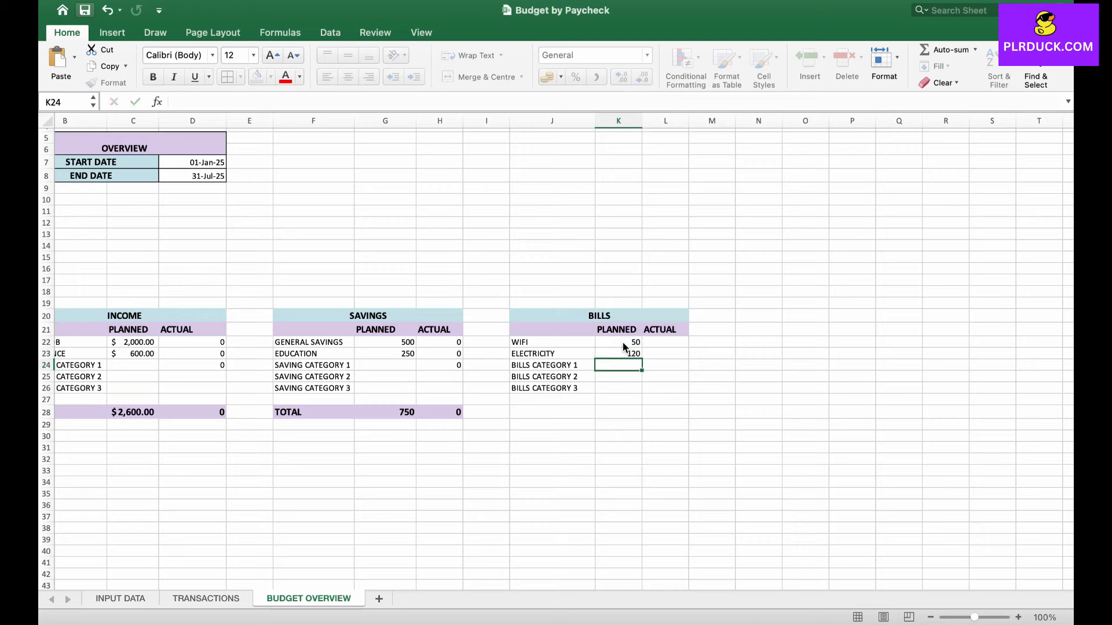
- Copy the General Savings actual formula from H22 into the WIFI actual cell L22
click(666, 342)
click(439, 341)
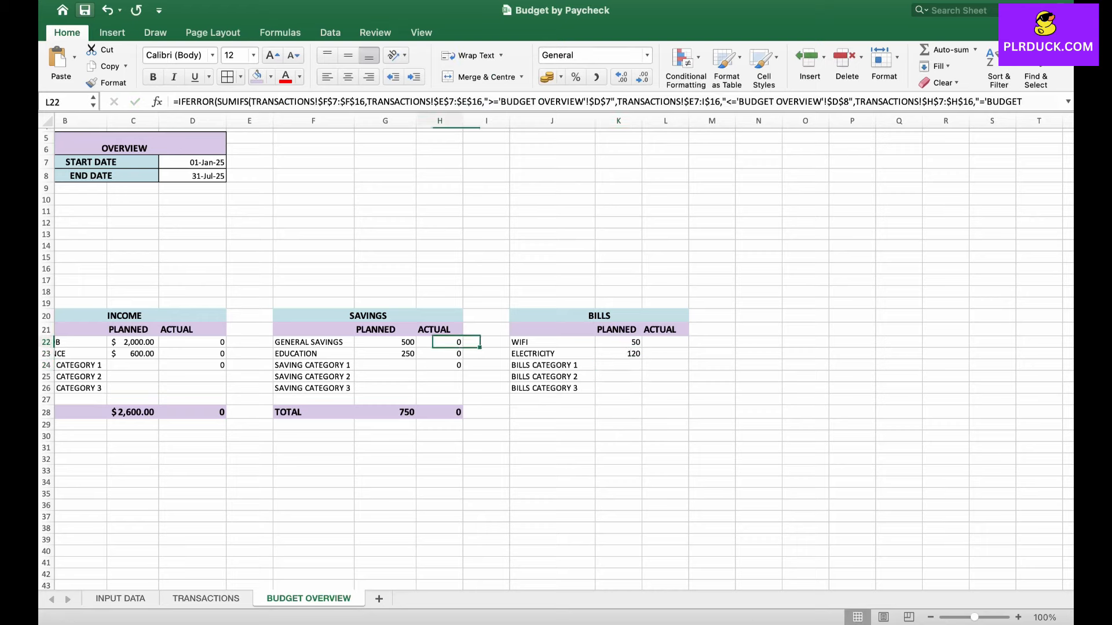
key(super+c)
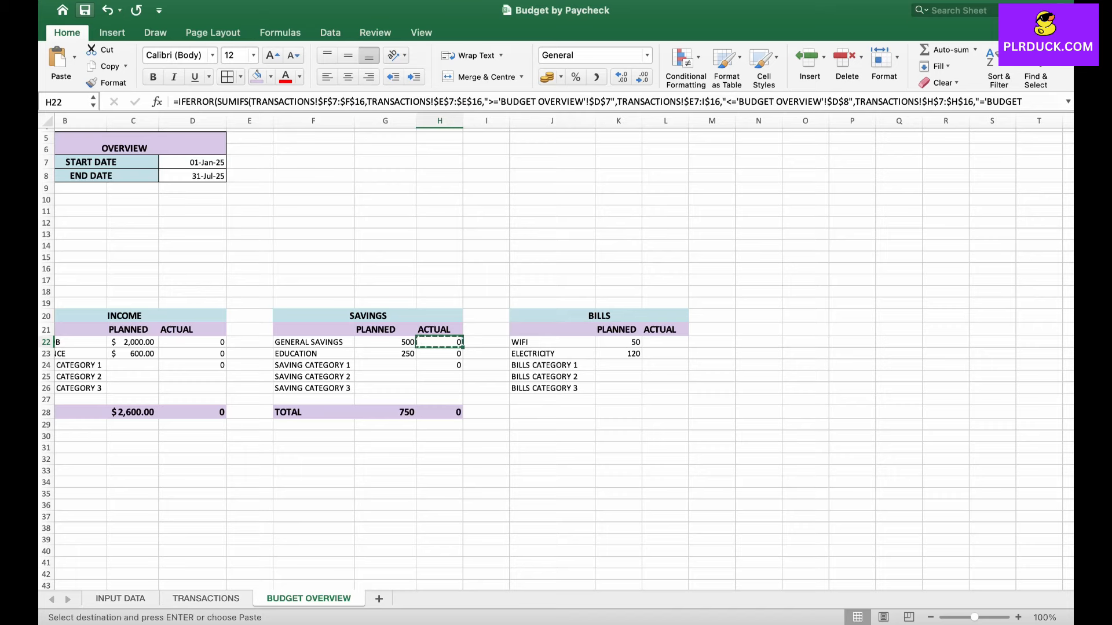
click(666, 342)
key(super+v)
- Change the last criterion of the formula in L22 to 'BUDGET OVERVIEW'!J22 and fill the formula down to L23
double_click(666, 341)
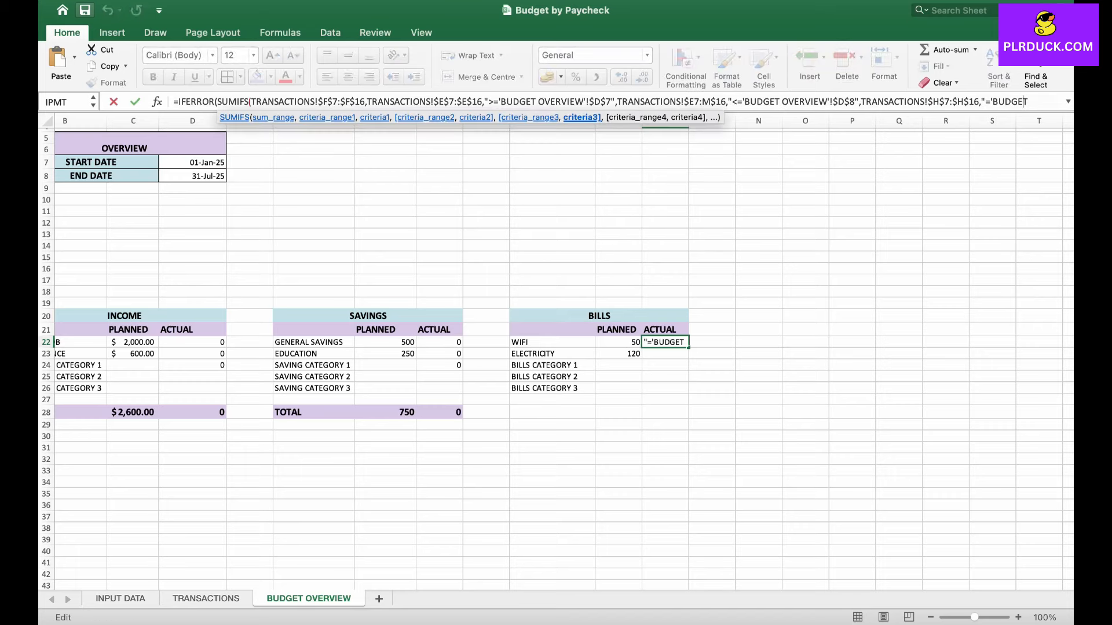
key(Right)
key(Right)
key(Right)
key(Right)
key(Right)
key(Right)
key(Right)
key(Right)
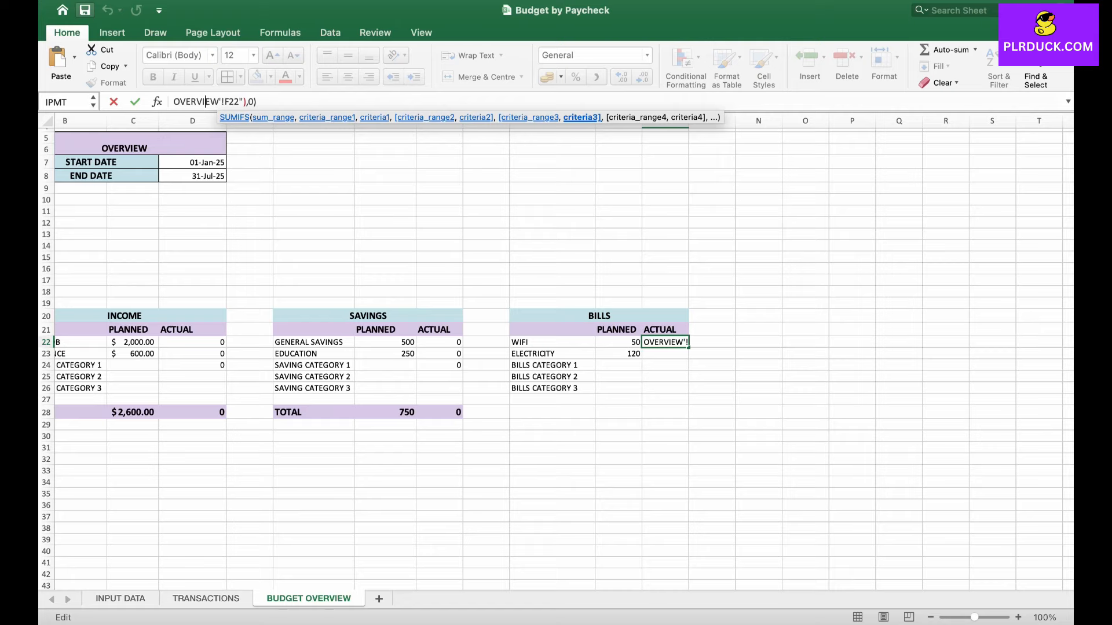
key(Right)
key(Right)
key(BackSpace)
key(BackSpace)
key(BackSpace)
click(542, 344)
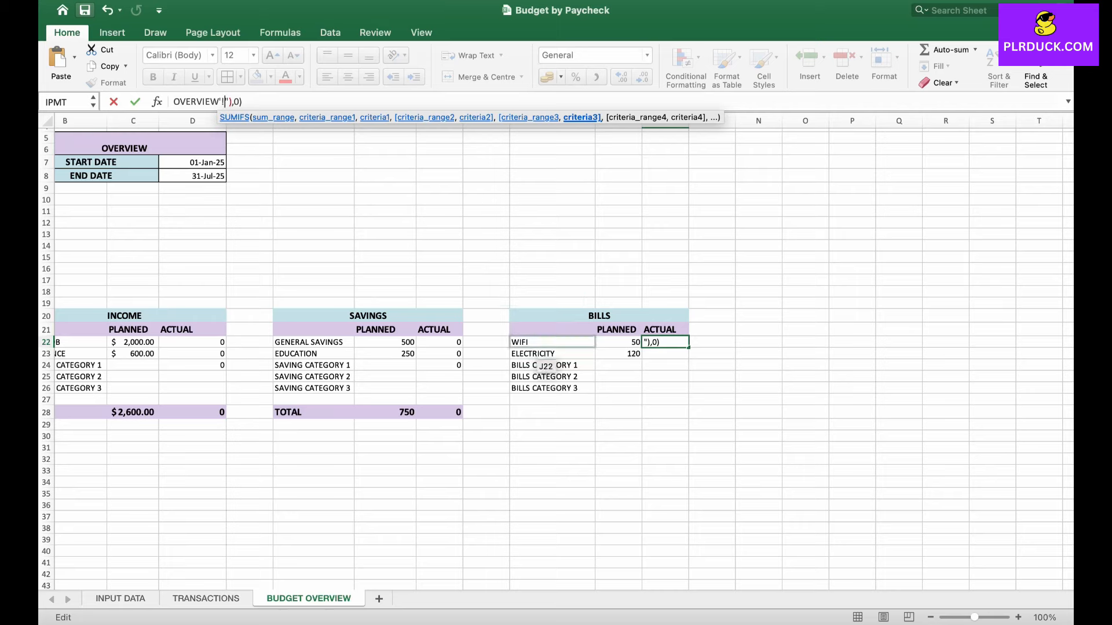
key(End)
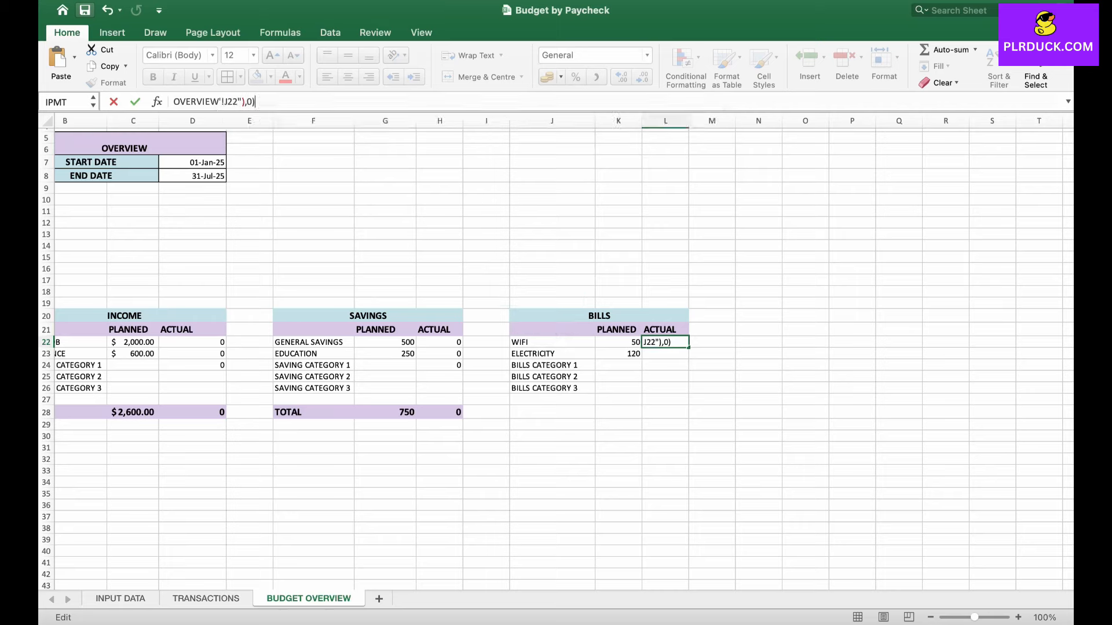
key(Return)
click(664, 342)
drag(688, 347, 686, 356)
- Label J28 TOTAL under the Bills table and sum the planned amounts in K28 with =SUM(K22:K26)
click(552, 412)
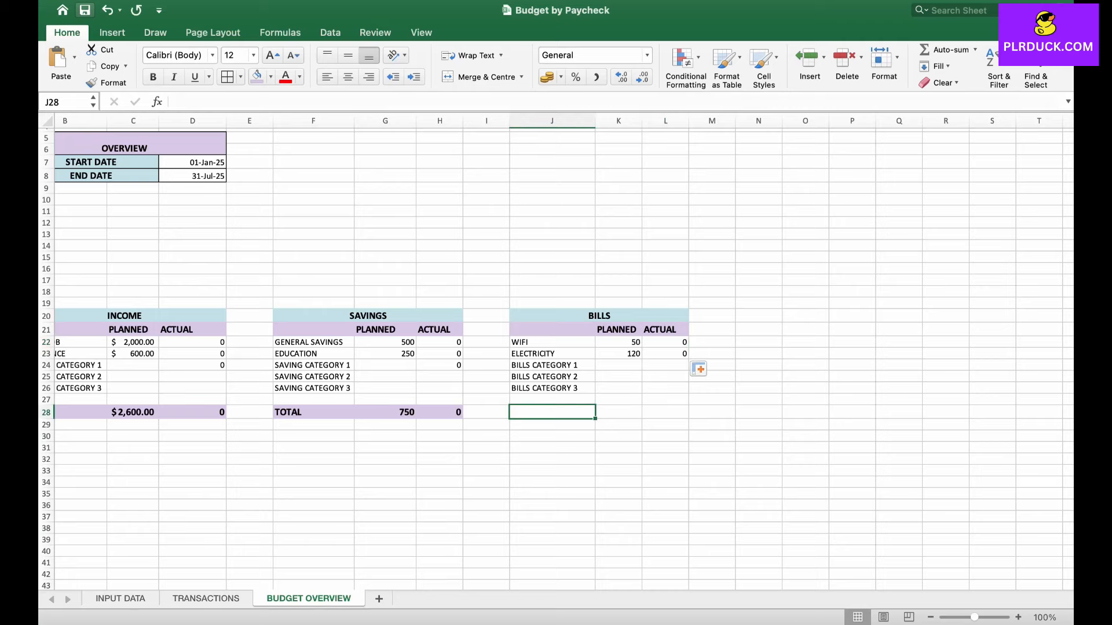
text(TOTAL)
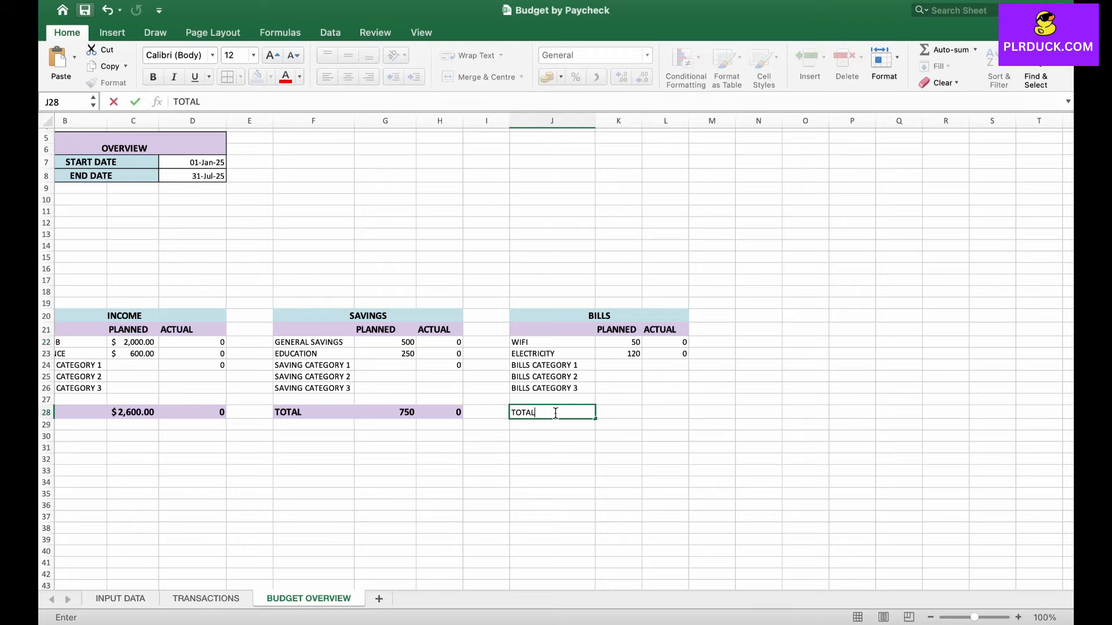
key(Tab)
text(=S)
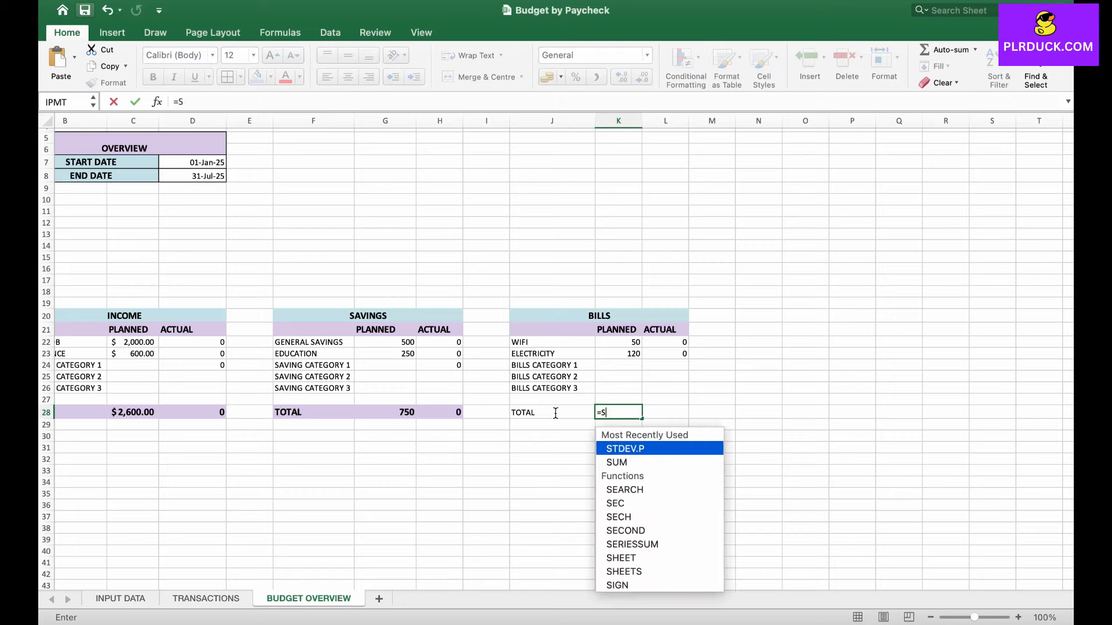
text(UM()
drag(637, 342, 637, 389)
text())
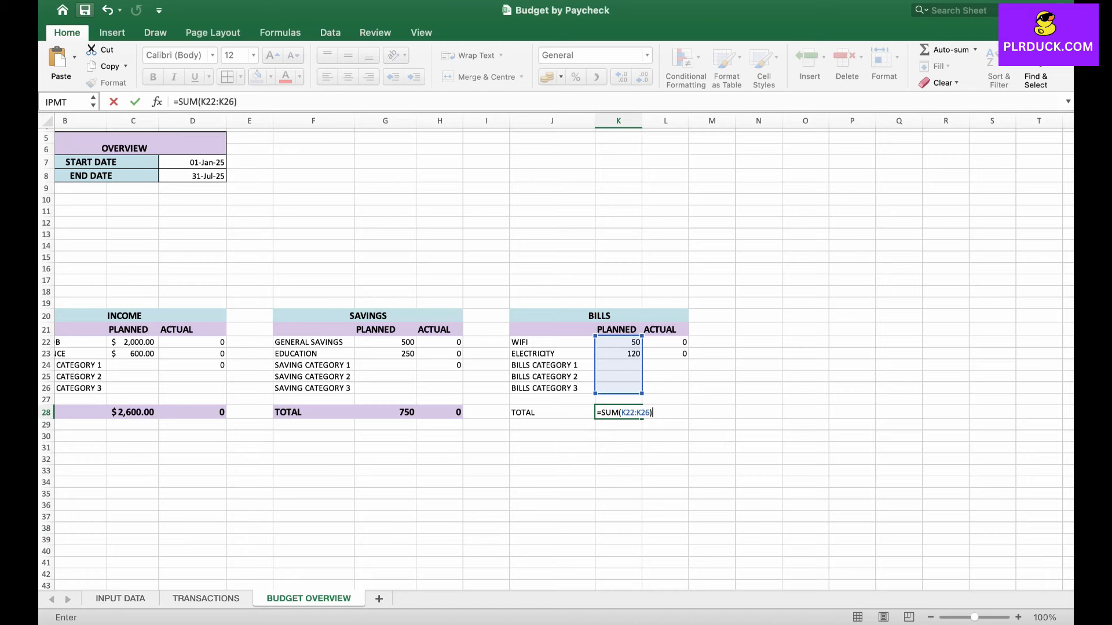
key(Return)
- Sum the actual bill amounts L22 to L26 in cell L28
click(666, 412)
text(=)
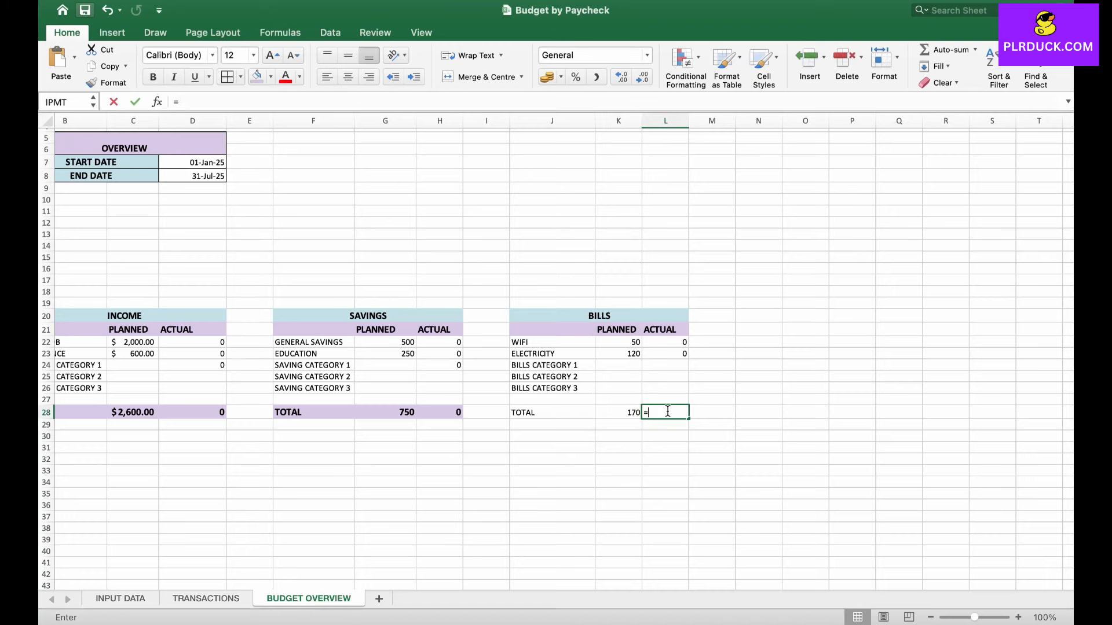
text(SUM()
drag(666, 342, 666, 388)
text())
key(Return)
- Format the Bills total row J28:L28 in bold, size 14, with the light purple fill
drag(550, 412, 666, 411)
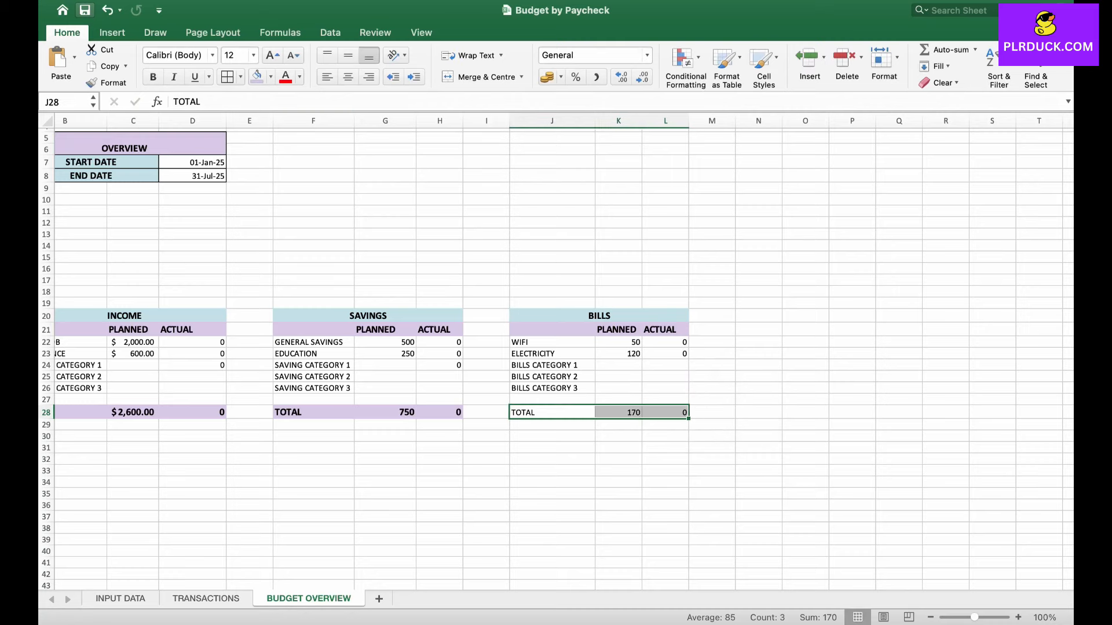
click(153, 76)
click(272, 55)
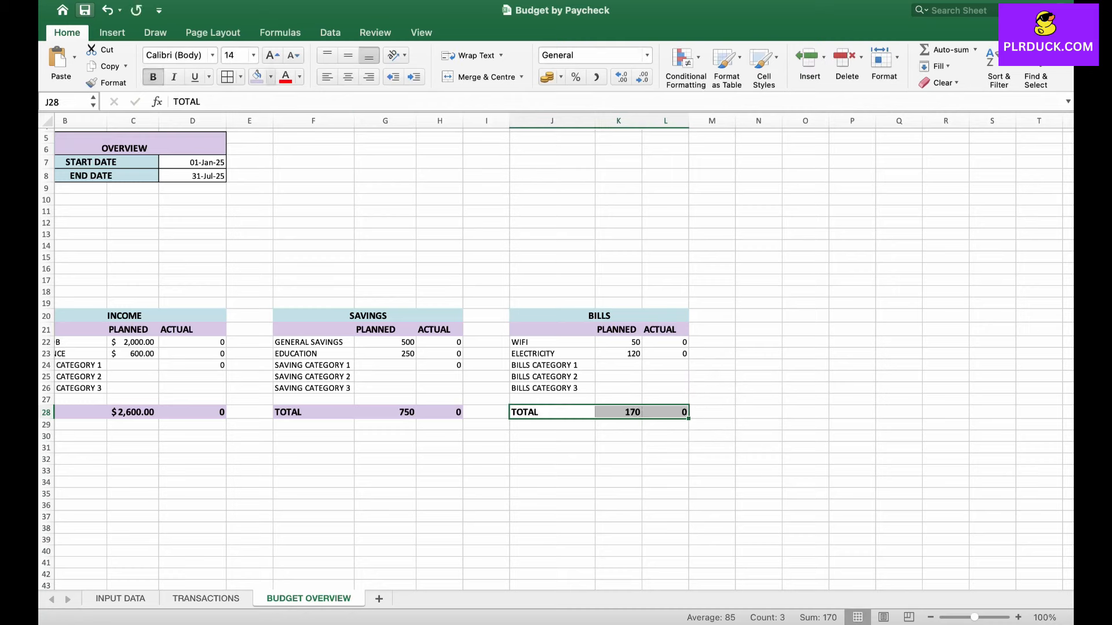
click(257, 77)
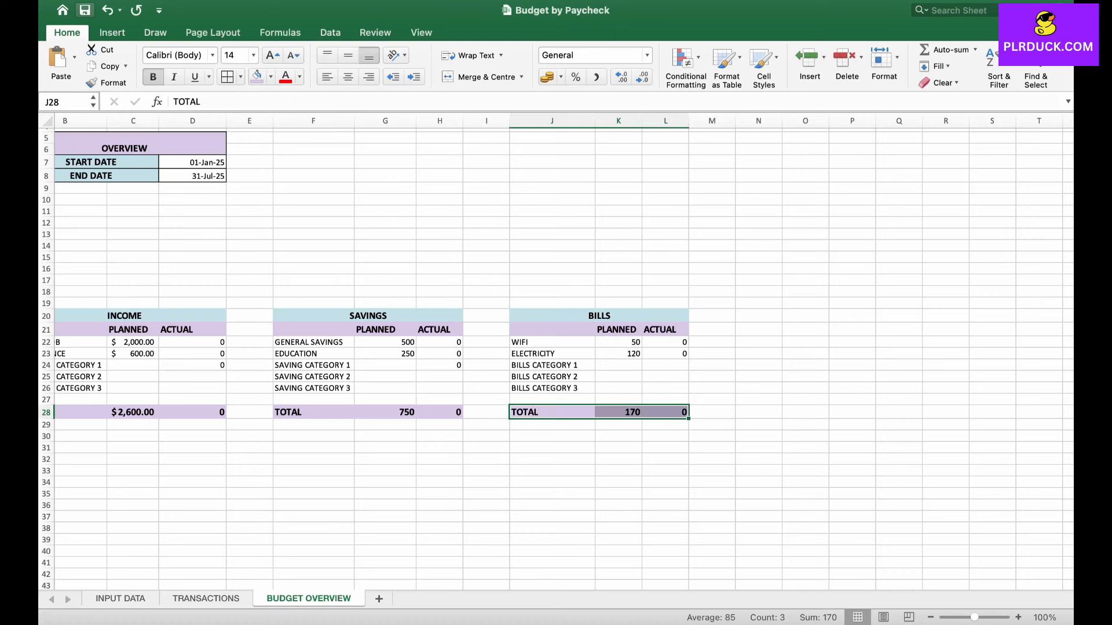
click(759, 388)
- Copy the Bills heading rows to N20 and retitle the copied table EXPENSE
scroll(556, 353, right, 5)
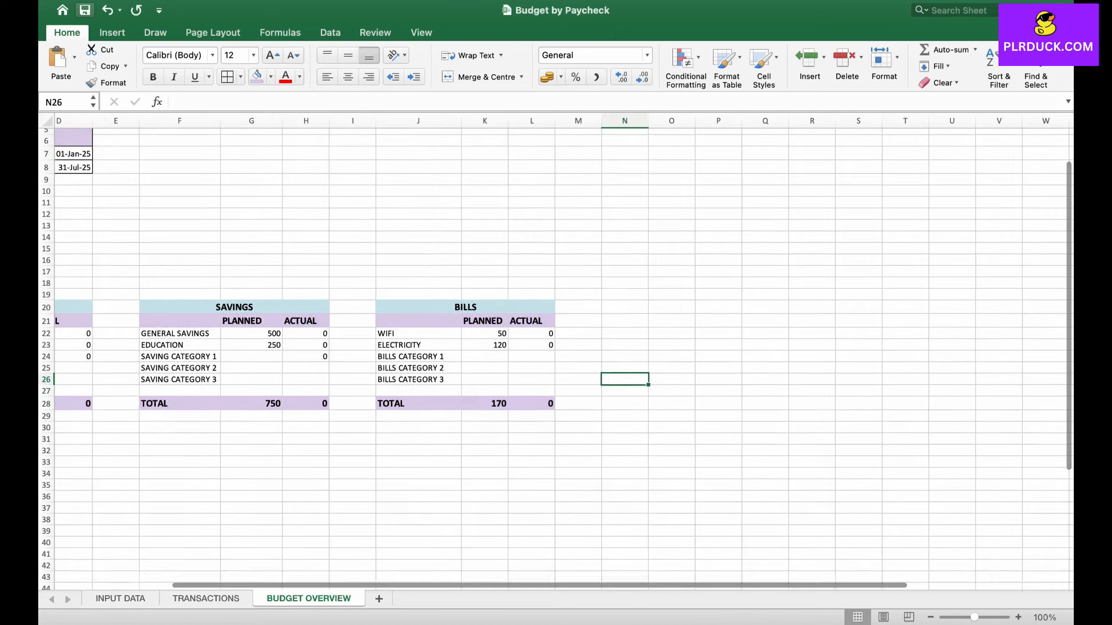
drag(405, 305, 530, 319)
key(ctrl+c)
click(623, 305)
key(ctrl+v)
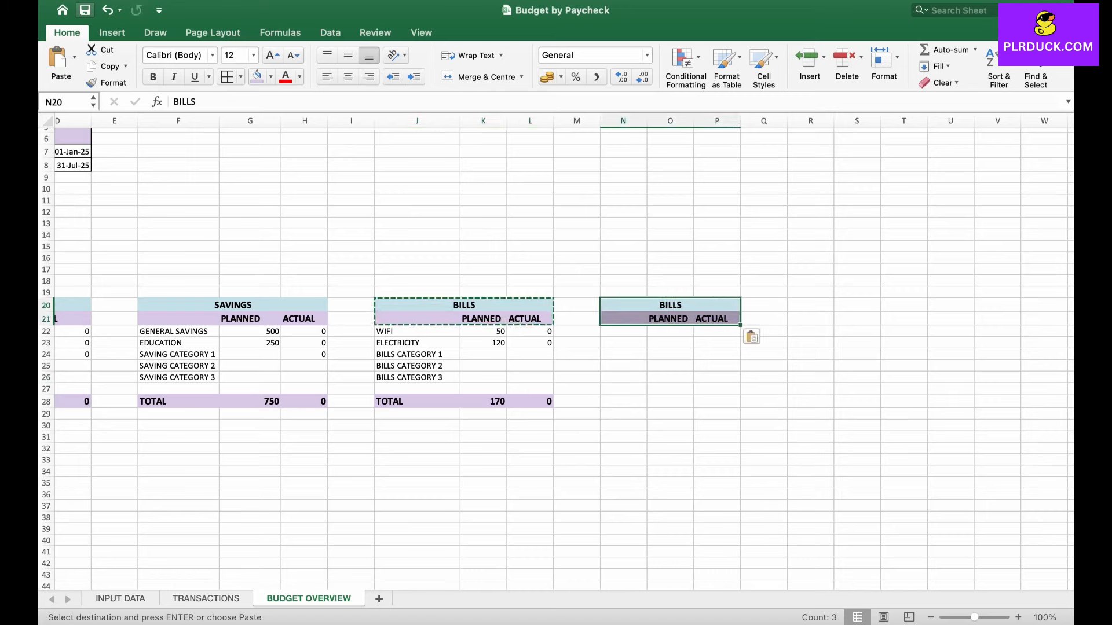
text(EXPENSE)
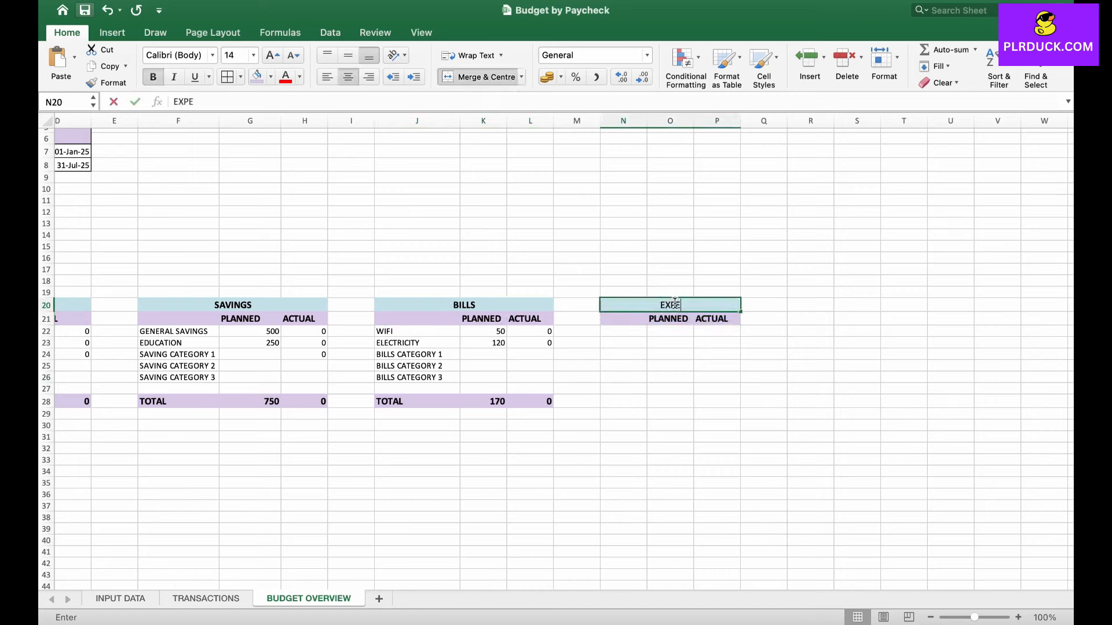
key(Return)
- Widen column N, enter =IF('INPUT DATA '!J8="","",'INPUT DATA '!J8) in N22, and fill it down to N26
drag(646, 120, 690, 120)
text(=)
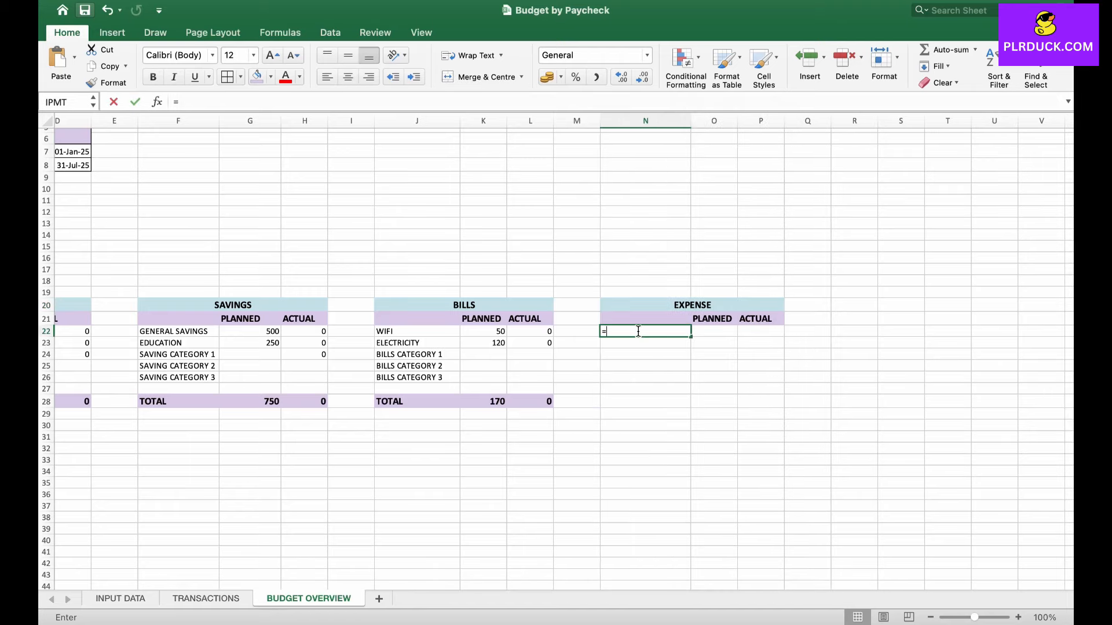
text(IF)
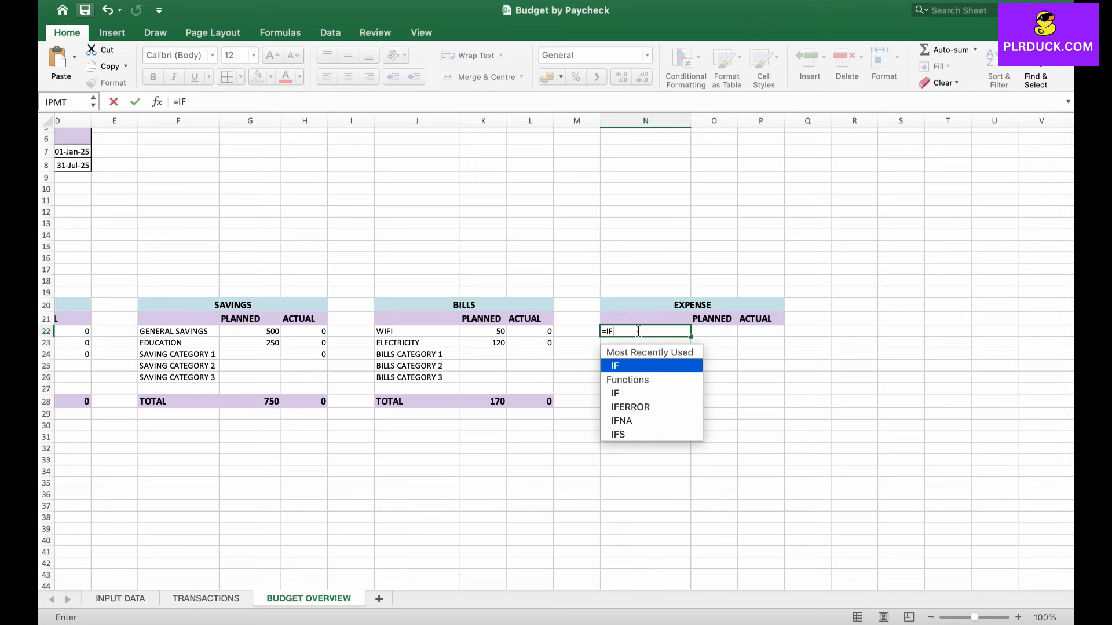
text(()
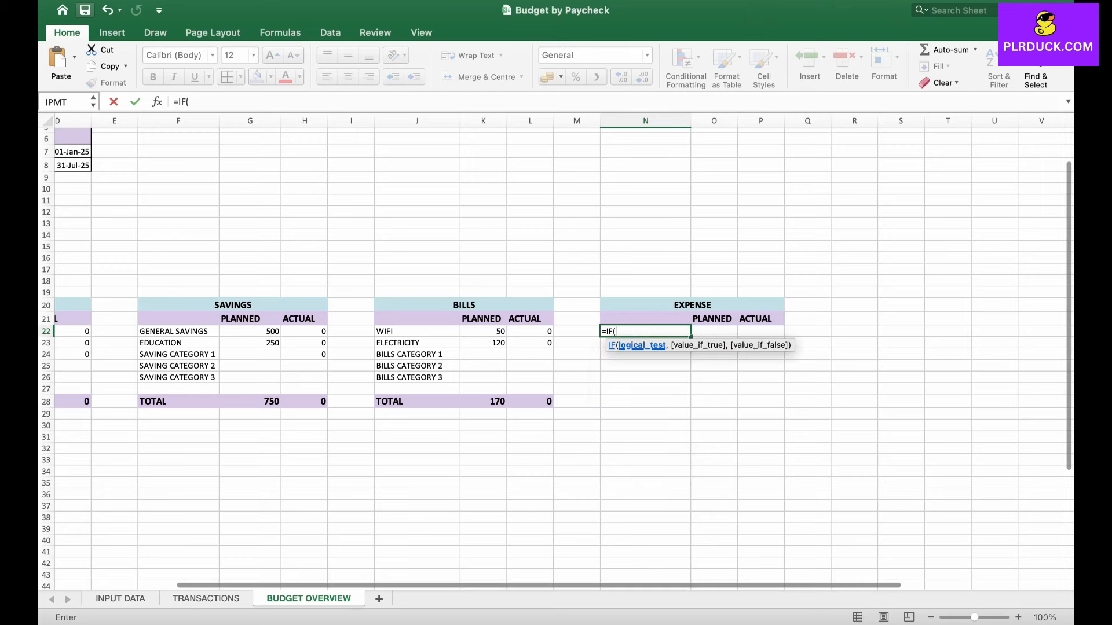
click(120, 598)
click(642, 215)
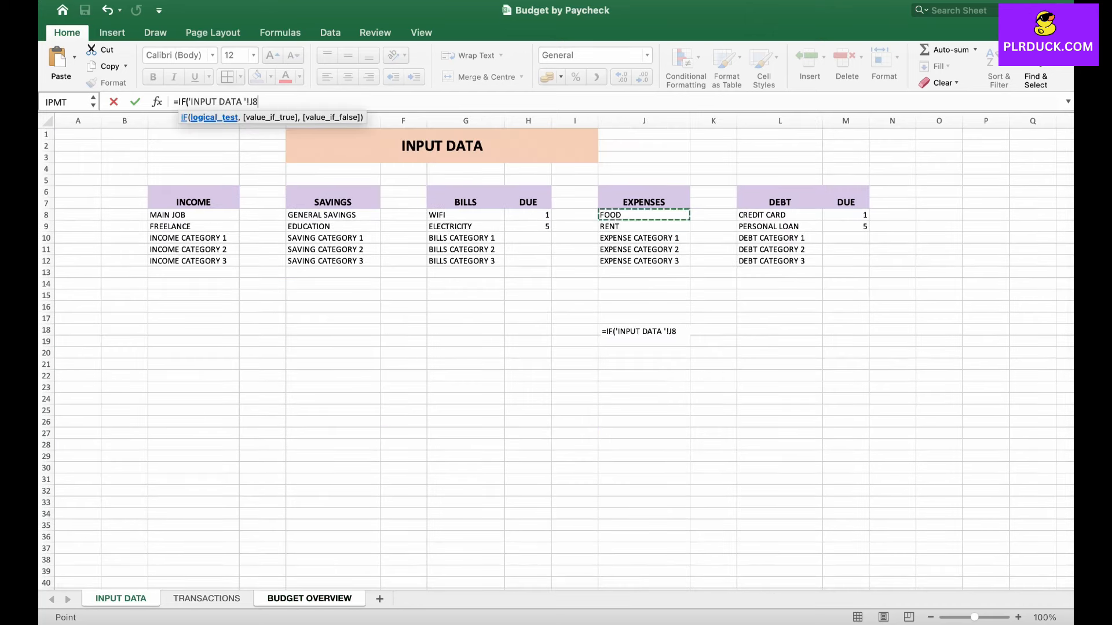
text(="","",)
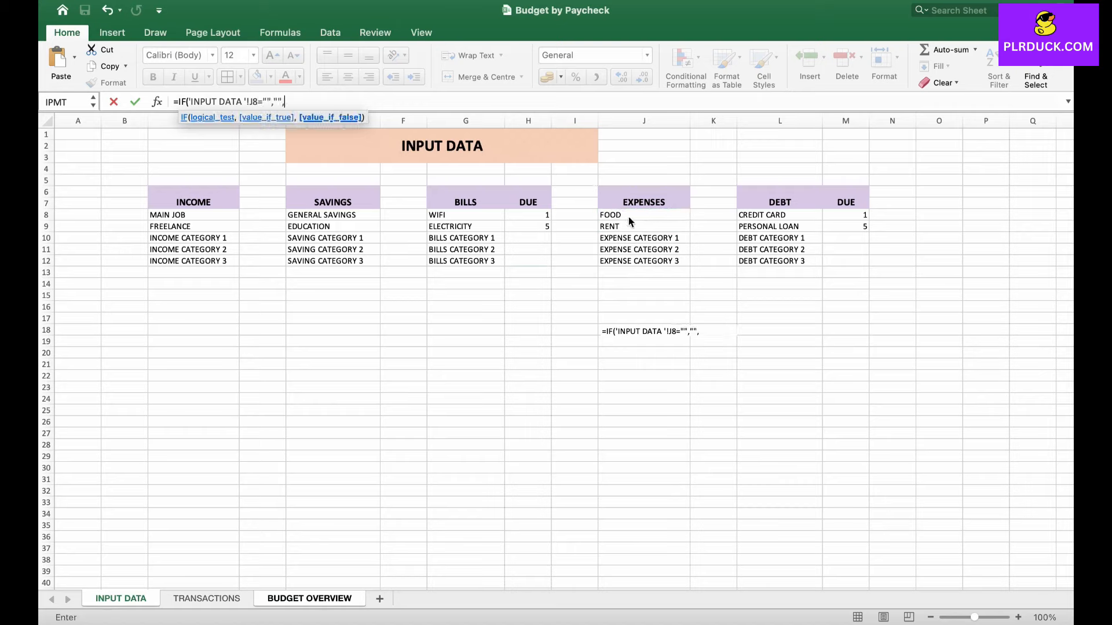
click(628, 217)
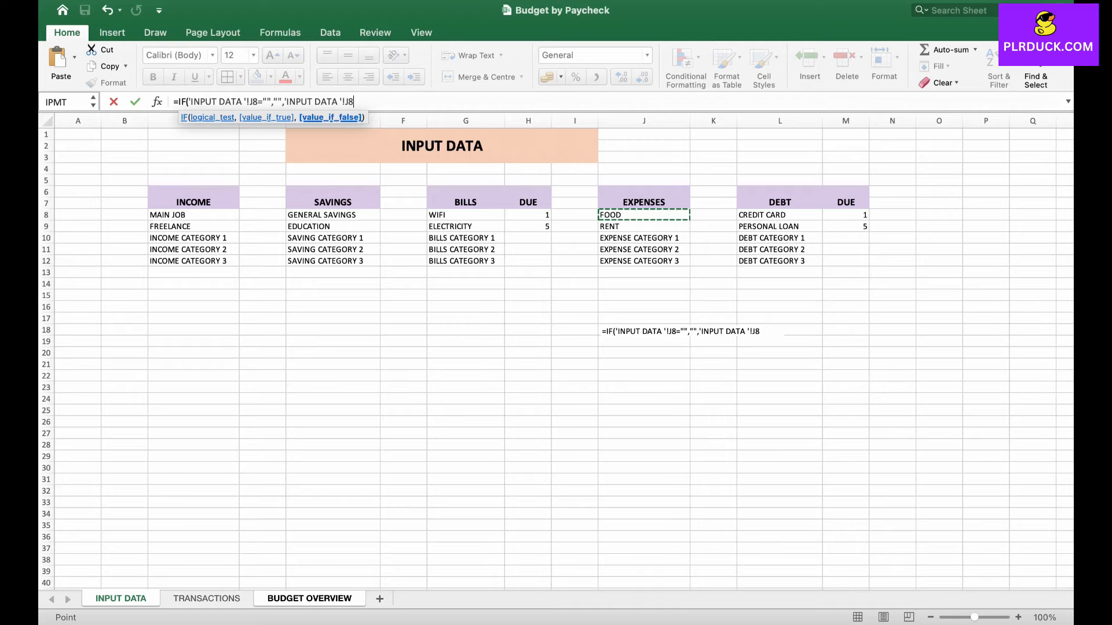
key(Return)
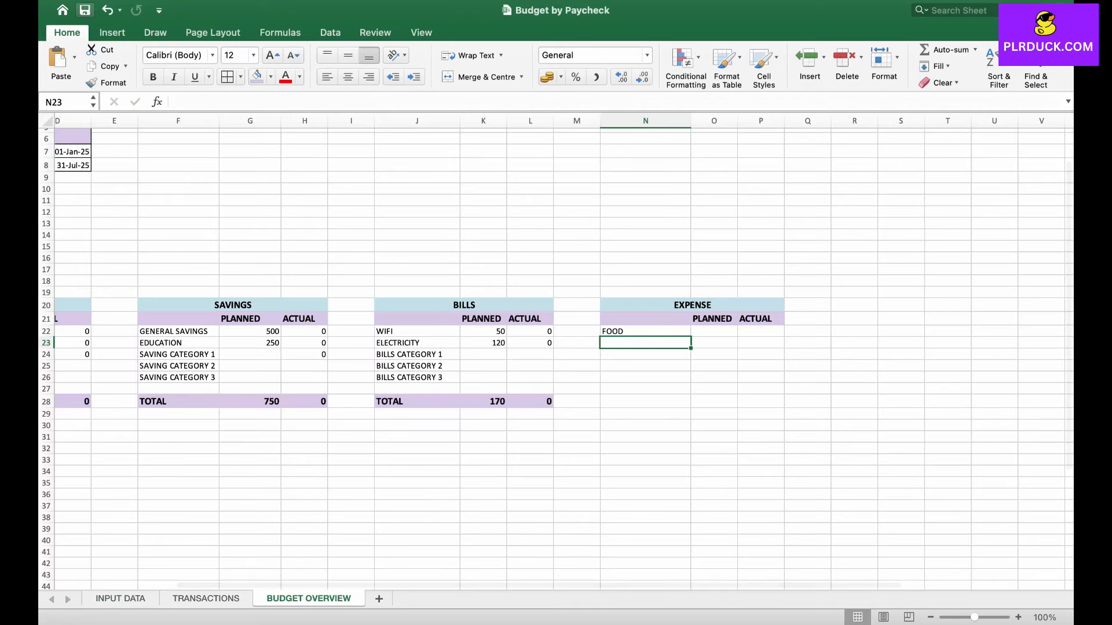
click(645, 332)
drag(690, 336, 690, 381)
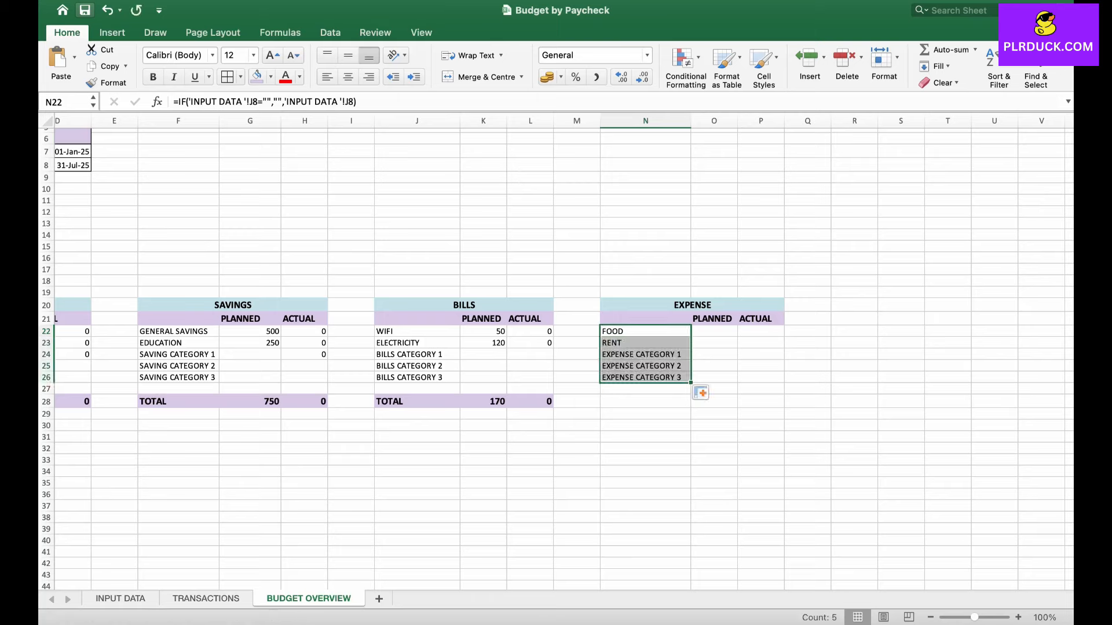
- Enter the planned expense amounts 240 for Food in O22 and 600 for Rent in O23
click(714, 331)
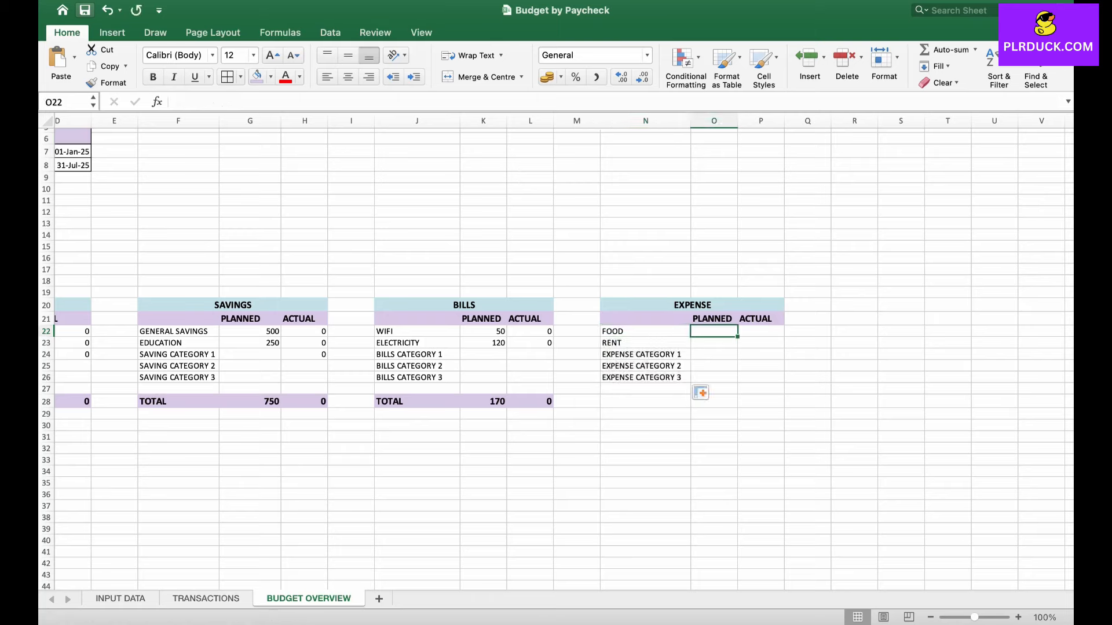
text(240)
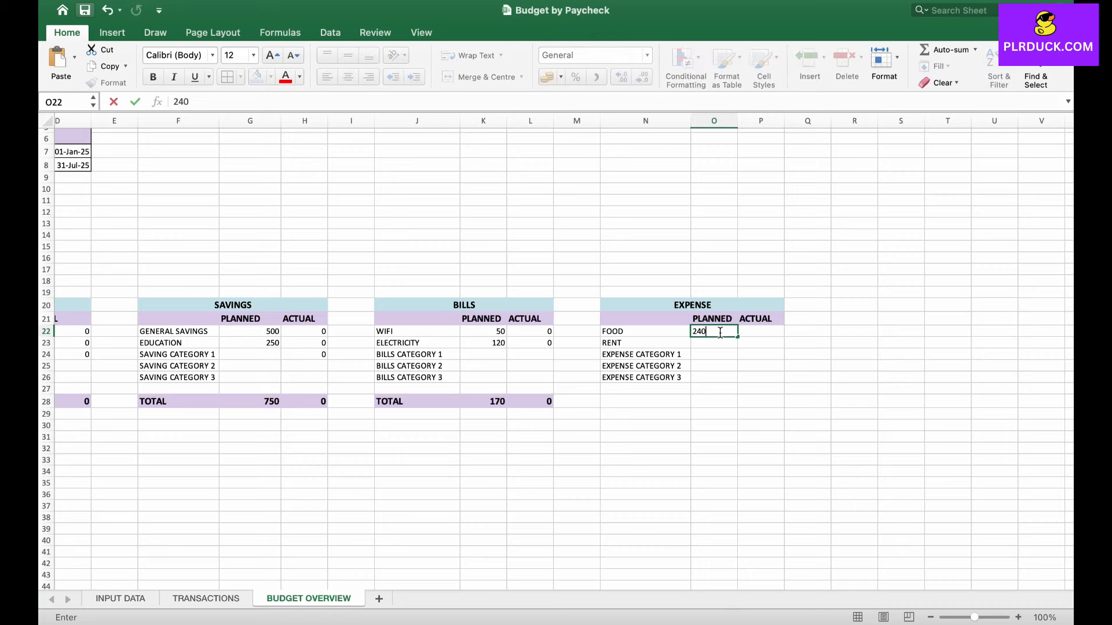
key(Return)
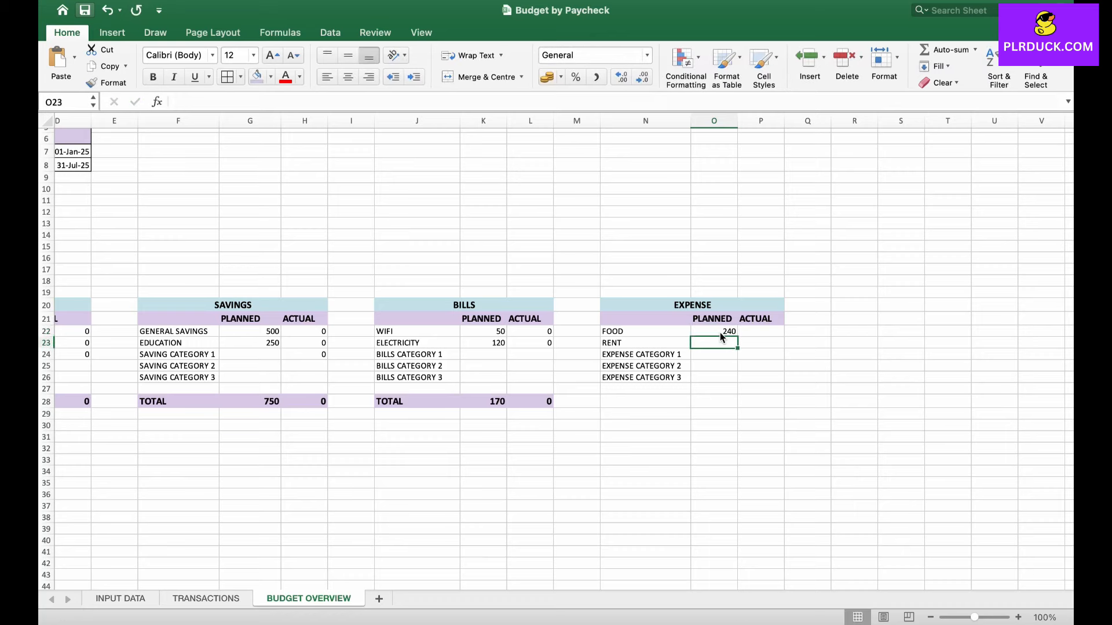
text(600)
key(Tab)
- Copy the Wifi actual-amount formula from L22 into P22 of the Expense table
key(Up)
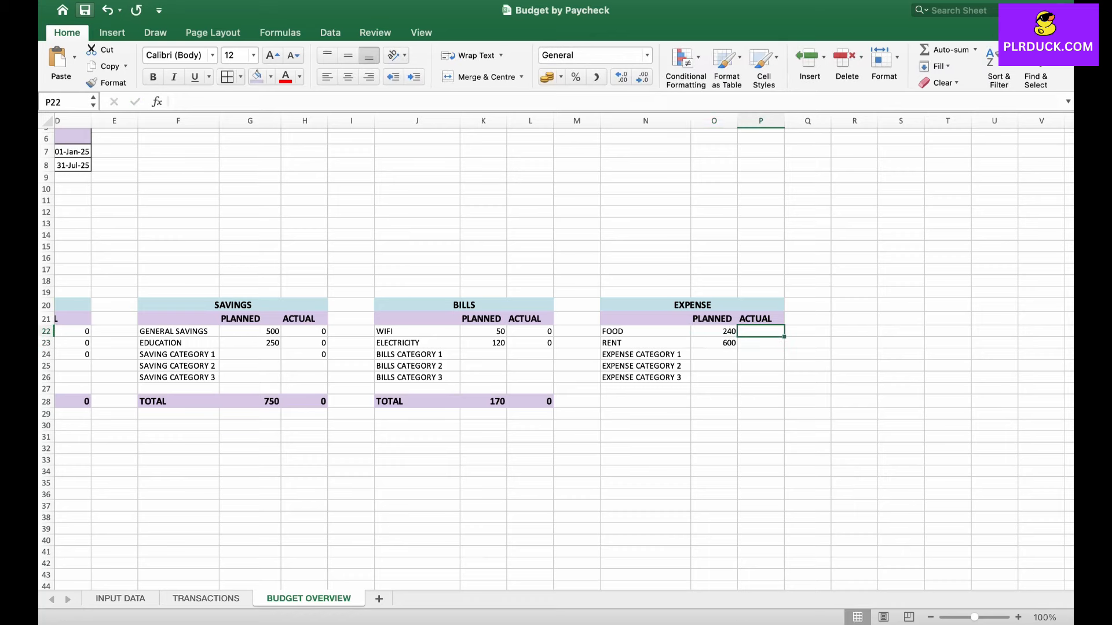
click(530, 331)
key(super+c)
key(Right)
key(Right)
key(Right)
key(Right)
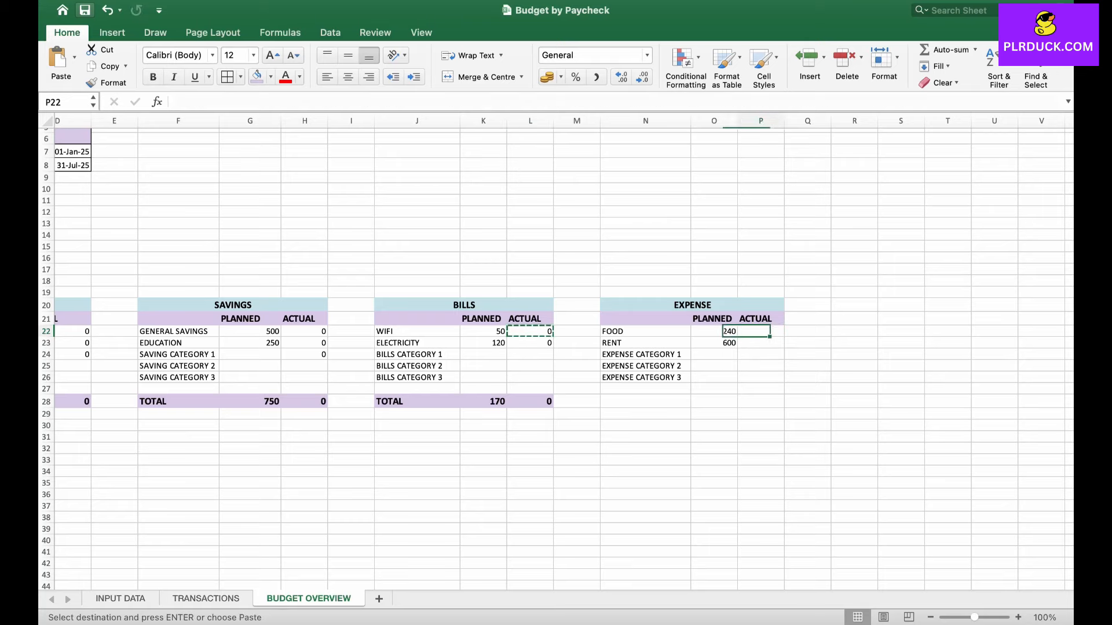
key(super+v)
- Change the category criterion in P22's formula to cell N22 and fill the formula down to P23
click(979, 101)
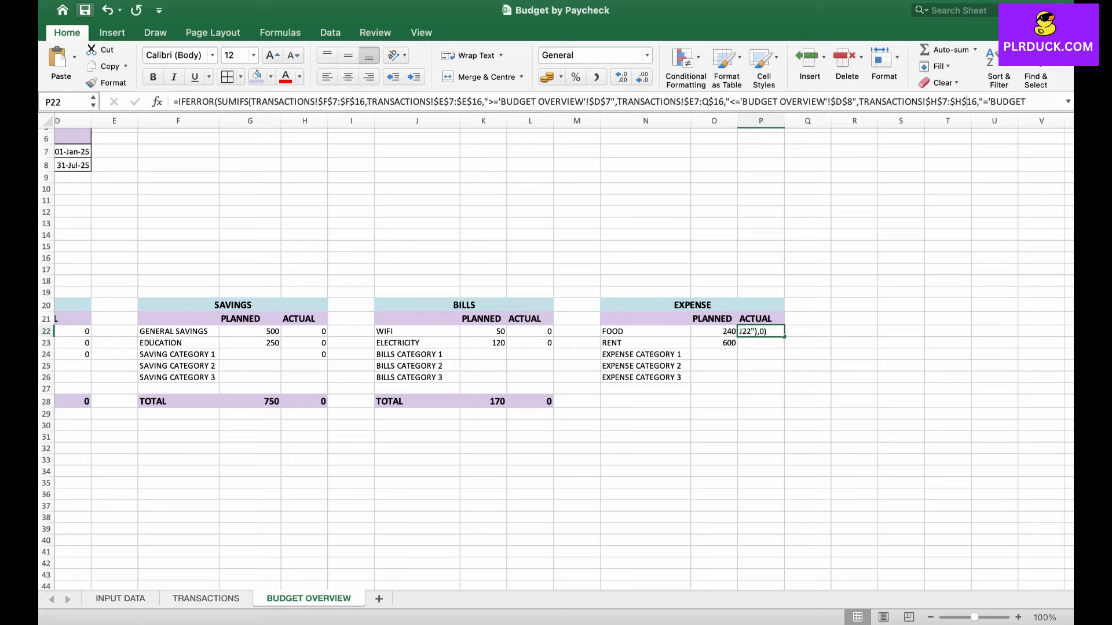
key(Right)
key(Right)
key(Right)
key(Right)
key(Right)
key(Right)
key(Right)
key(Right)
key(Right)
key(Right)
key(Right)
key(Right)
key(Right)
key(Right)
key(Delete)
key(Delete)
key(Delete)
click(643, 331)
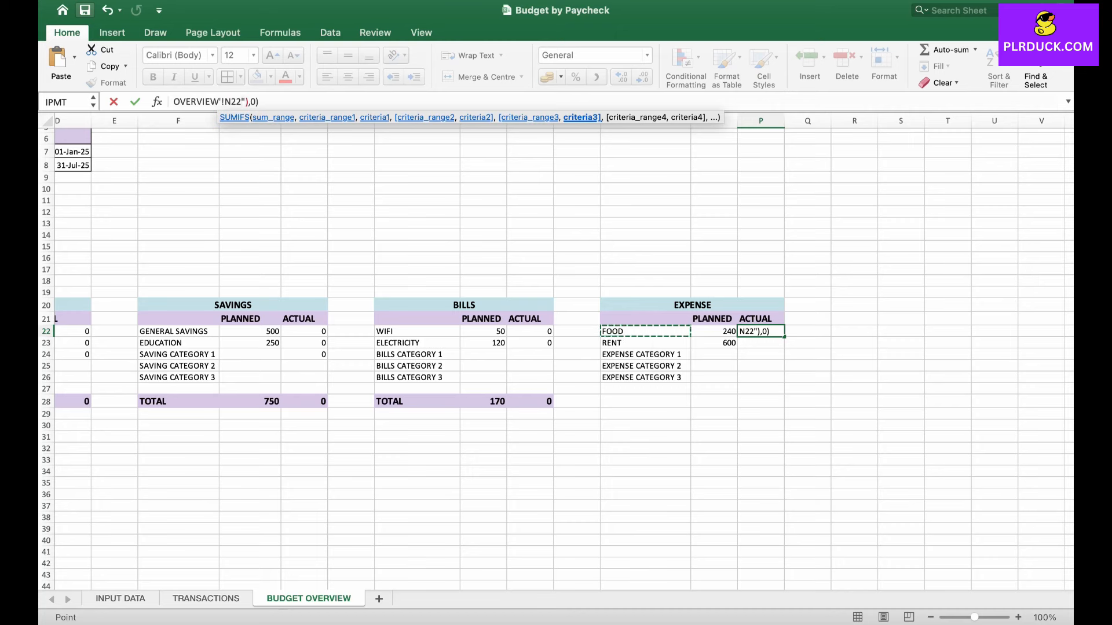
key(Return)
click(760, 331)
drag(784, 337, 784, 348)
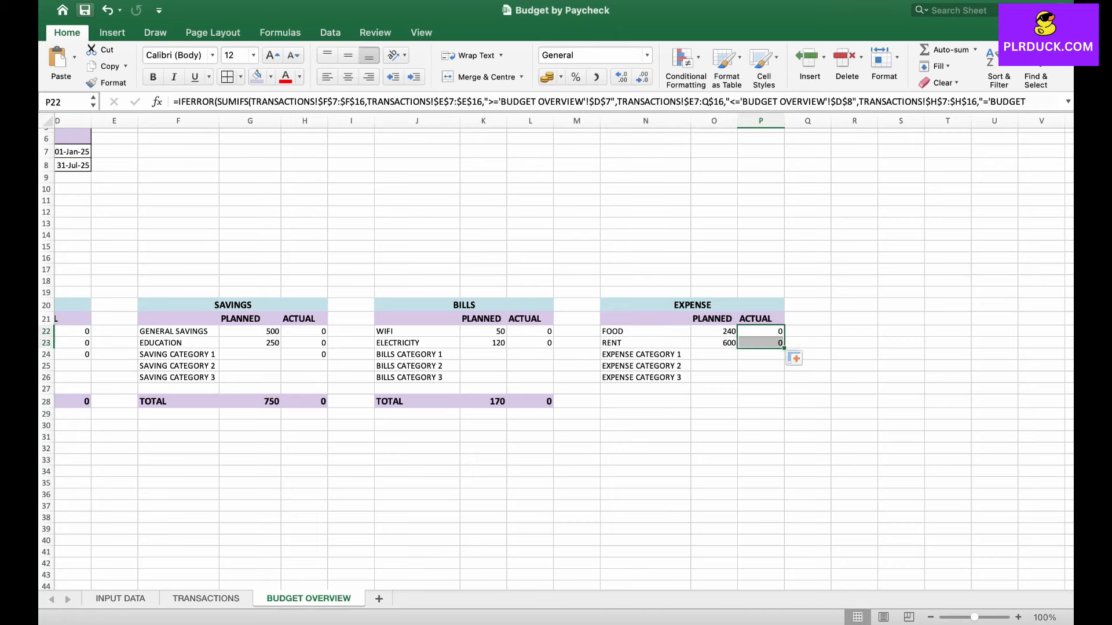
- Label N28 TOTAL and sum the planned expense amounts O22:O26 in O28
click(639, 402)
text(TOTAL)
key(Tab)
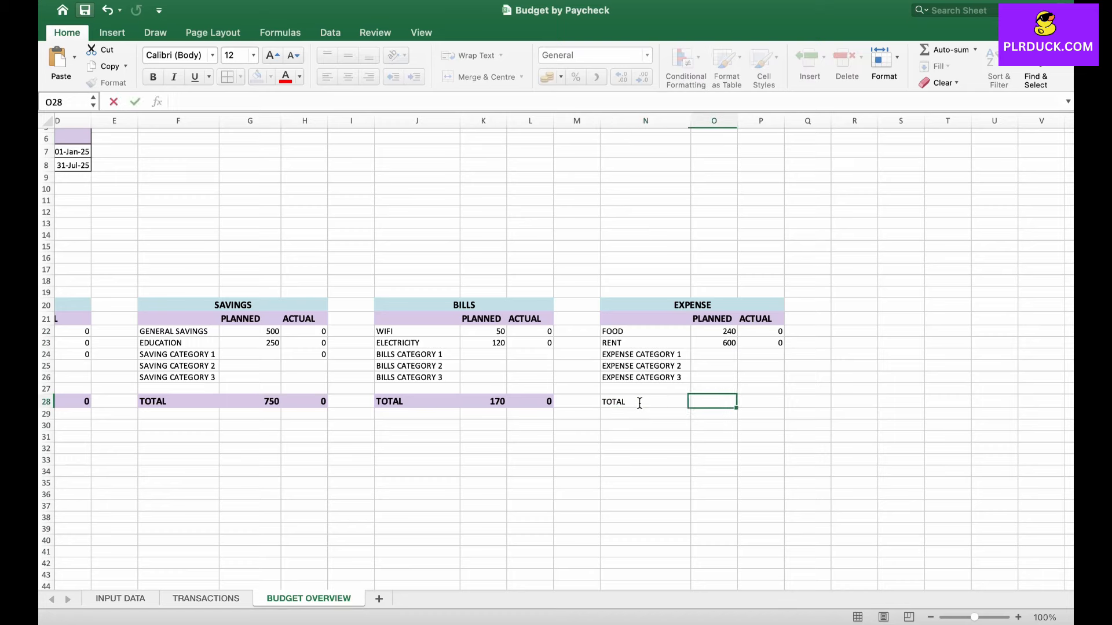
text(=SUM()
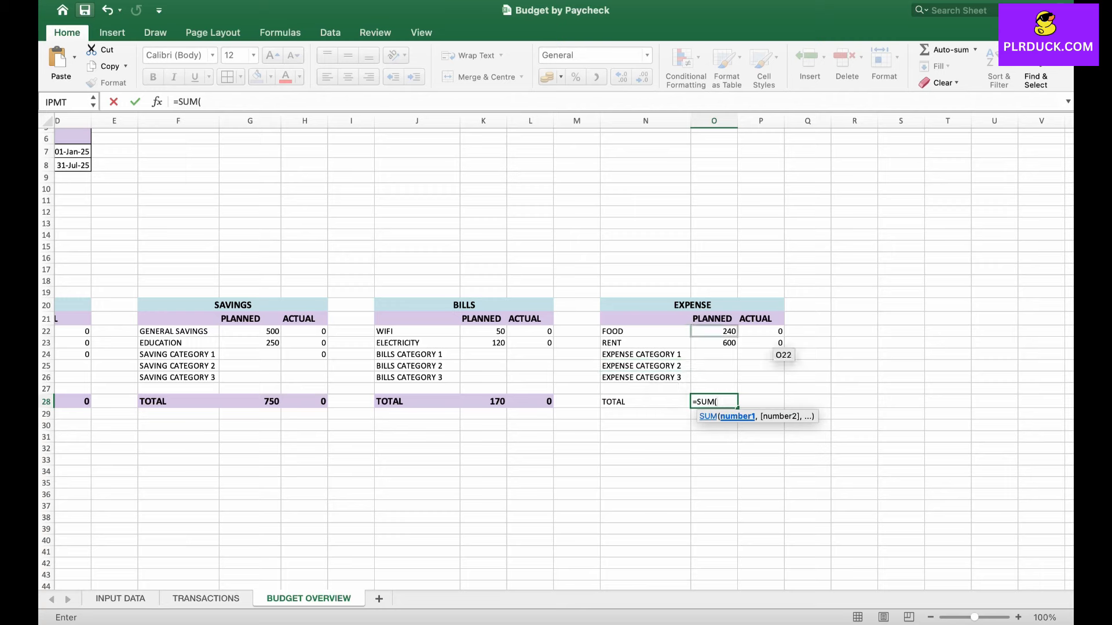
drag(718, 331, 721, 378)
key(Return)
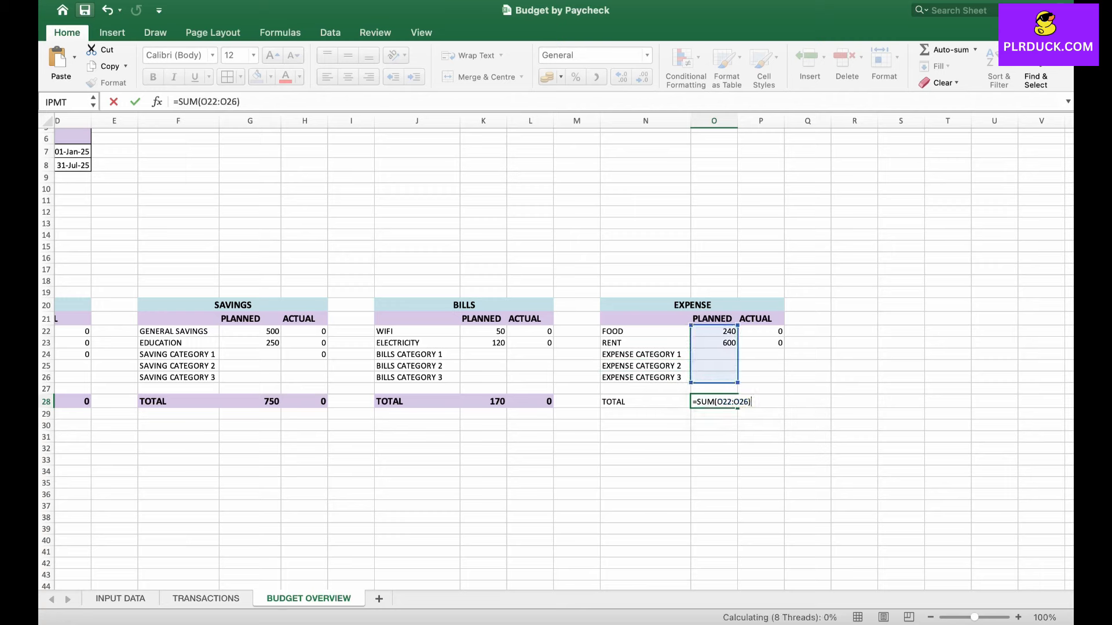
- Sum the actual expense amounts P22:P26 in cell P28
click(777, 401)
text(=SU)
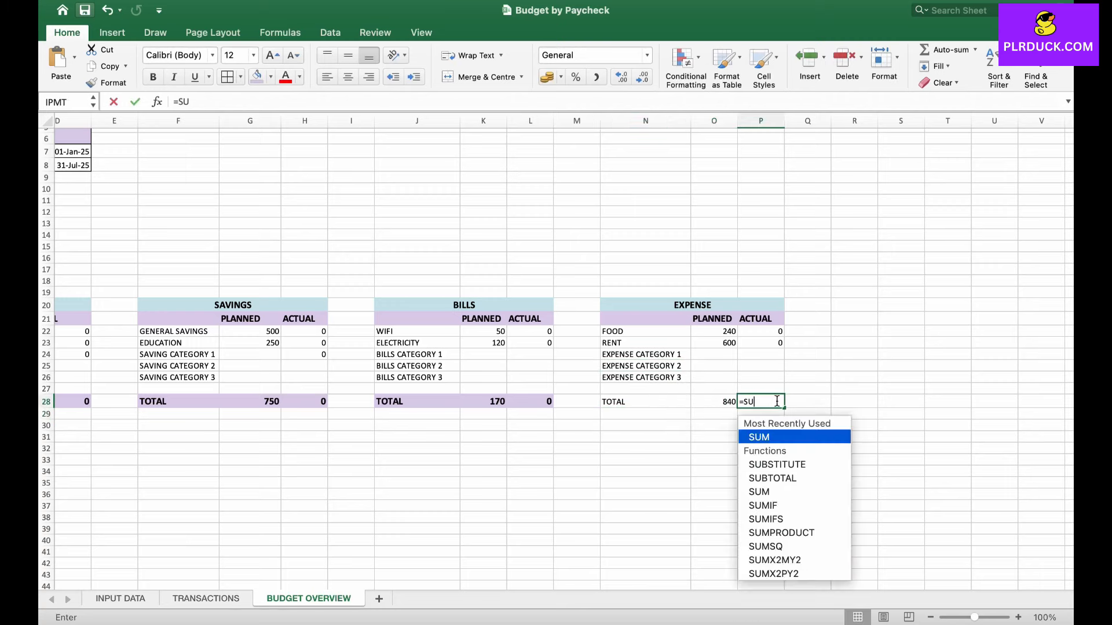
text(M()
drag(761, 331, 760, 377)
key(Return)
- Format the Expense total row N28:P28 in bold, one font size larger, with the light purple fill
drag(643, 402, 760, 402)
click(152, 77)
click(272, 55)
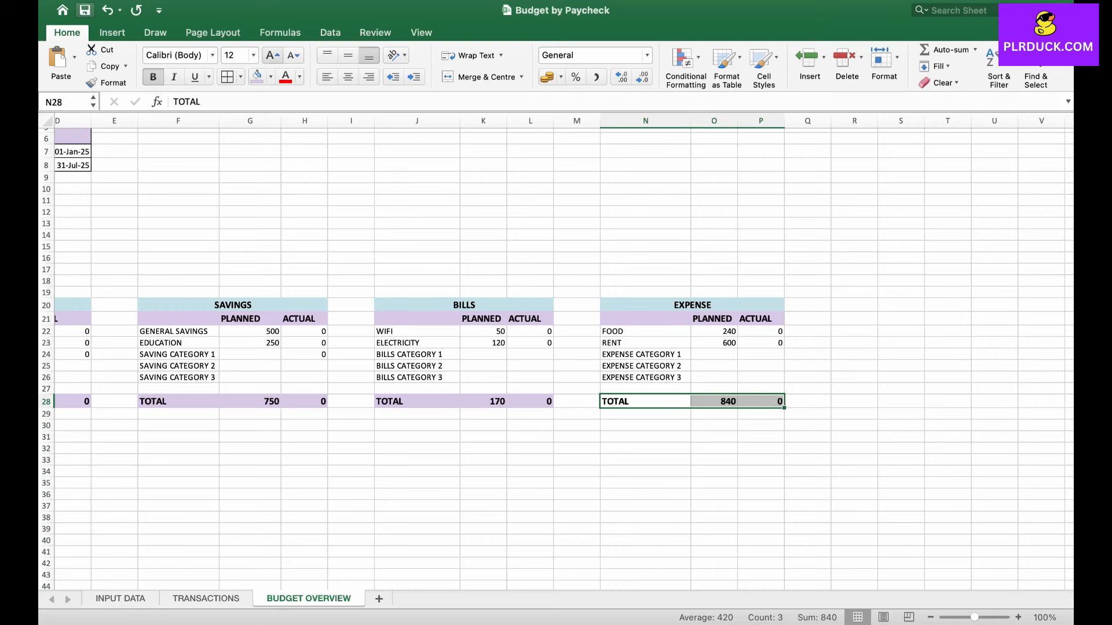
click(257, 76)
click(854, 354)
- Copy the Expense heading rows to R20, retitle the copied table DEBT, and widen column R to 18.83
scroll(854, 354, right, 1)
scroll(854, 354, right, 2)
scroll(854, 354, up, 2)
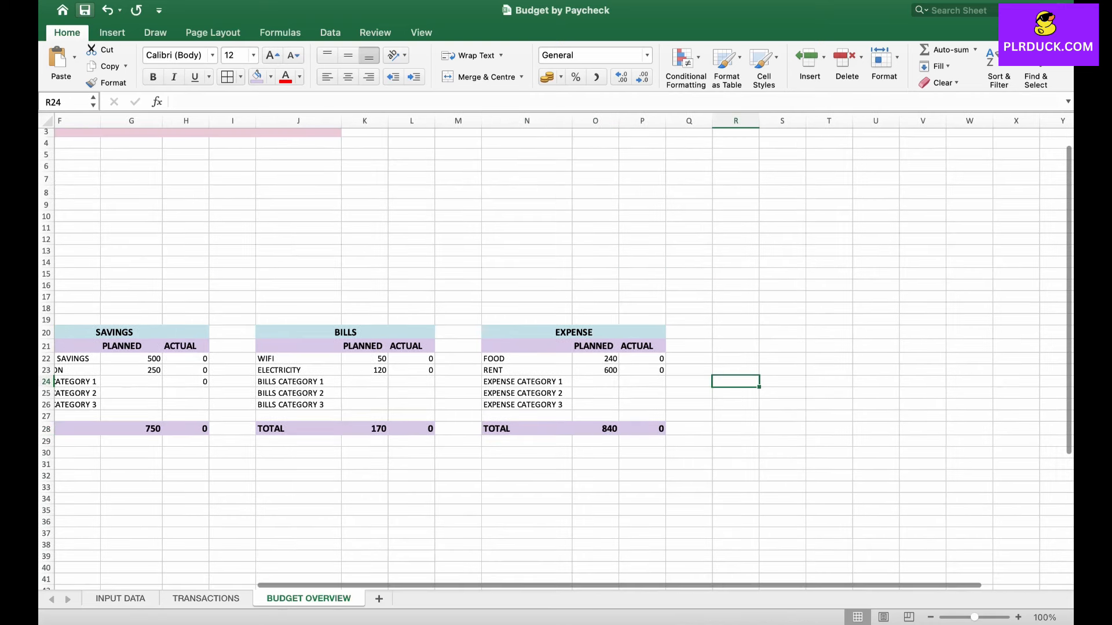
scroll(556, 354, right, 1)
scroll(556, 354, down, 2)
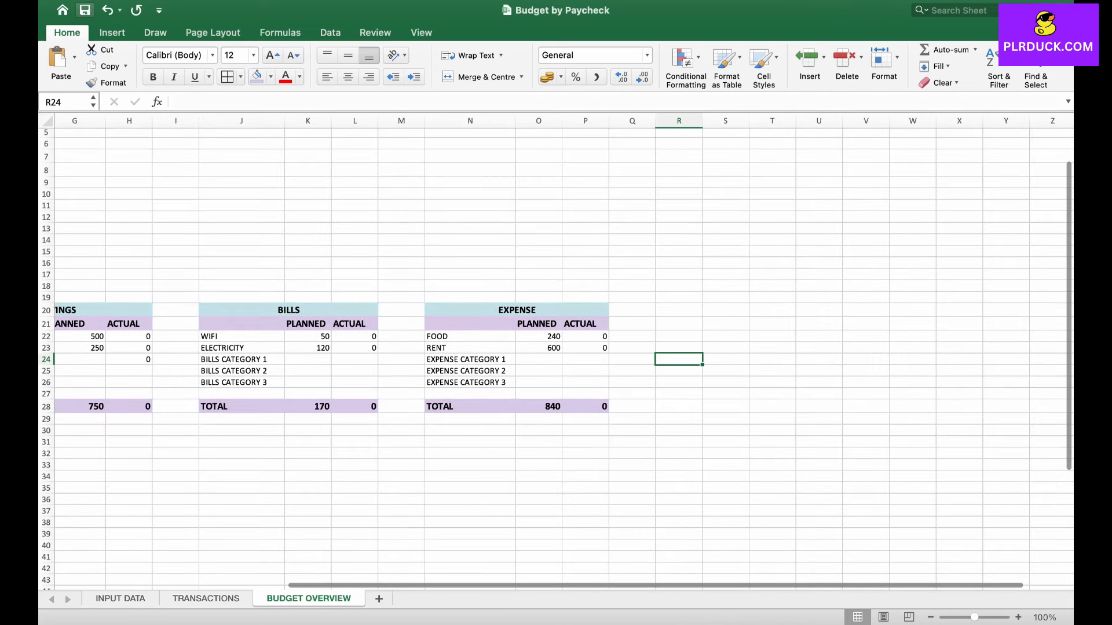
drag(517, 310, 538, 323)
key(super+c)
click(678, 310)
key(super+v)
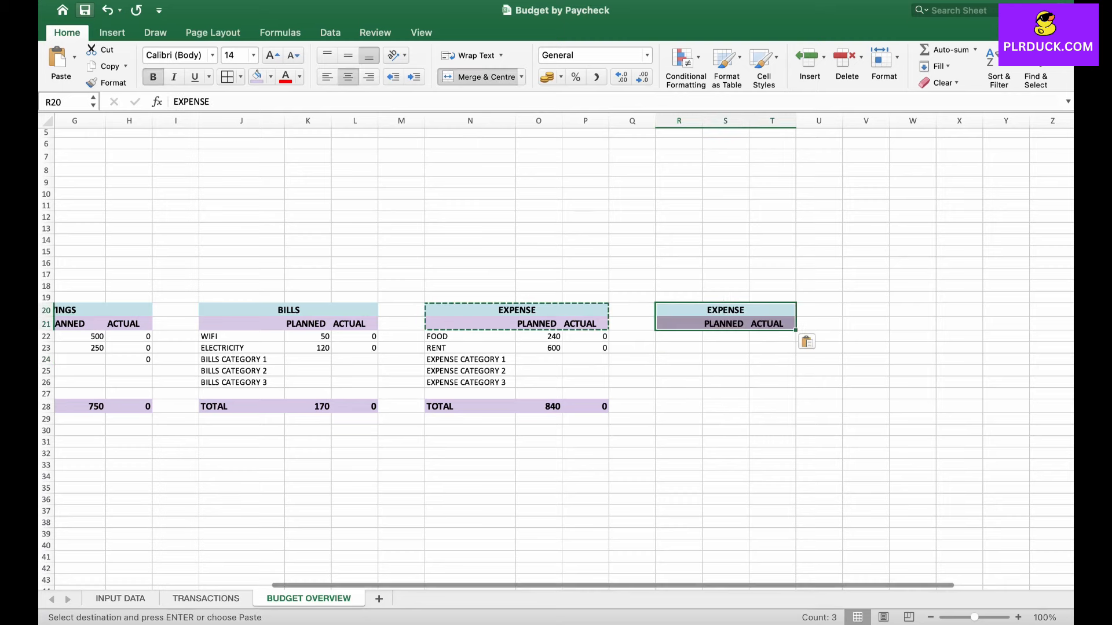
text(DEBT)
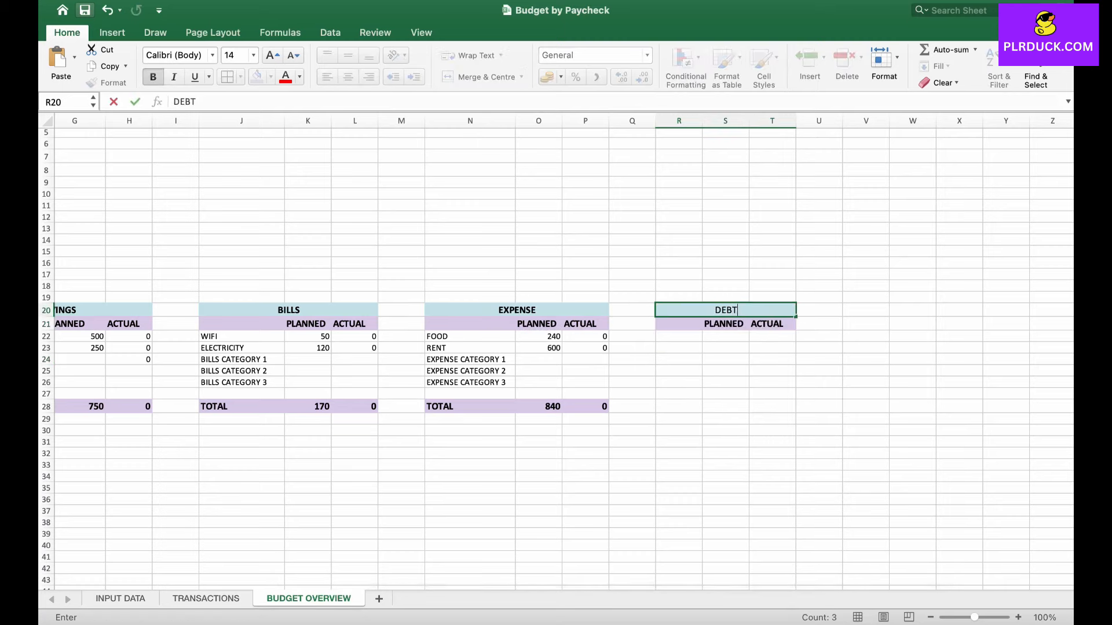
key(Return)
key(Return)
drag(701, 120, 740, 120)
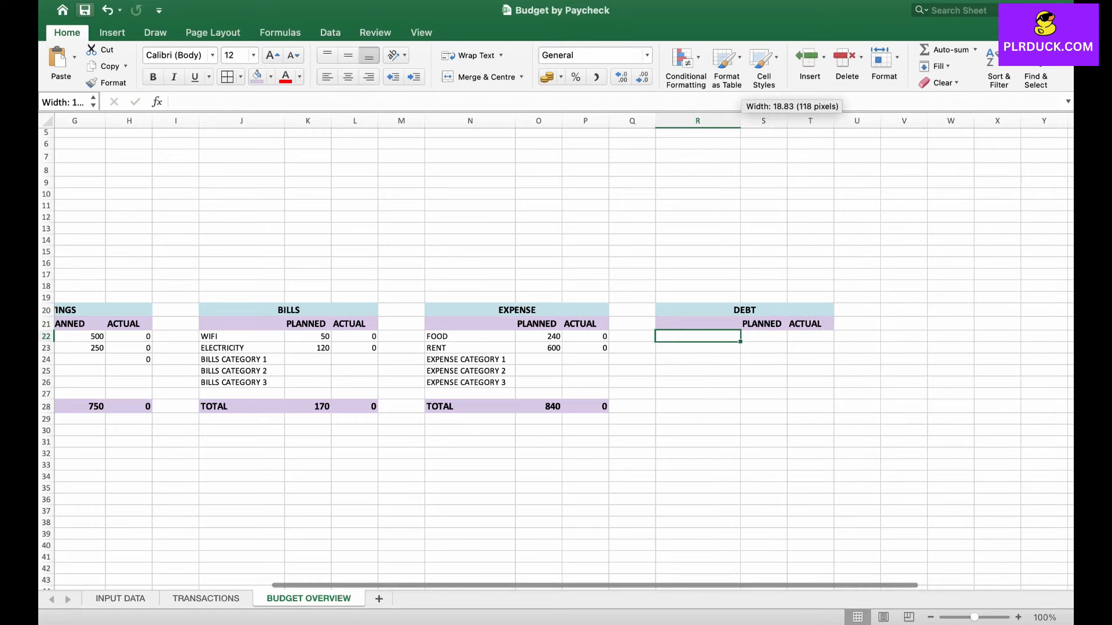
- Enter =IF('INPUT DATA '!L8="","",'INPUT DATA '!L8) in R22 and fill it down to R26
text(=IF)
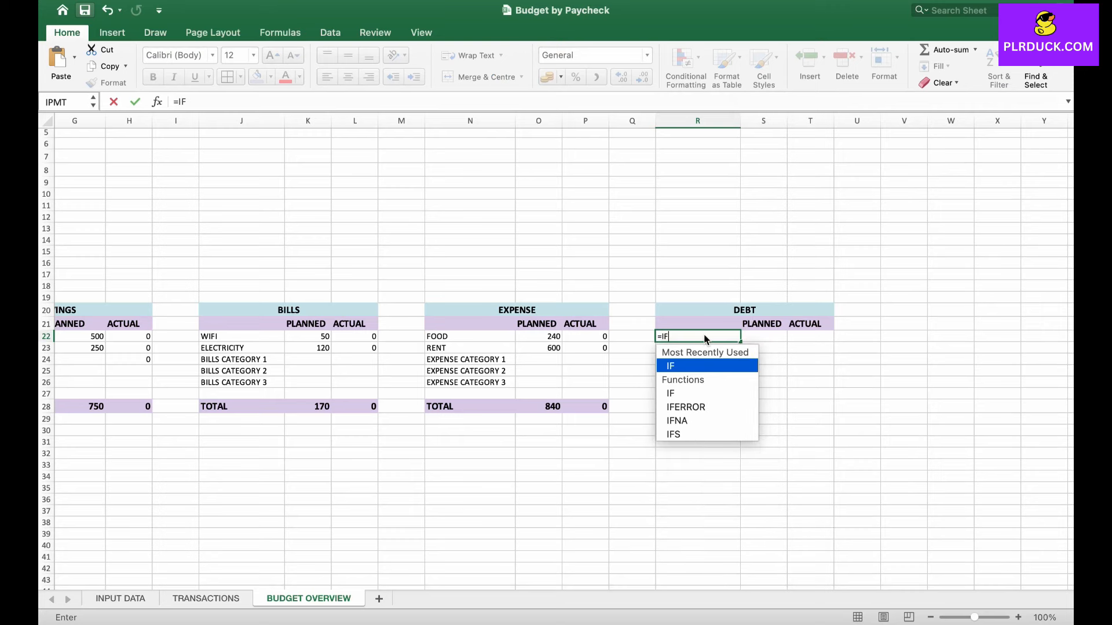
text(()
click(121, 598)
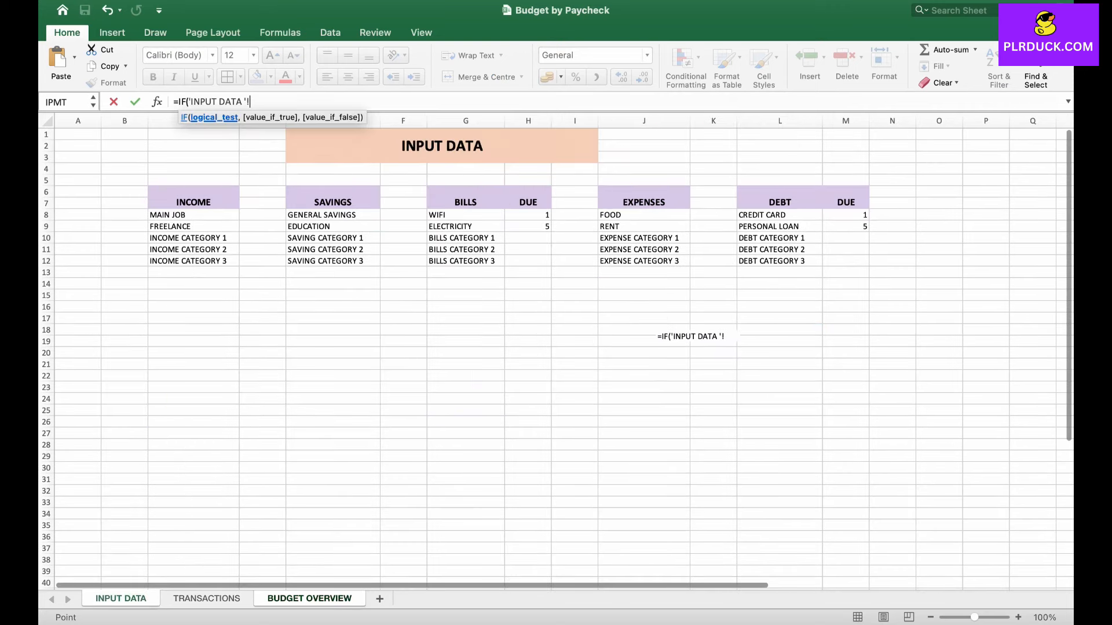
click(752, 216)
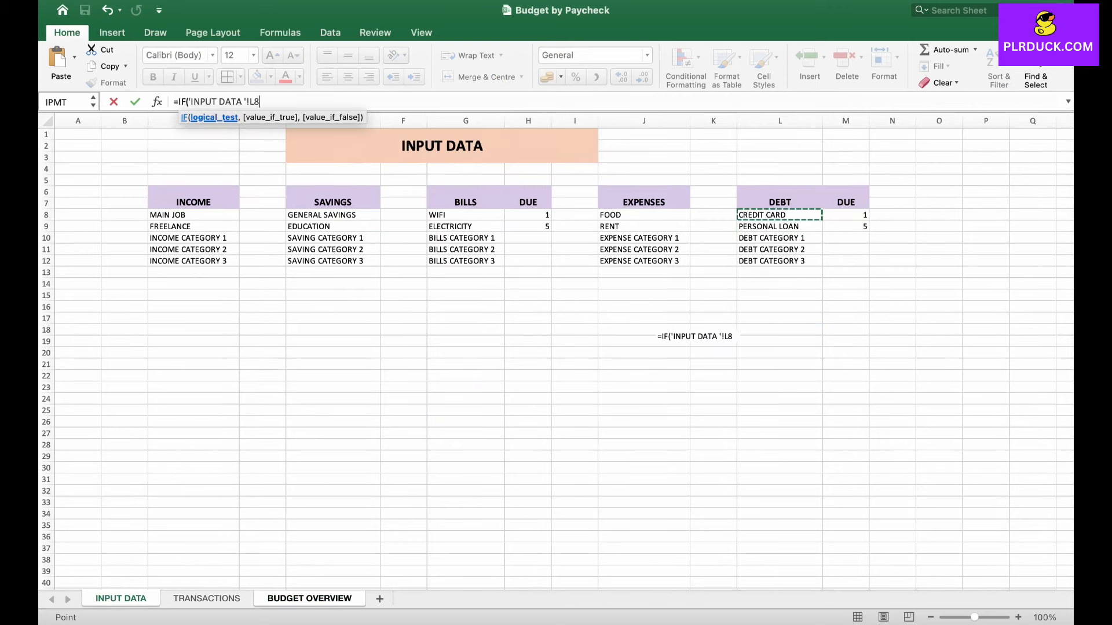
text(="","")
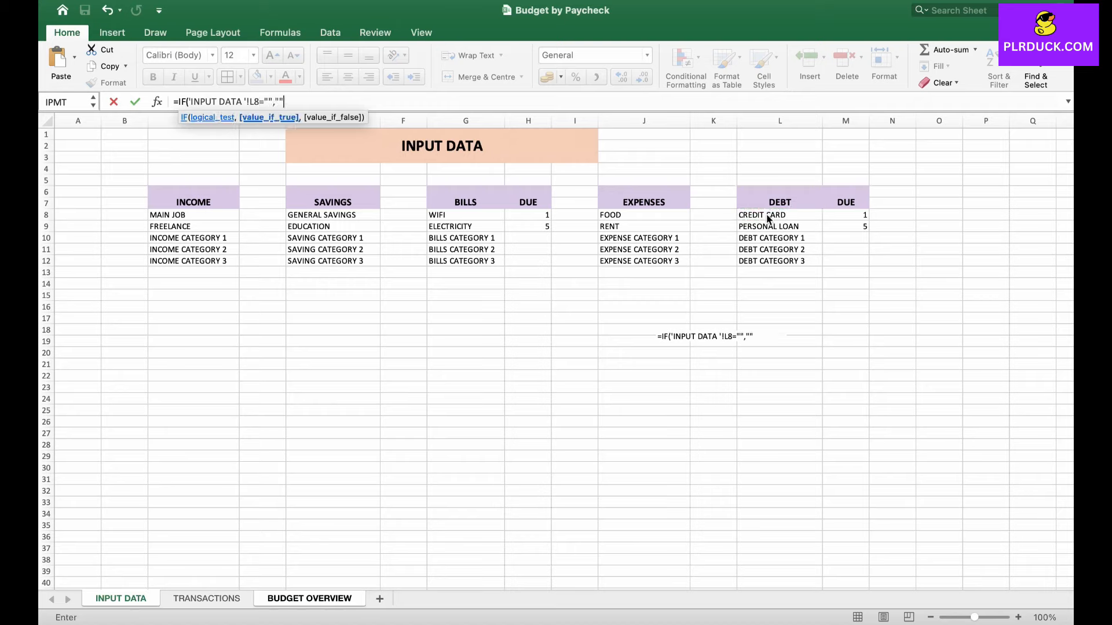
text(,)
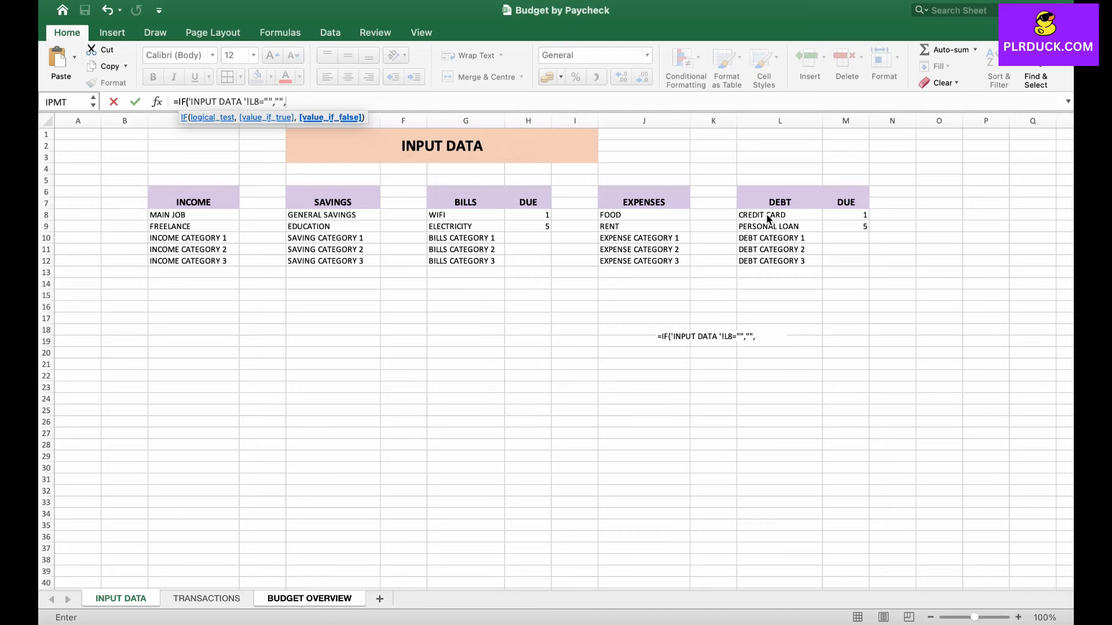
click(768, 216)
text())
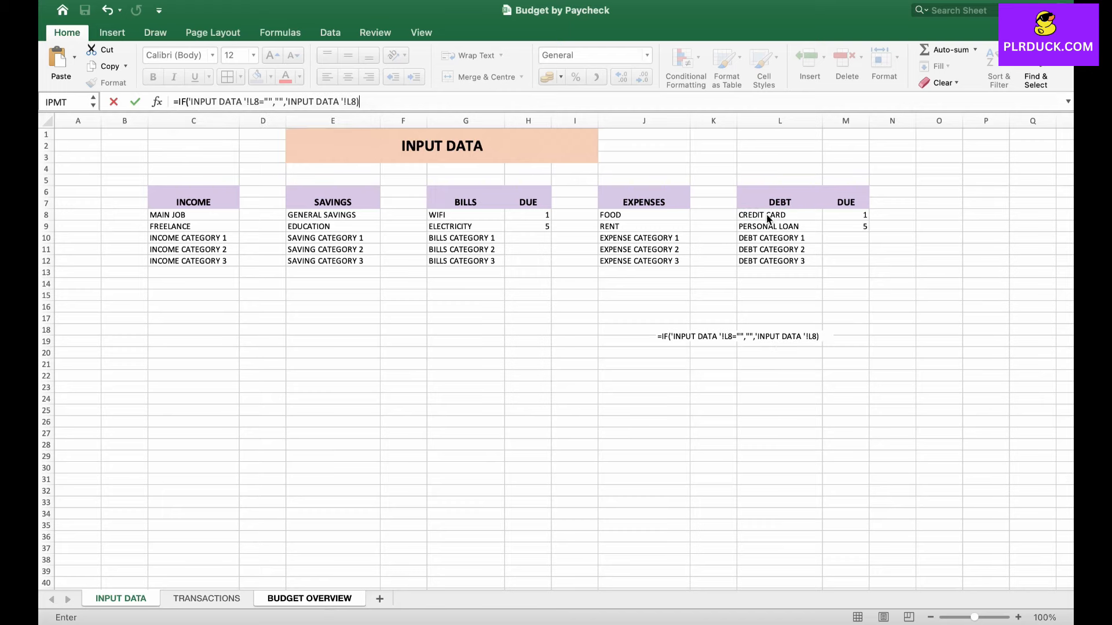
key(Return)
drag(740, 342, 740, 386)
- Enter the planned debt amounts 350 for Credit Card in S22 and 200 for Personal Loan in S23
click(763, 336)
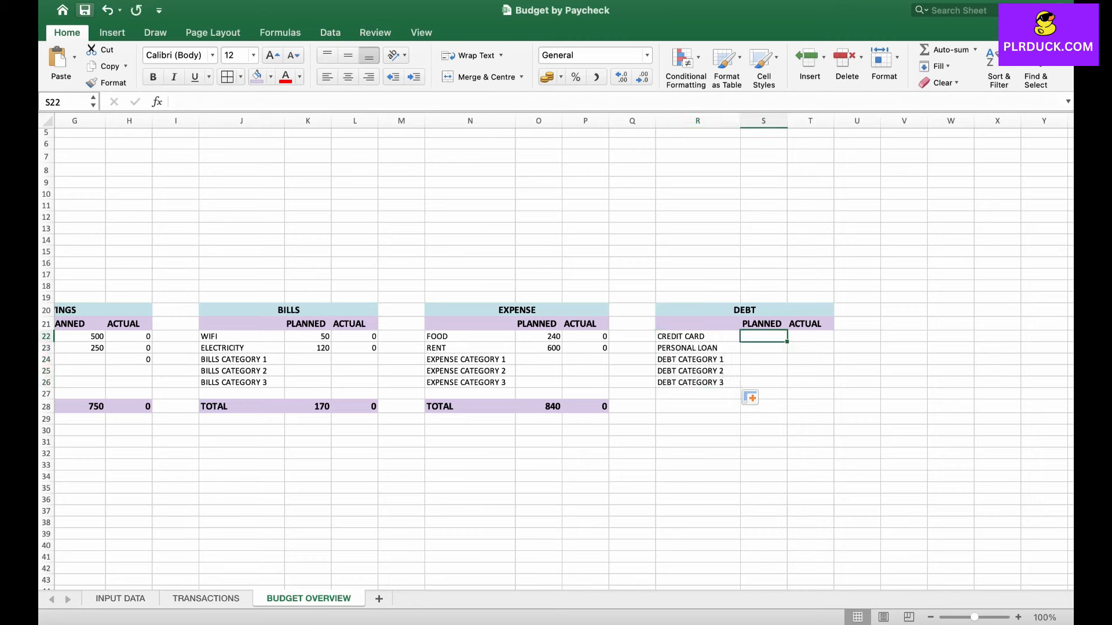
text(350)
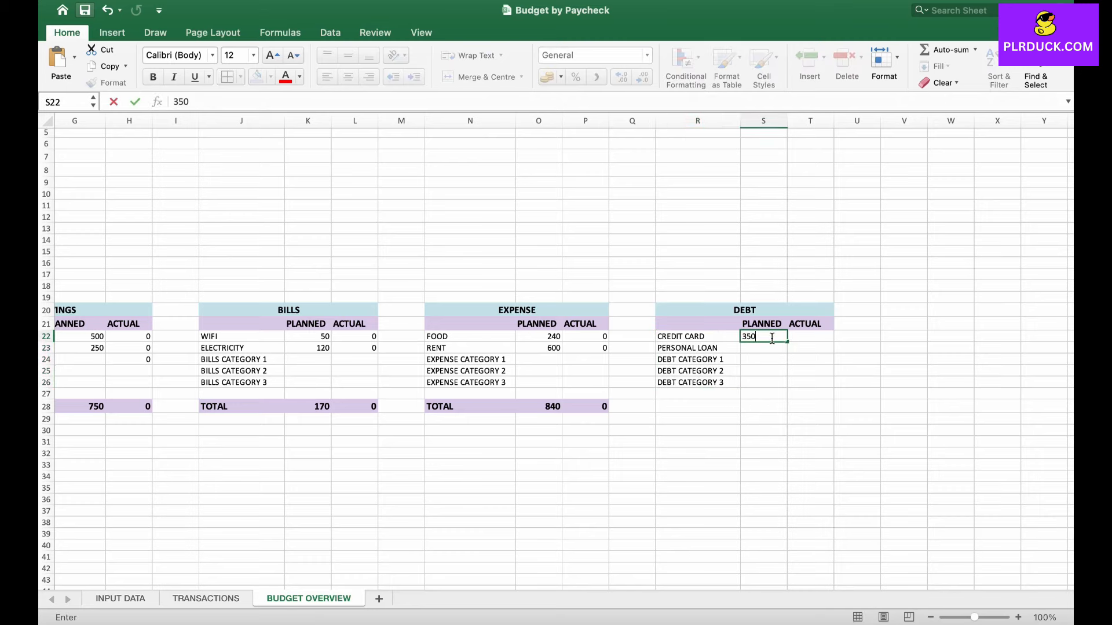
key(Return)
text(200)
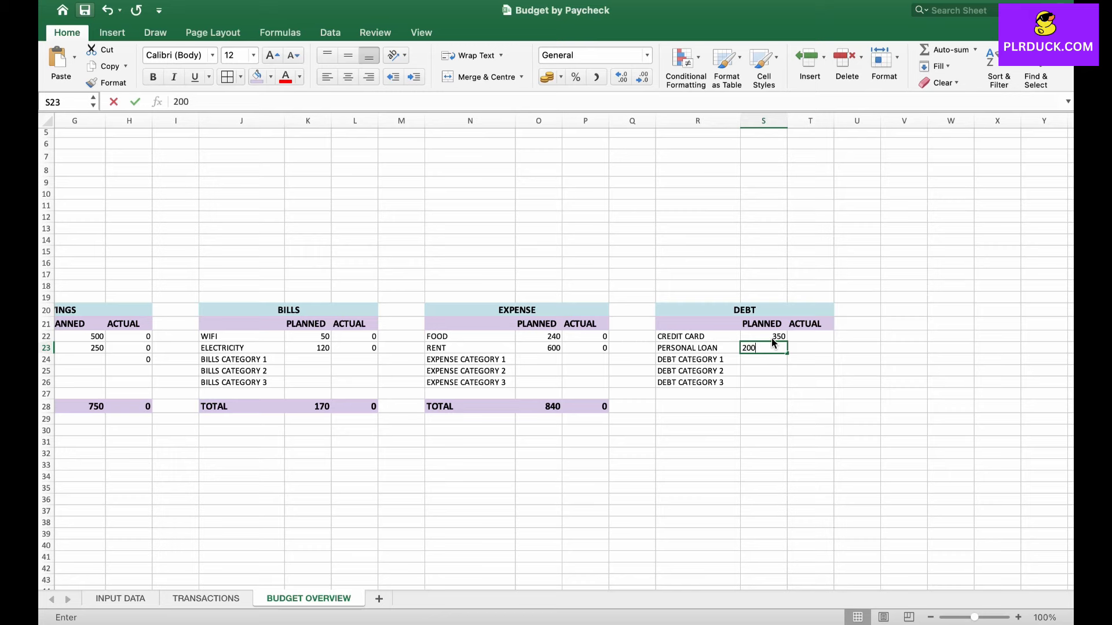
key(Return)
- Copy the Food actual-amount formula from P22 into T22 of the Debt table
click(697, 406)
click(810, 336)
click(585, 336)
key(super+c)
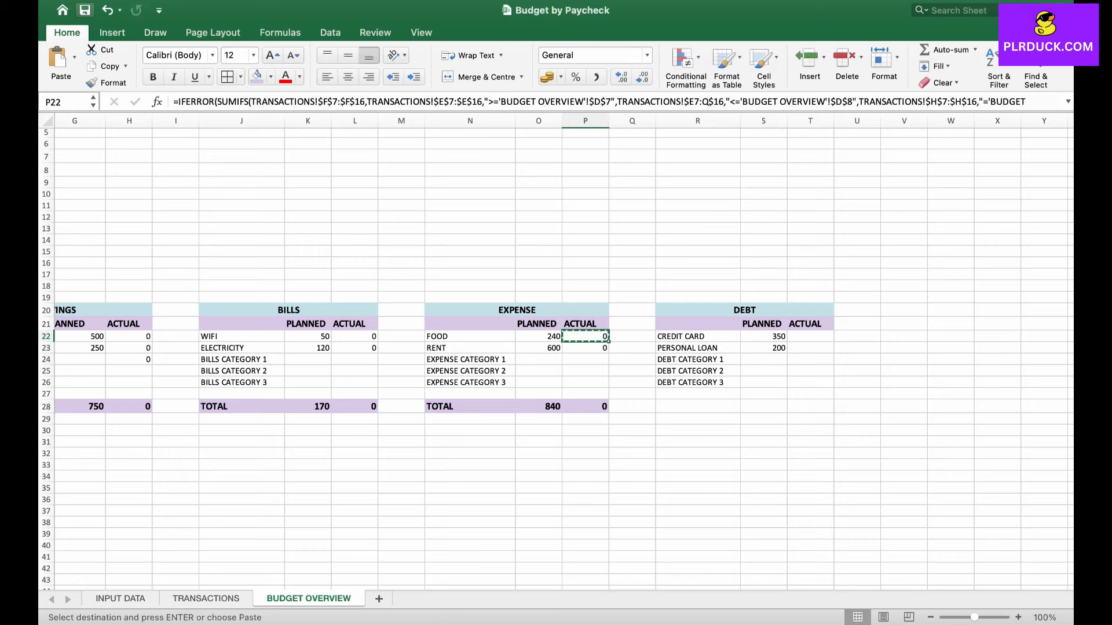
click(809, 337)
key(super+v)
- Change the category criterion in T22's formula to cell R22 and fill the formula down to T25
click(982, 101)
key(Right)
key(Right)
key(Right)
key(Right)
key(Right)
key(Right)
key(Right)
key(Right)
key(Right)
key(Right)
key(Right)
key(Right)
key(Right)
key(Right)
key(Right)
key(Right)
key(Right)
key(Right)
key(Right)
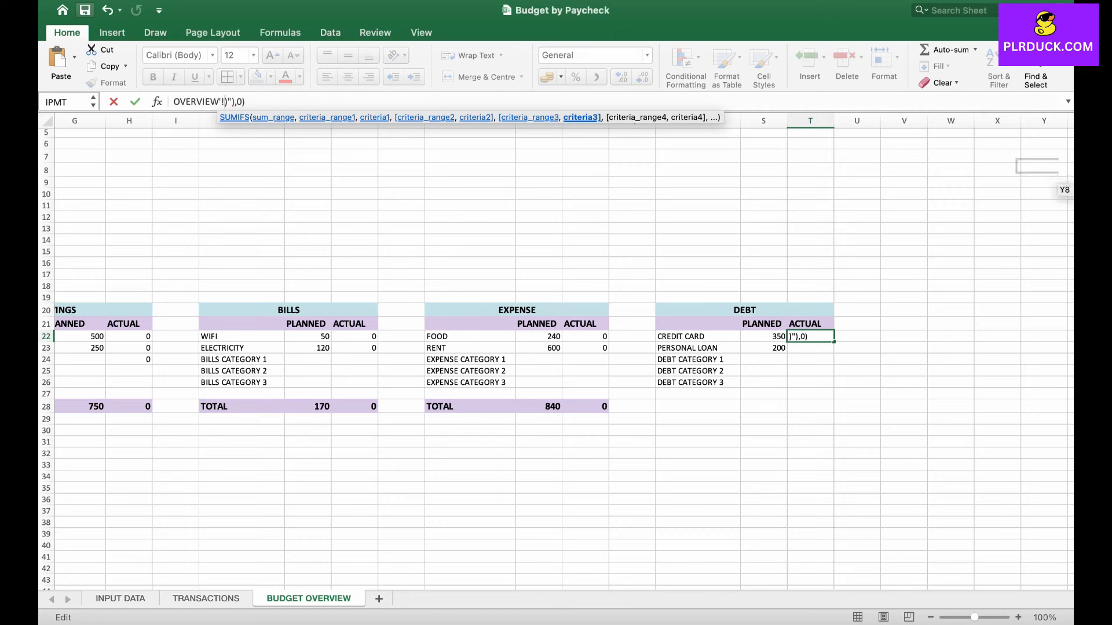
click(698, 336)
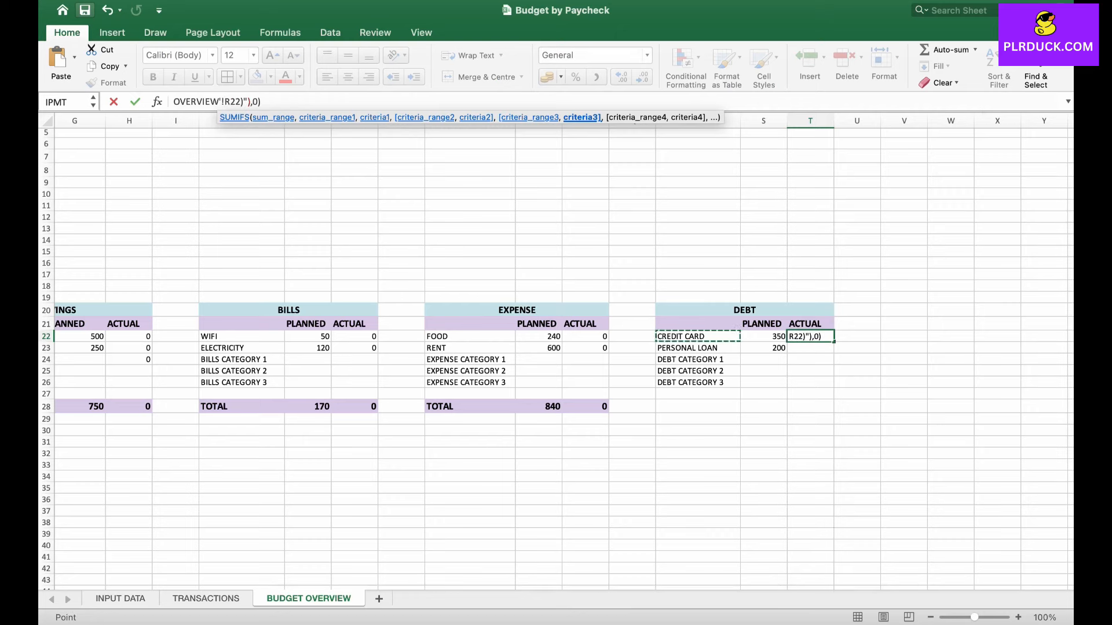
key(Return)
drag(834, 342, 833, 374)
- Label R28 TOTAL and sum the planned debt amounts S22:S26 in S28
click(698, 406)
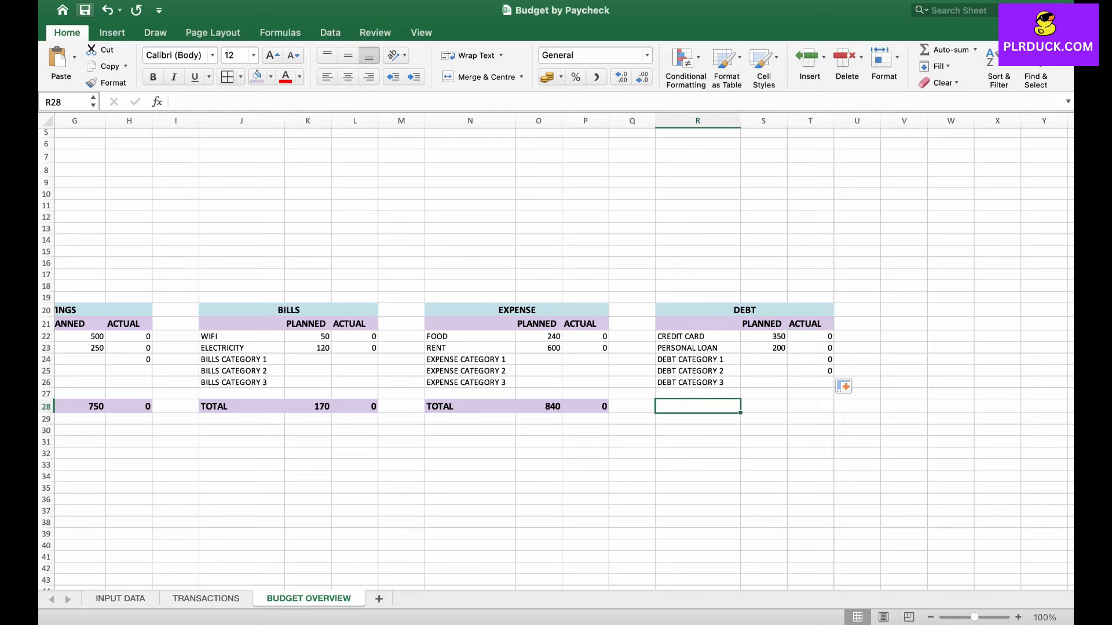
text(TOTAL)
key(Tab)
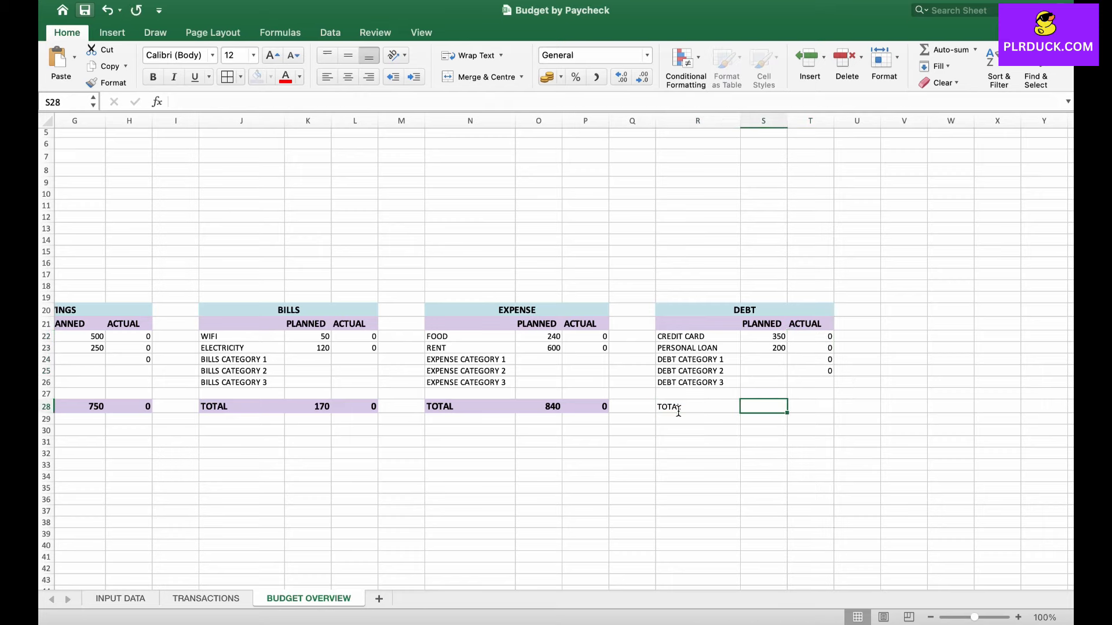
text(=SU)
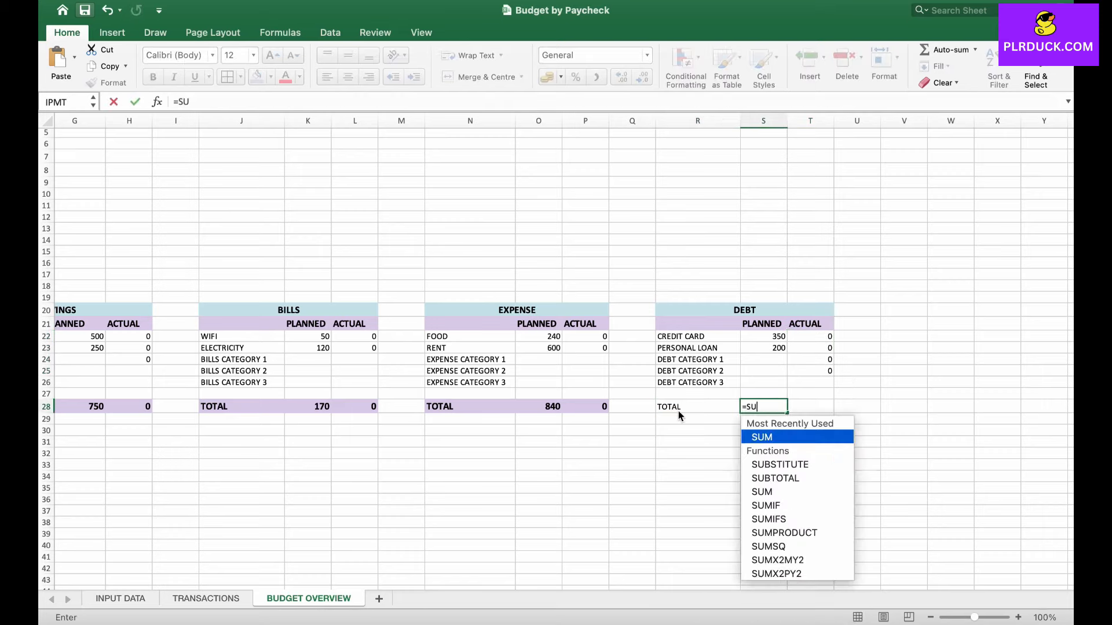
text(M()
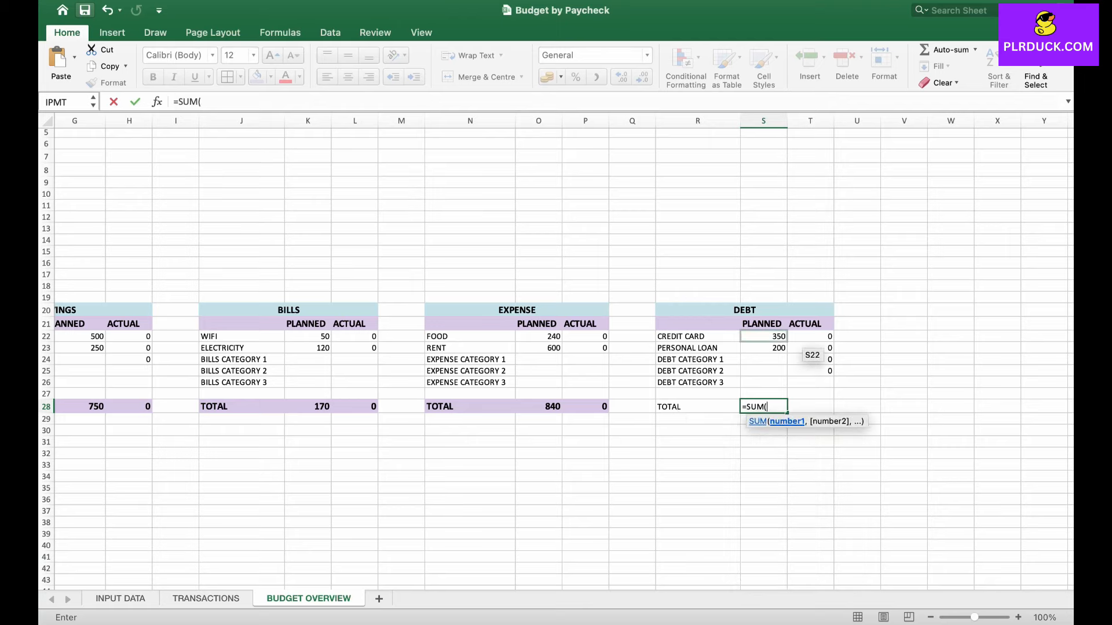
drag(776, 342, 776, 382)
text())
key(Return)
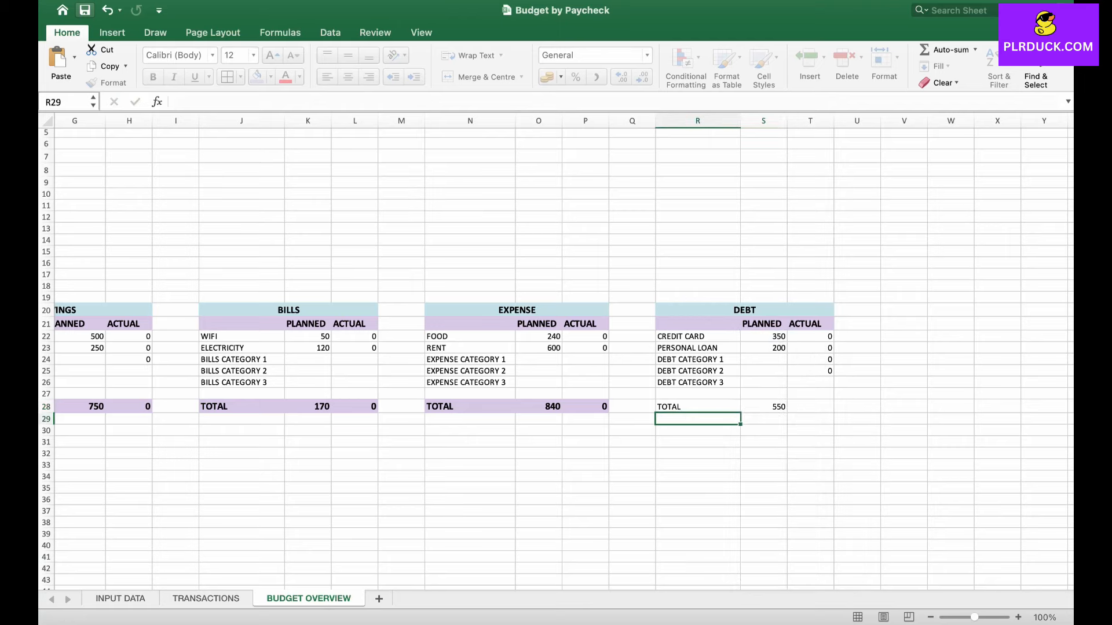
- Sum the actual debt amounts T22:T26 in cell T28 of the Debt table
click(817, 407)
text(=SUM)
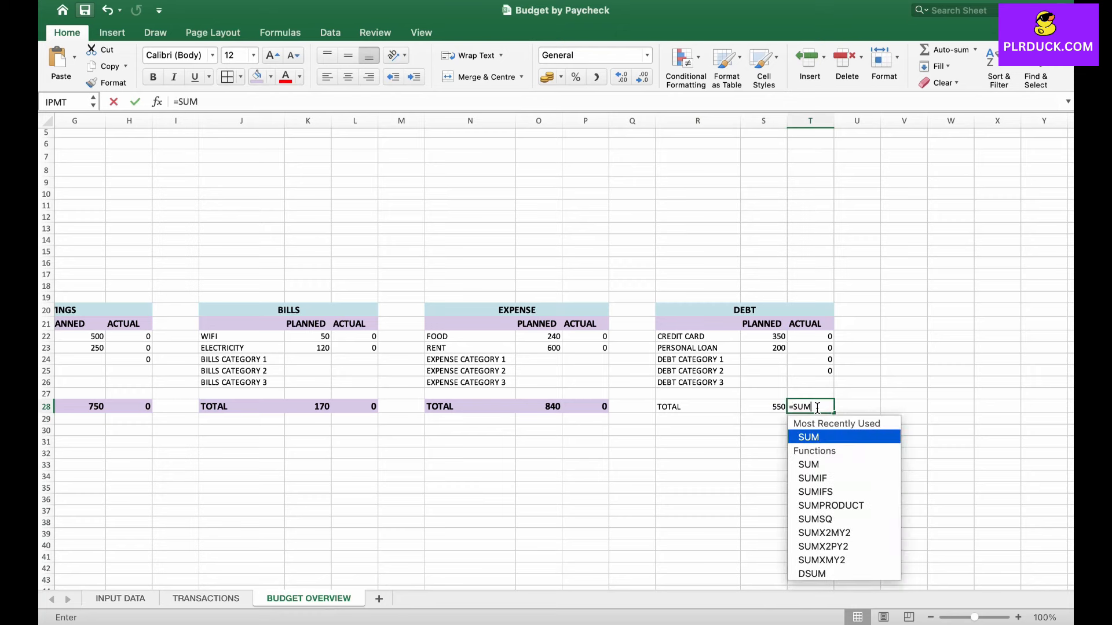
text(()
drag(825, 335, 825, 382)
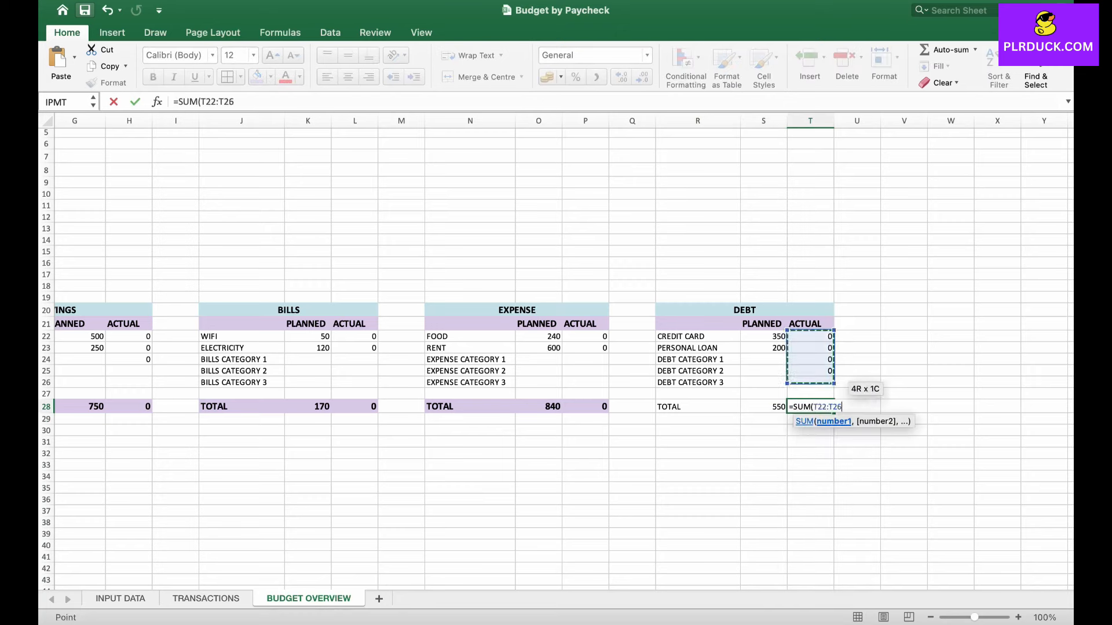
text())
key(Return)
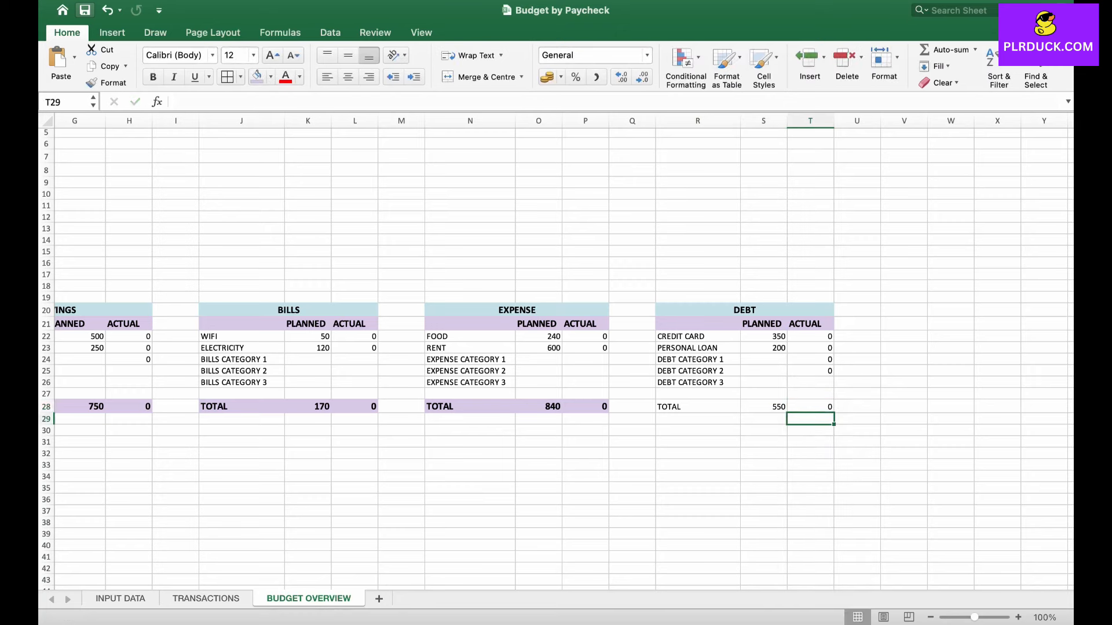
- Format the Debt table's total row R28:T28 with the light purple fill and larger bold text
scroll(556, 348, left, 10)
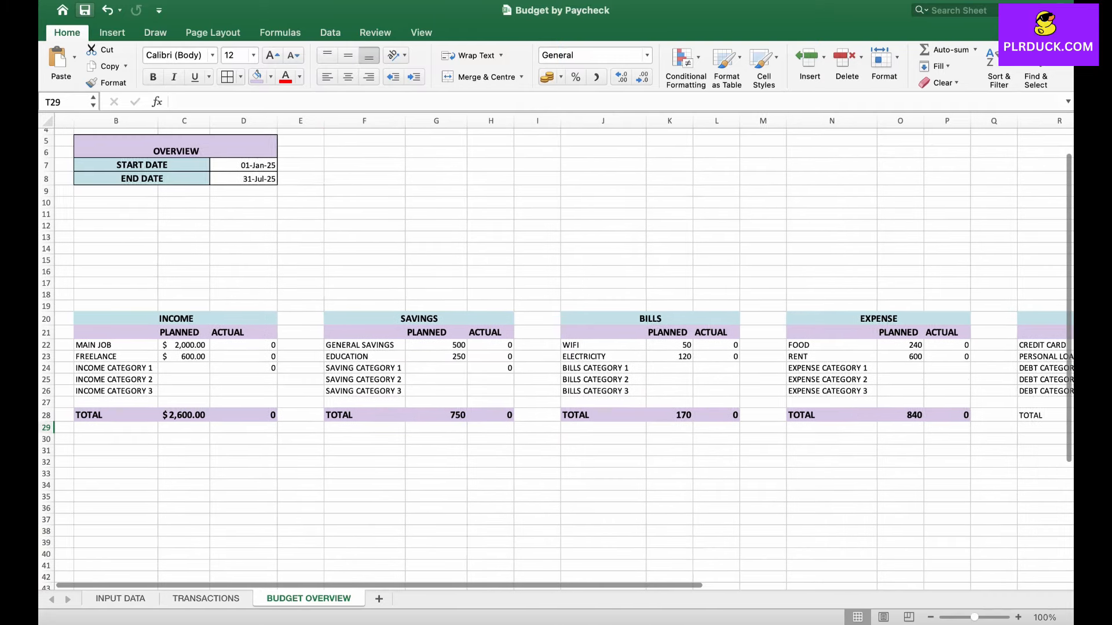
click(743, 446)
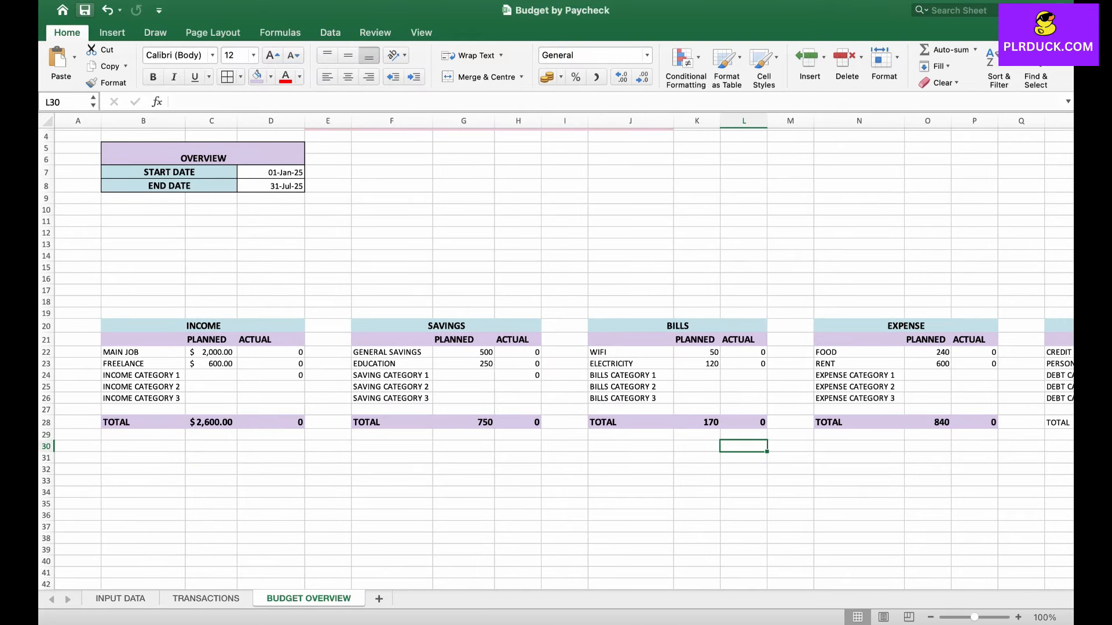
scroll(556, 347, right, 5)
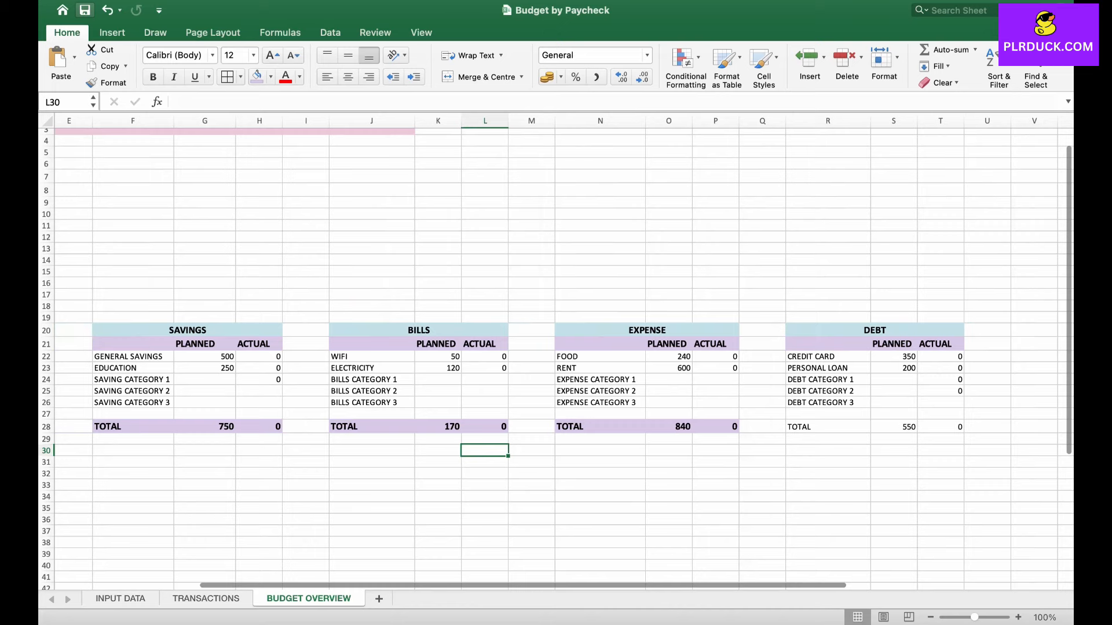
drag(811, 427, 944, 427)
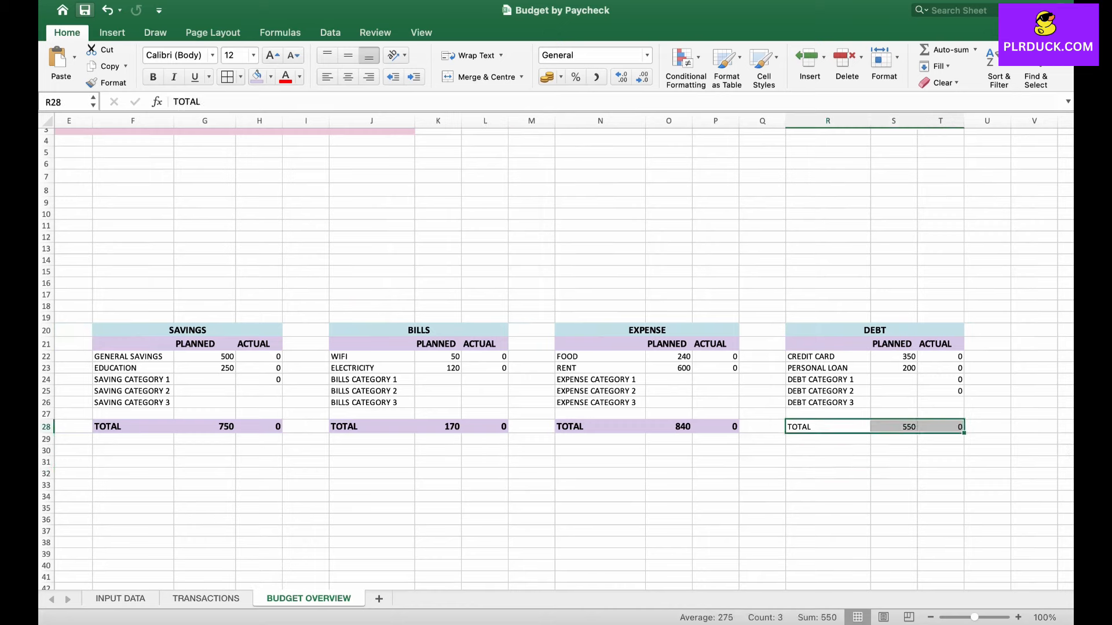
click(256, 77)
click(273, 55)
click(152, 76)
click(371, 260)
- Merge and centre B11:D11 below the date table and title it OVERVIEW
scroll(555, 347, left, 5)
scroll(555, 347, up, 1)
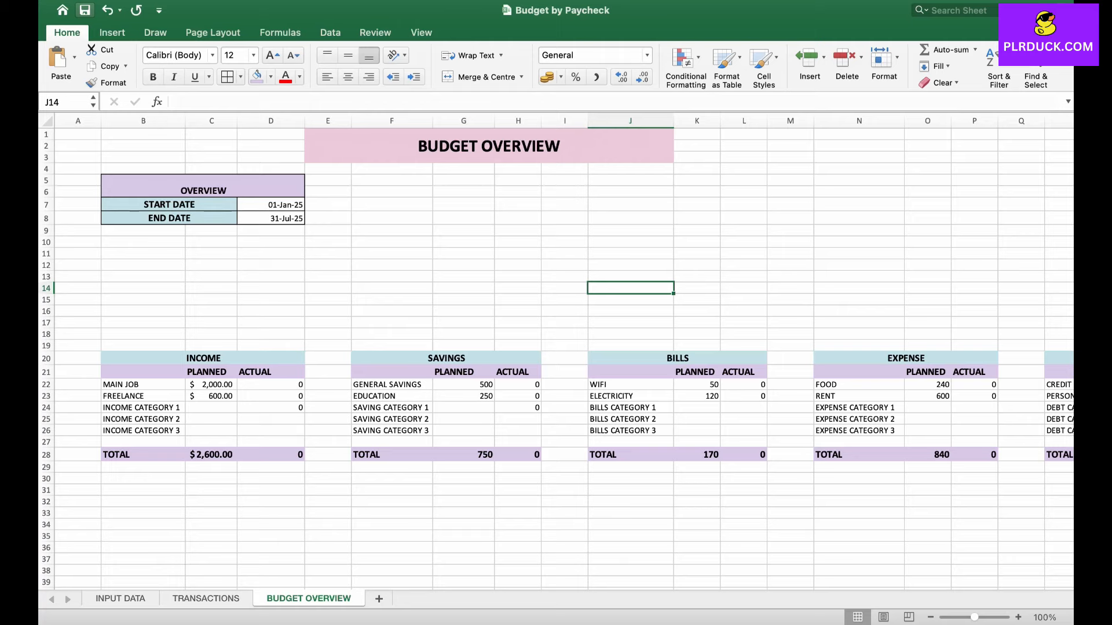
drag(143, 253, 270, 253)
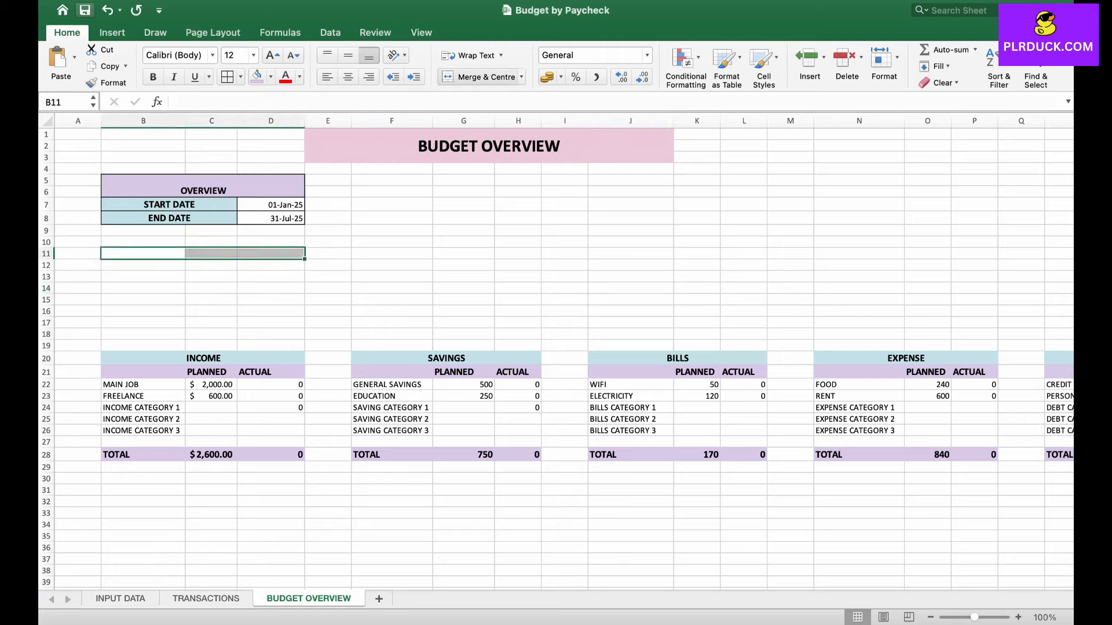
click(480, 77)
text(OVERVIEW)
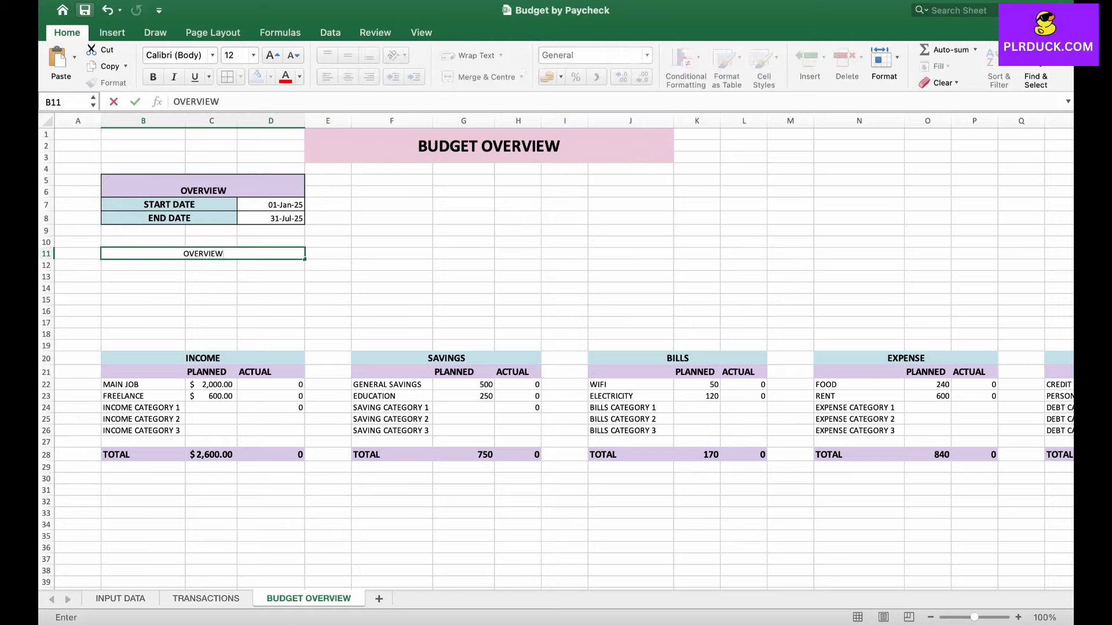
key(Return)
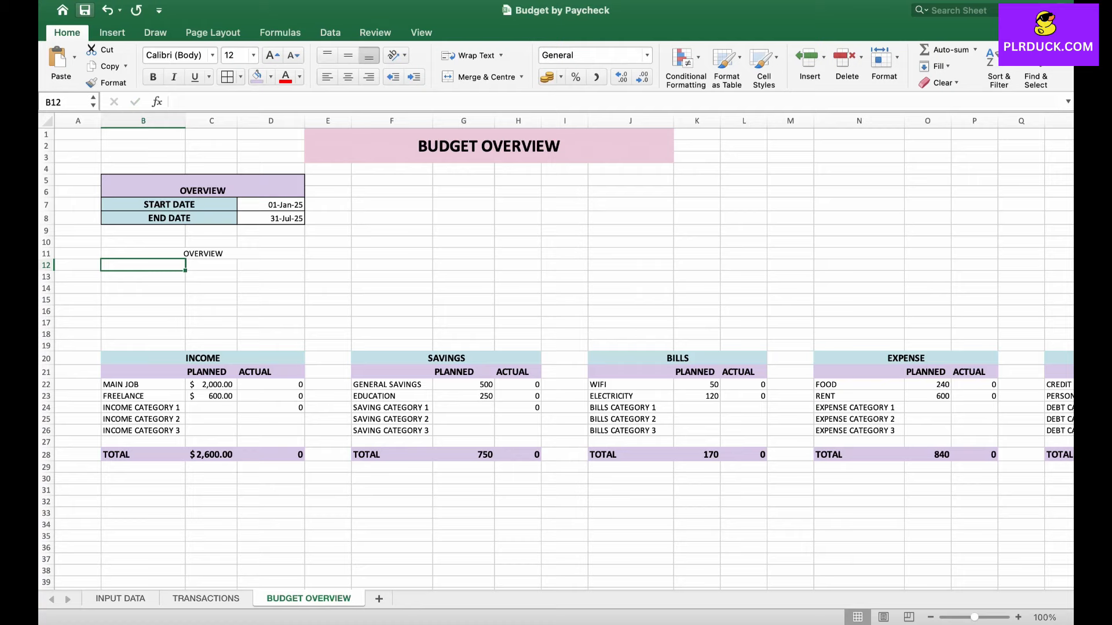
- Enter the column headings PLANNED in C12 and ACTUAL in D12
click(211, 265)
text(PLANNED)
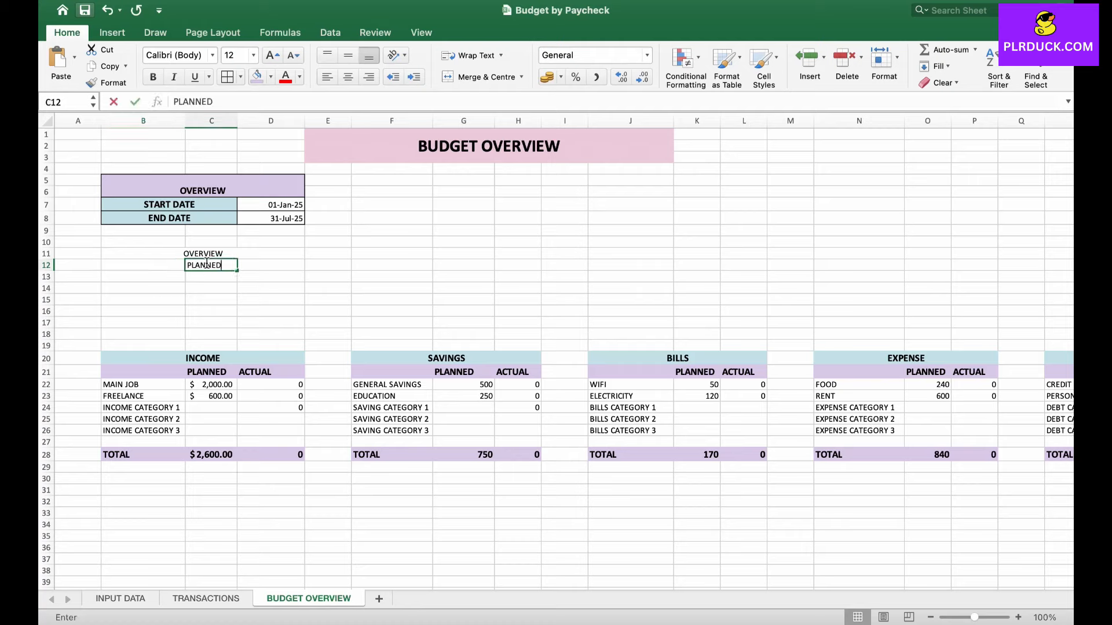
key(Tab)
text(ACTUAL)
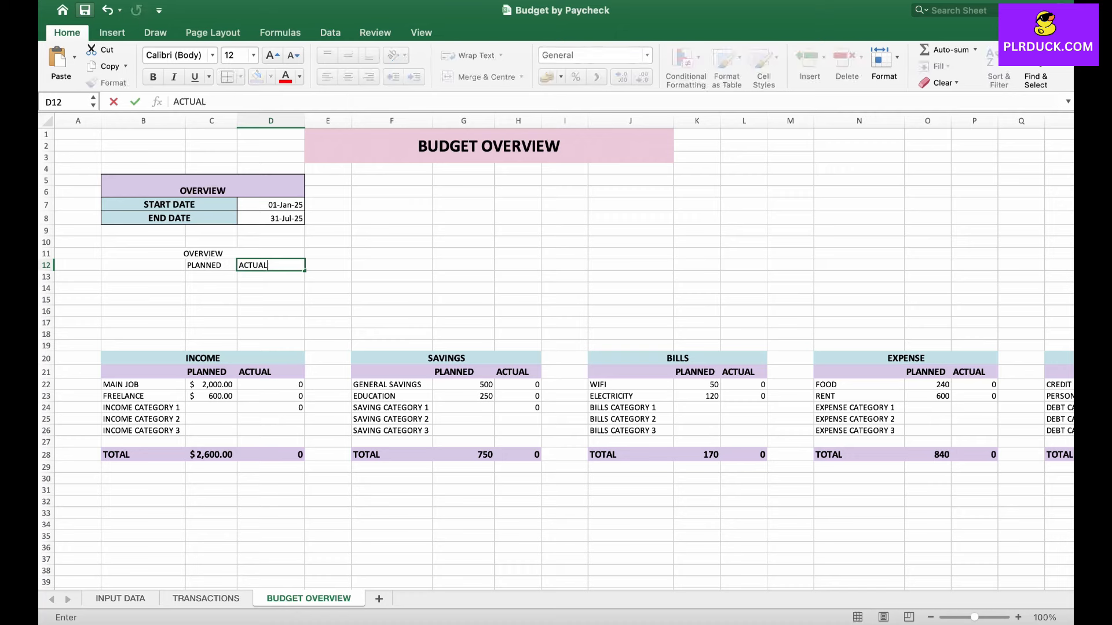
- Fill the OVERVIEW title row B11:D11 with light orange and the heading row B12:D12 with light blue
drag(145, 253, 272, 254)
click(483, 76)
click(270, 77)
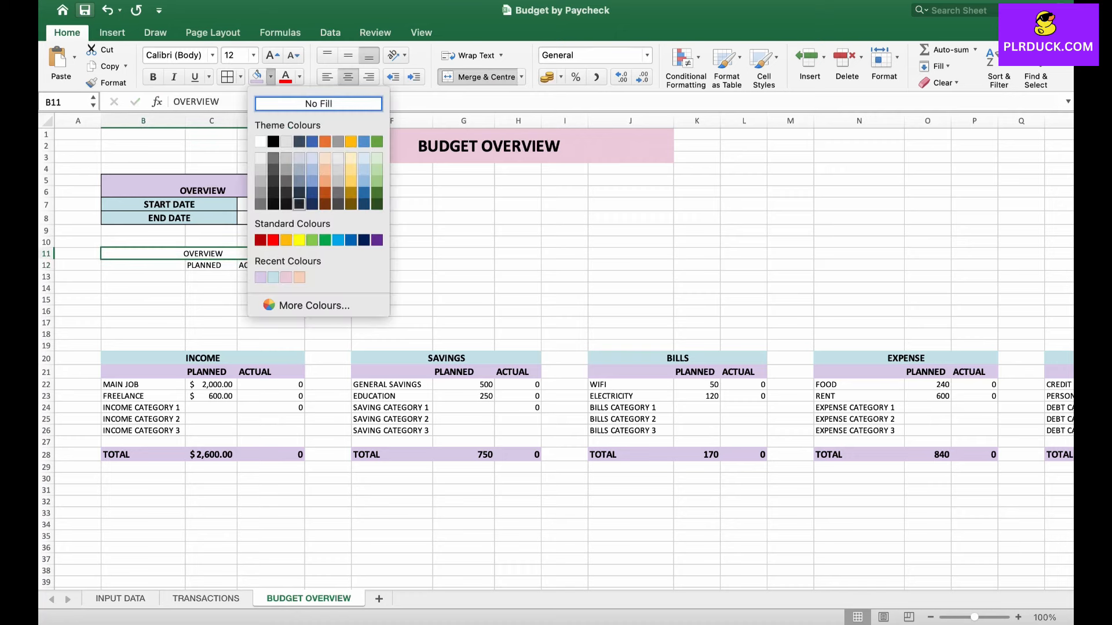
click(300, 277)
drag(145, 265, 271, 265)
click(270, 77)
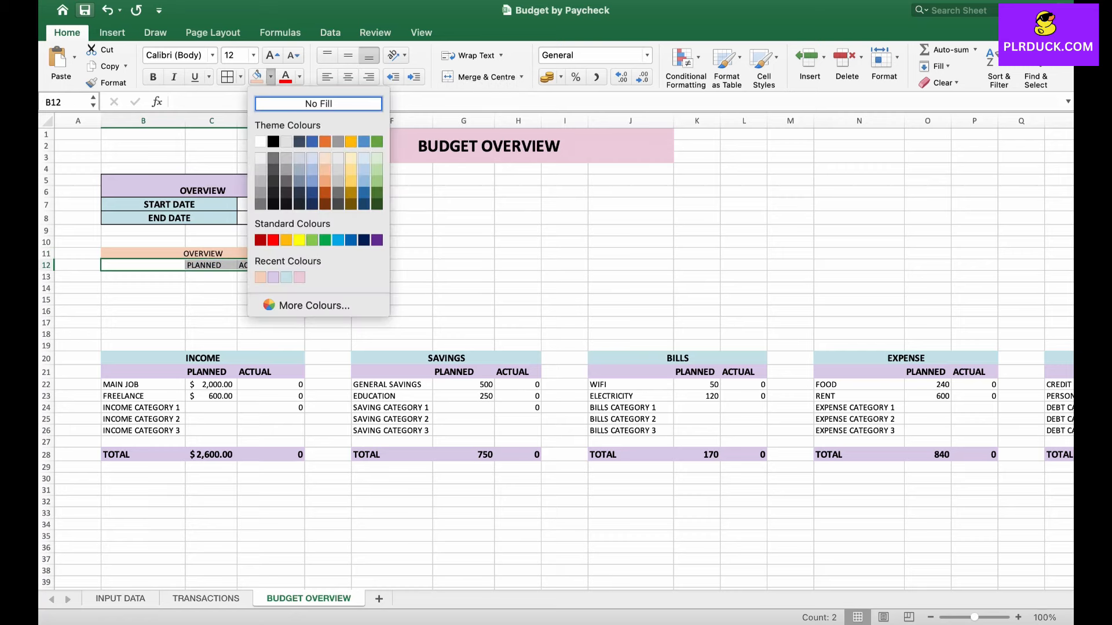
click(286, 277)
- Make the title and headings in B11:D12 bold and increase their font size
drag(173, 253, 272, 265)
click(153, 77)
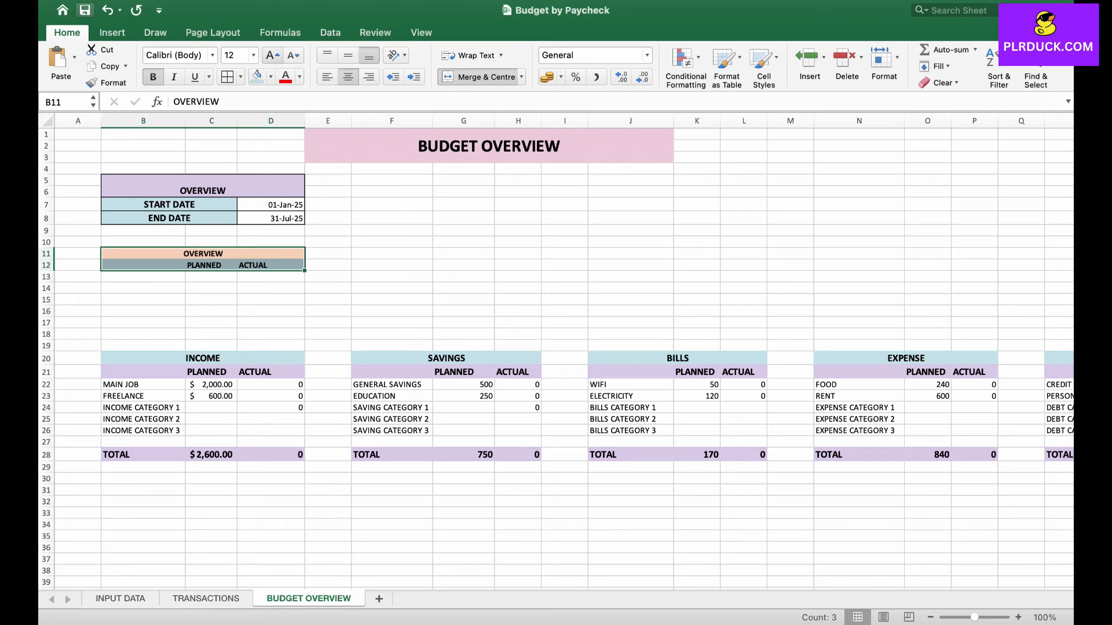
click(273, 55)
- Enter the row labels ROLLOVER, INCOME and INCOME SAVED in B13:B15
click(143, 281)
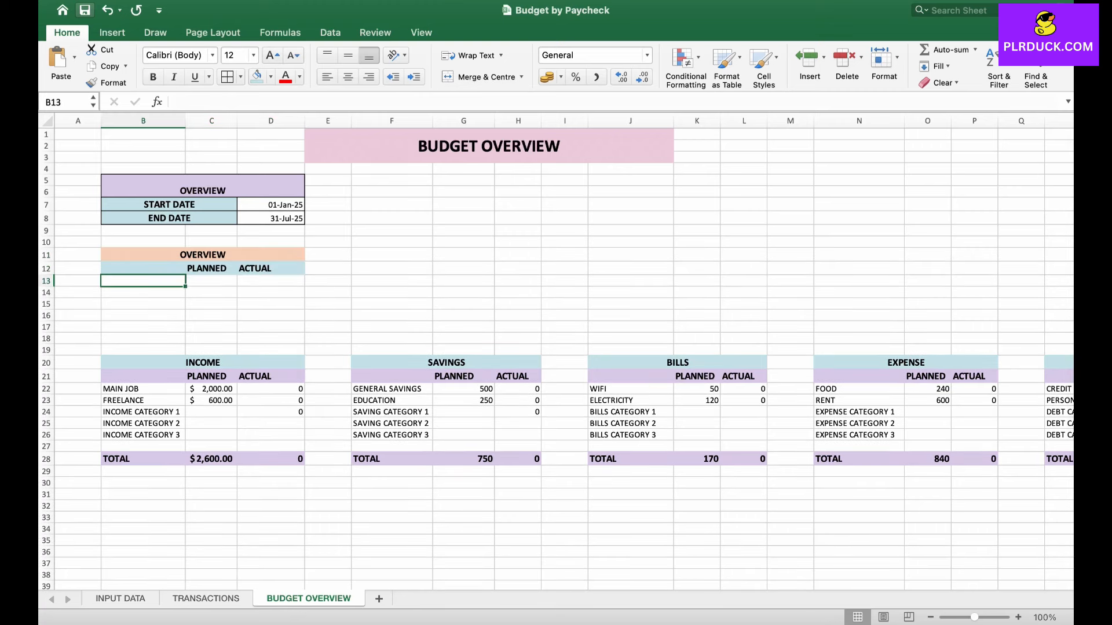
text(ROLLOVER)
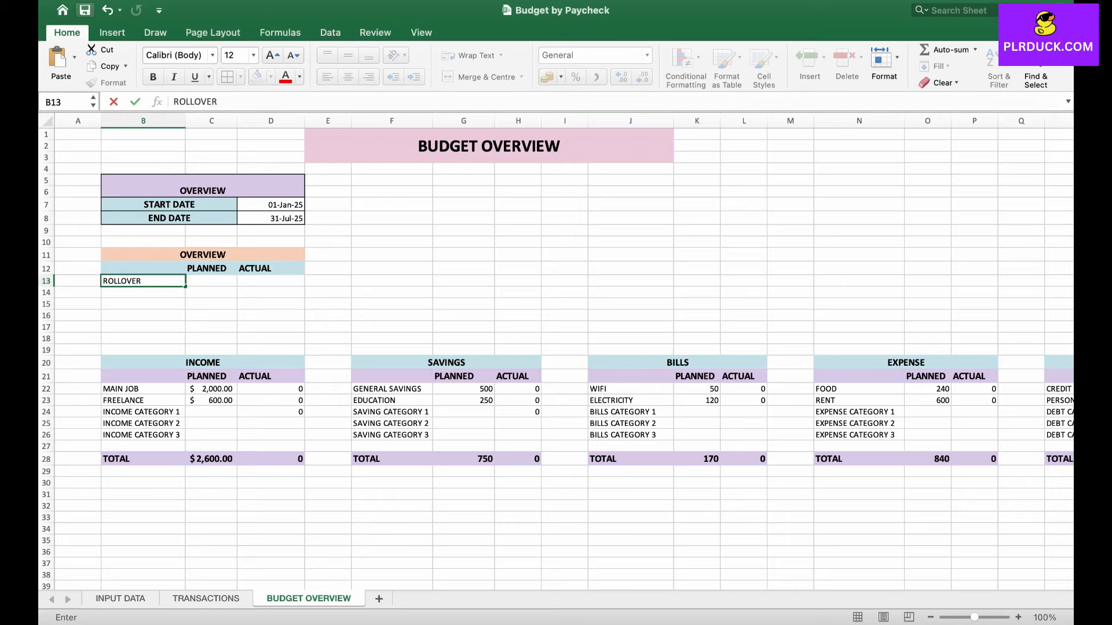
key(Return)
text(INCOME)
key(Return)
text(INCOM)
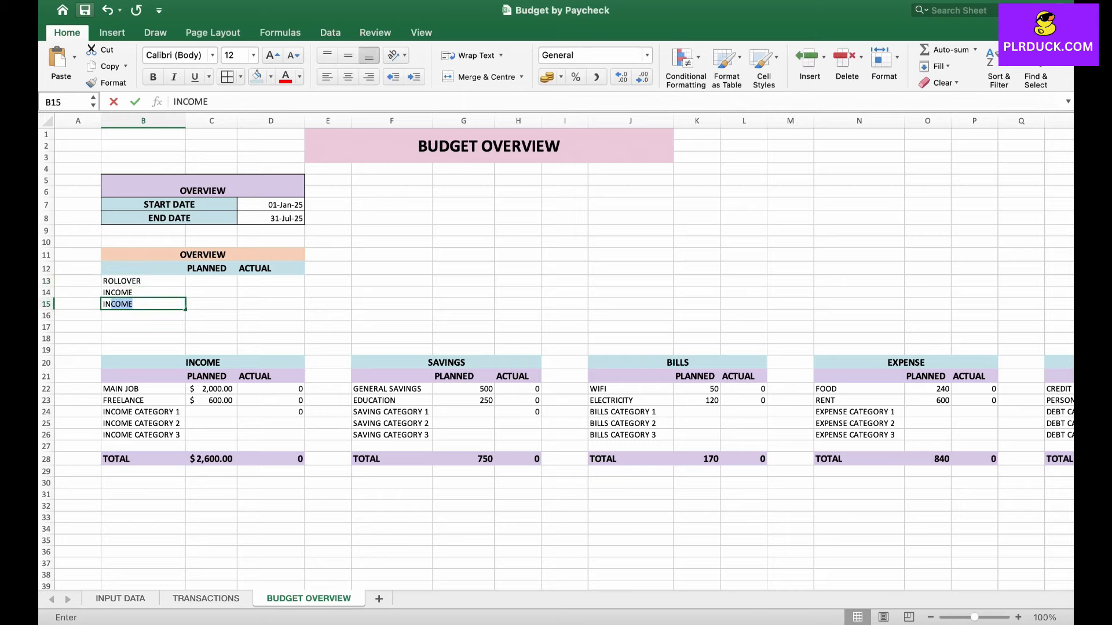
text(E)
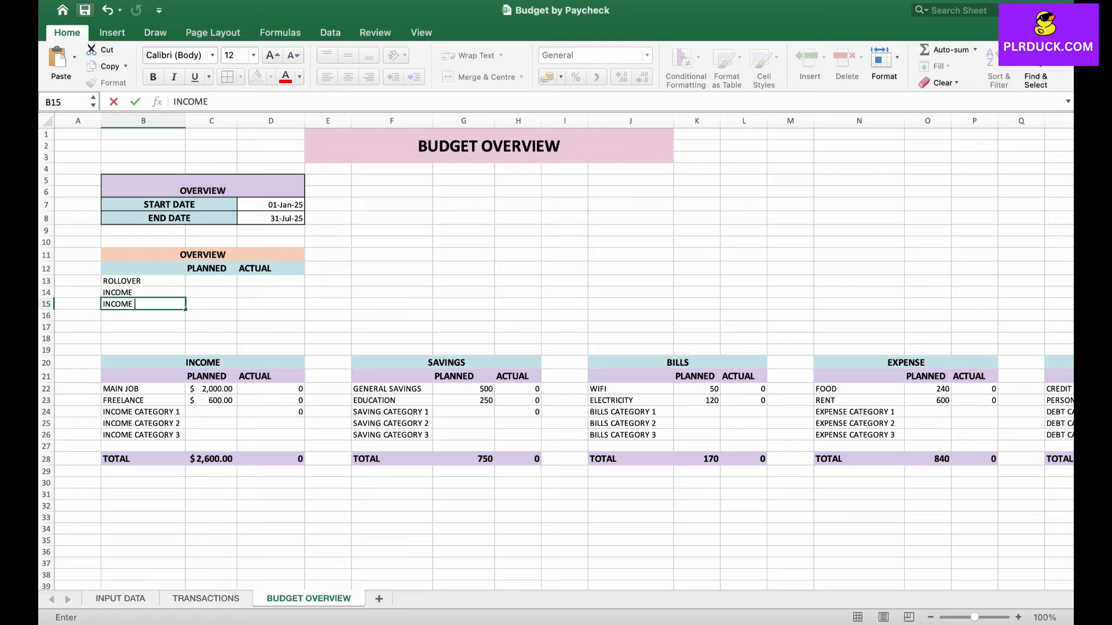
text( SAVED)
key(Return)
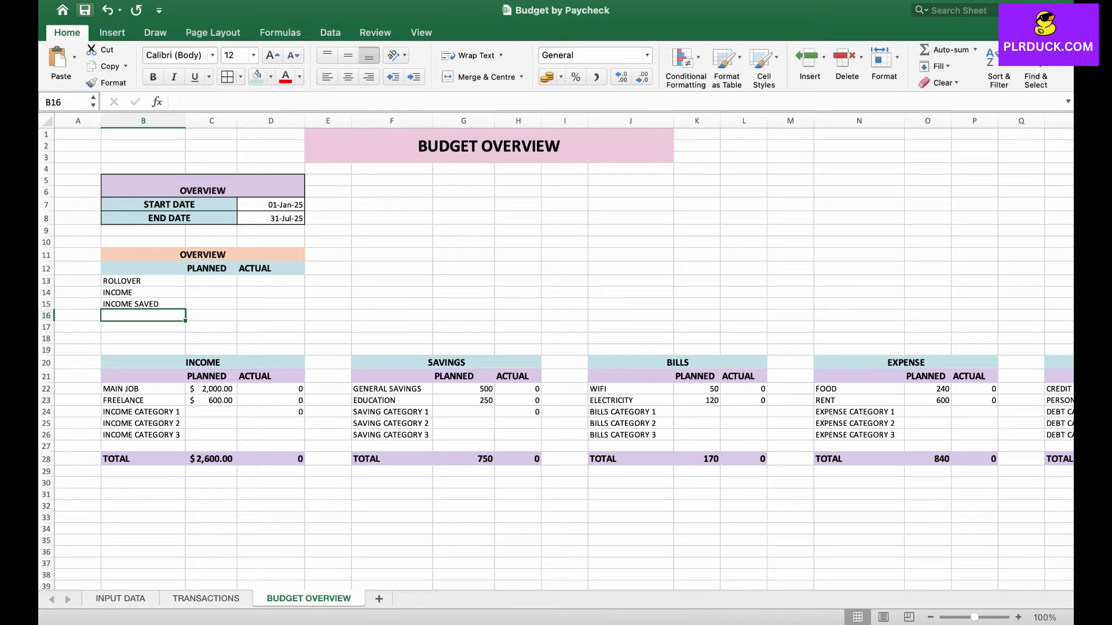
- Add the row labels INCOME SPENT in B16 and DEBT PAID OFF in B17
text(INCOME)
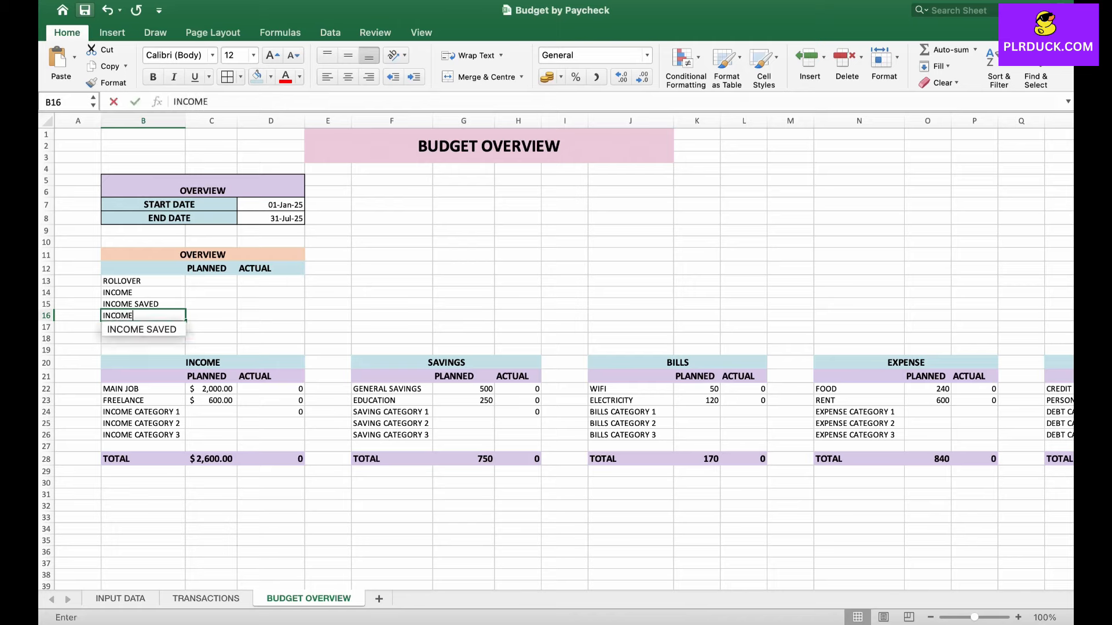
text( SPENT)
key(Return)
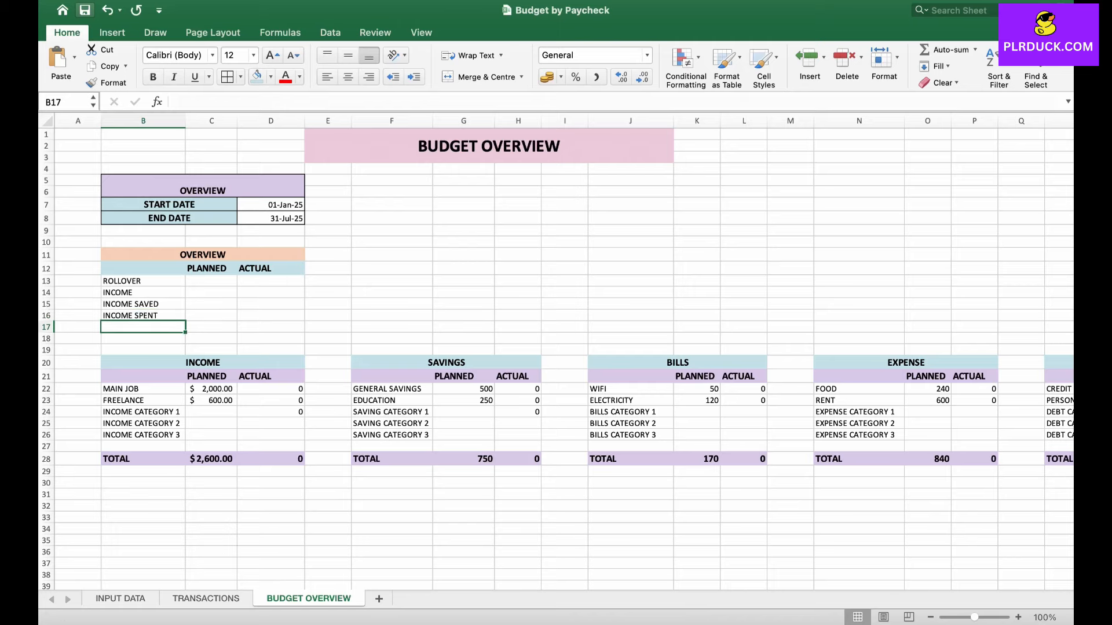
text(DE)
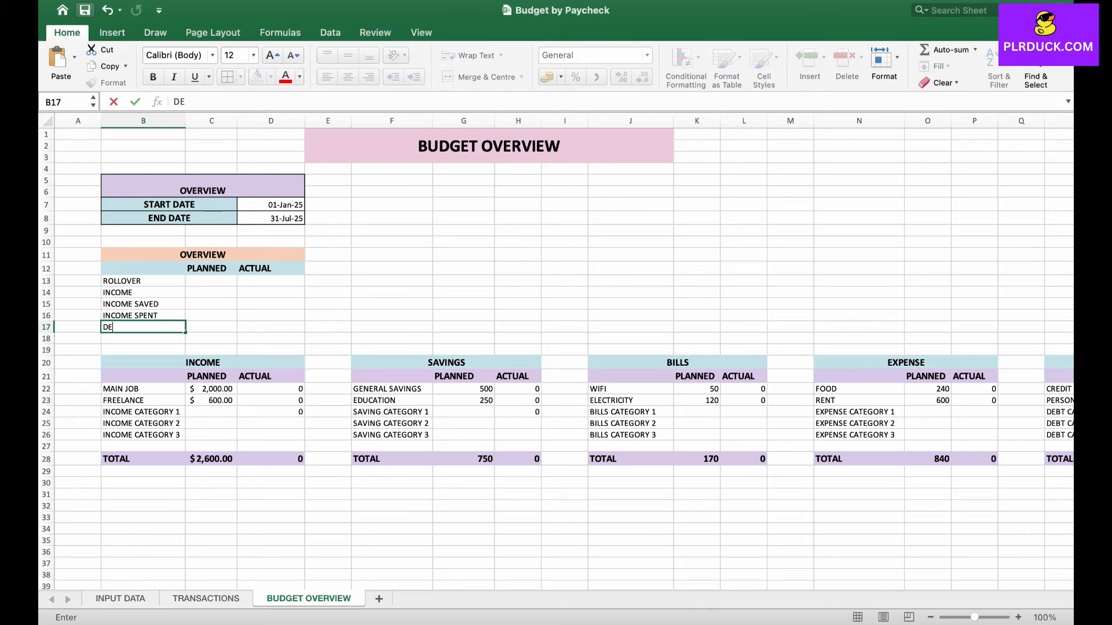
text(BT PAID OFF)
- Enter 1000 as the planned rollover amount in C13
click(211, 281)
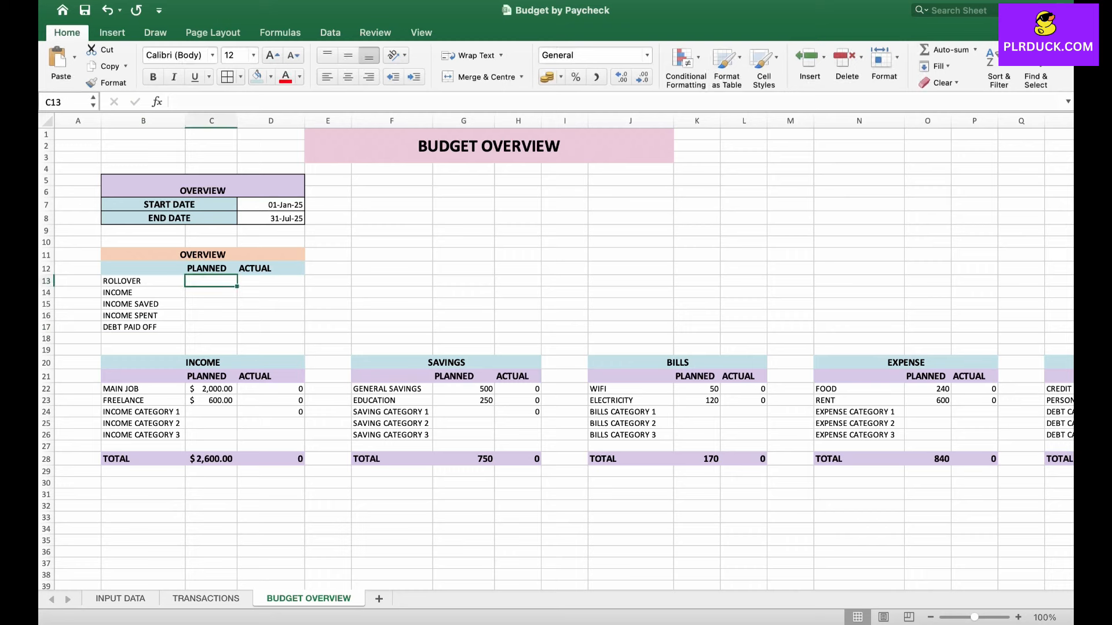
text(1000)
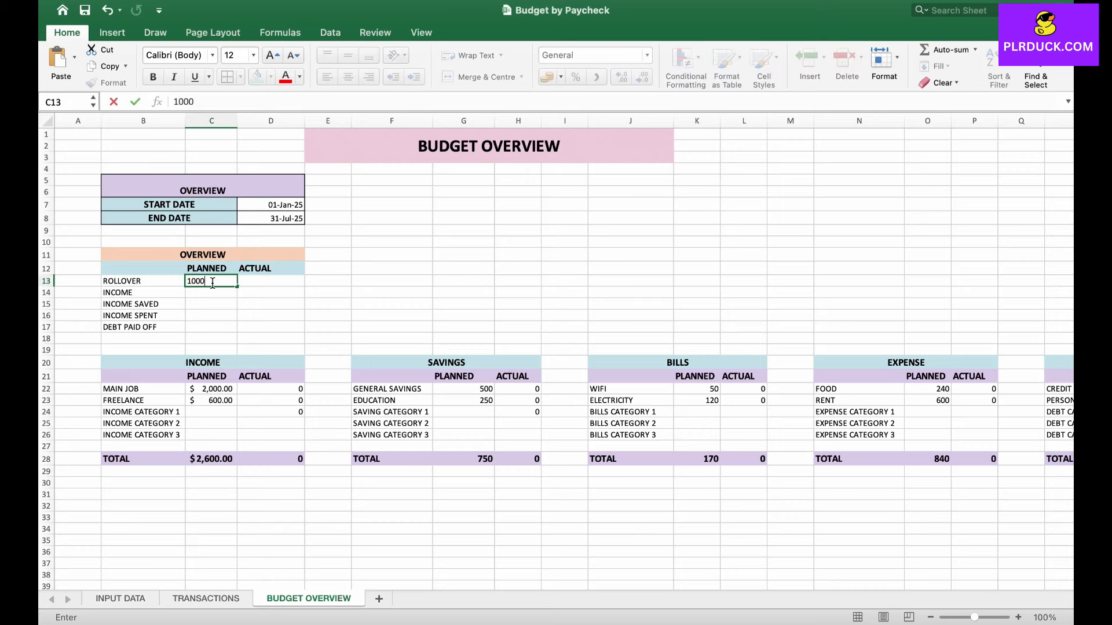
key(Return)
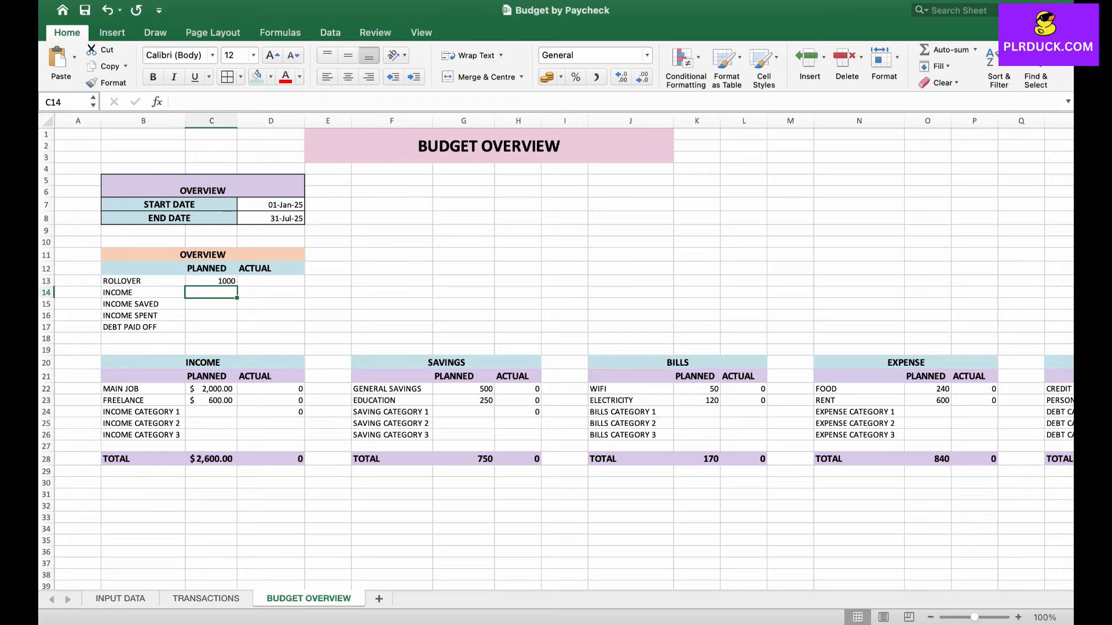
- Link planned Income in C14 to the Income total C28 and planned Income Saved in C15 to the Savings total G28
text(=)
click(234, 464)
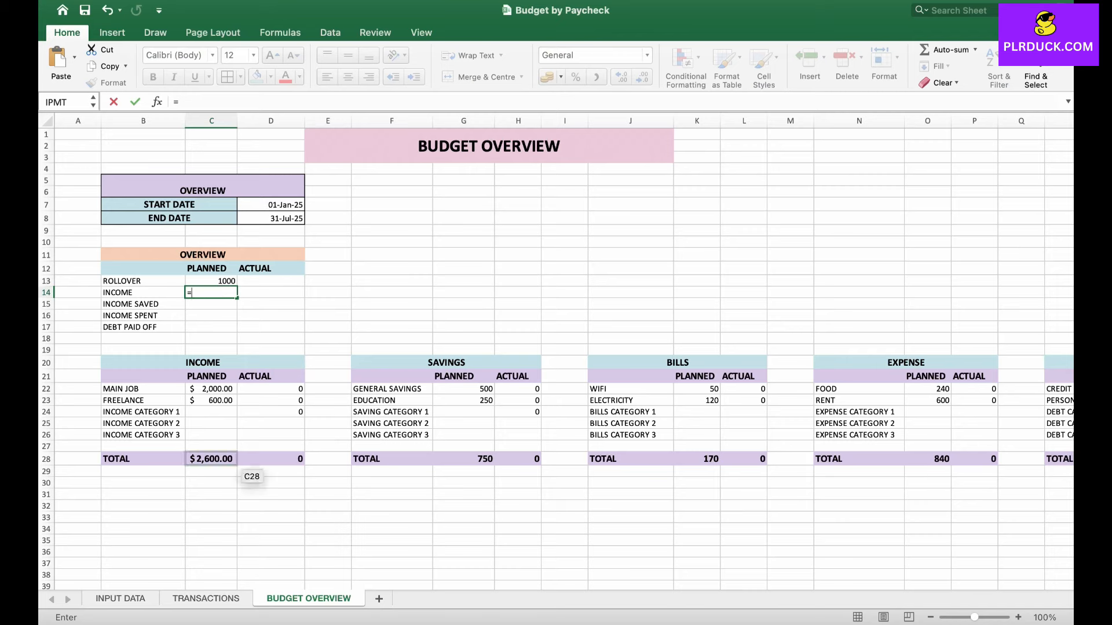
key(Return)
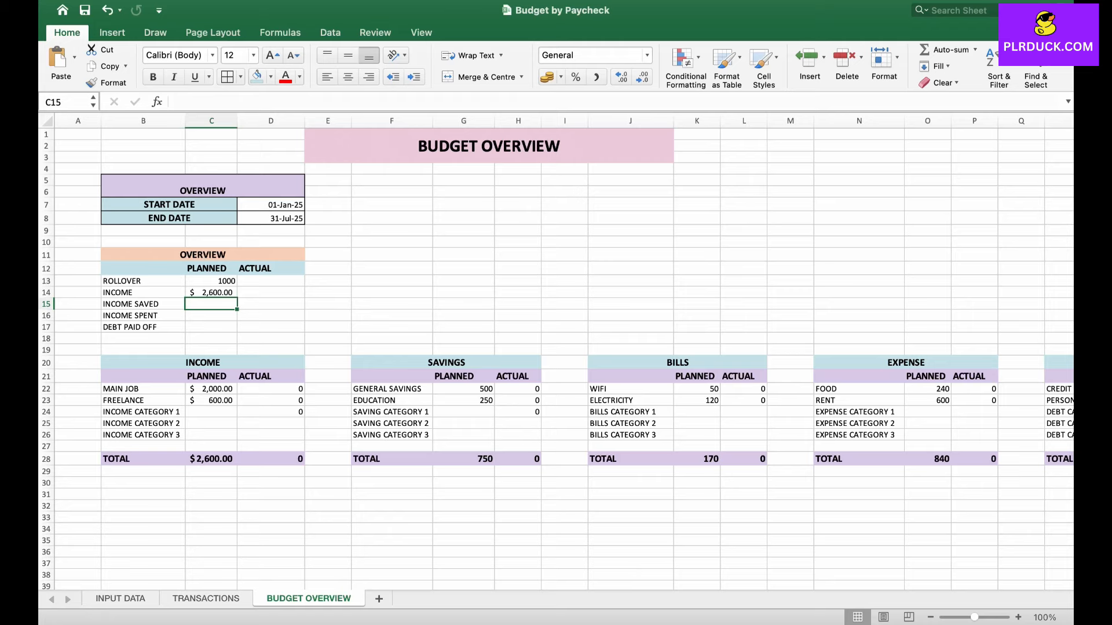
text(=)
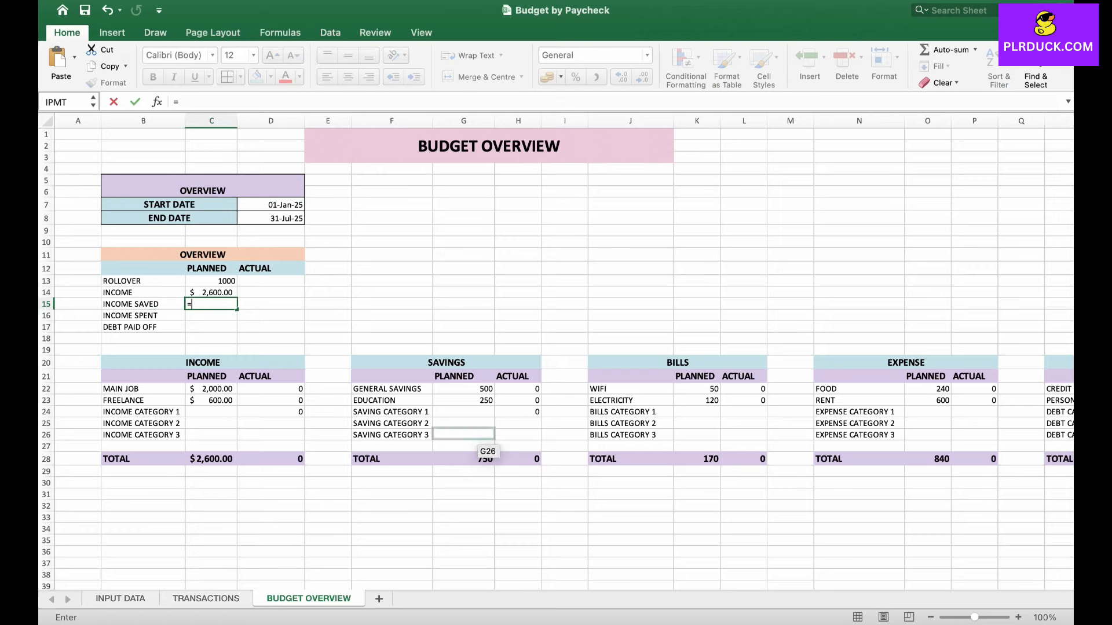
click(434, 459)
key(Return)
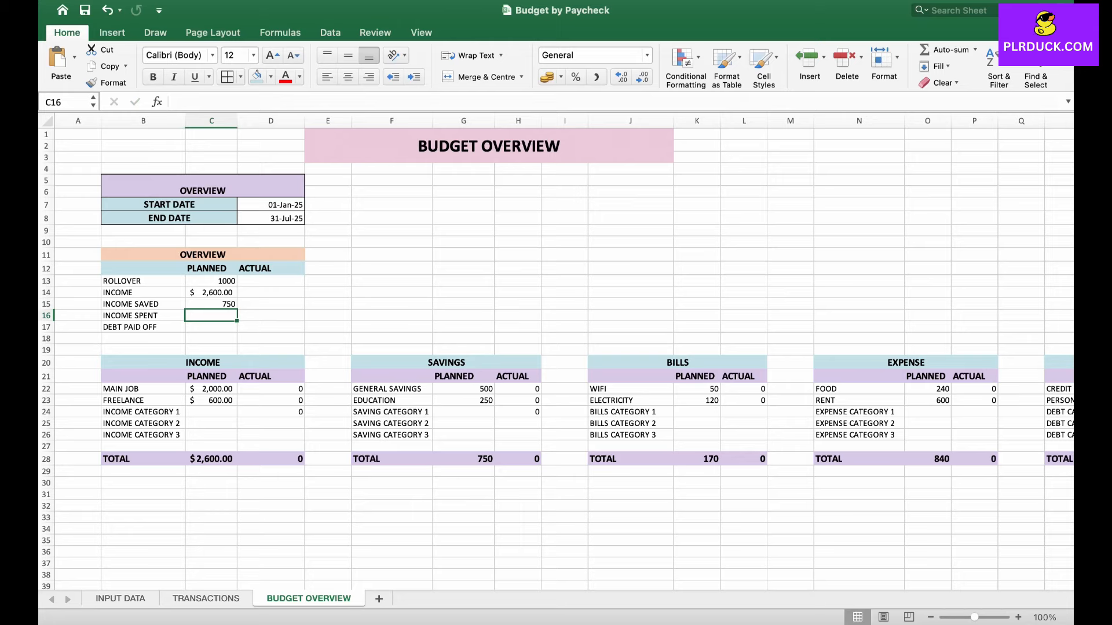
- Calculate planned Income Spent in C16 by adding the planned Bills and Expense totals with =K28+O28
text(=)
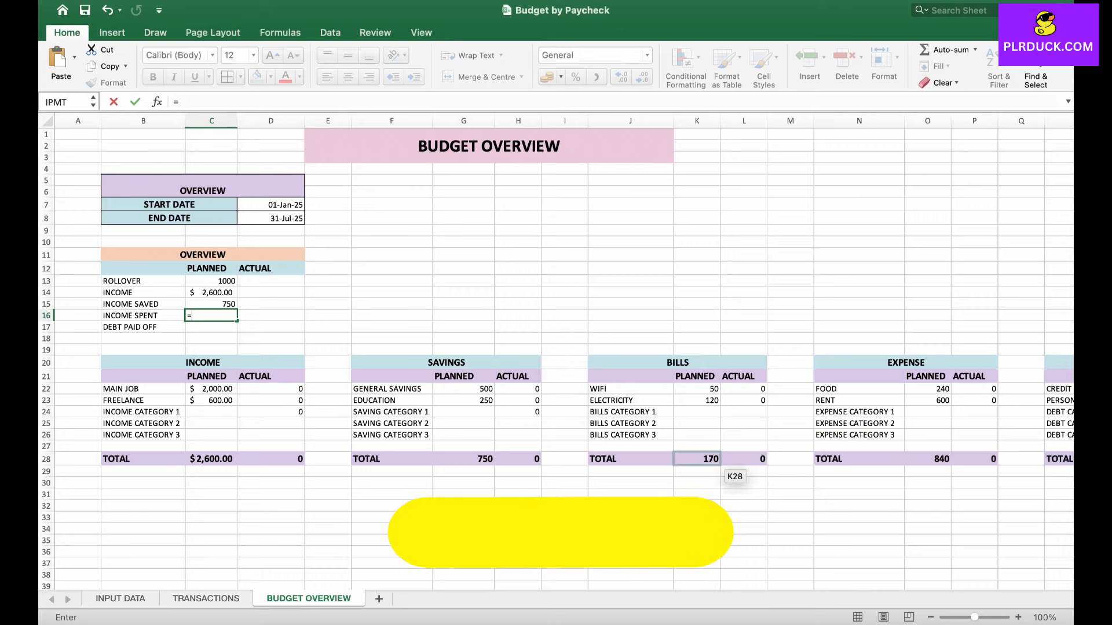
click(704, 460)
text(+)
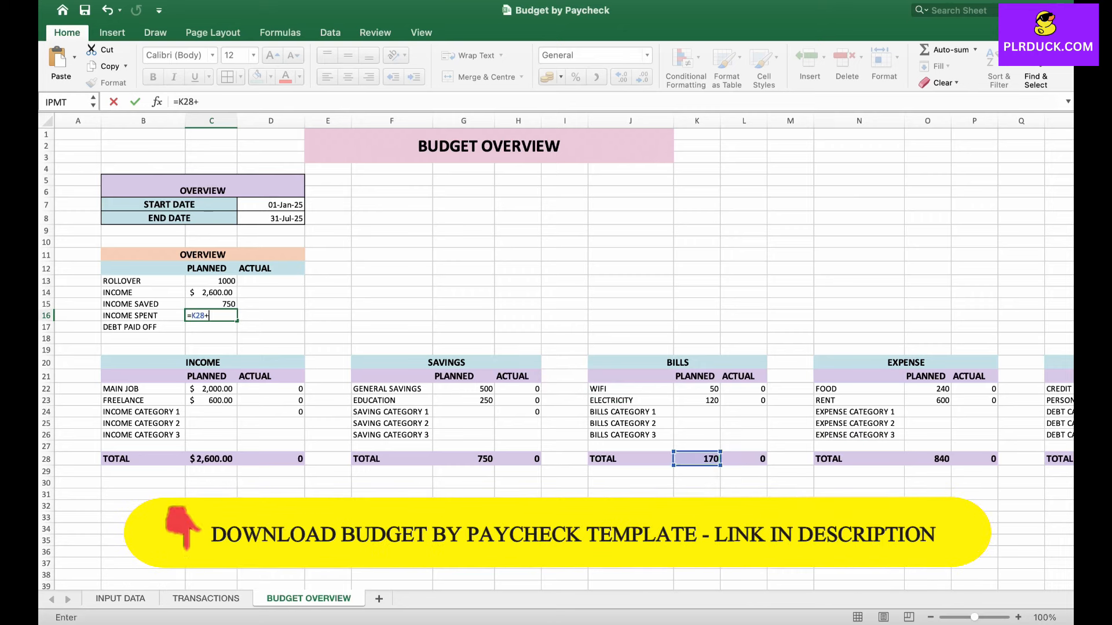
click(927, 459)
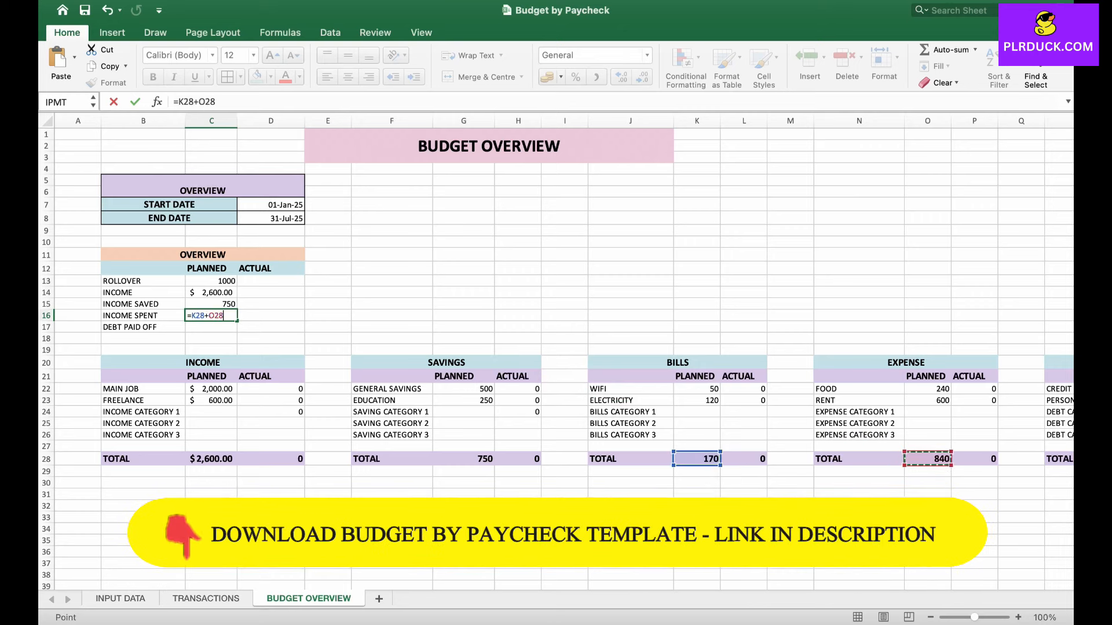
key(Return)
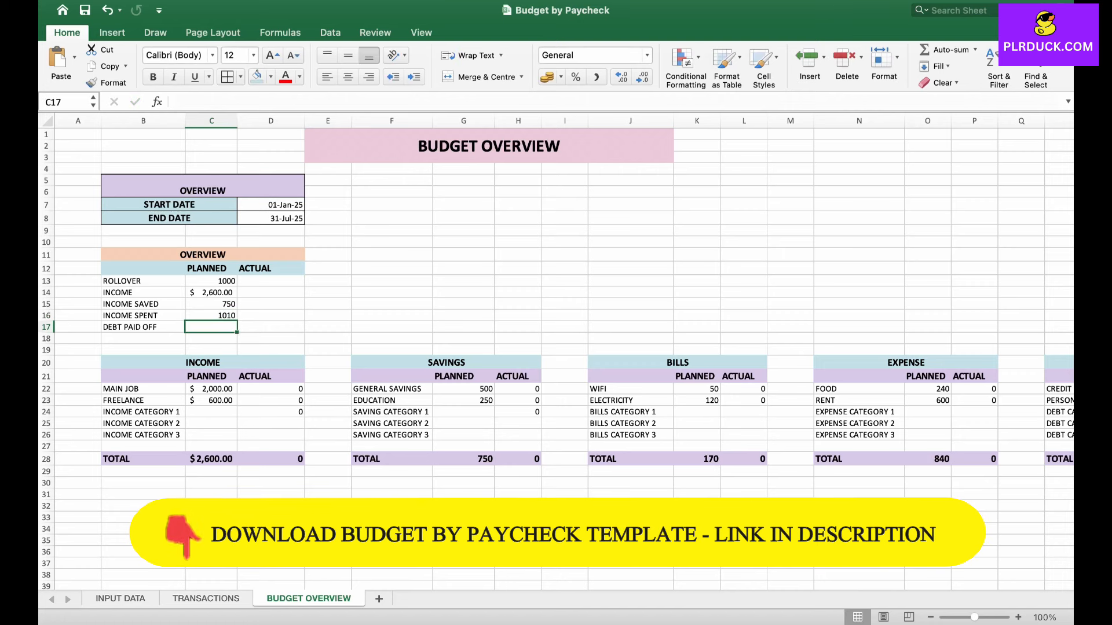
- Link planned Debt Paid Off in C17 to the planned Debt total S28
scroll(556, 347, right, 2)
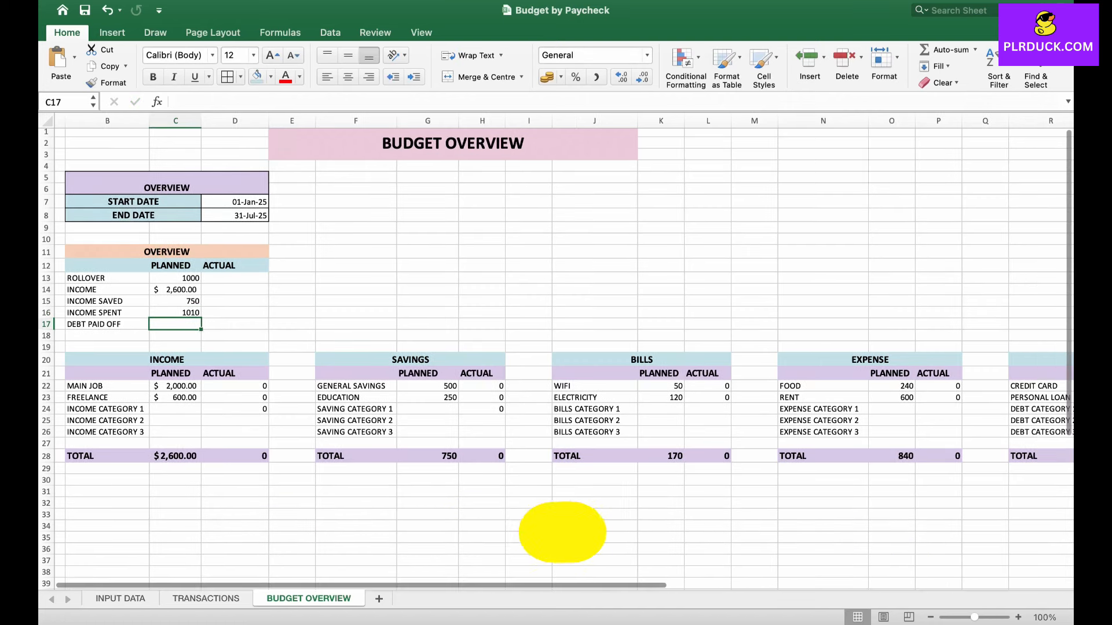
scroll(556, 348, right, 4)
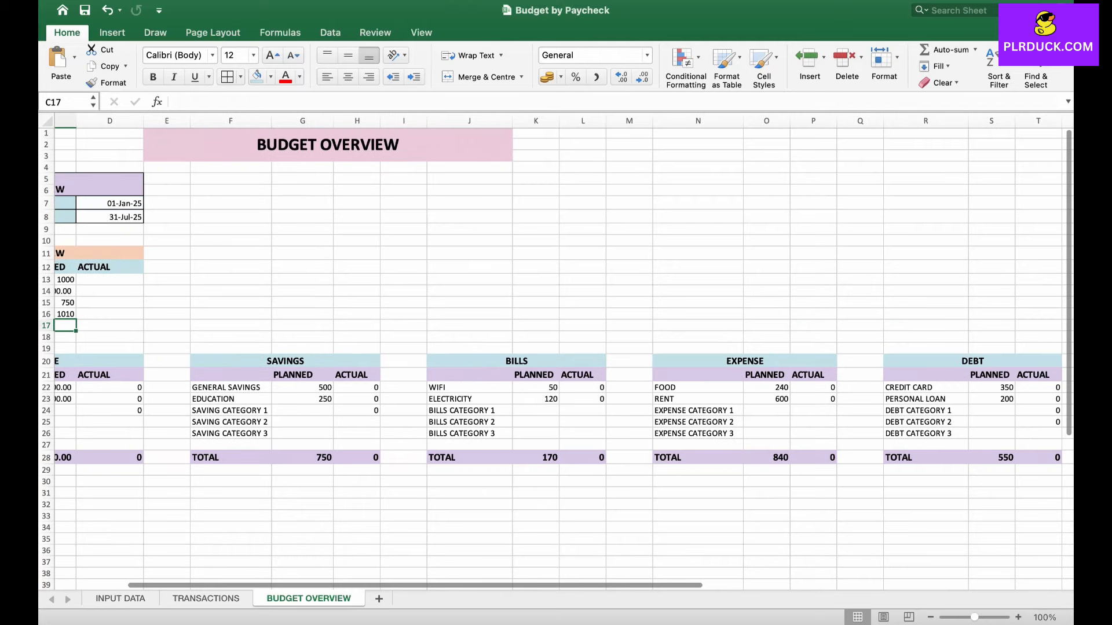
scroll(555, 347, left, 3)
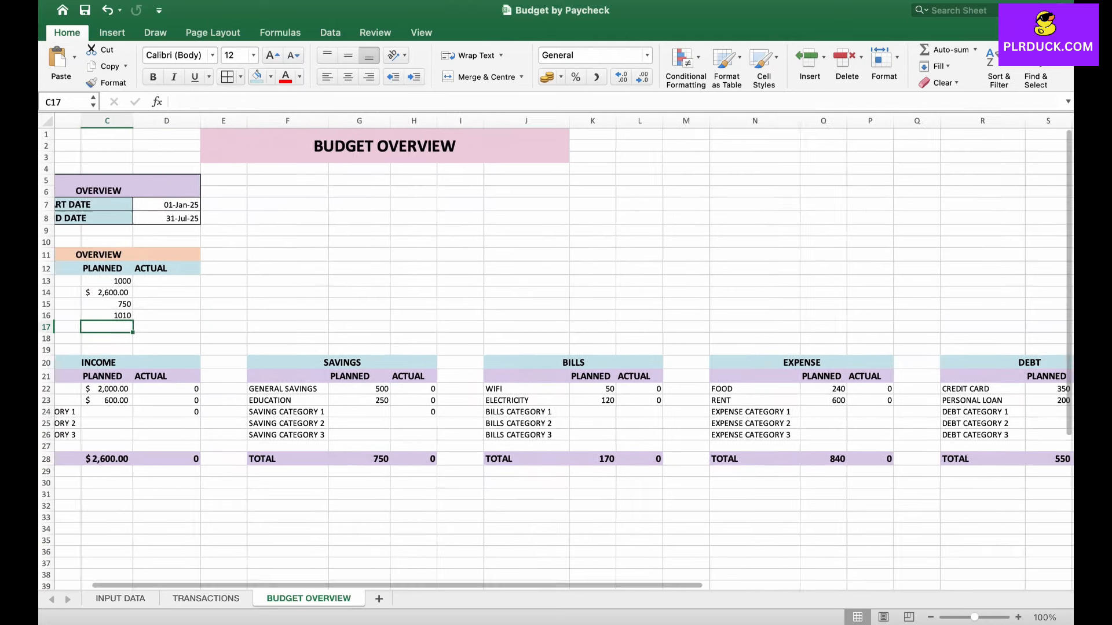
text(=)
scroll(556, 347, right, 4)
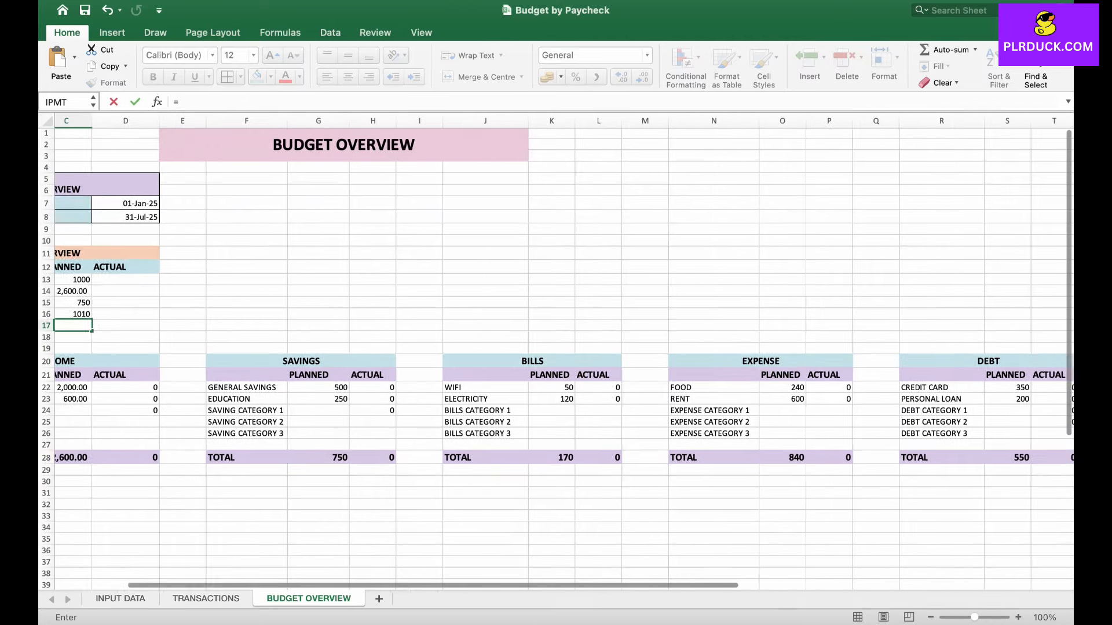
click(925, 457)
key(Return)
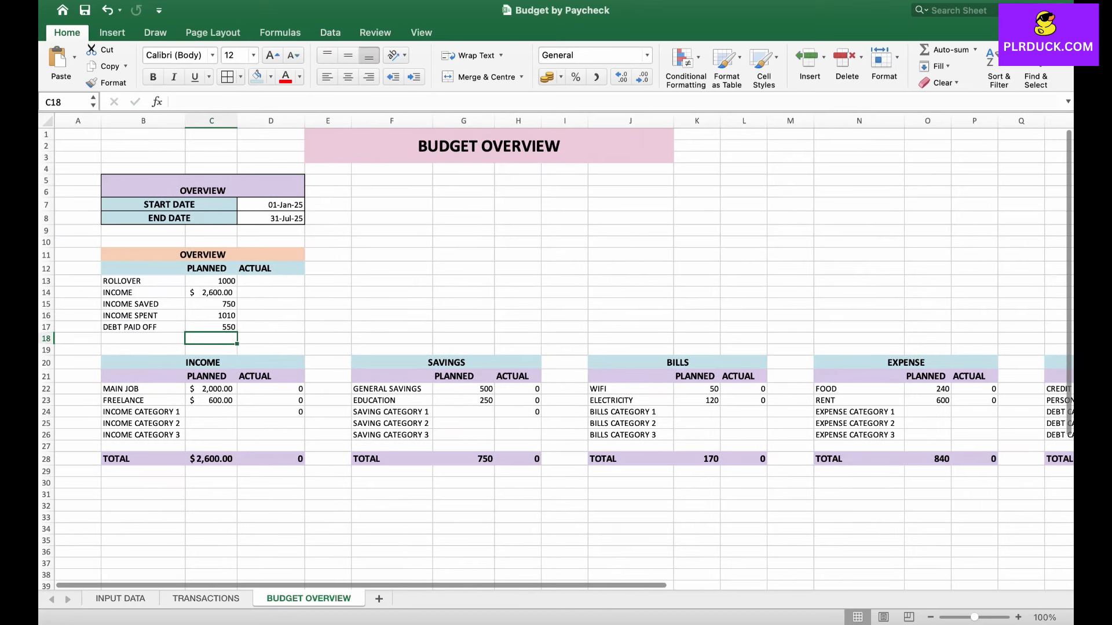
- Enter 0 as the actual rollover amount in D13
click(270, 280)
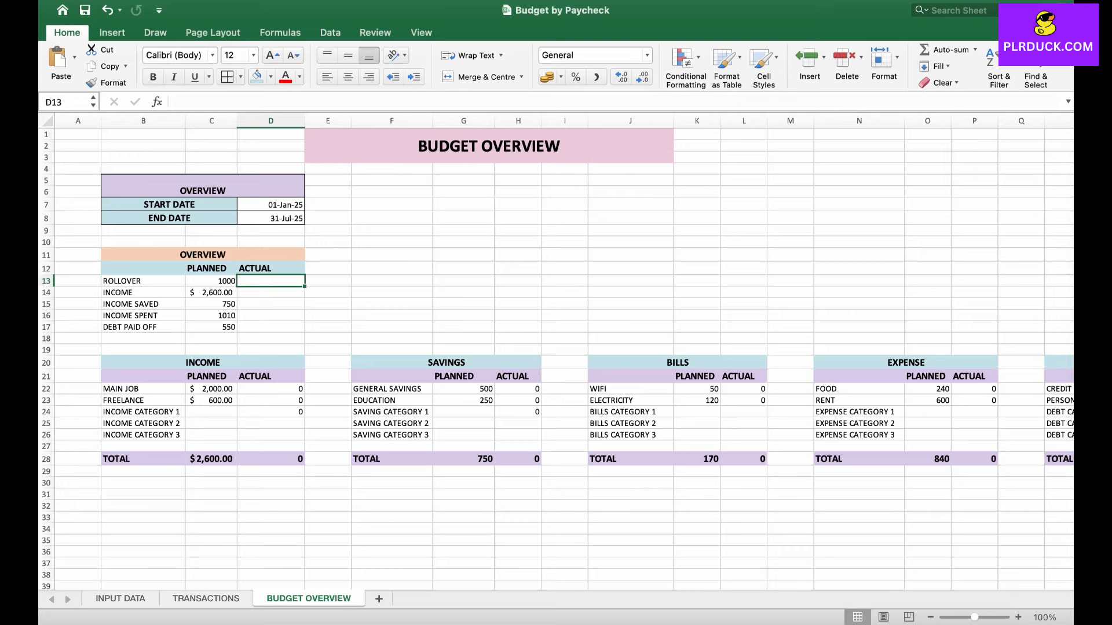
text(0)
key(Return)
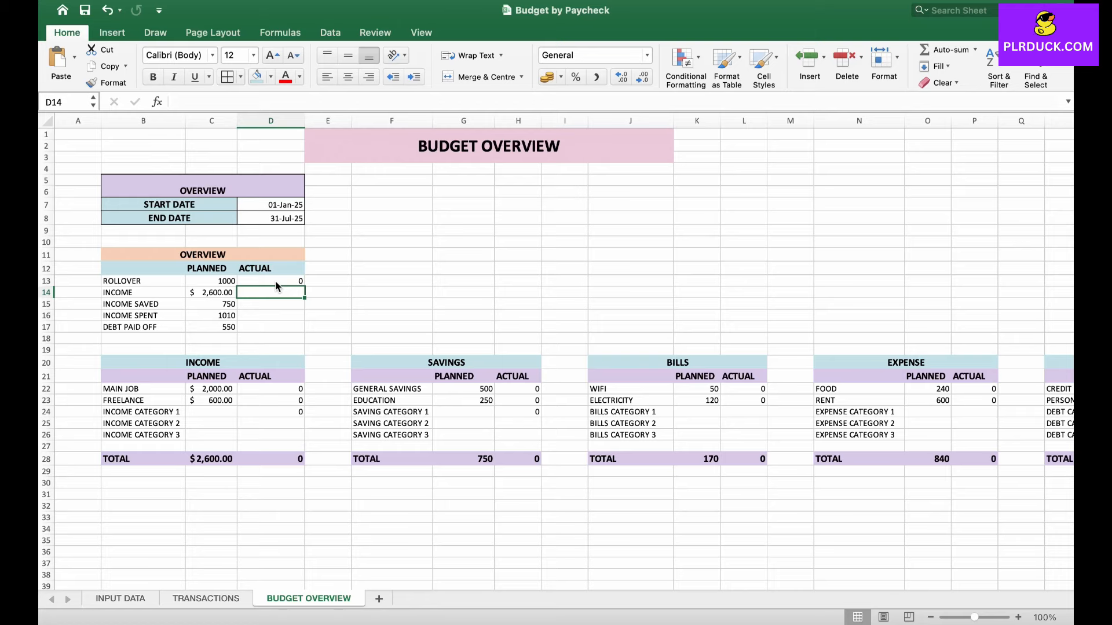
- Link actual Income in D14 to the Income total D28 and actual Income Saved in D15 to the Savings total H28
text(=)
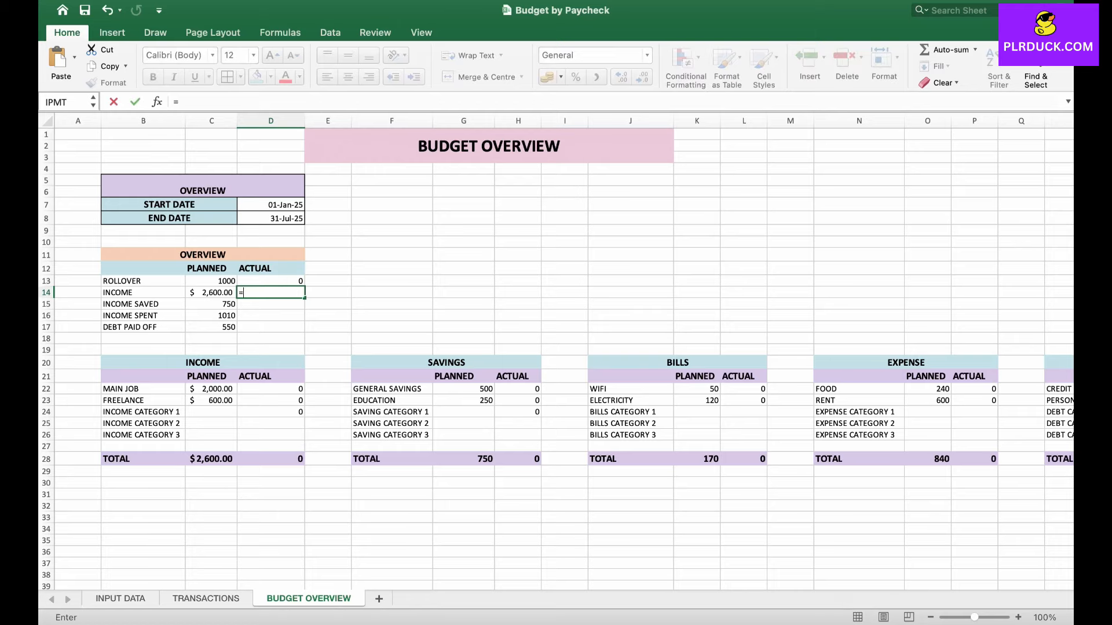
click(271, 459)
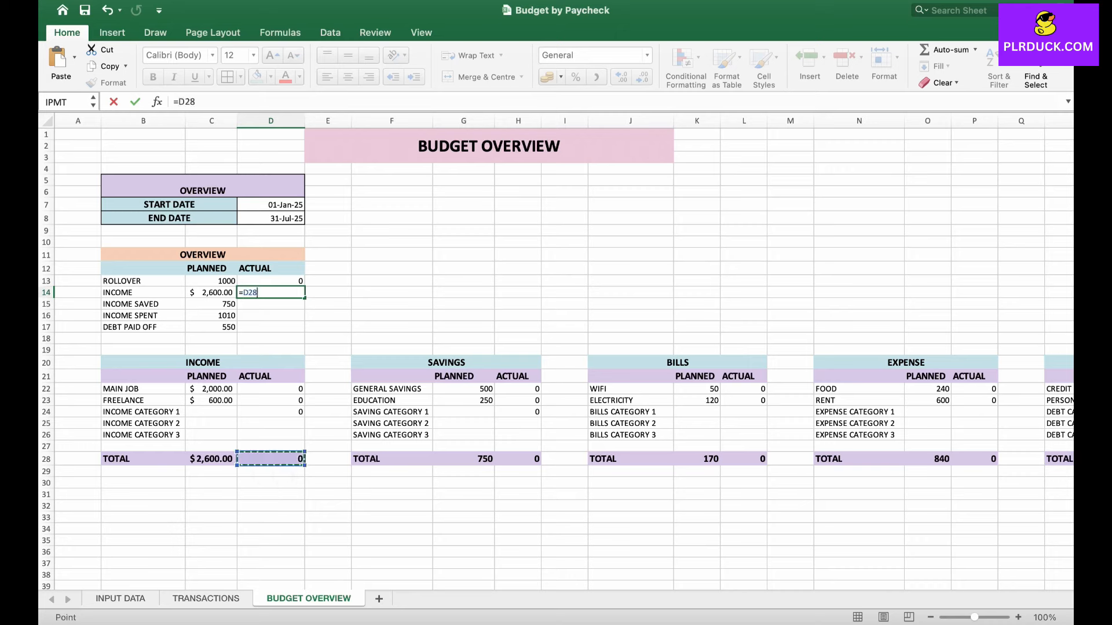
key(Return)
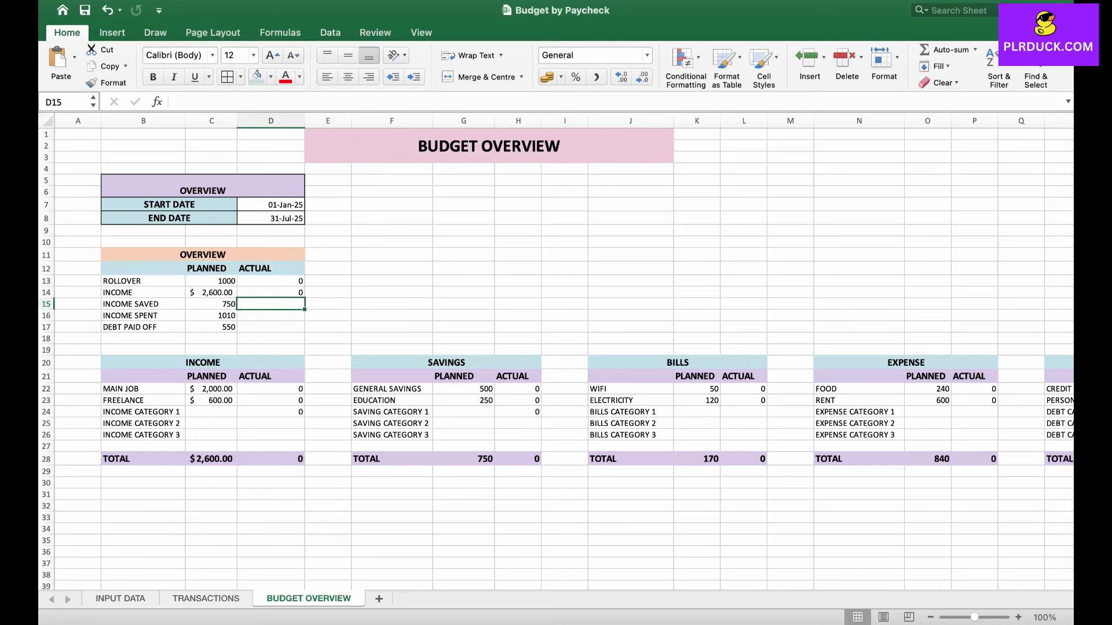
text(=)
click(518, 458)
key(Return)
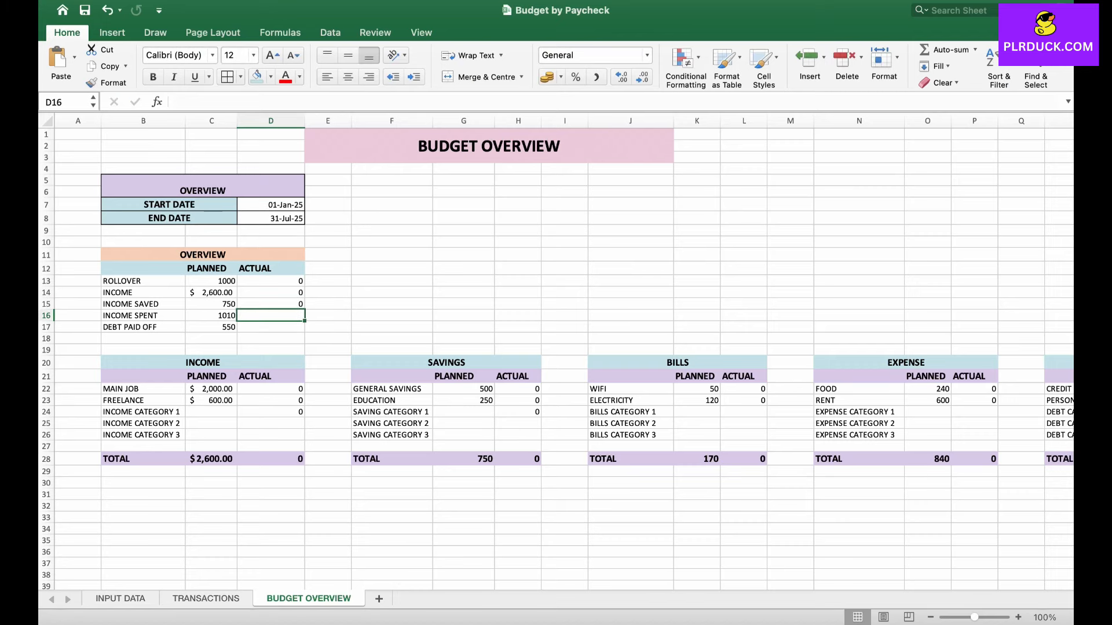
- Calculate actual Income Spent in D16 by adding the actual Bills and Expense totals with =L28+P28
text(=)
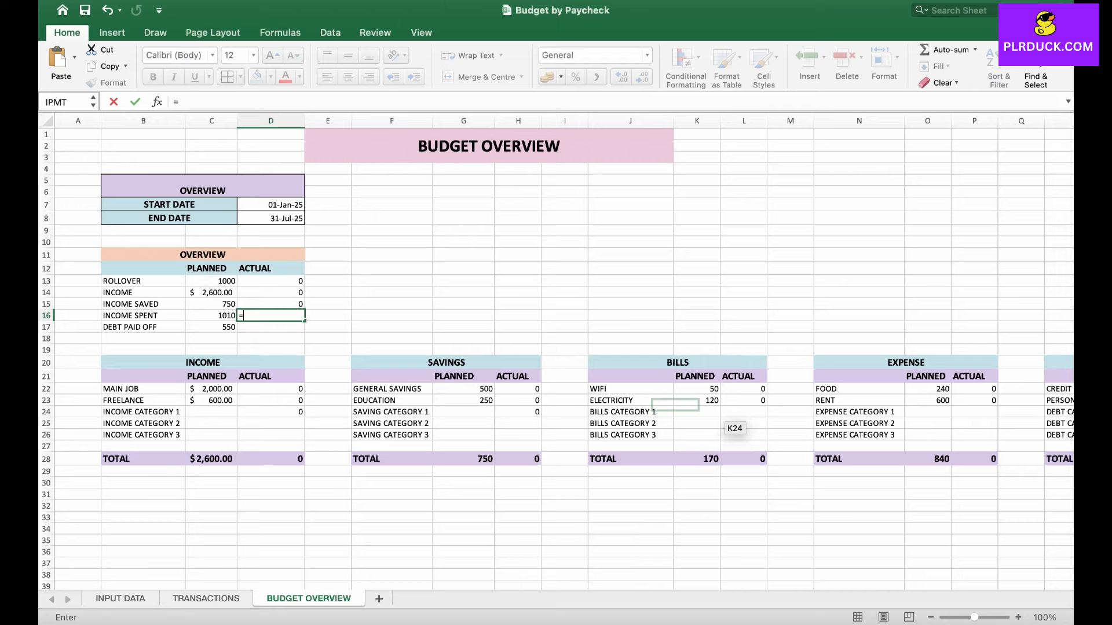
click(744, 459)
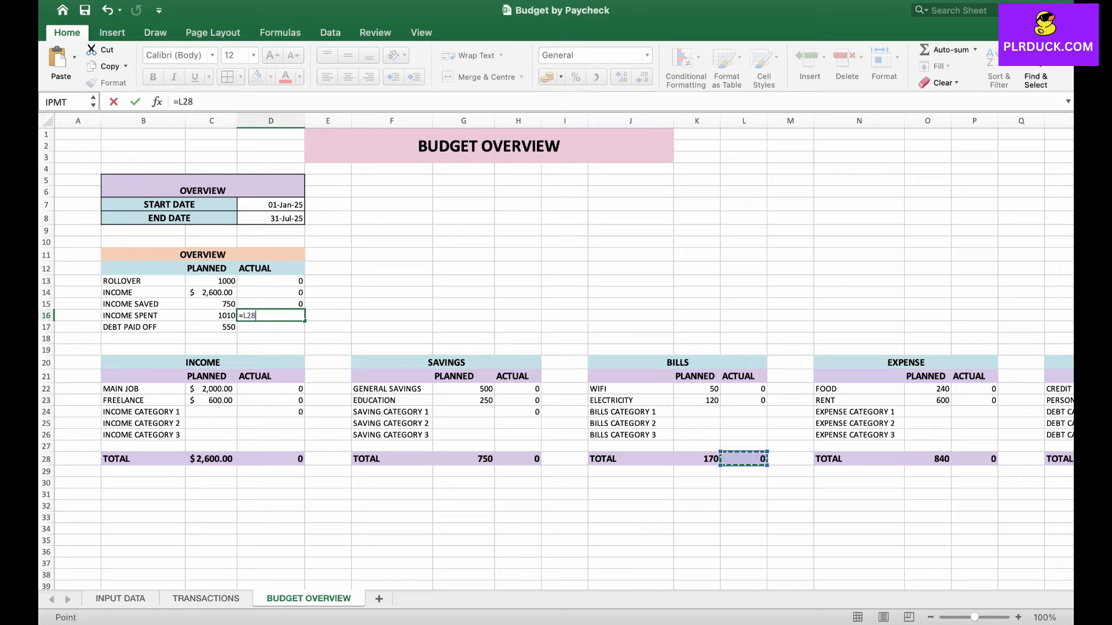
text(+)
click(975, 458)
key(Return)
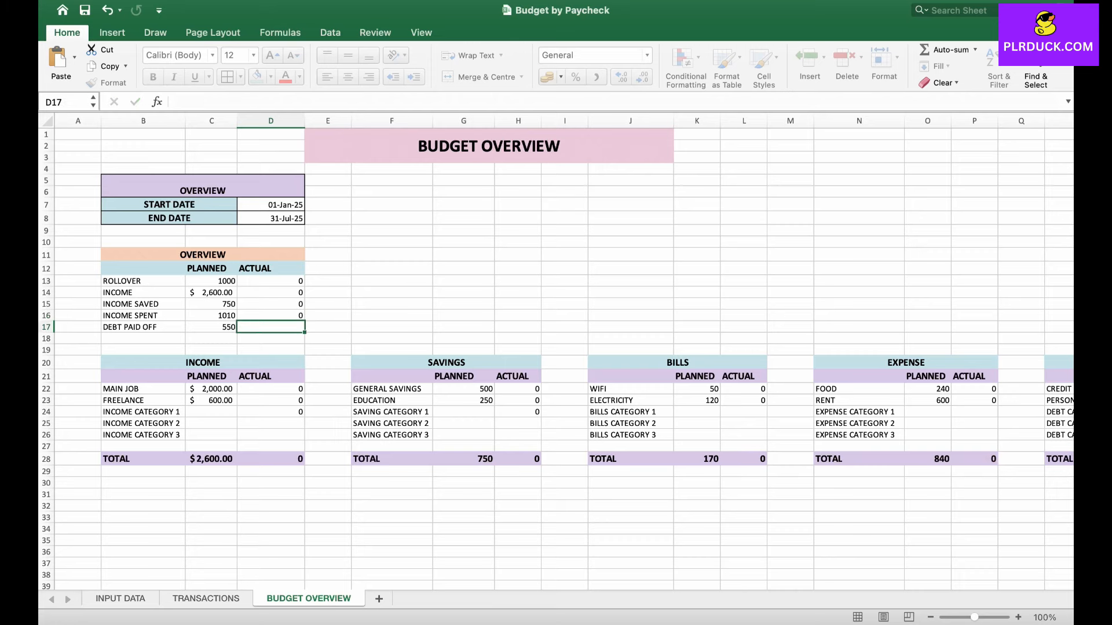
- Link actual Debt Paid Off in D17 to the actual Debt total T28
text(=)
scroll(394, 400, right, 5)
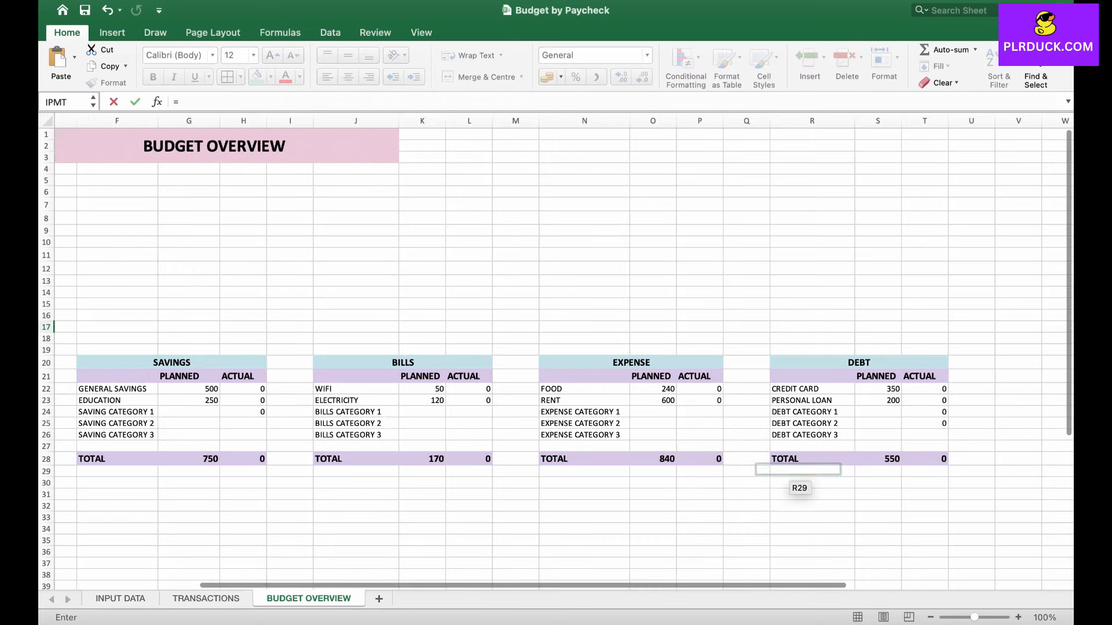
click(926, 459)
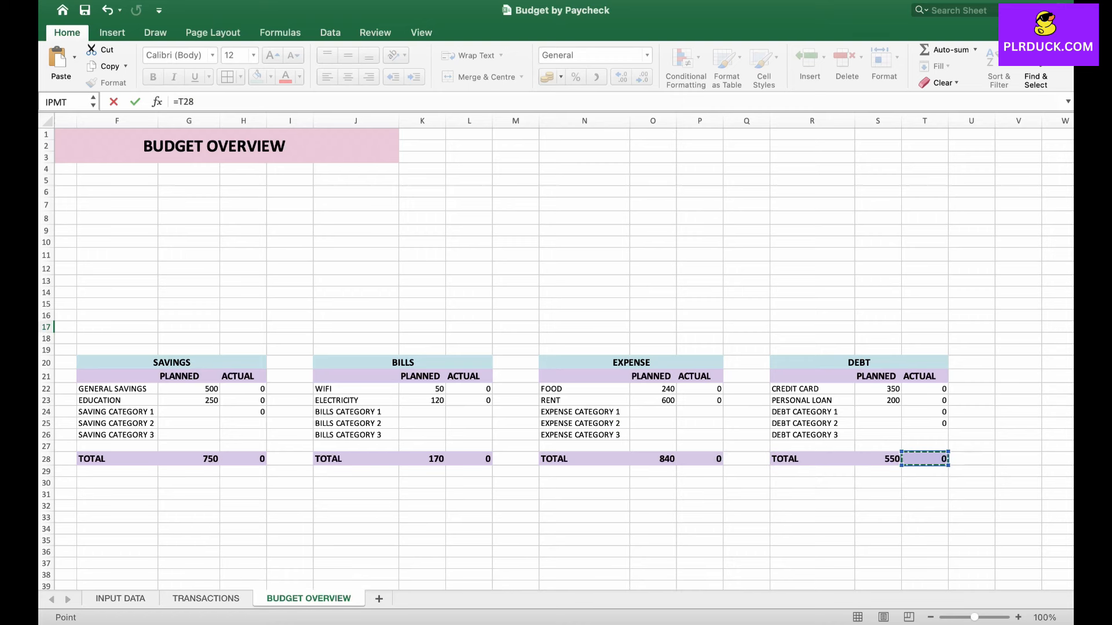
key(Return)
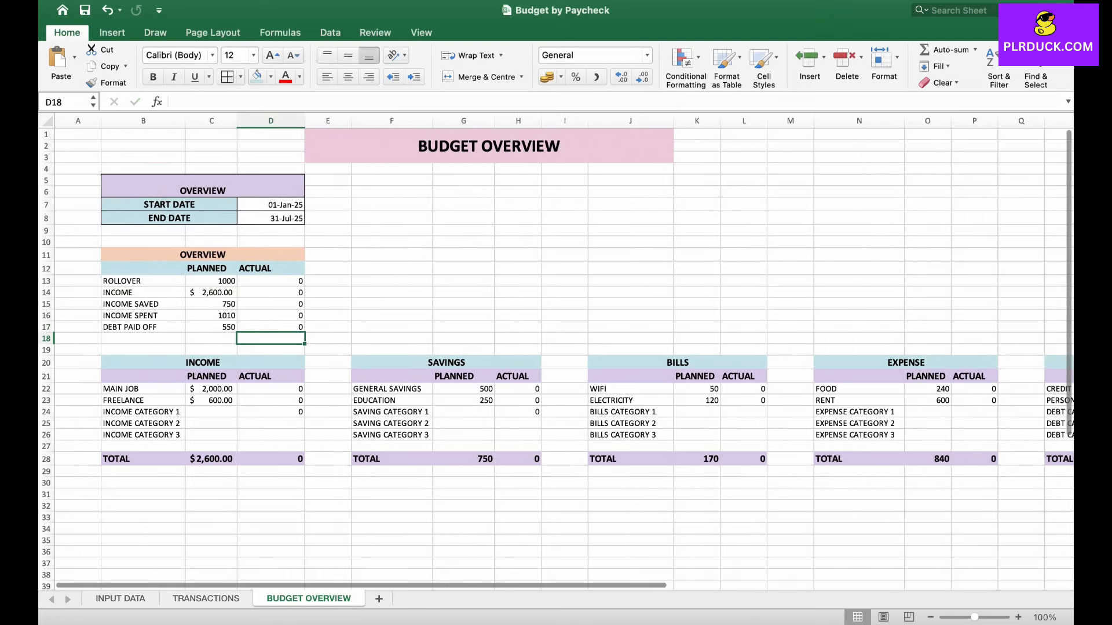
- Make the Overview row labels in B13:B17 bold
drag(143, 280, 143, 327)
click(153, 76)
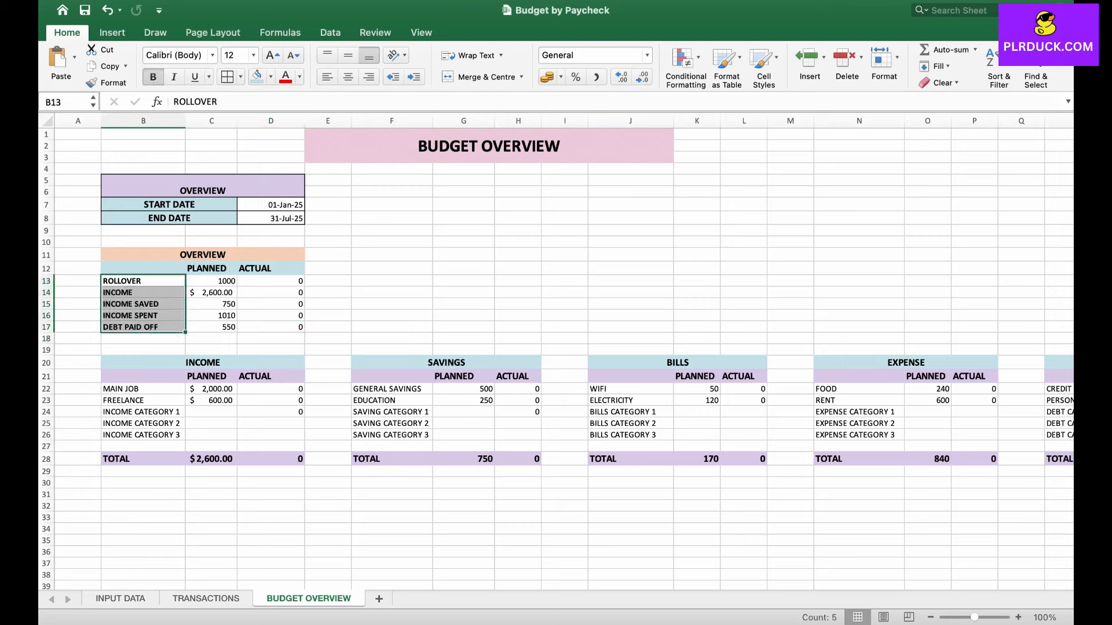
- Apply the dollar accounting format to C13:C17 and the Savings, Bills and Expense planned amounts in G22:G28, K22:K28 and O22:O28
click(210, 281)
drag(211, 281, 211, 327)
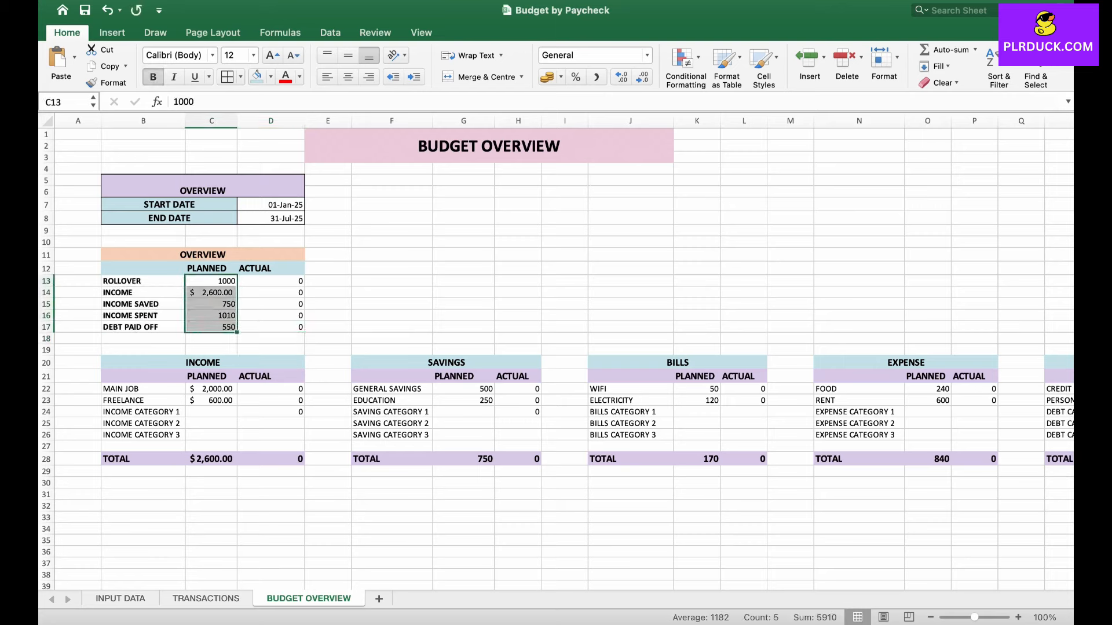
super+click(463, 389)
drag(463, 388, 463, 459)
super+click(697, 389)
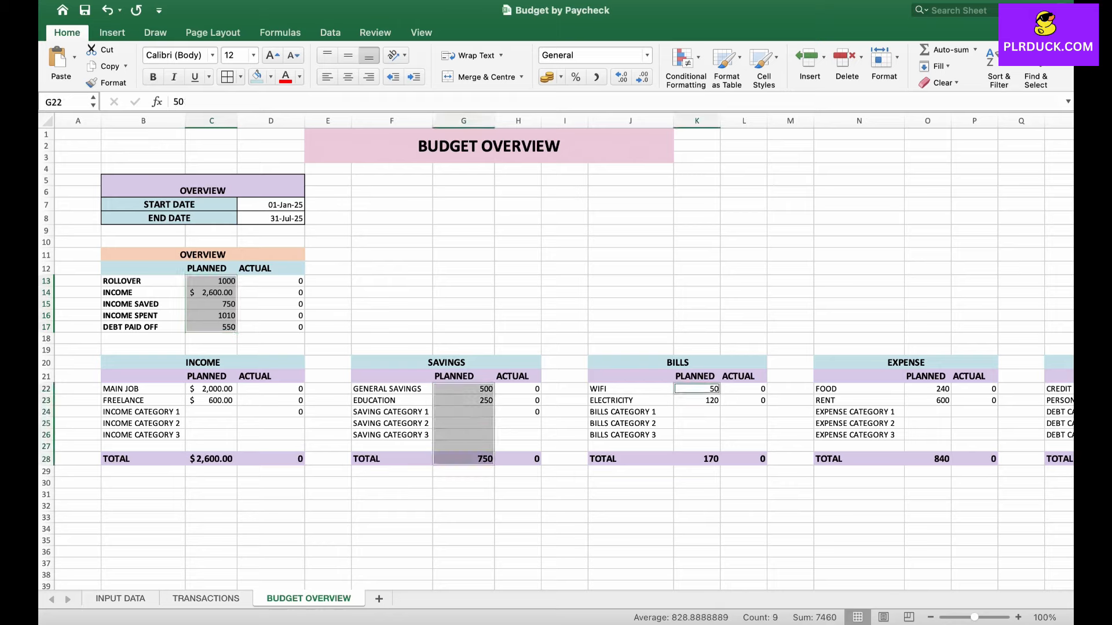
drag(697, 388, 697, 459)
super+click(927, 388)
drag(927, 388, 927, 459)
click(560, 76)
click(597, 151)
- Apply the dollar accounting format to the planned Debt amounts in S22:S28
drag(981, 388, 981, 458)
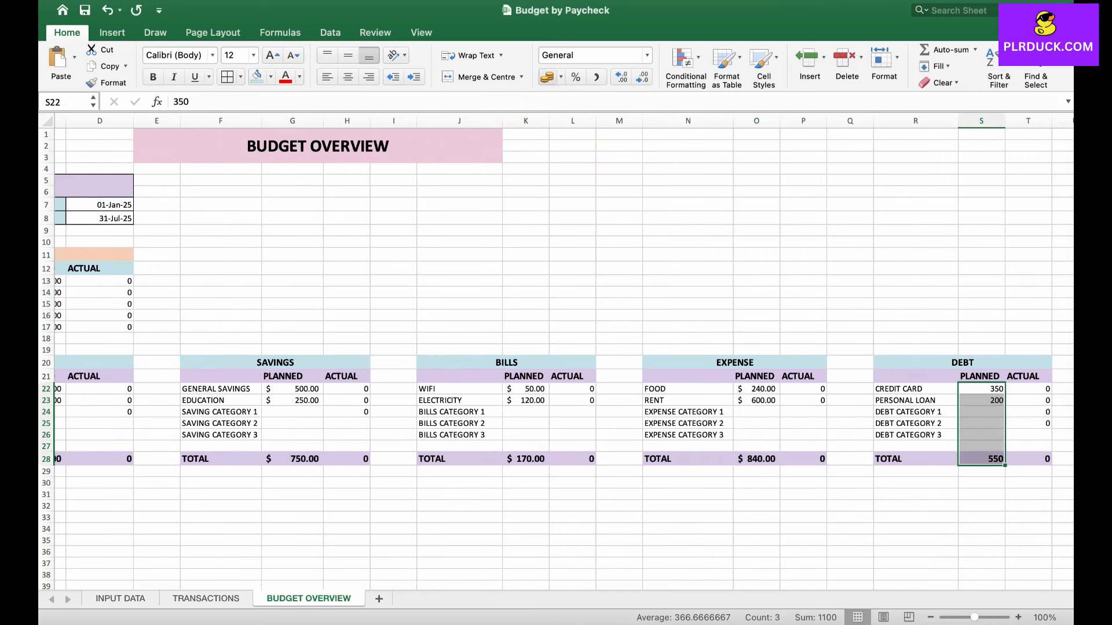
click(561, 77)
click(613, 148)
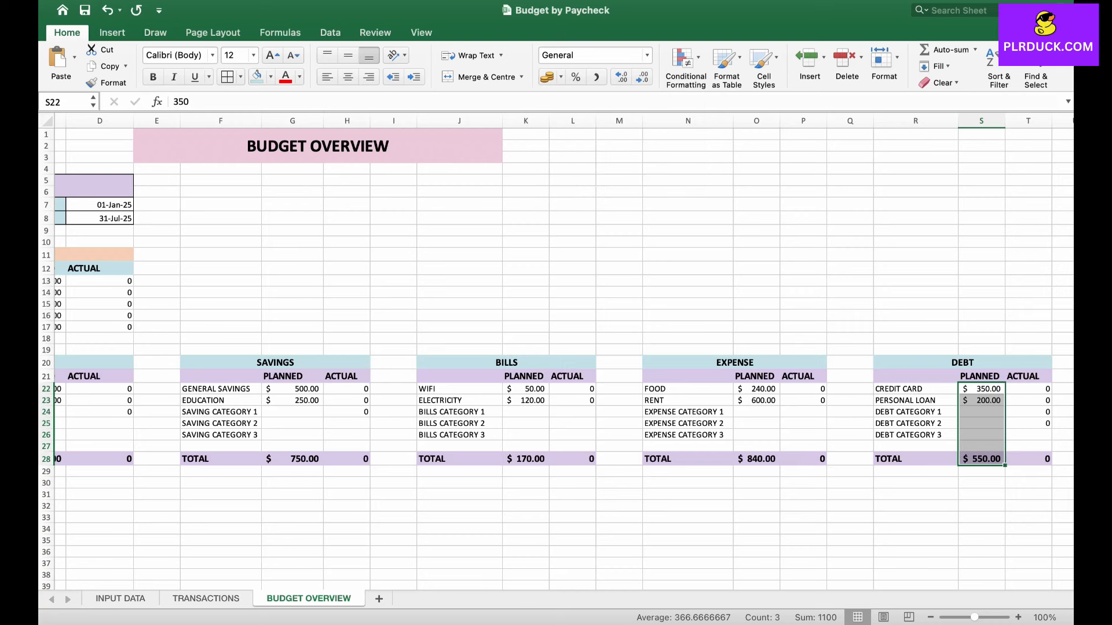
- Add the row label LEFT in B18 below DEBT PAID OFF
scroll(136, 339, left, 3)
click(136, 338)
text(LE)
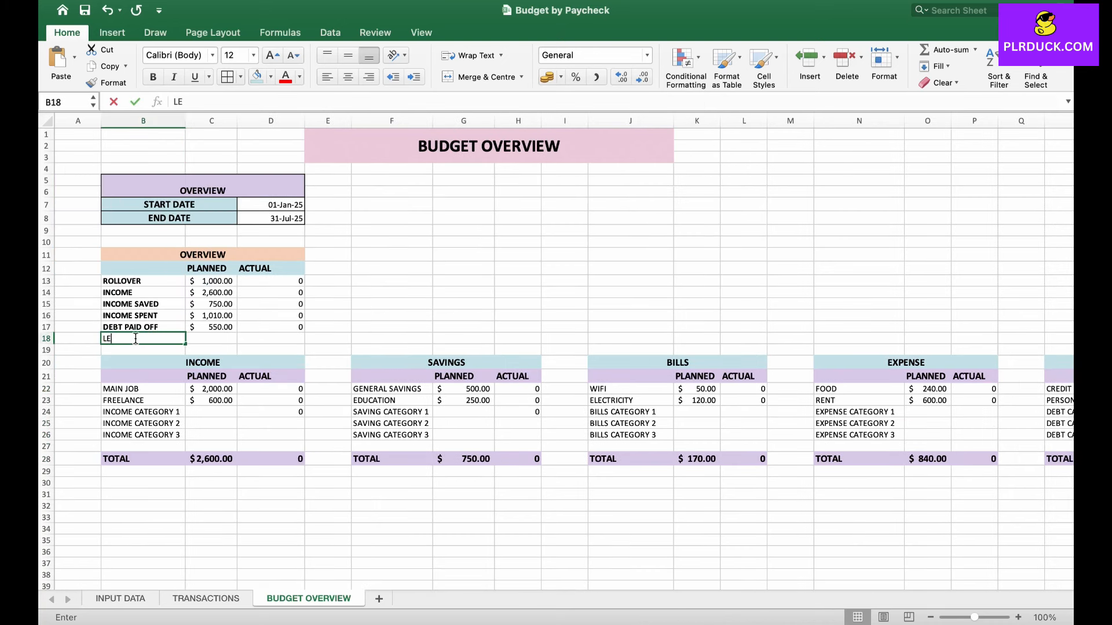
text(FT)
key(Tab)
- Fill the LEFT row B18:D18 with the recently used light purple
key(Left)
key(shift+Right)
key(shift+Right)
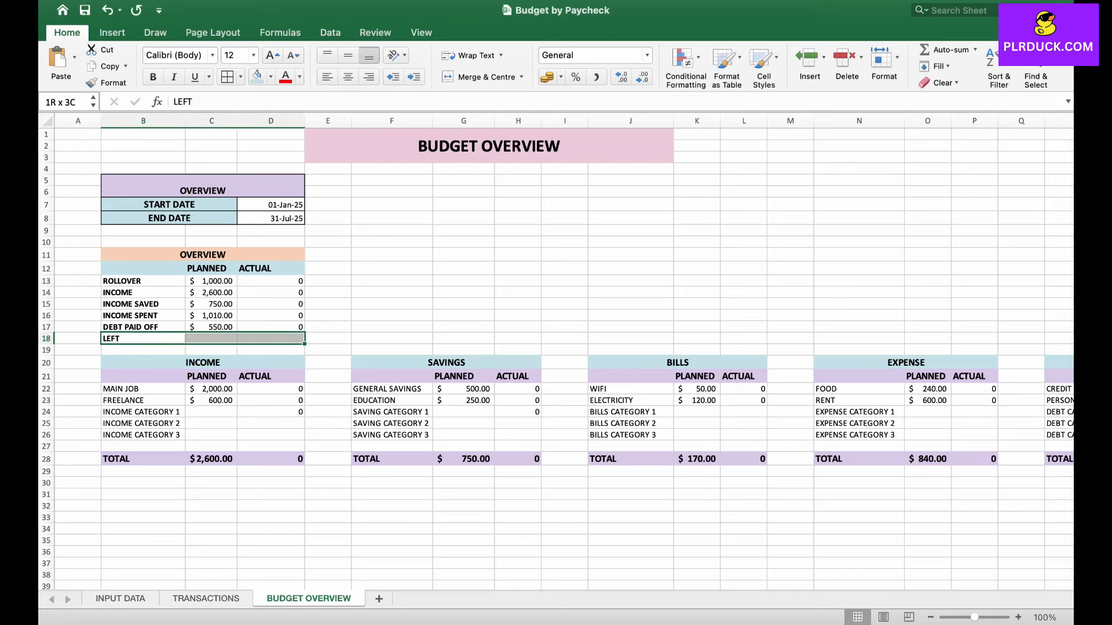
click(271, 77)
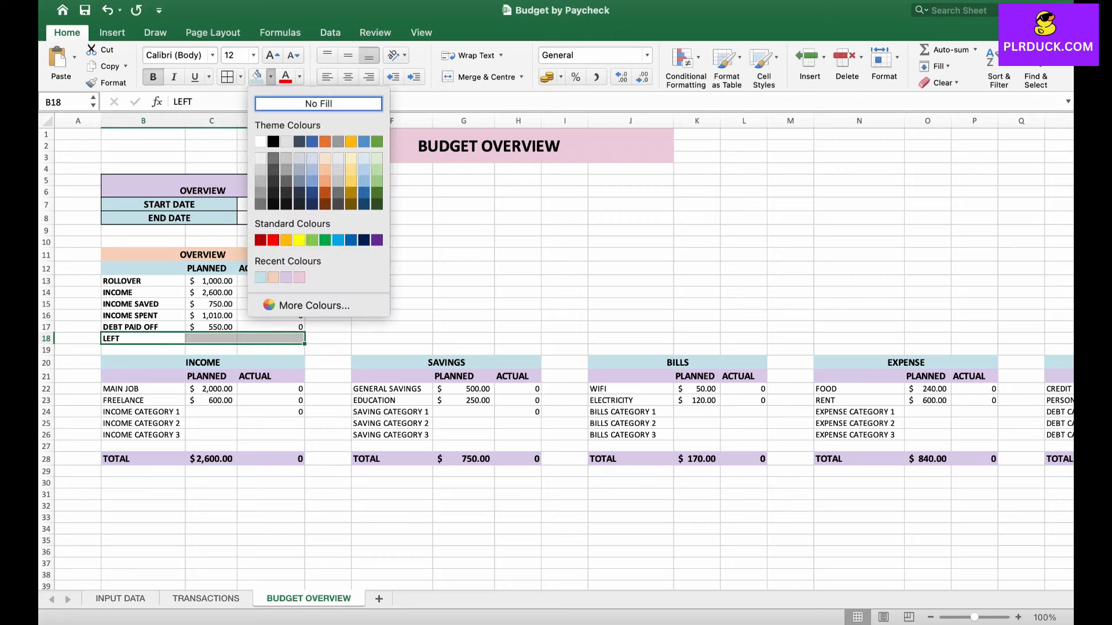
click(286, 277)
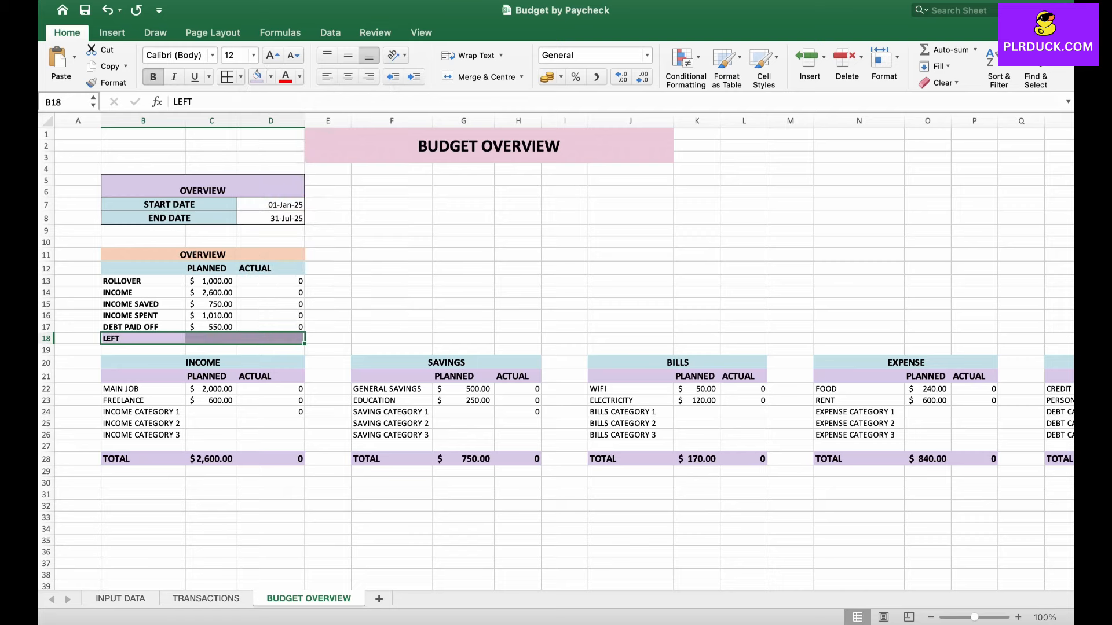
- Calculate the planned amount left in C18 with =C13+C14-(C15+C16+C17)
key(Right)
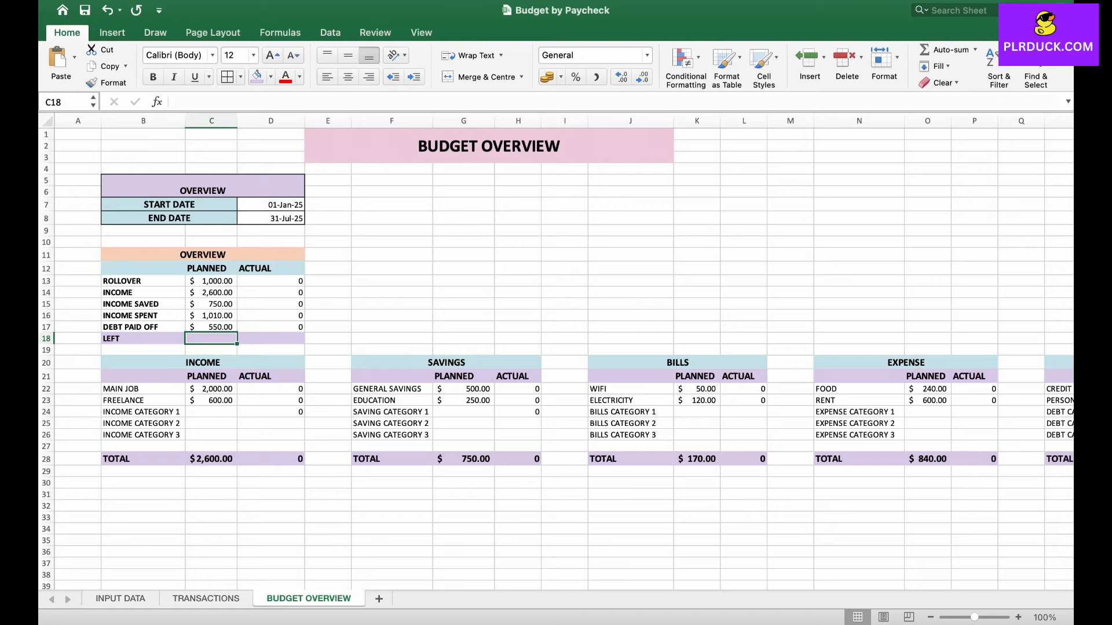
text(=)
click(211, 281)
text(+)
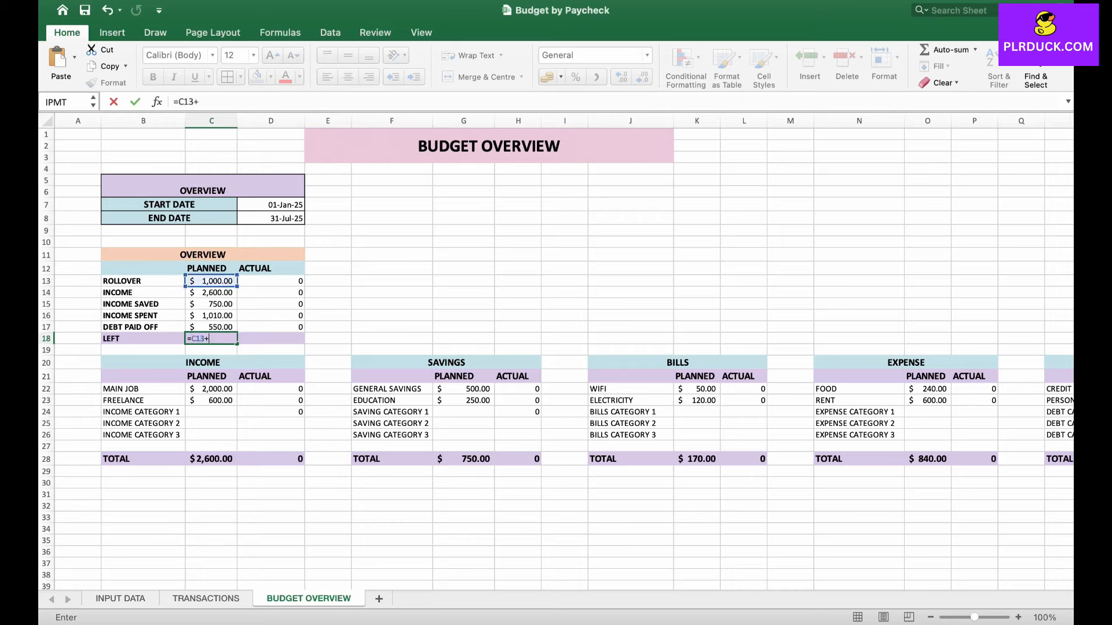
click(211, 292)
text(-)
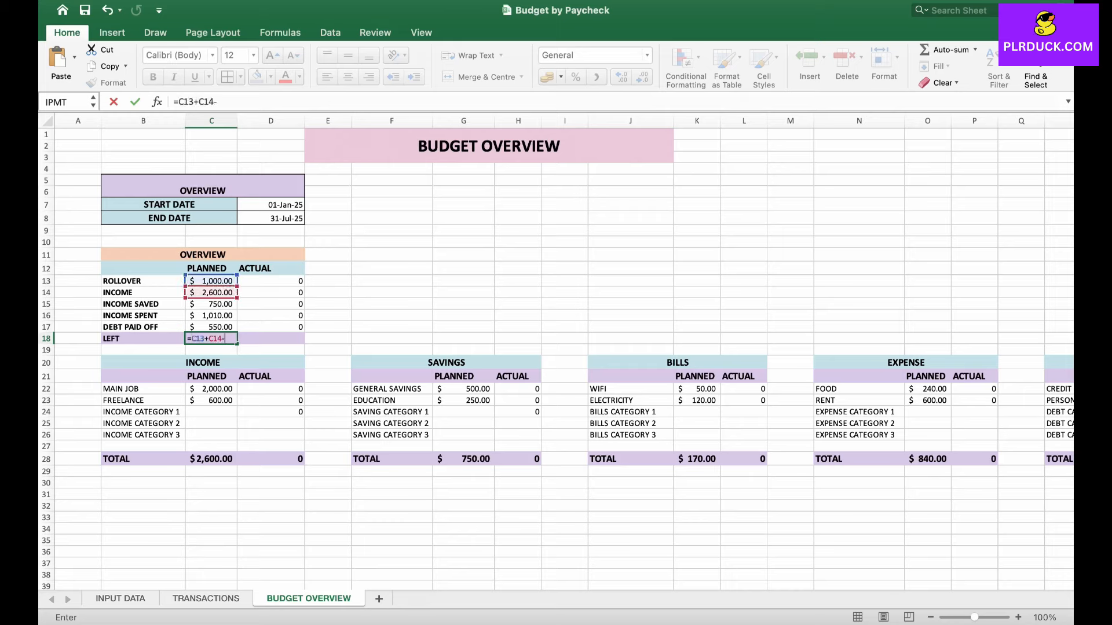
text(()
click(211, 304)
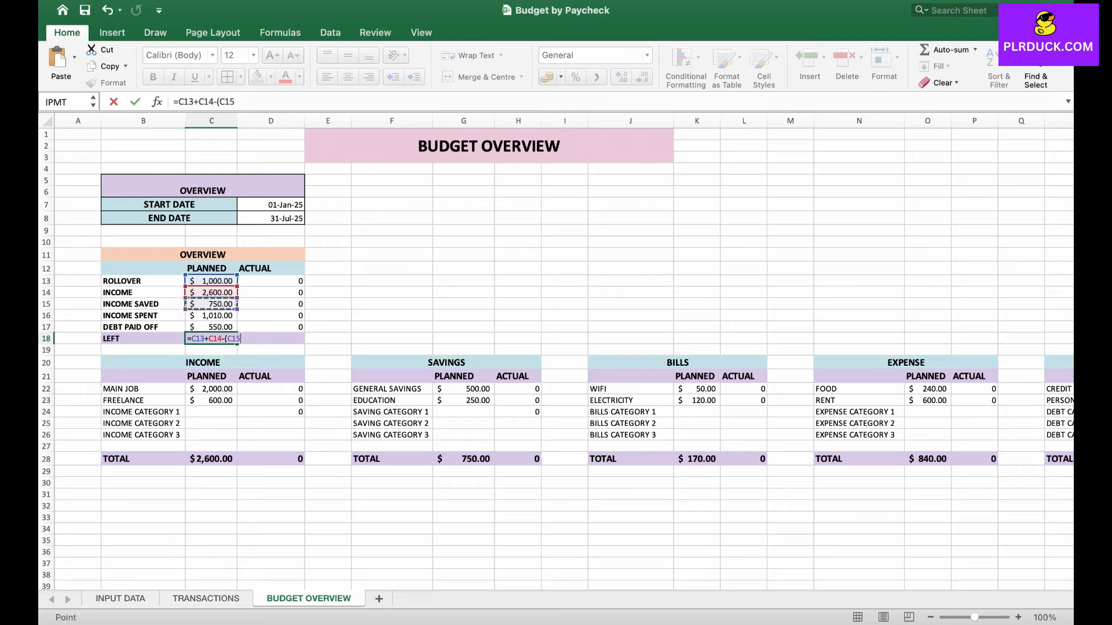
text(+)
click(211, 316)
text(+)
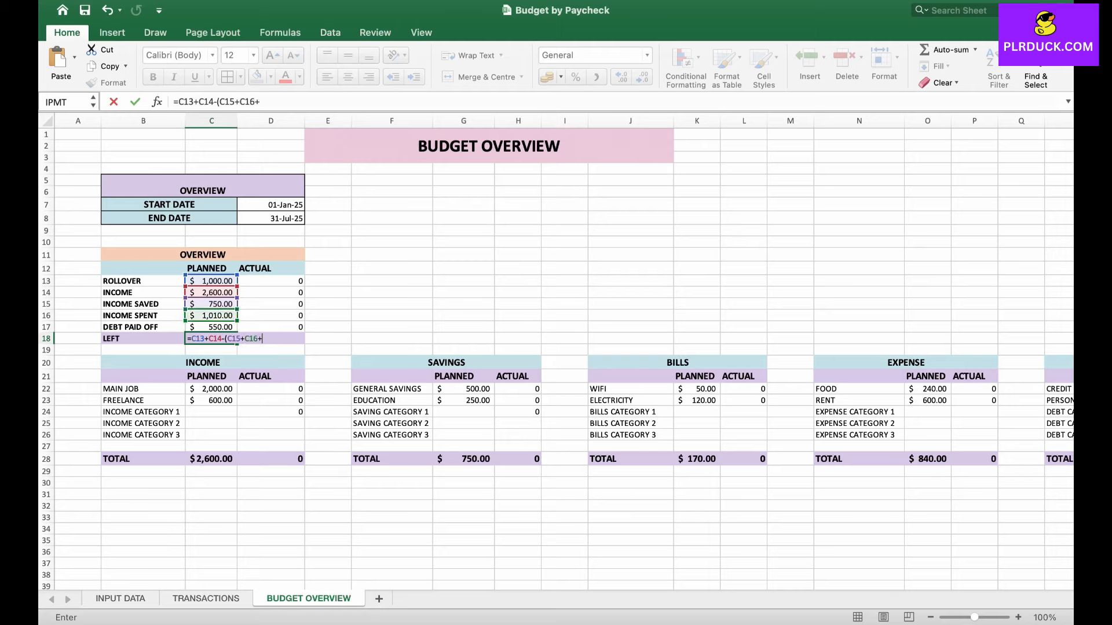
click(211, 327)
text())
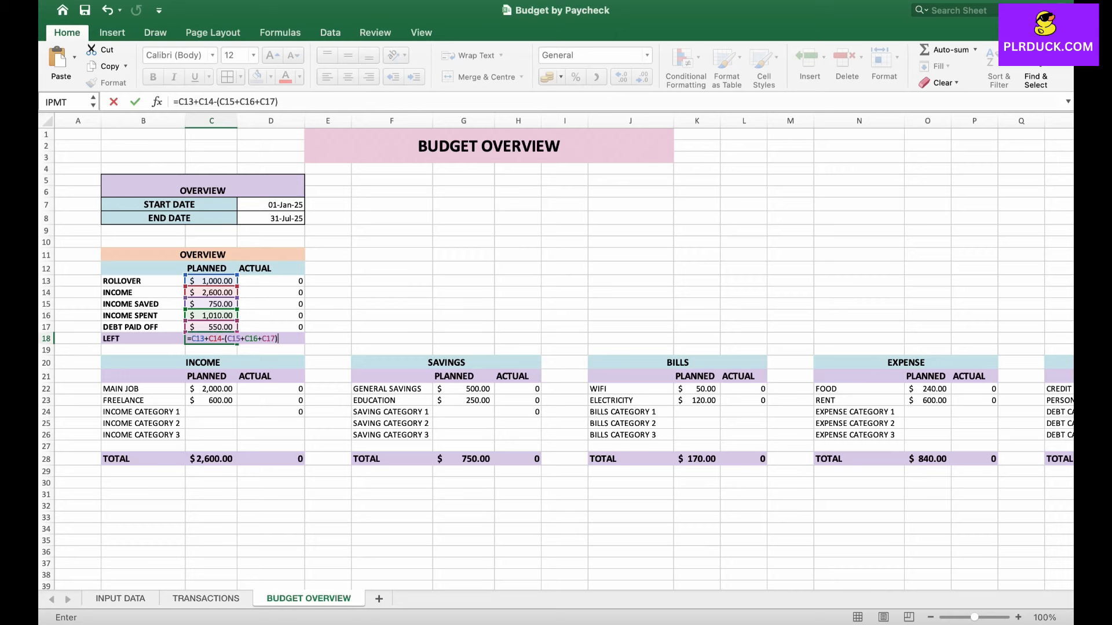
key(Return)
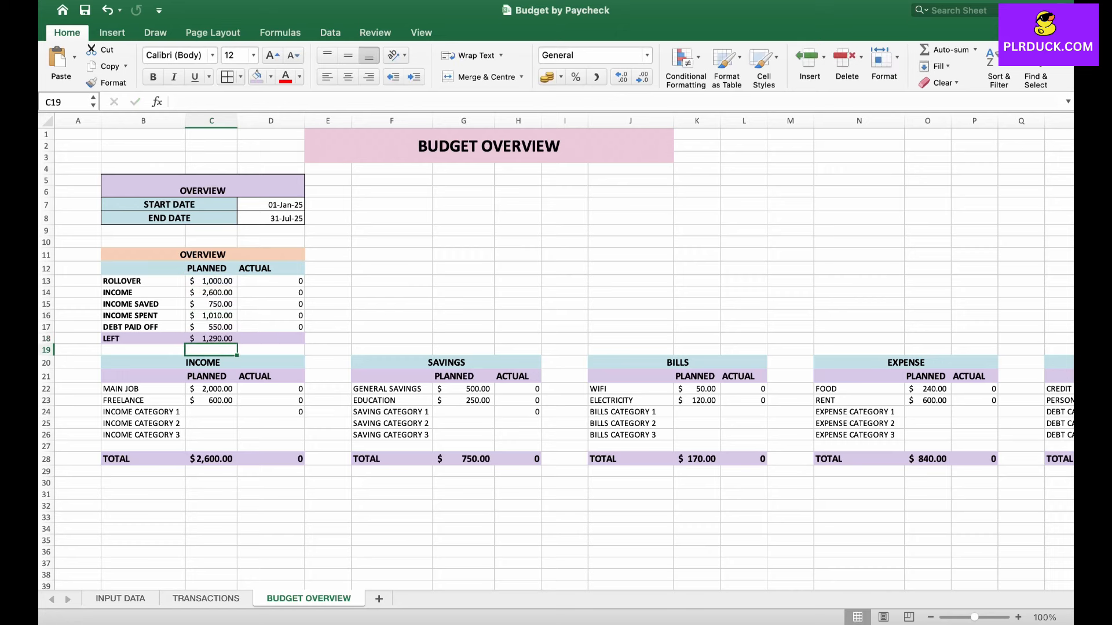
click(211, 338)
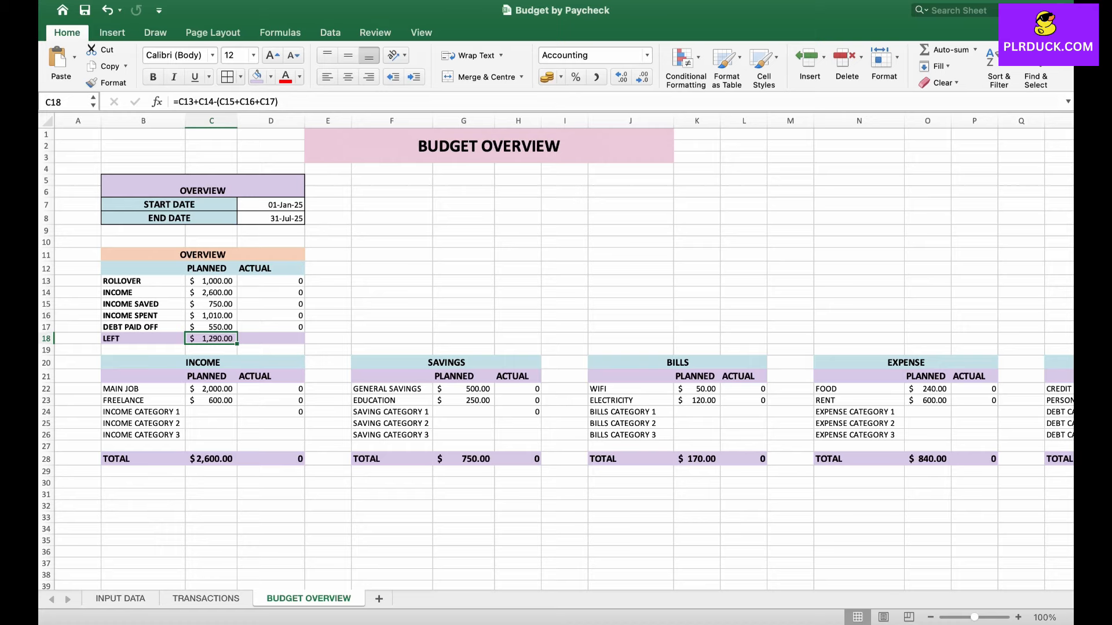
- Calculate the actual amount left in D18 with =D13+D14-(D15+D16+D17)
click(270, 338)
text(=)
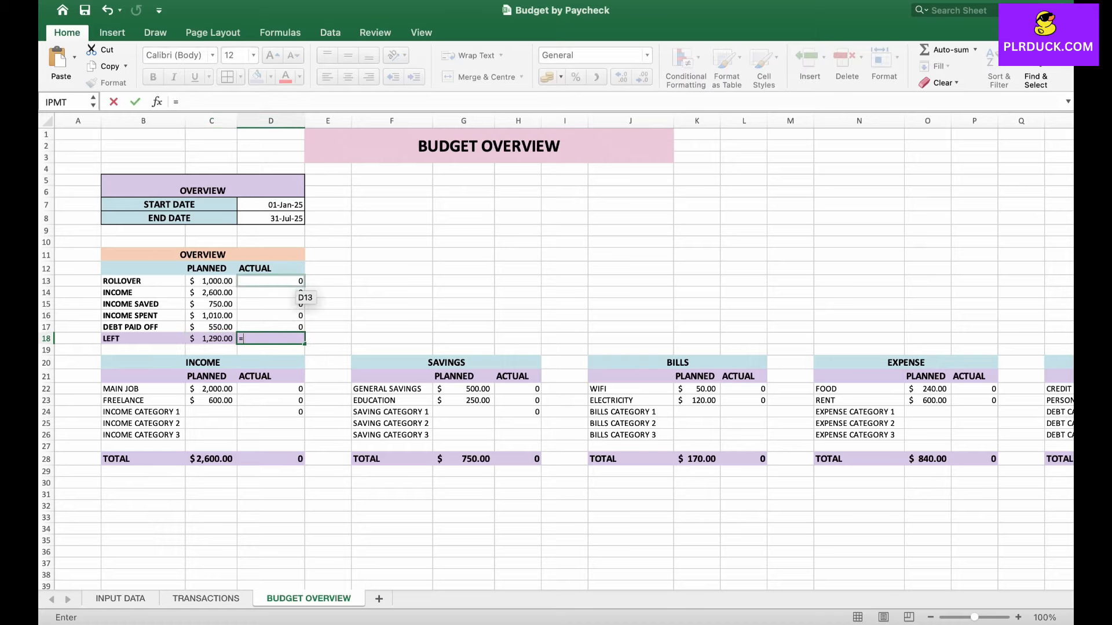
click(289, 282)
text(+D14-()
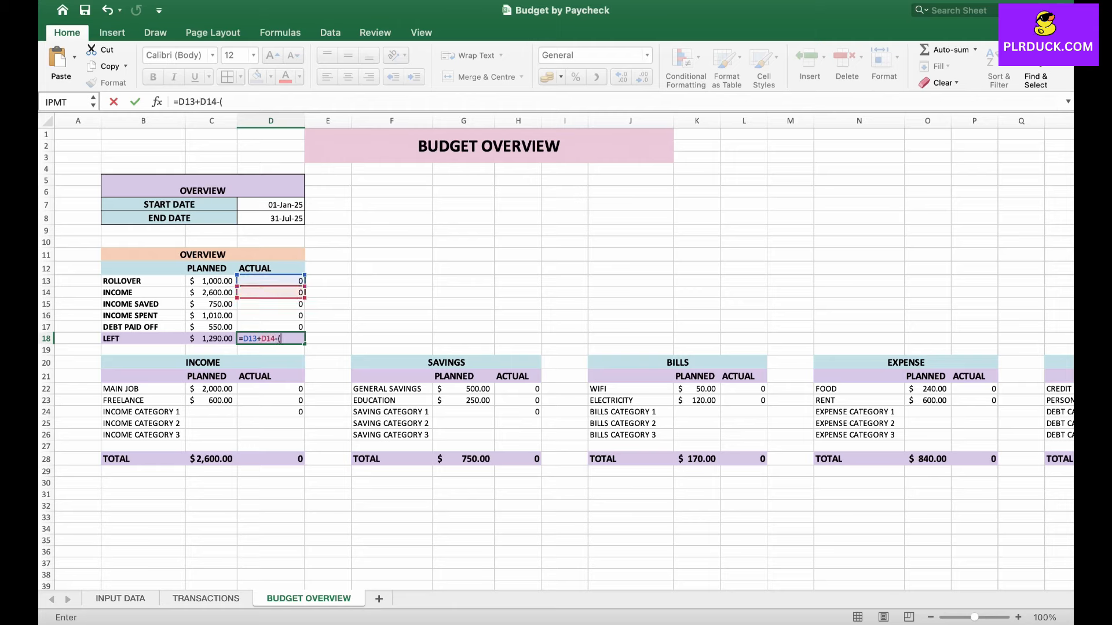
click(272, 304)
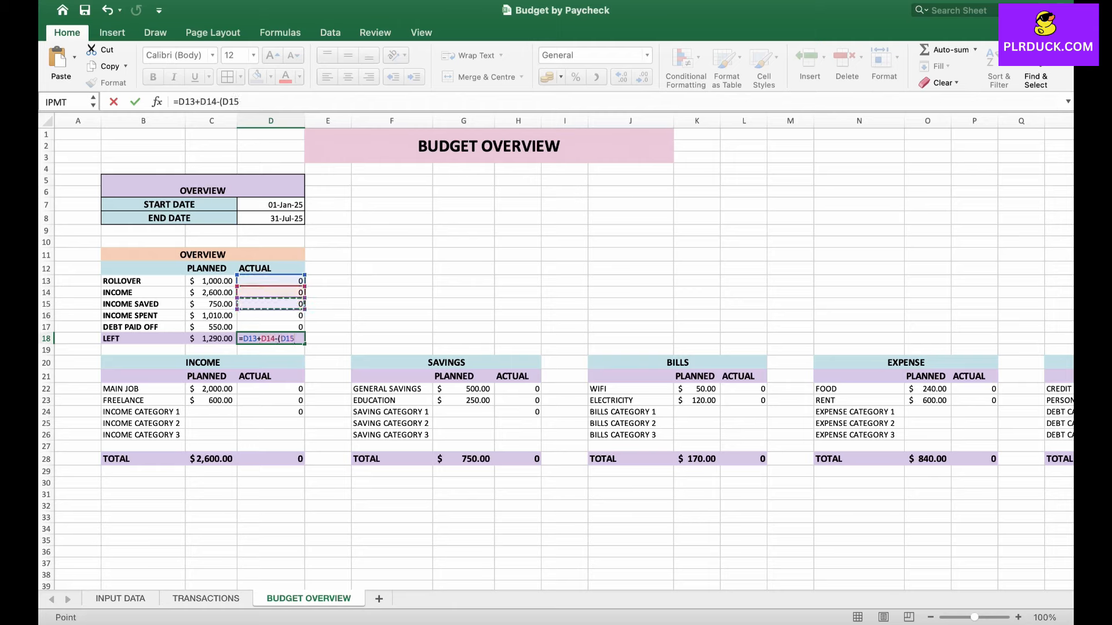
text(+)
click(271, 315)
text(+)
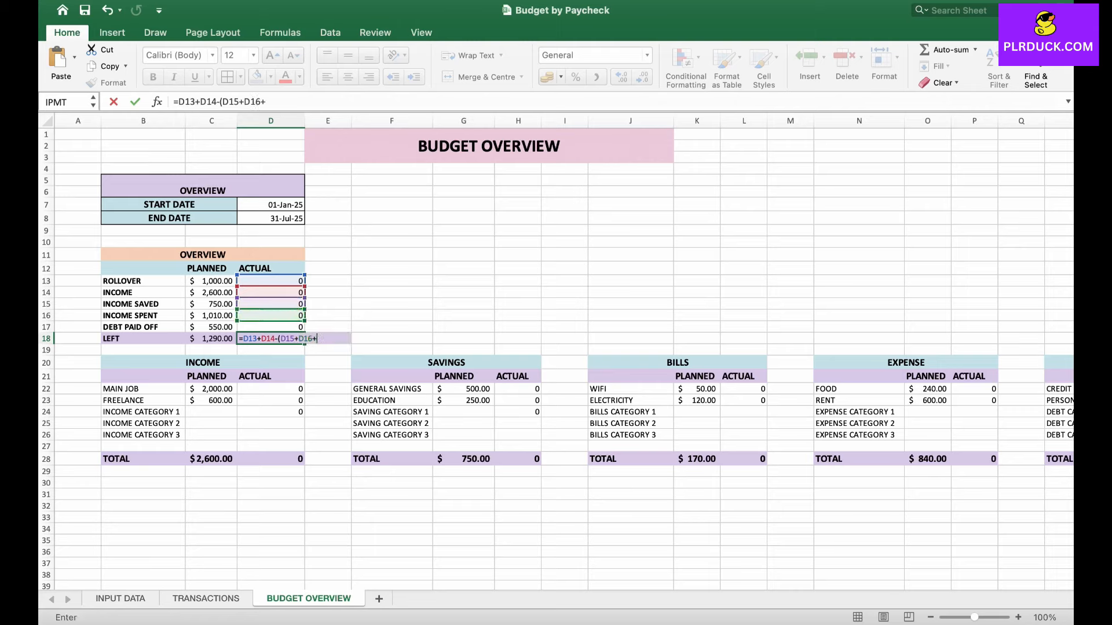
click(289, 328)
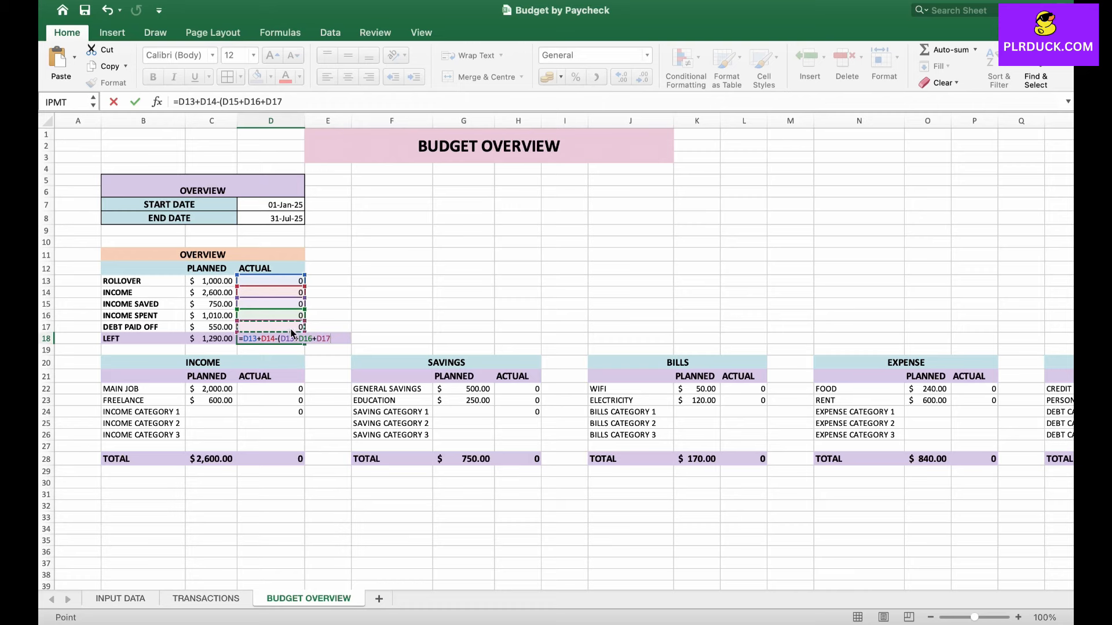
text())
key(Return)
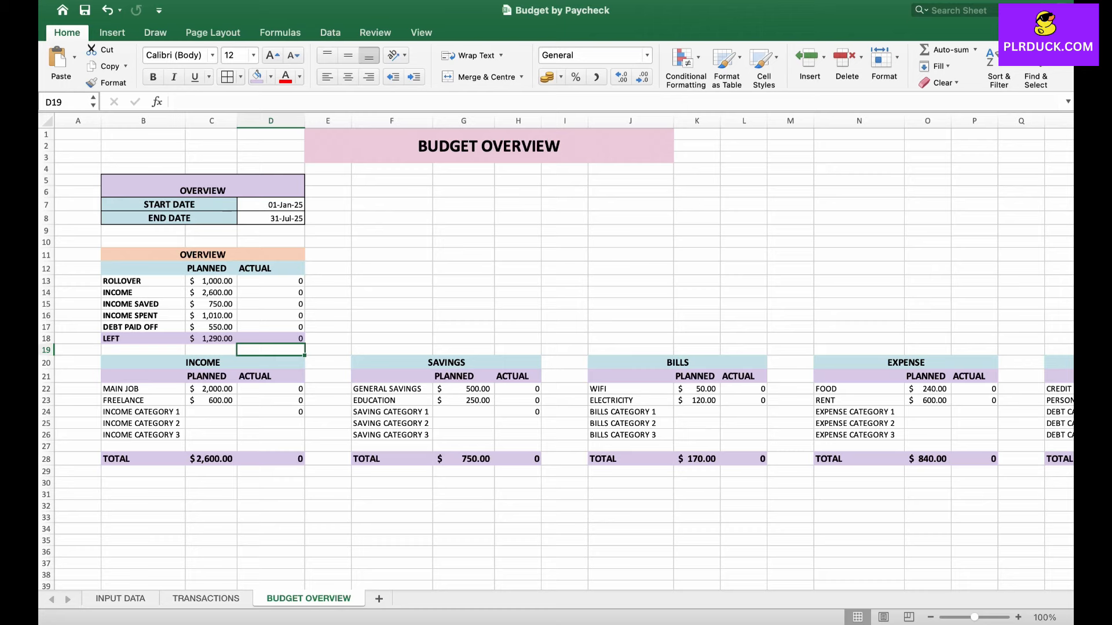
- Insert a 2D clustered column chart of the Overview data B12:D17 and place it beside the Overview tables, under the sheet title
click(143, 268)
drag(143, 268, 284, 327)
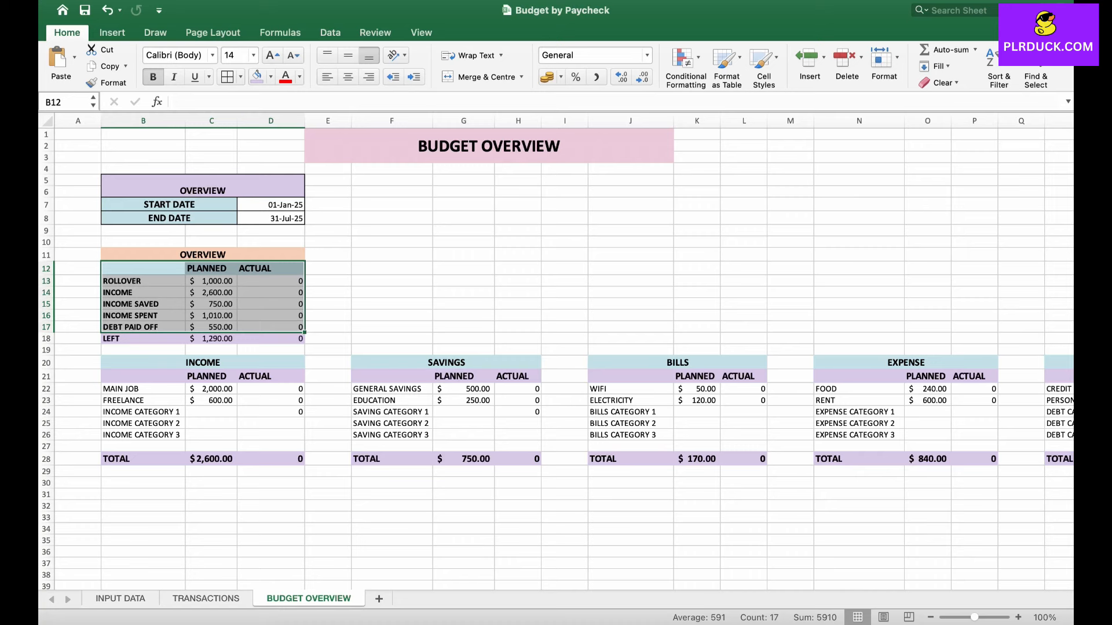
click(112, 33)
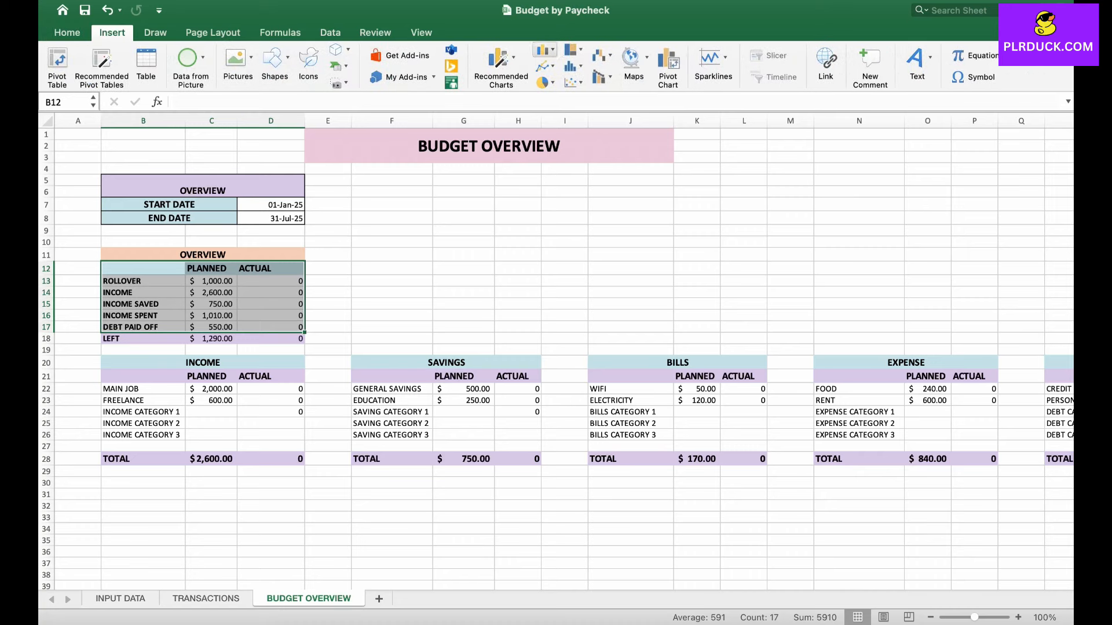
click(545, 50)
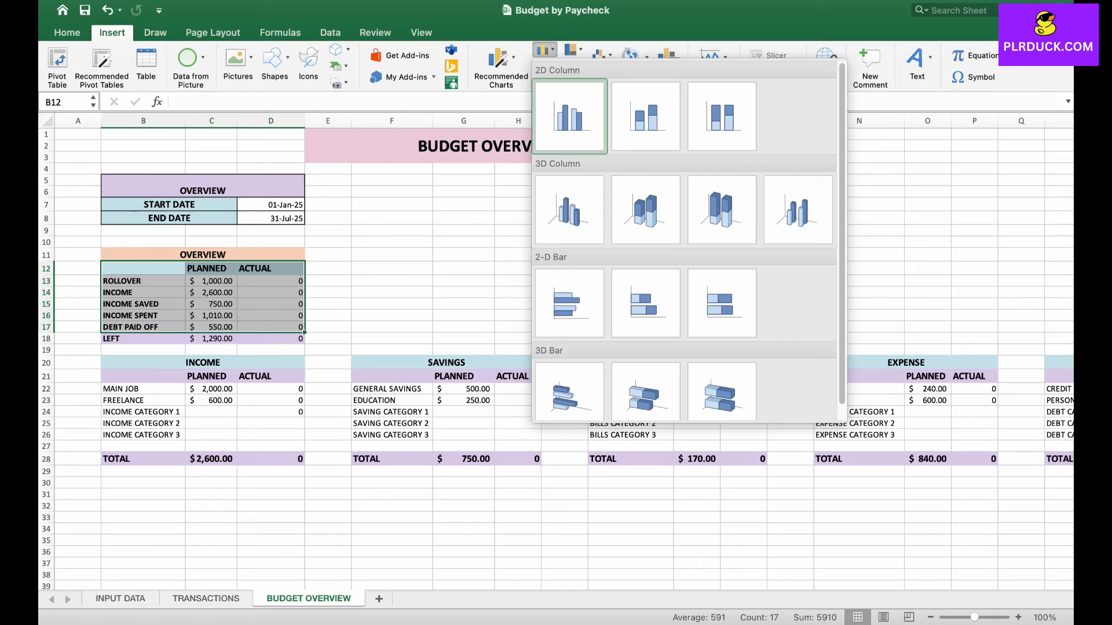
click(570, 116)
drag(625, 301, 527, 196)
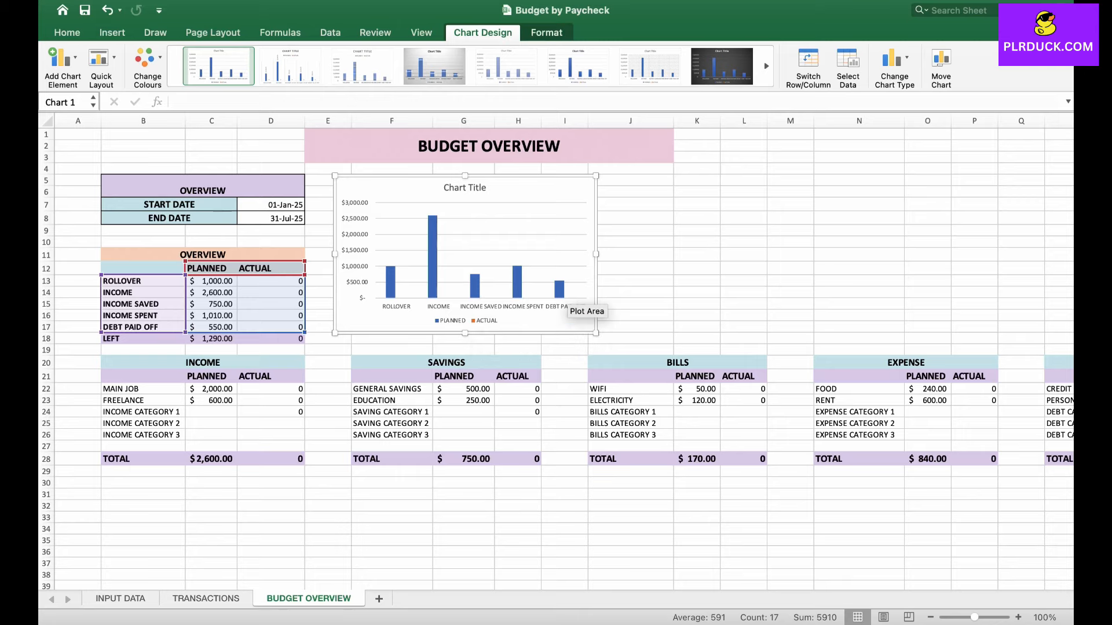
- Replace the column chart's title with PLANNED VS ACTUAL
double_click(473, 188)
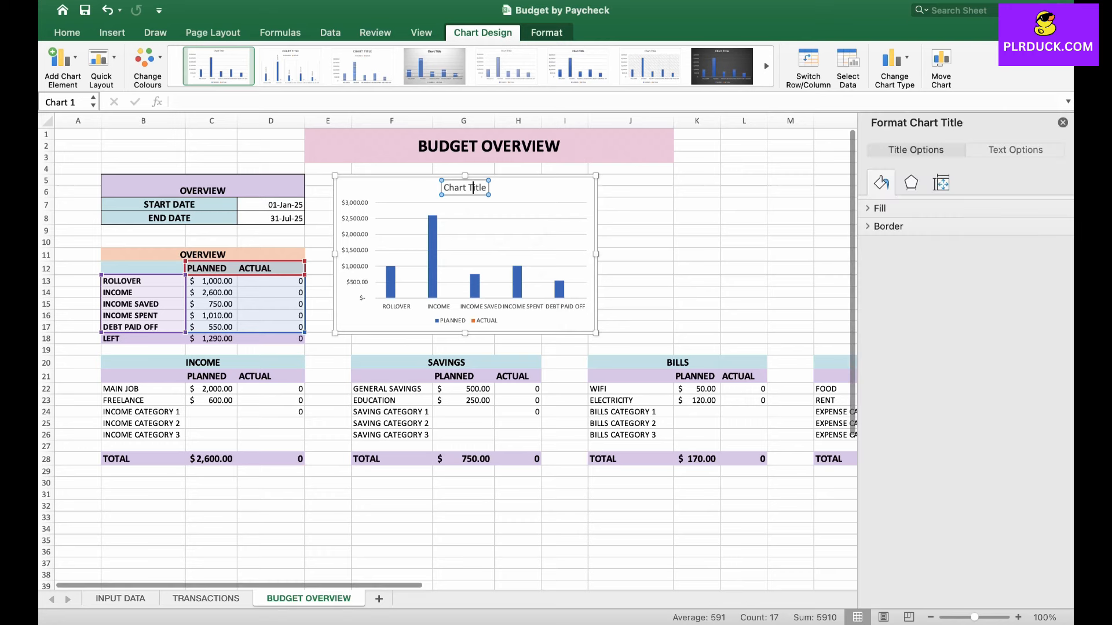
triple_click(473, 188)
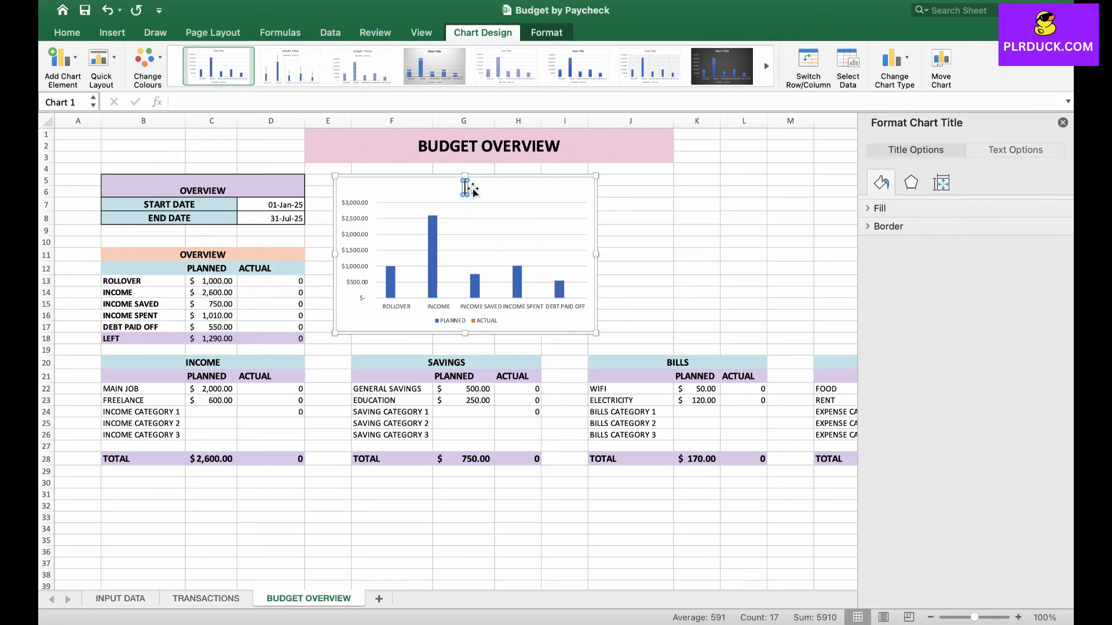
text(PLANNED VS ACTUAL)
- Fill the chart's PLANNED series with the recently used light purple and the ACTUAL legend entry with the recently used peach
click(432, 254)
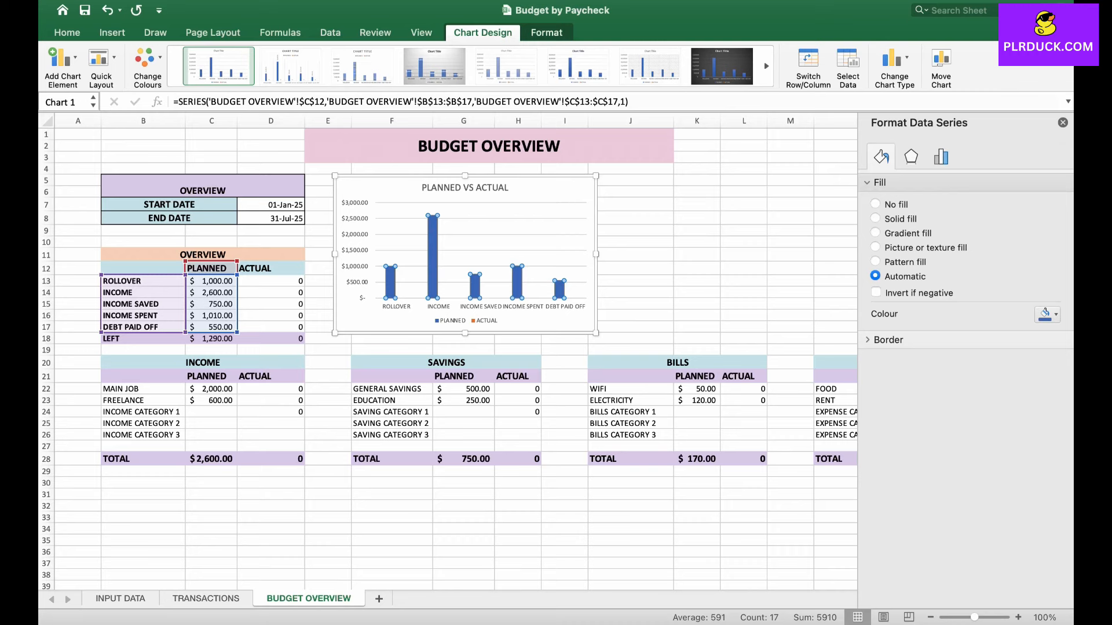
click(1047, 315)
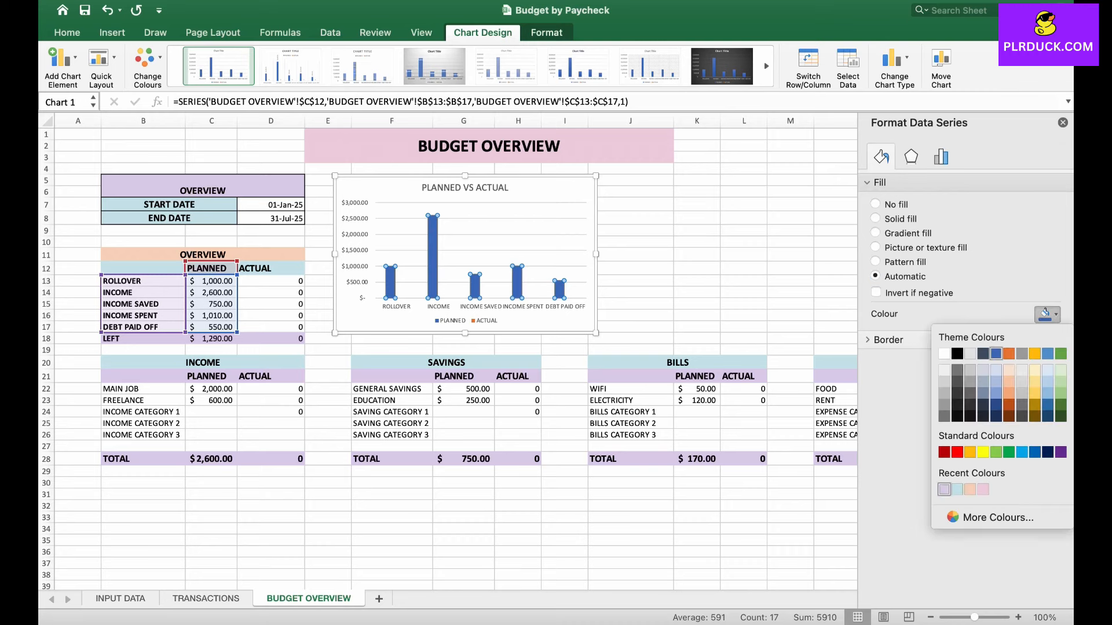
click(944, 489)
click(473, 322)
click(1047, 326)
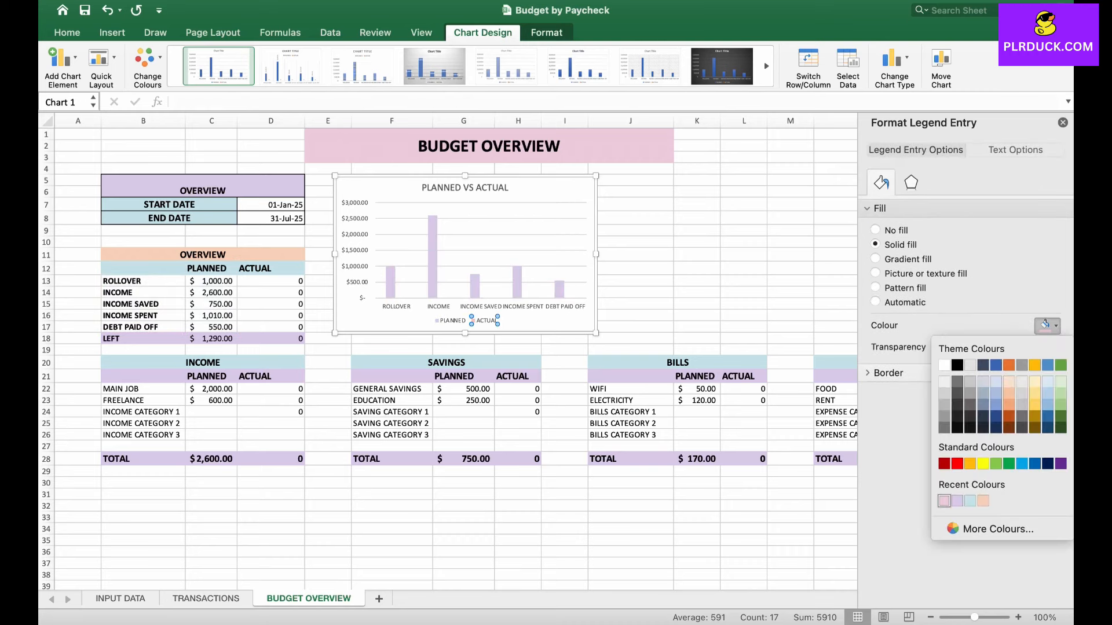
click(980, 500)
click(634, 254)
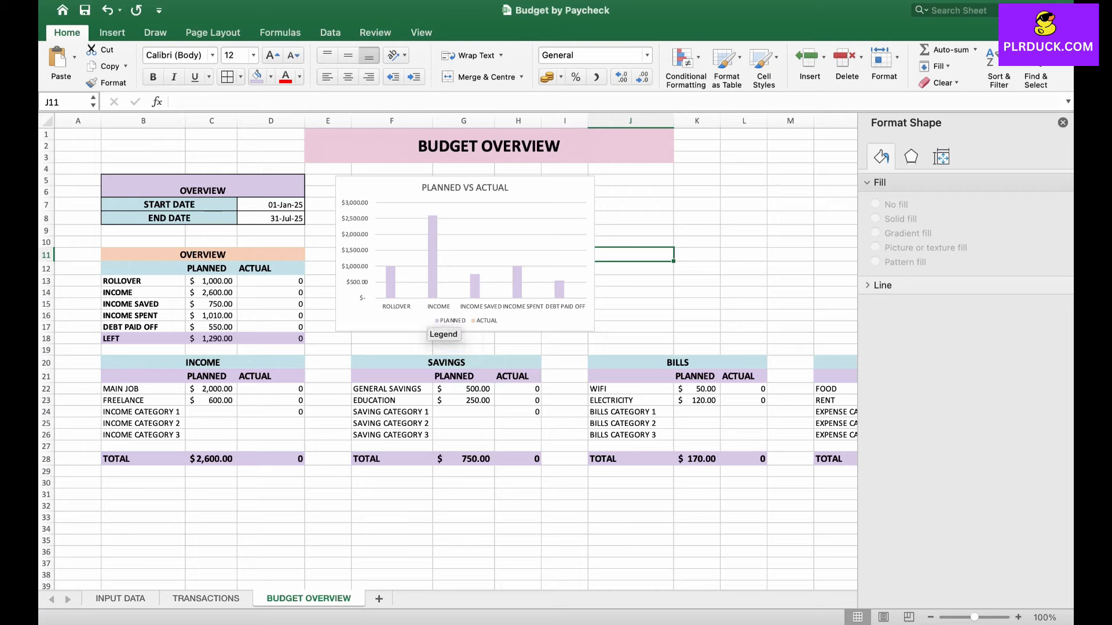
mouse_move(432, 223)
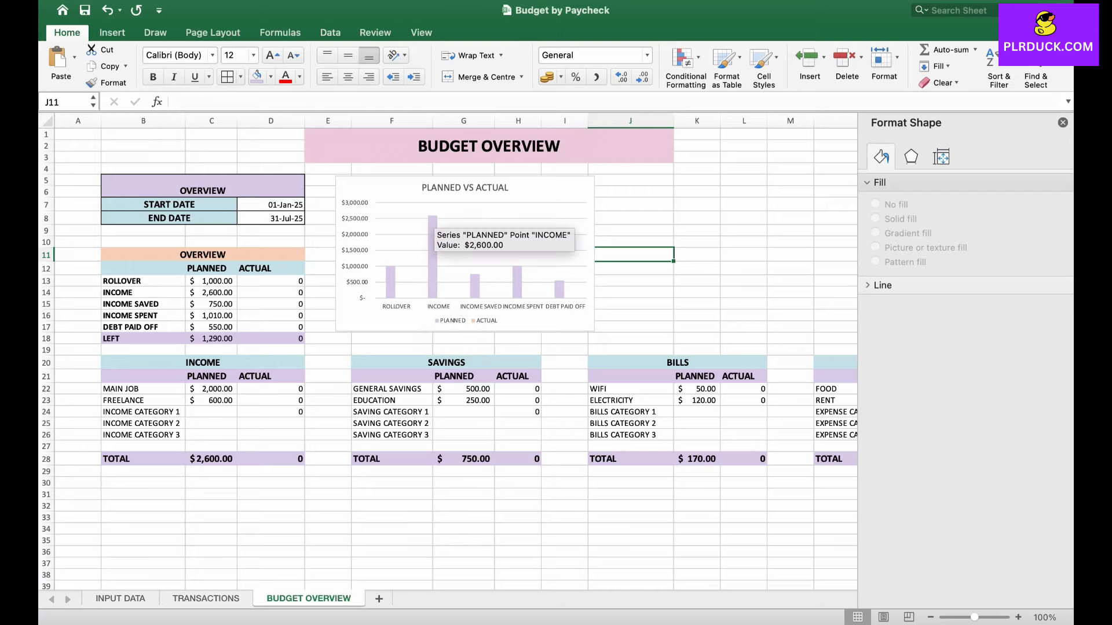
mouse_move(391, 281)
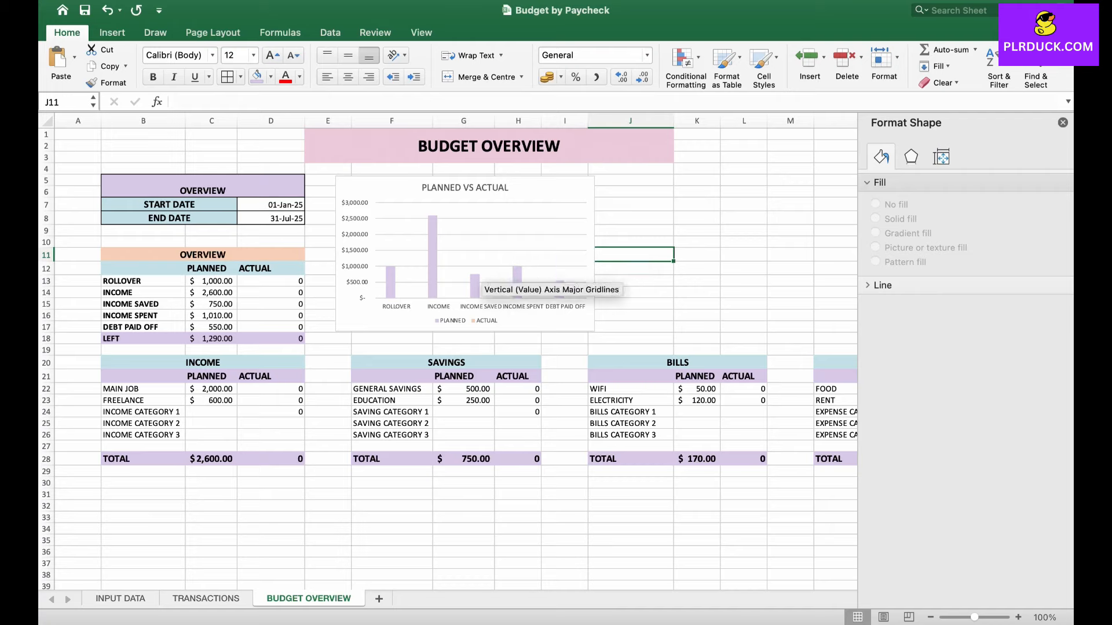
mouse_move(557, 300)
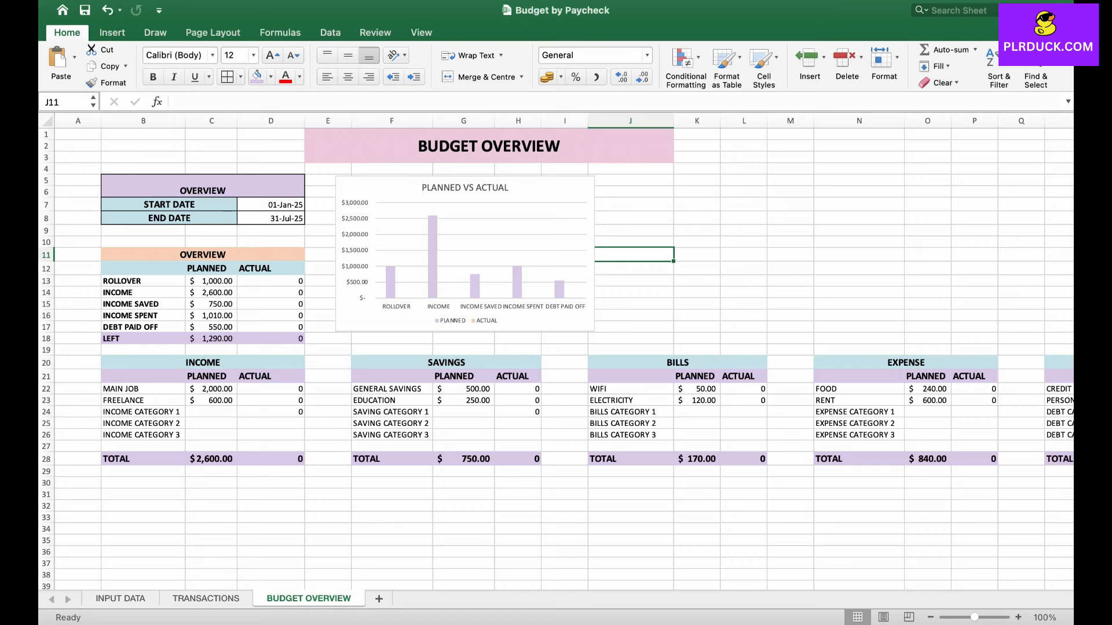
- Enter the row labels INCOME, SAVINGS, BILLS, EXPENSE and DEBT in B46:B50, below the category tables
scroll(556, 359, down, 10)
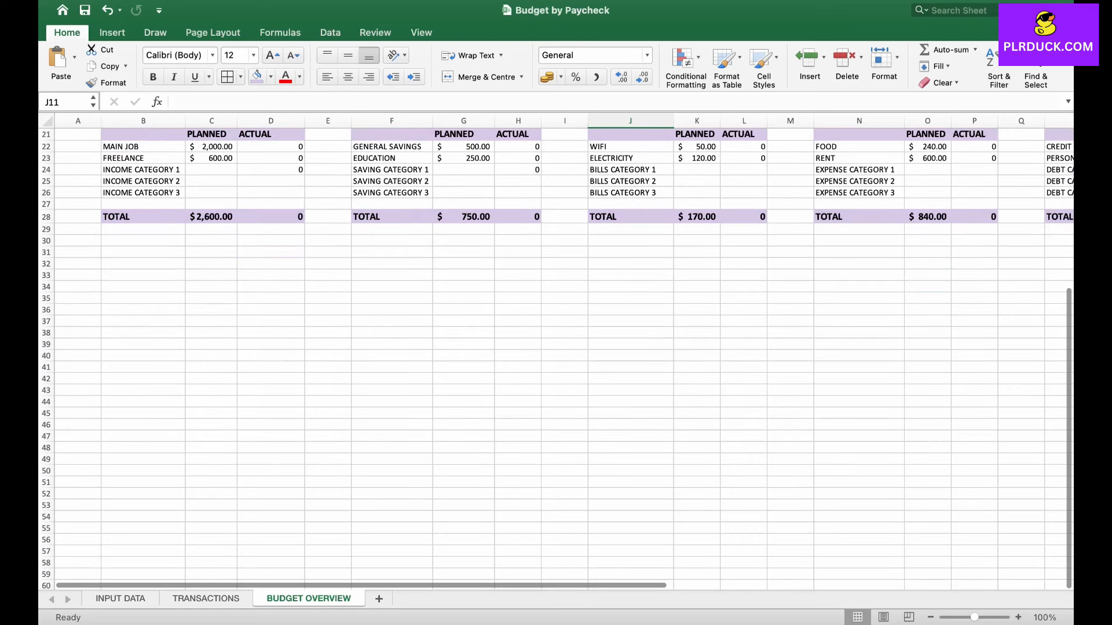
scroll(556, 359, down, 3)
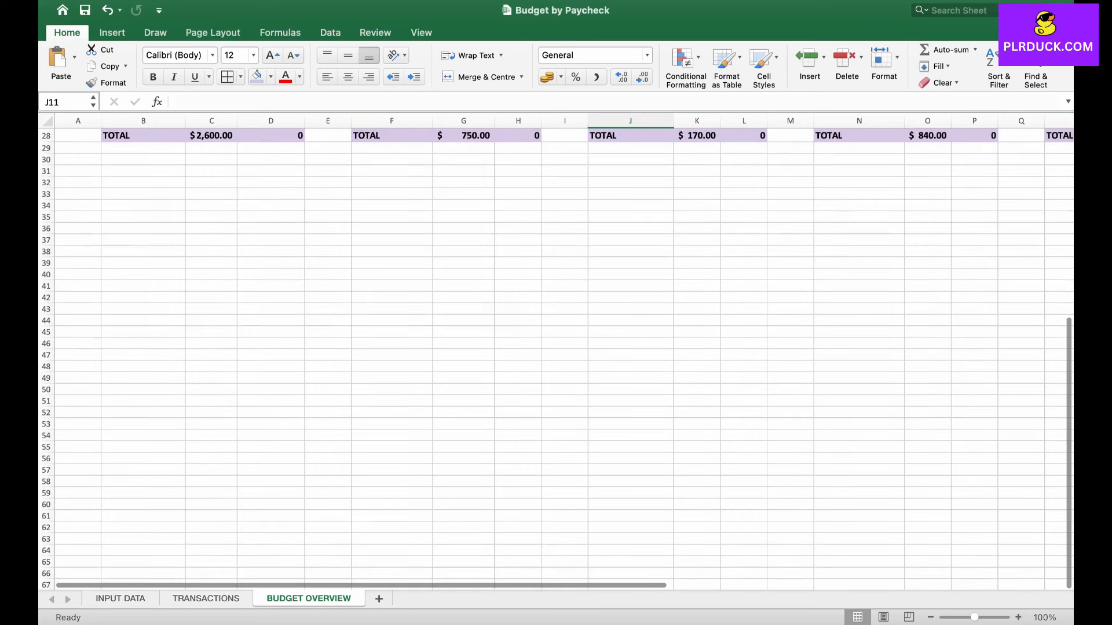
click(143, 342)
text(INCOME)
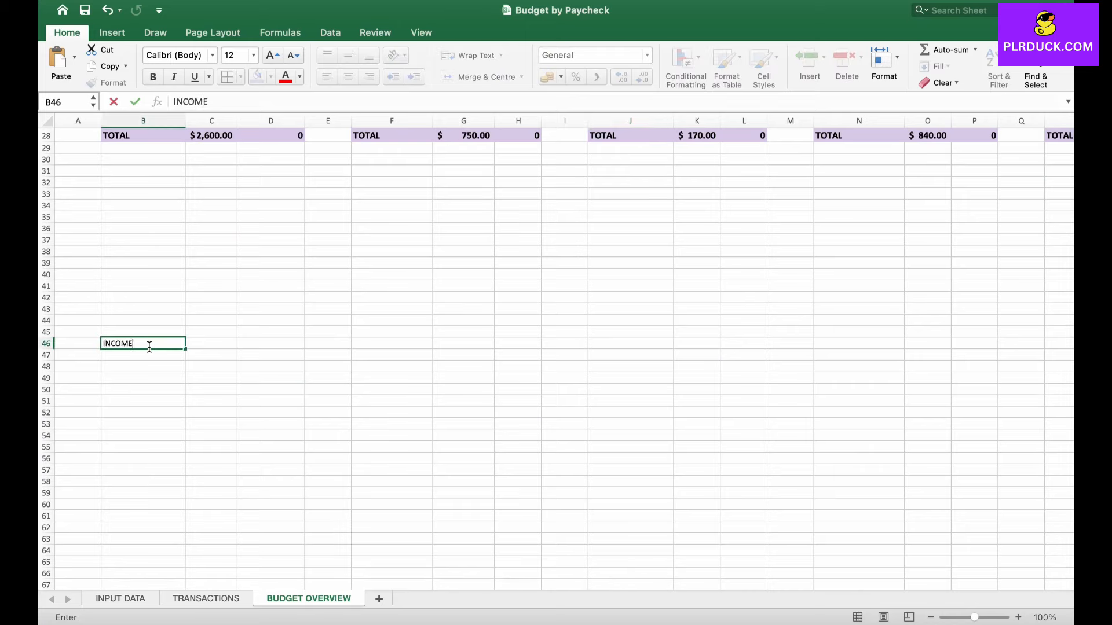
key(Return)
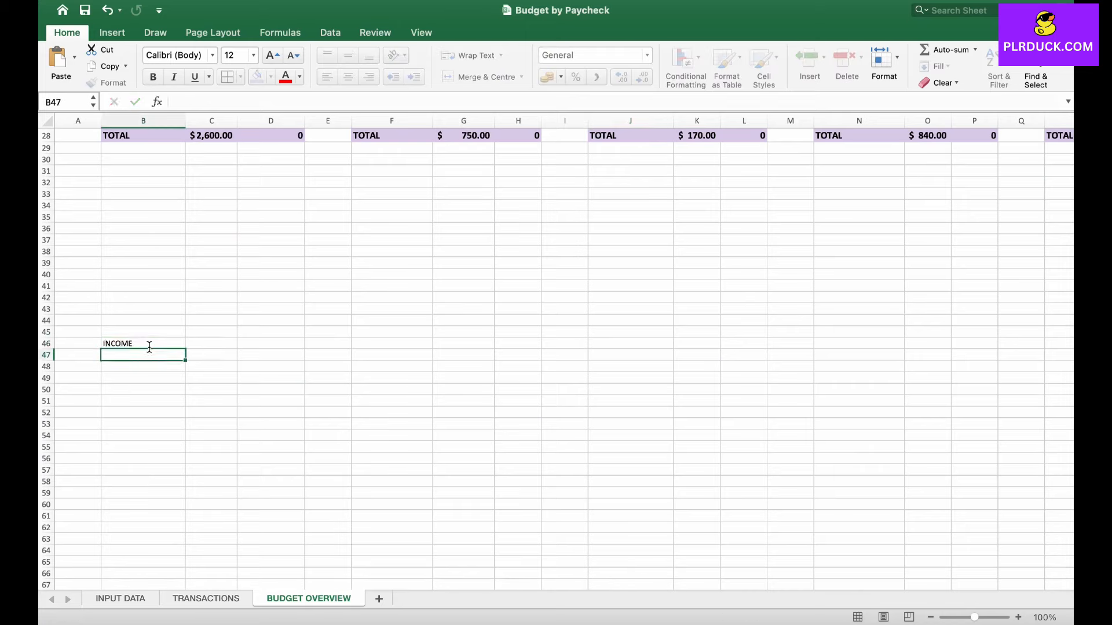
text(SAVINGS)
key(Return)
text(BILLS)
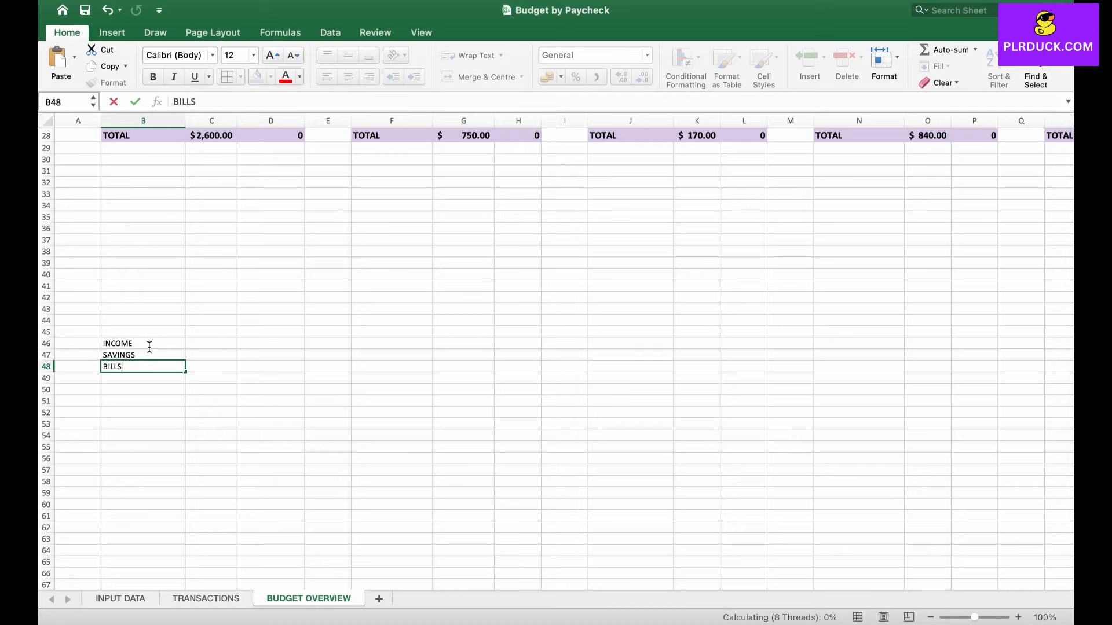
key(Return)
text(EXPENSE)
key(Return)
key(Up)
key(Return)
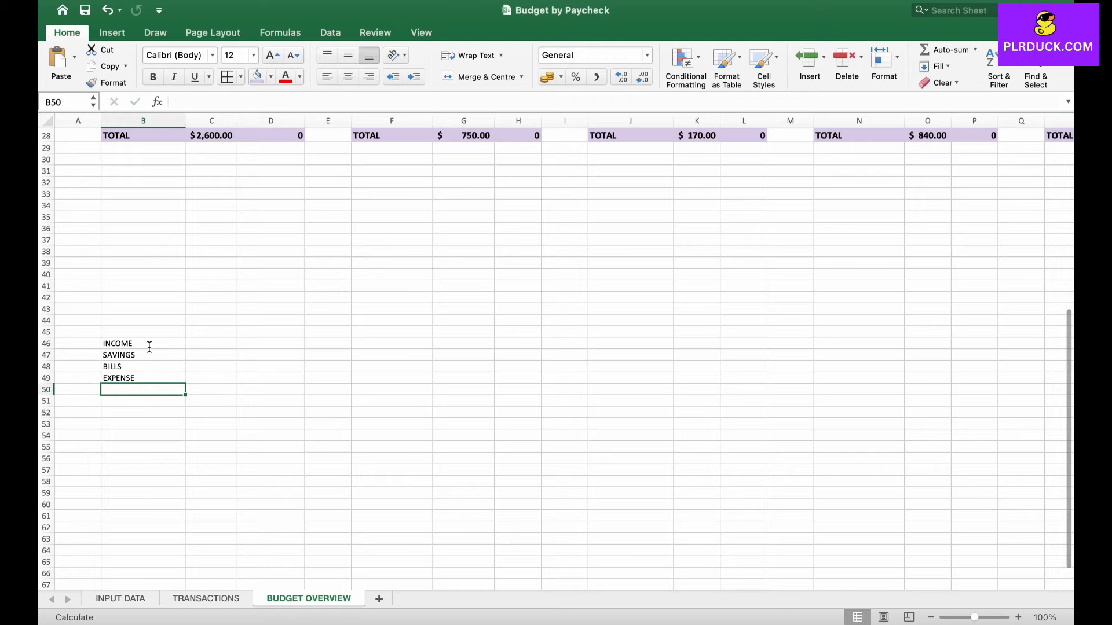
text(DEBT)
key(Tab)
- Add the column headings PLANNED in C45 and ACTUAL in D45 above the new row labels
key(Up)
key(Up)
key(Up)
key(Up)
scroll(556, 347, up, 3)
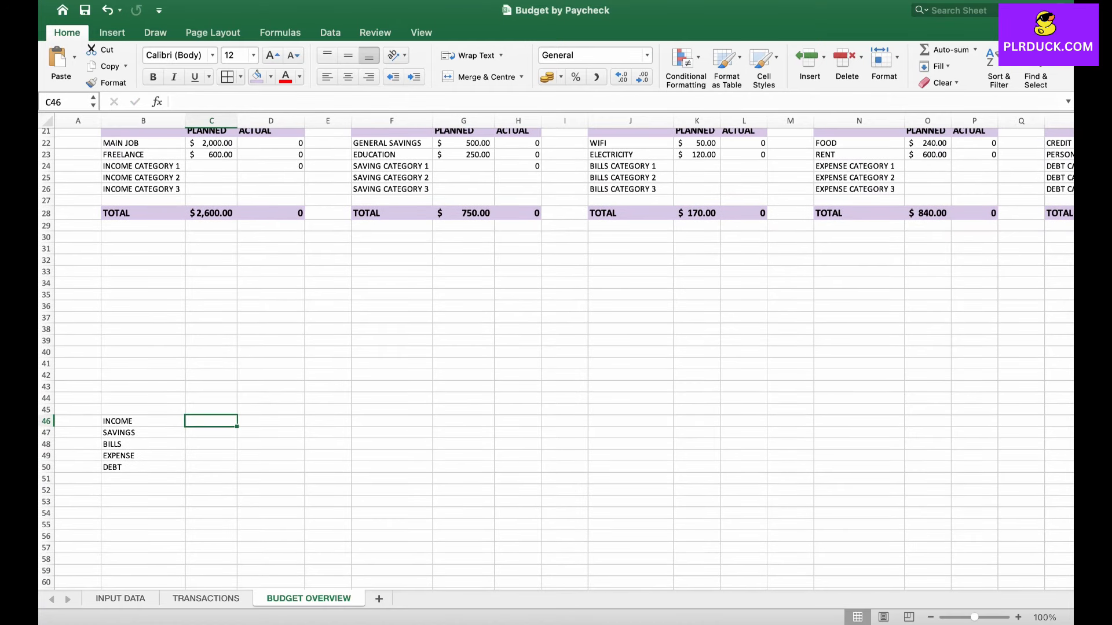
scroll(555, 359, up, 2)
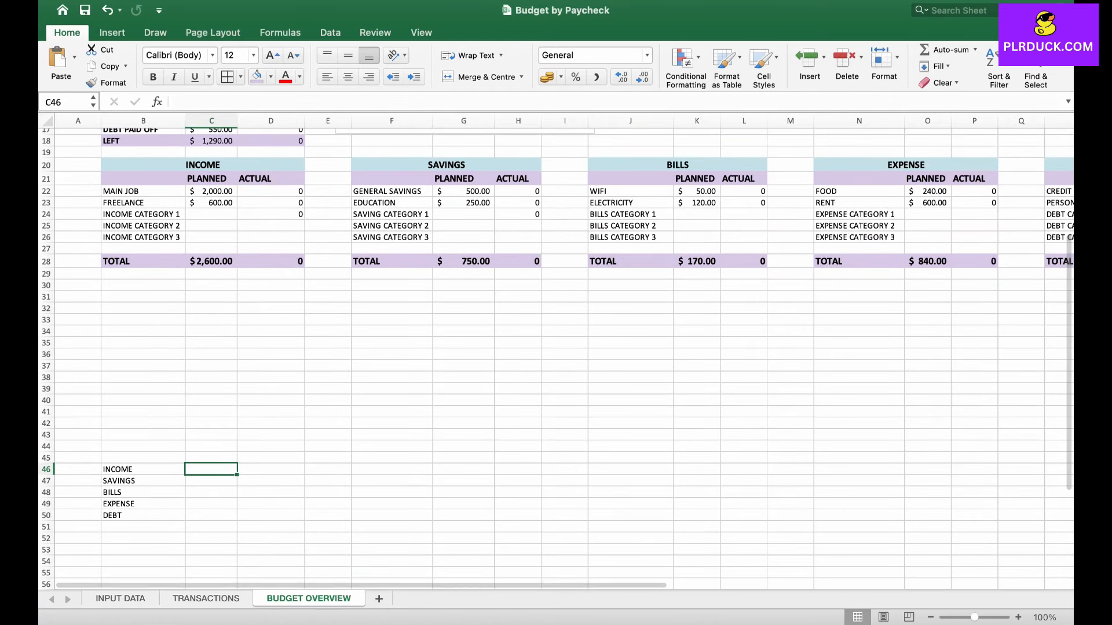
click(212, 457)
text(PLANNE)
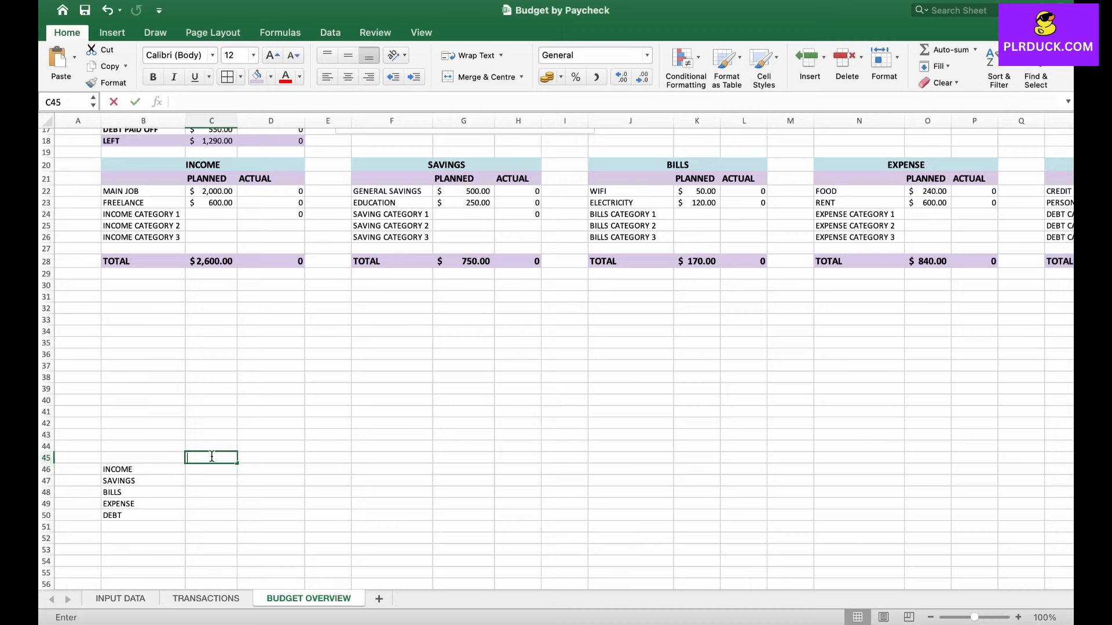
text(D)
key(Tab)
text(ACTUAL)
key(Return)
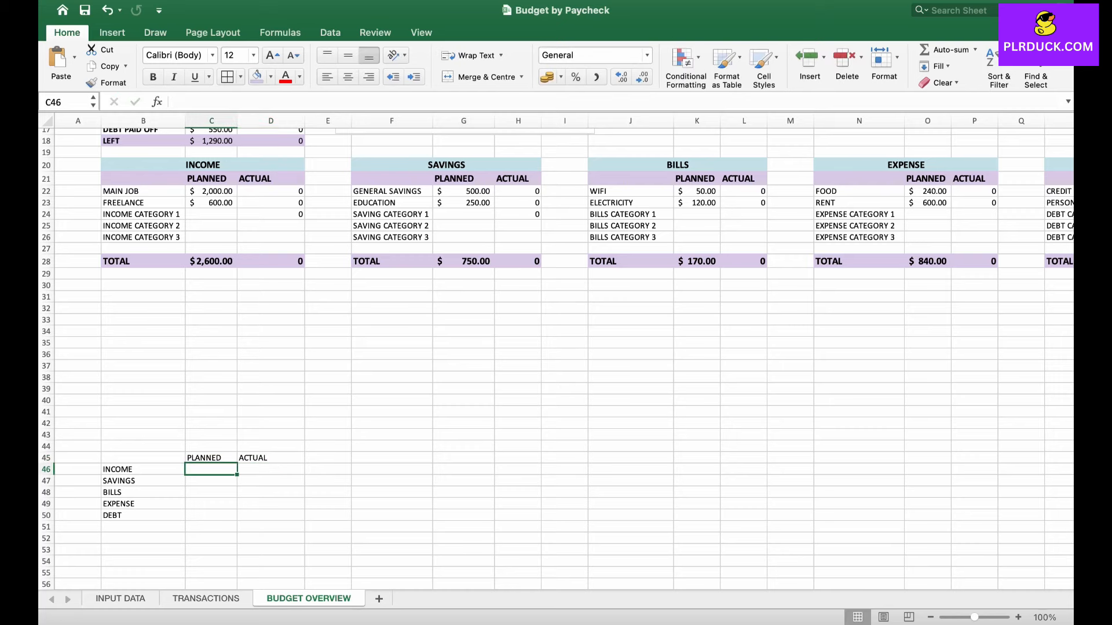
- Link C46 and C47 to the planned totals of the Income and Savings tables, C28 and G28
text(=)
click(220, 261)
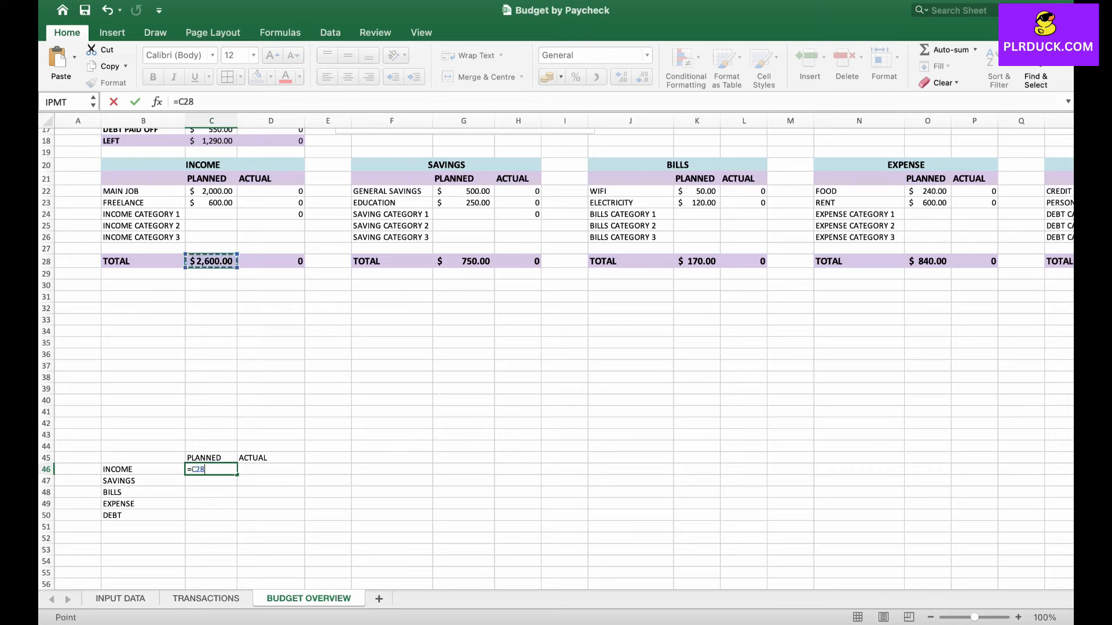
key(Return)
text(=)
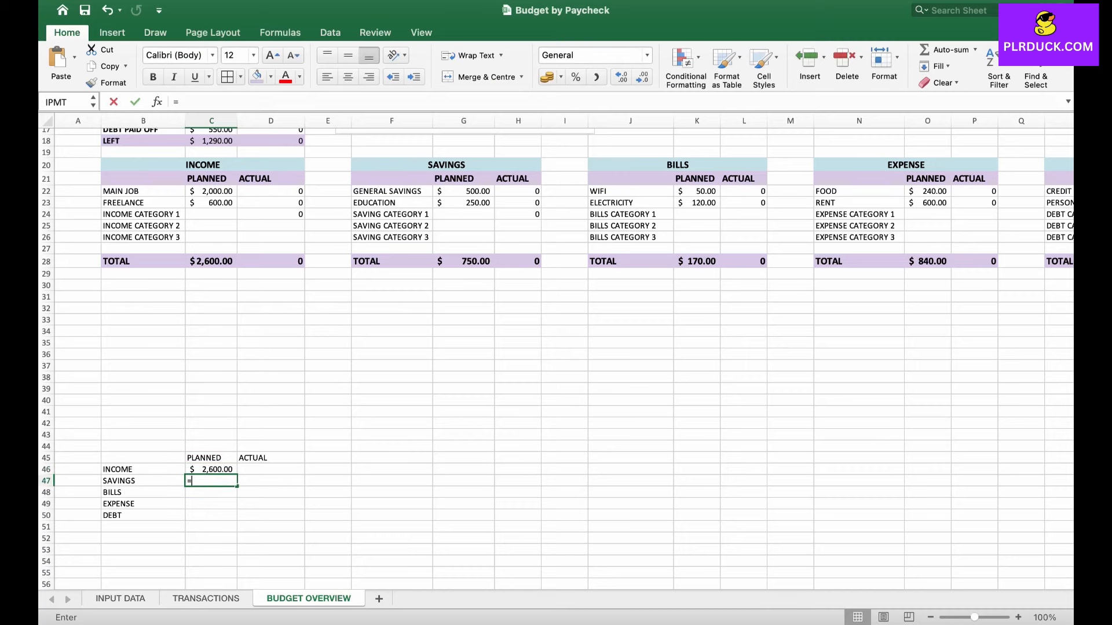
click(463, 261)
key(Return)
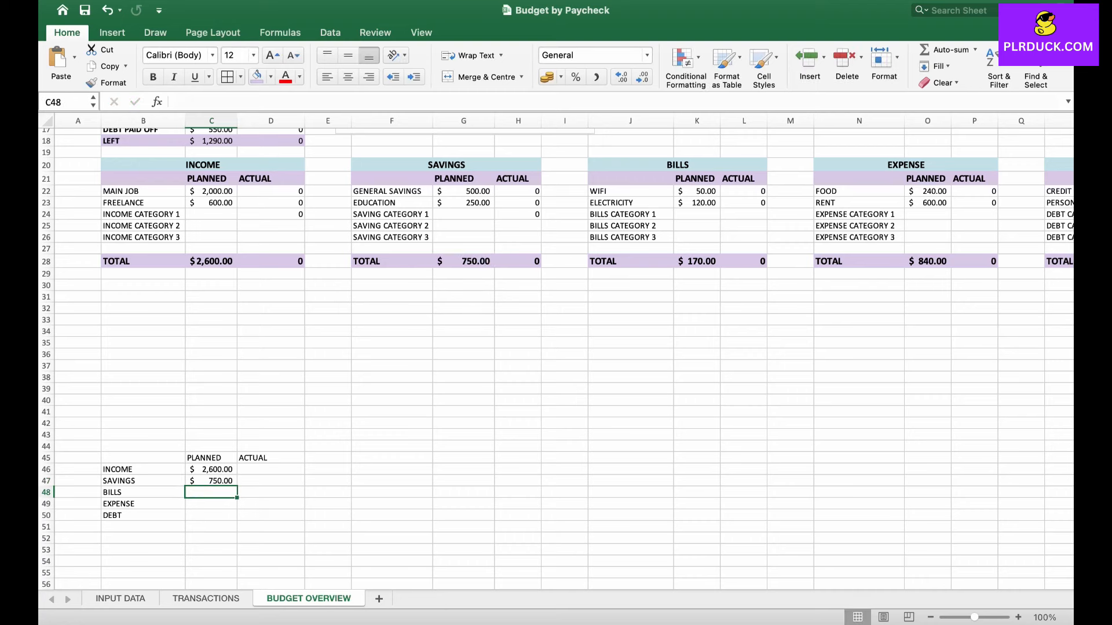
- Link C48 and C49 to the planned totals of the Bills and Expense tables, K28 and O28
text(=)
click(698, 262)
key(Return)
text(=)
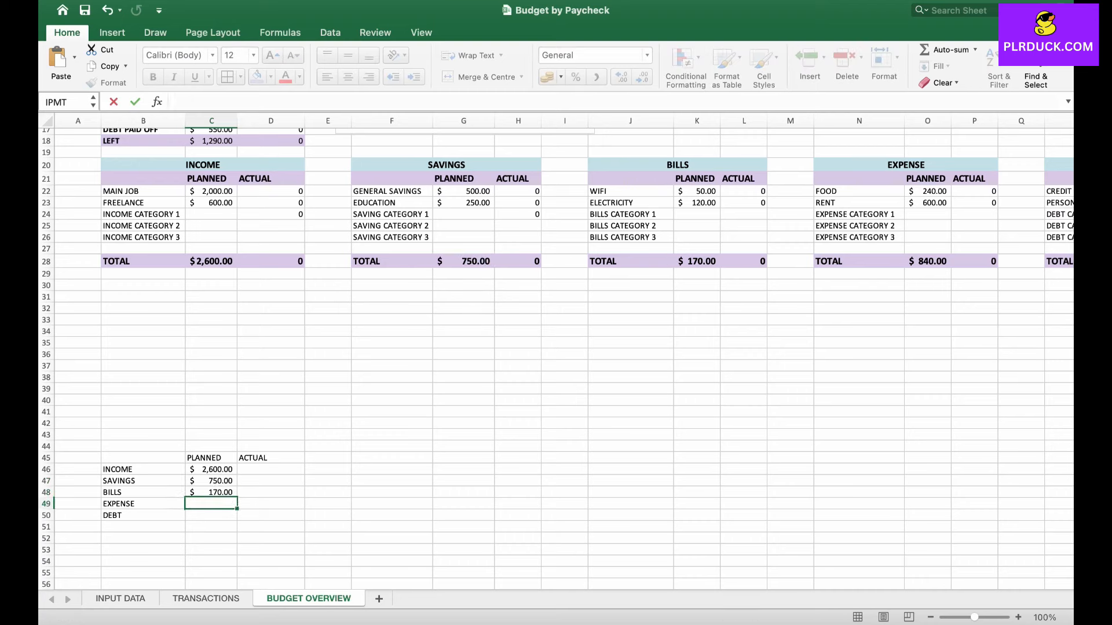
key(Escape)
text(=)
click(930, 262)
key(Return)
- Link the planned DEBT value in C50 to the Debt table's planned total in row 28
text(=)
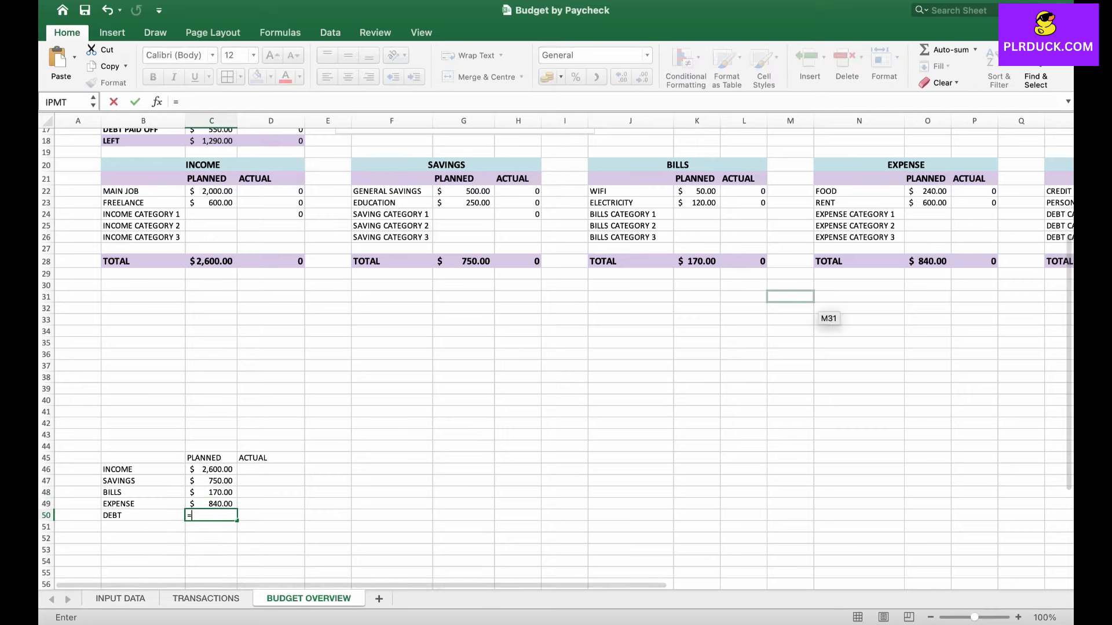
scroll(558, 353, right, 1)
scroll(557, 353, right, 2)
click(1061, 266)
key(Return)
scroll(558, 354, left, 2)
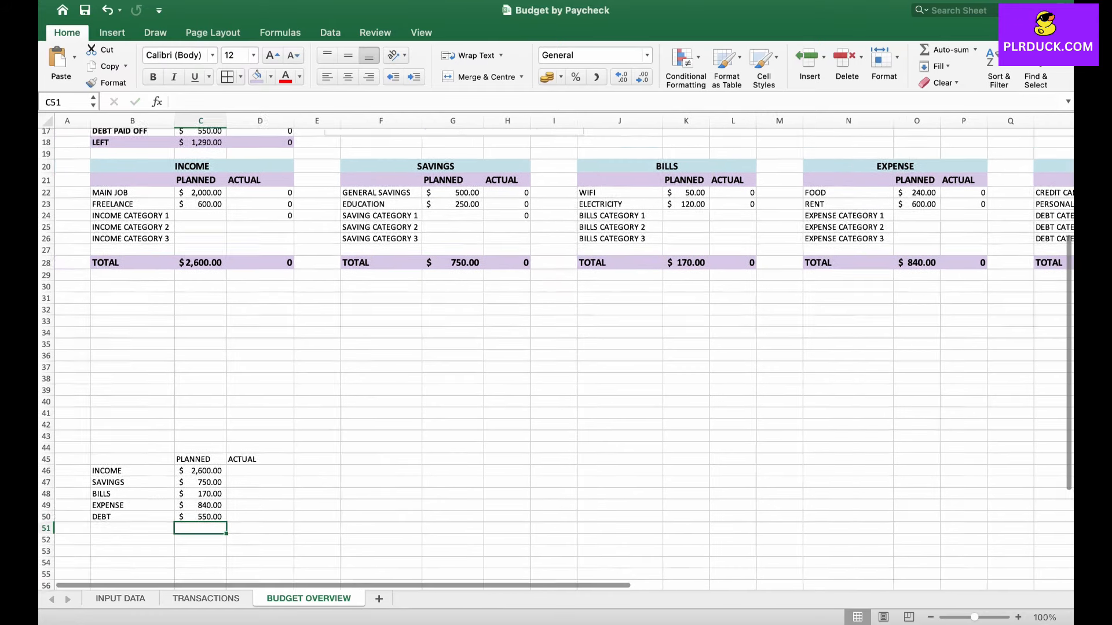
- Link D46 and D47 to the actual totals of the Income and Savings tables, D28 and H28
click(270, 461)
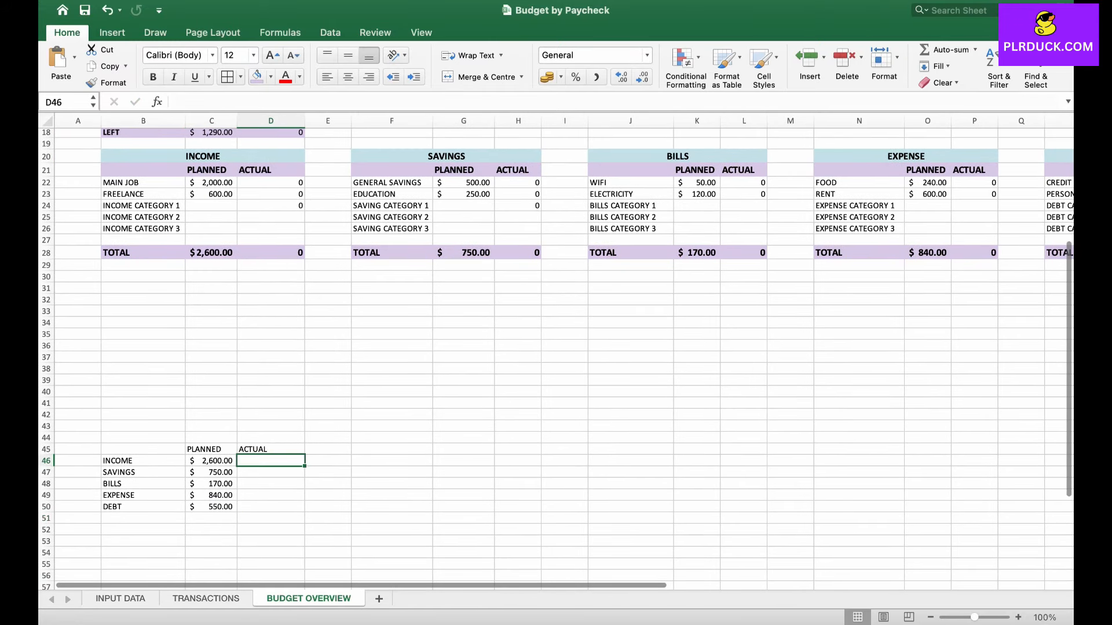
text(=)
click(281, 254)
key(Return)
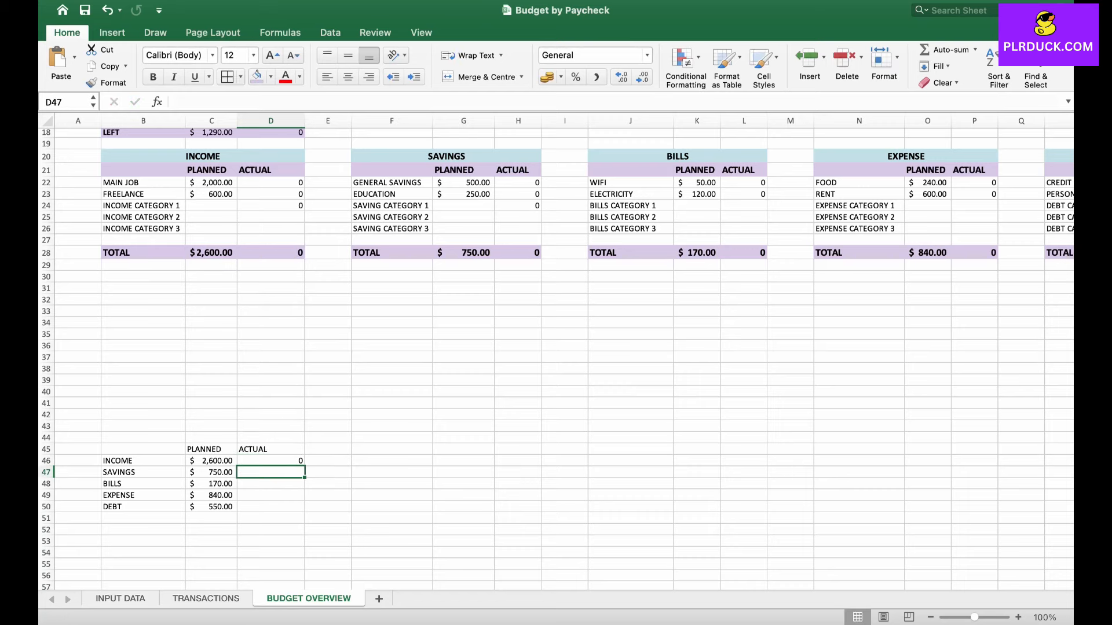
text(=)
click(533, 252)
key(Return)
- Link D48 and D49 to the actual totals of the Bills and Expense tables, L28 and P28
text(=)
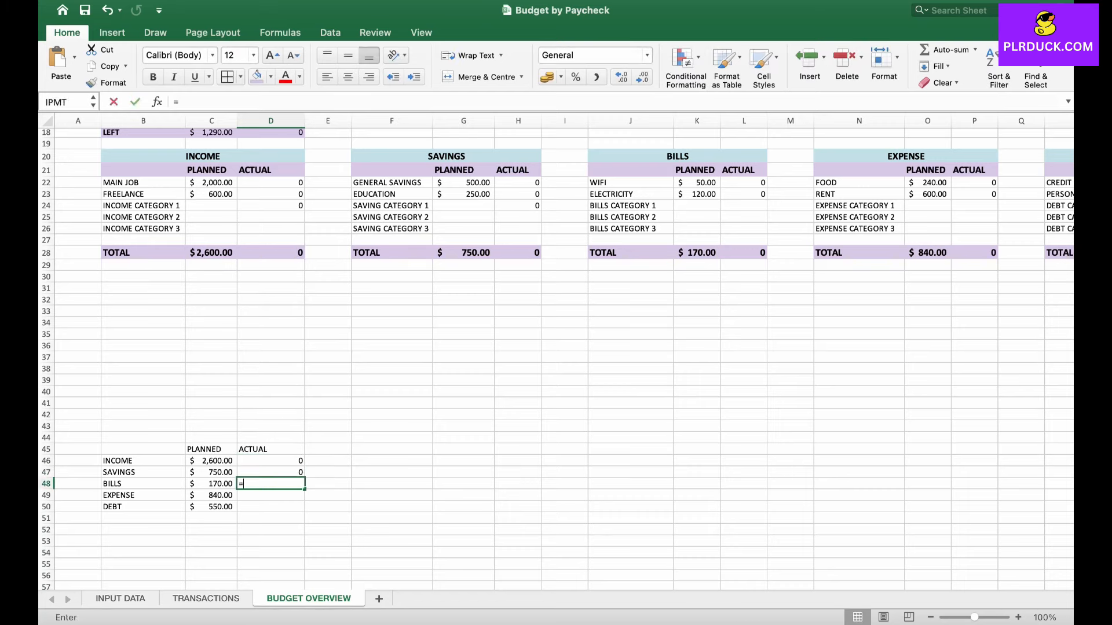
click(744, 240)
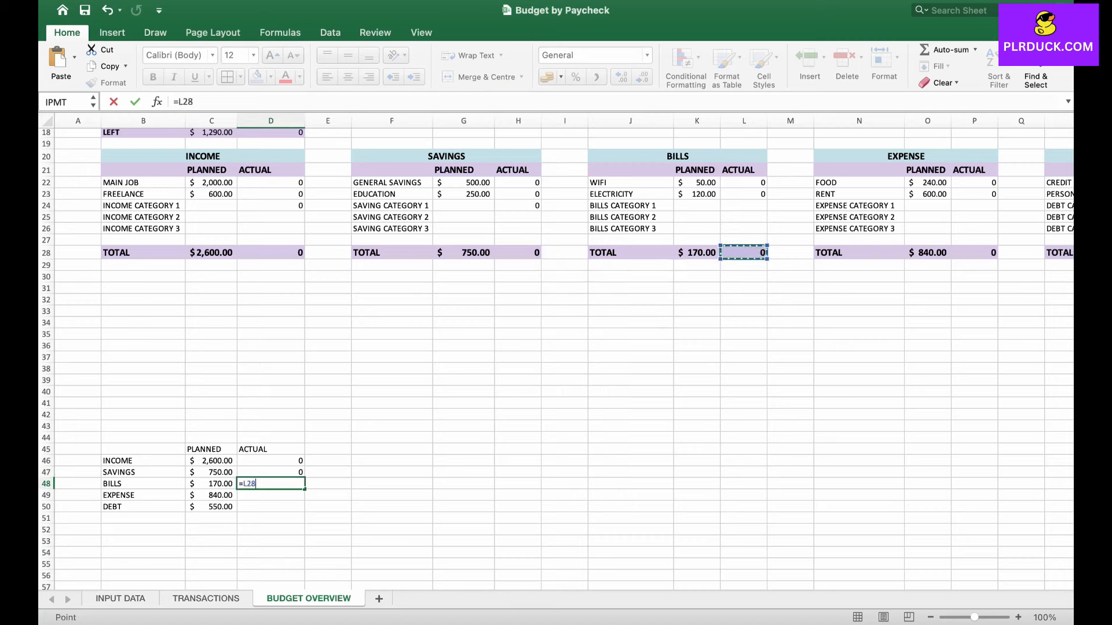
key(Return)
text(=)
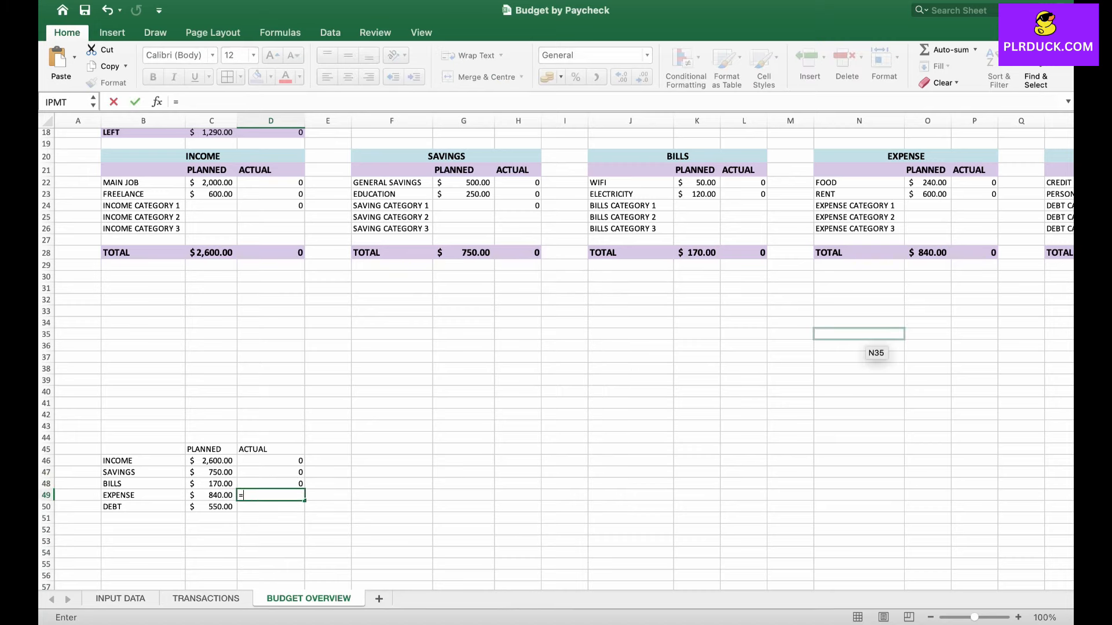
click(974, 252)
key(Return)
- Link the actual DEBT value in D50 to the Debt table's actual total, T28
scroll(555, 353, right, 3)
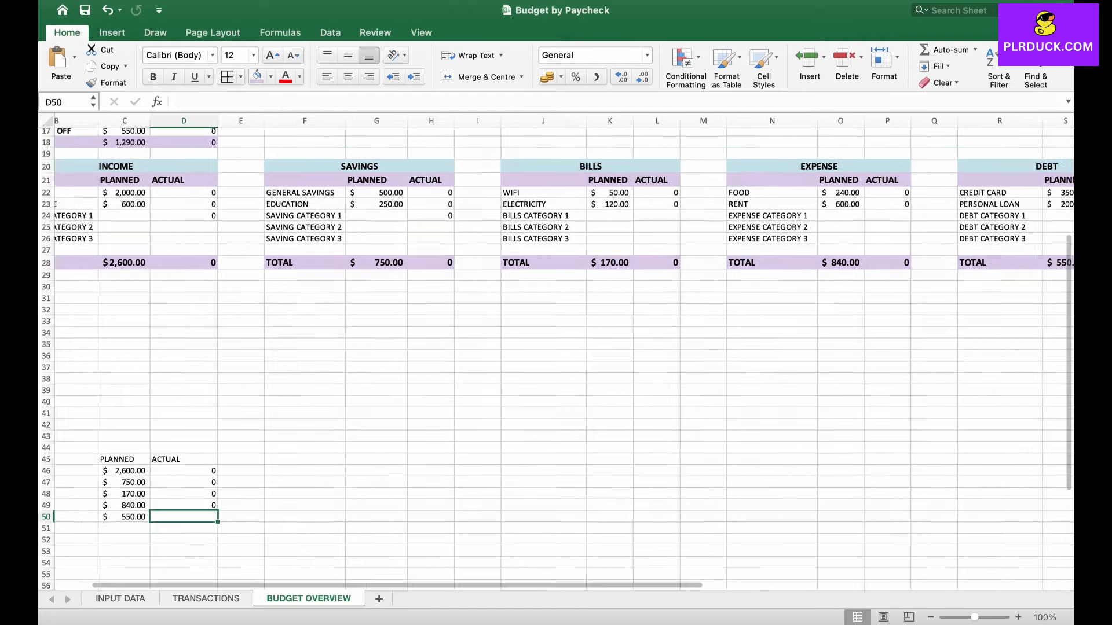
text(=)
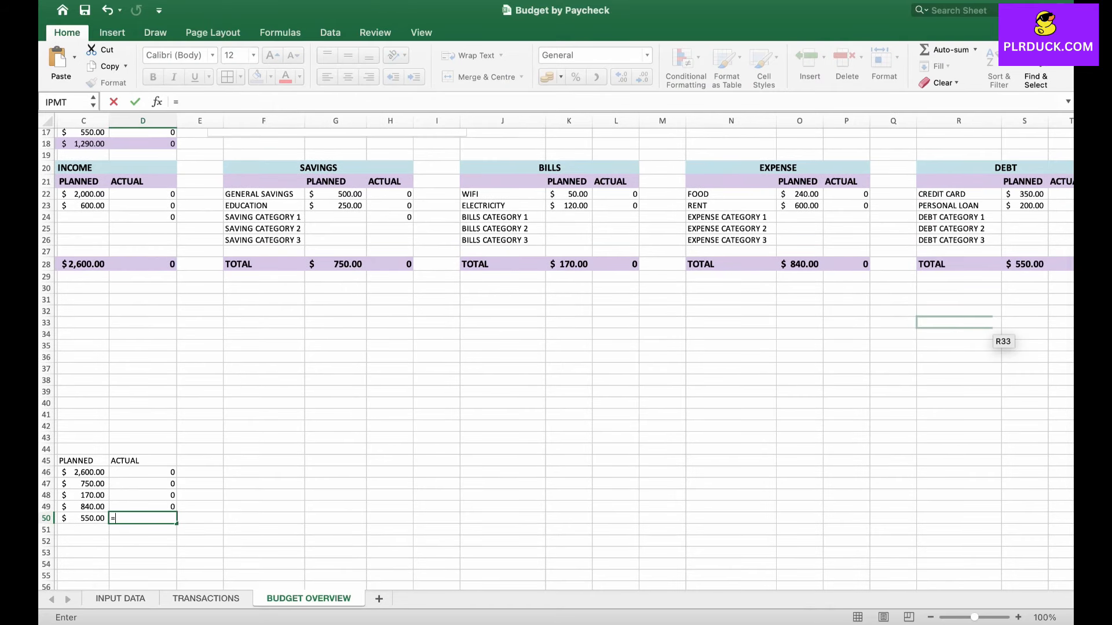
scroll(1019, 347, right, 1)
key(Escape)
scroll(556, 353, left, 4)
scroll(556, 353, down, 1)
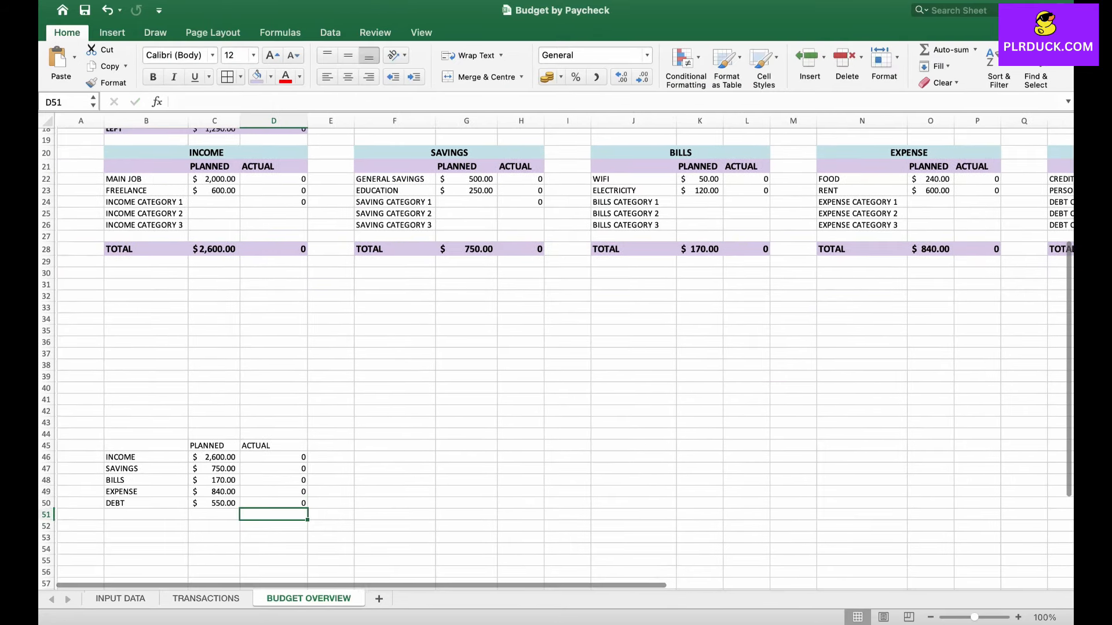
- Insert a 2D pie chart of the planned totals in B46:C50 and place it beside the PLANNED VS ACTUAL chart
drag(122, 457, 212, 503)
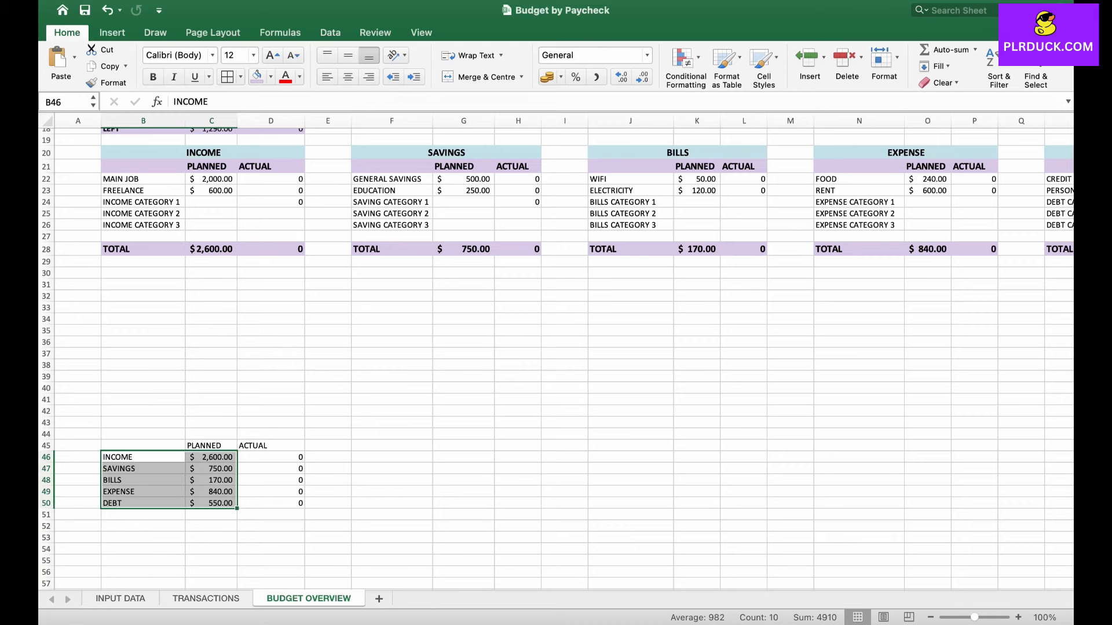
click(112, 33)
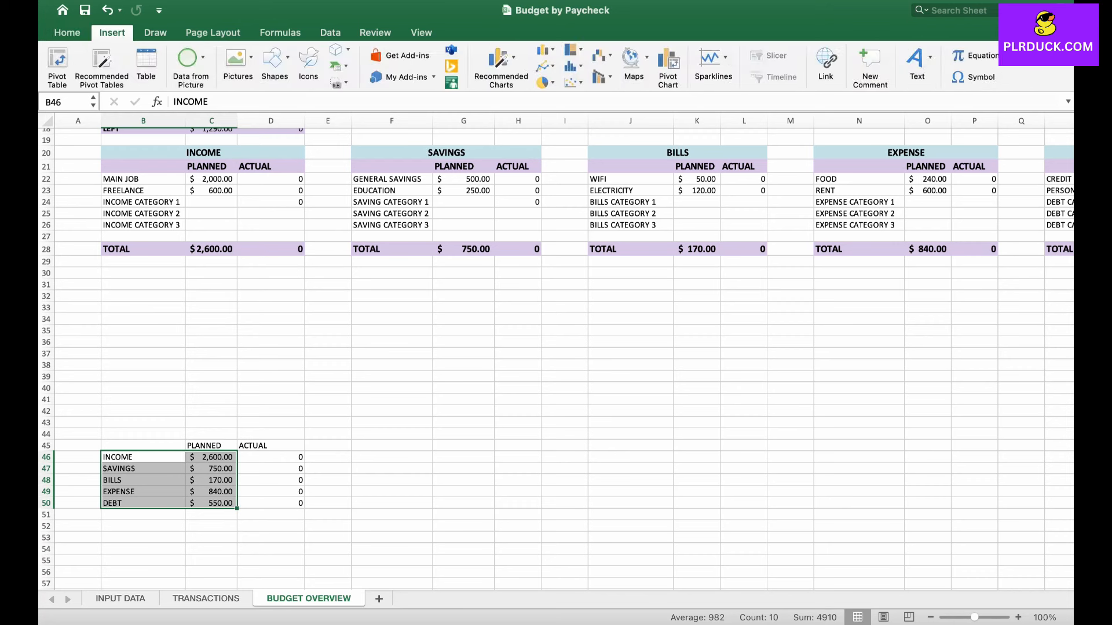
click(544, 81)
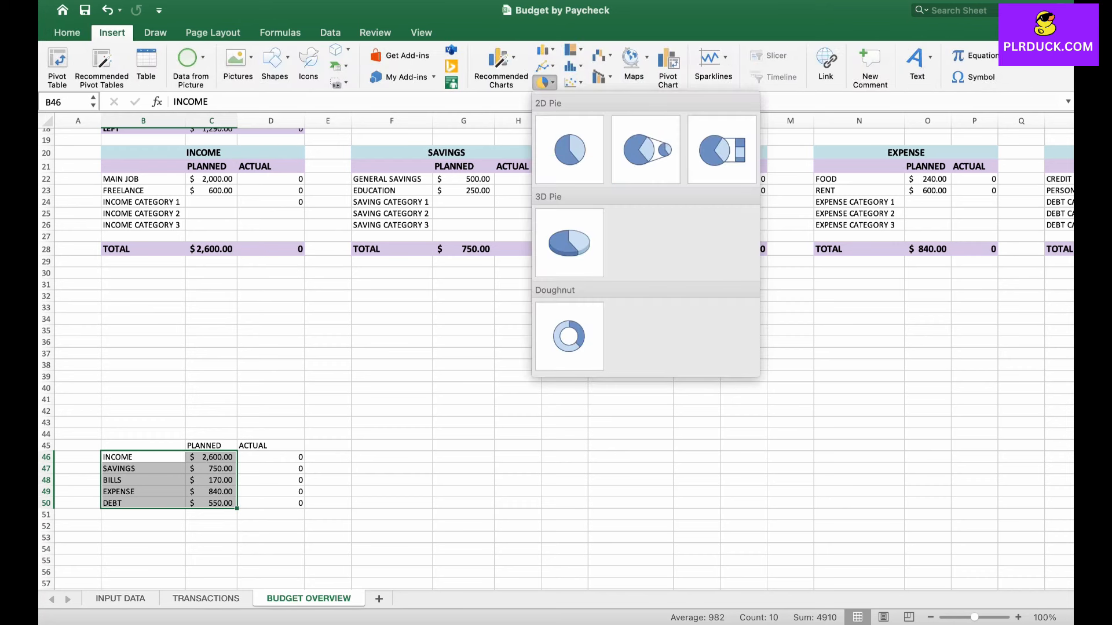
click(570, 150)
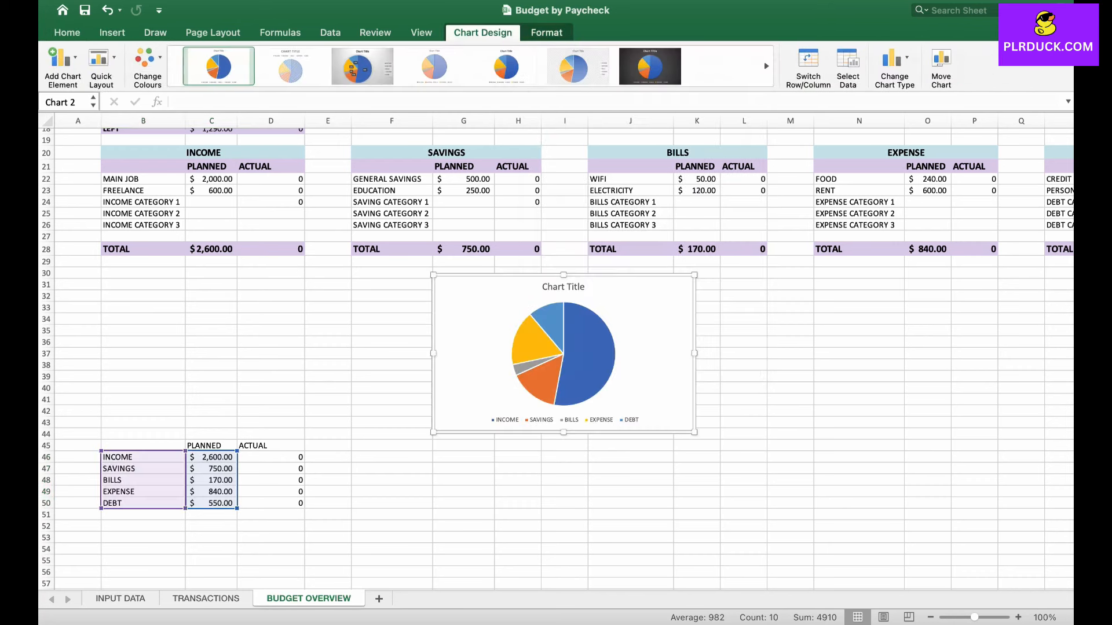
scroll(651, 362, up, 6)
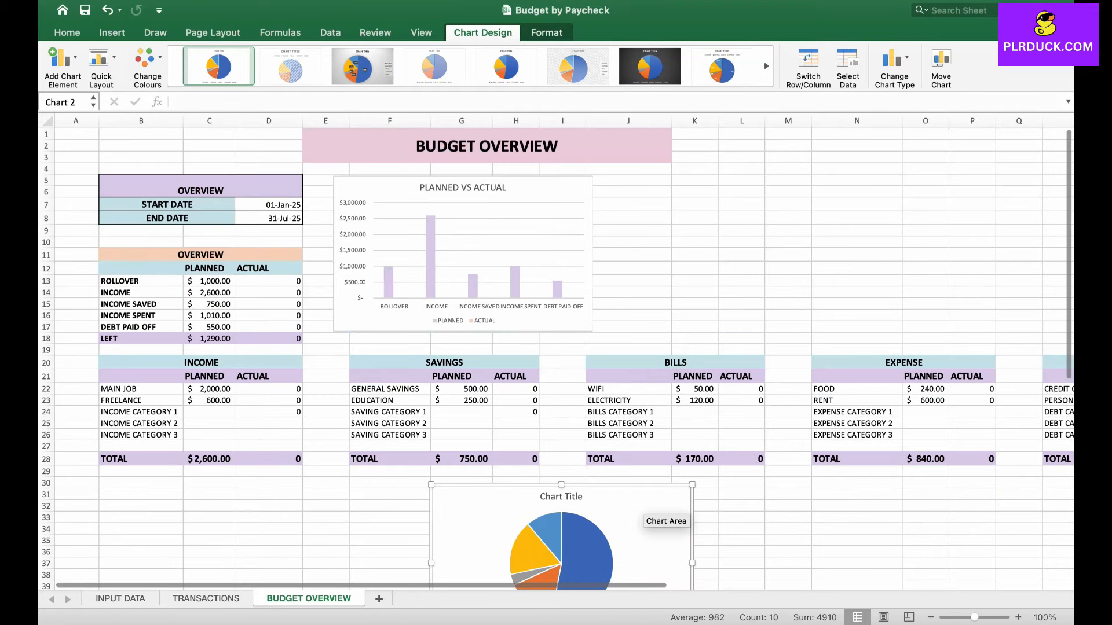
drag(640, 514, 817, 204)
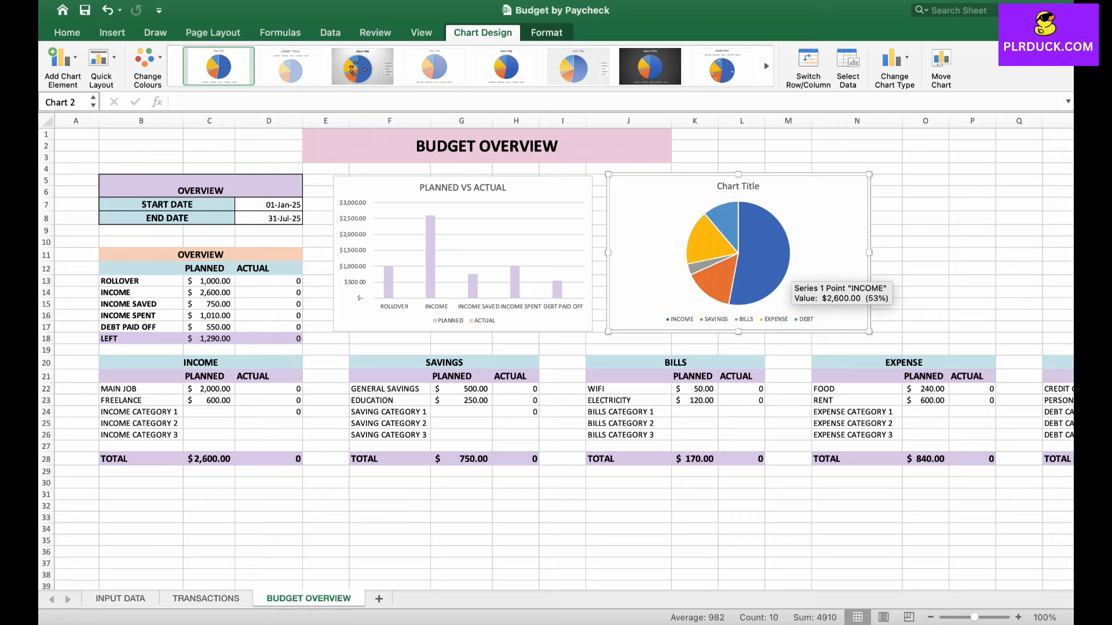
- Set the pie chart's title to BREAKDOWN
double_click(741, 187)
triple_click(741, 186)
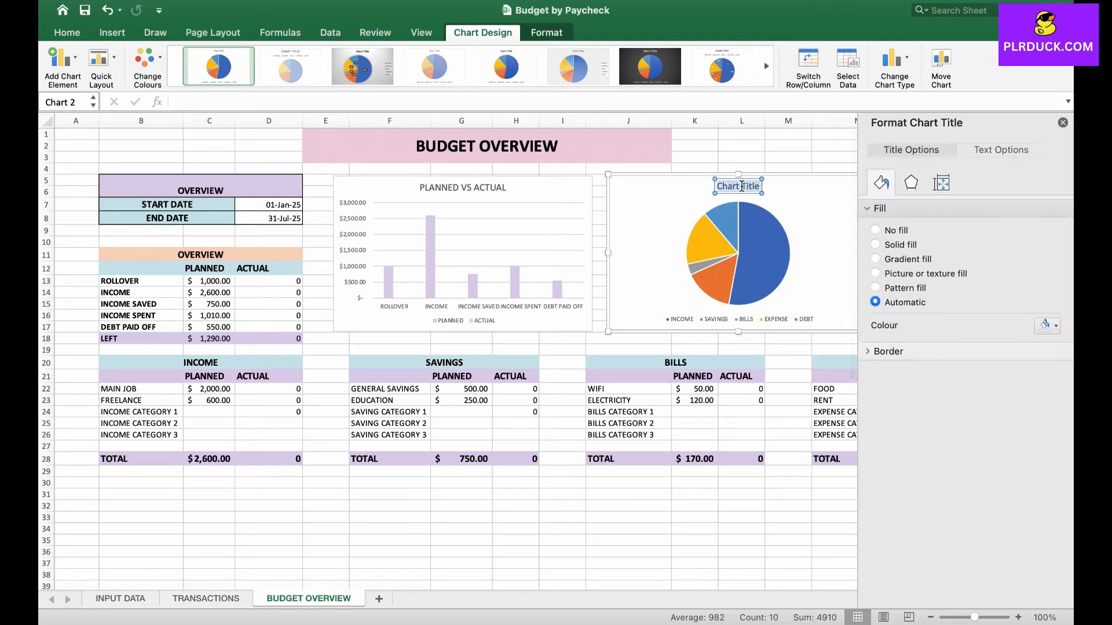
text(BREAKDOWN)
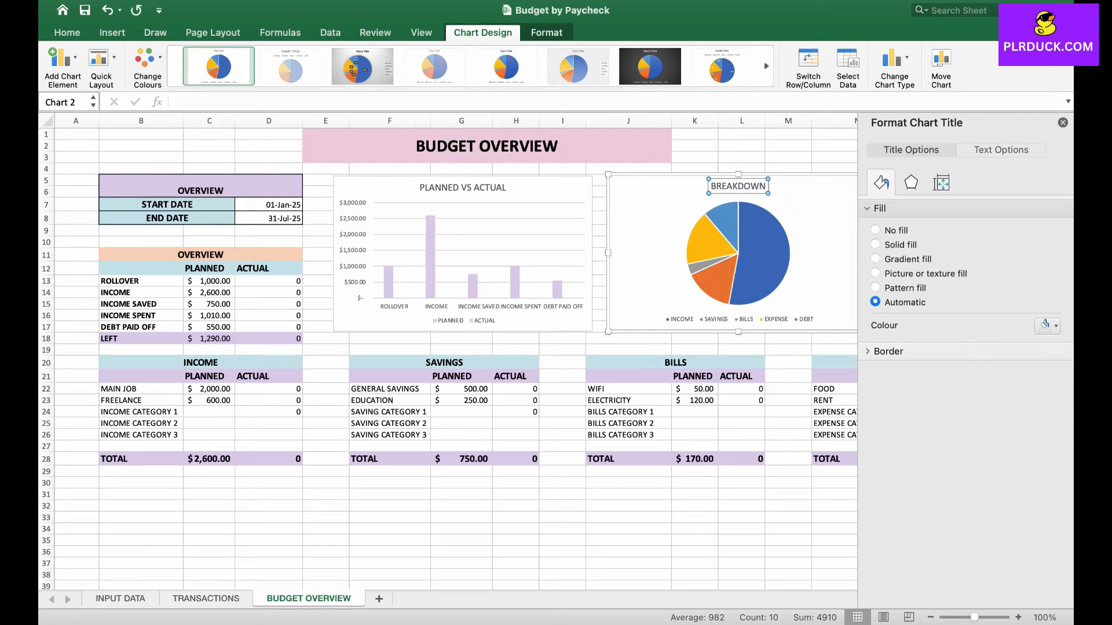
click(732, 282)
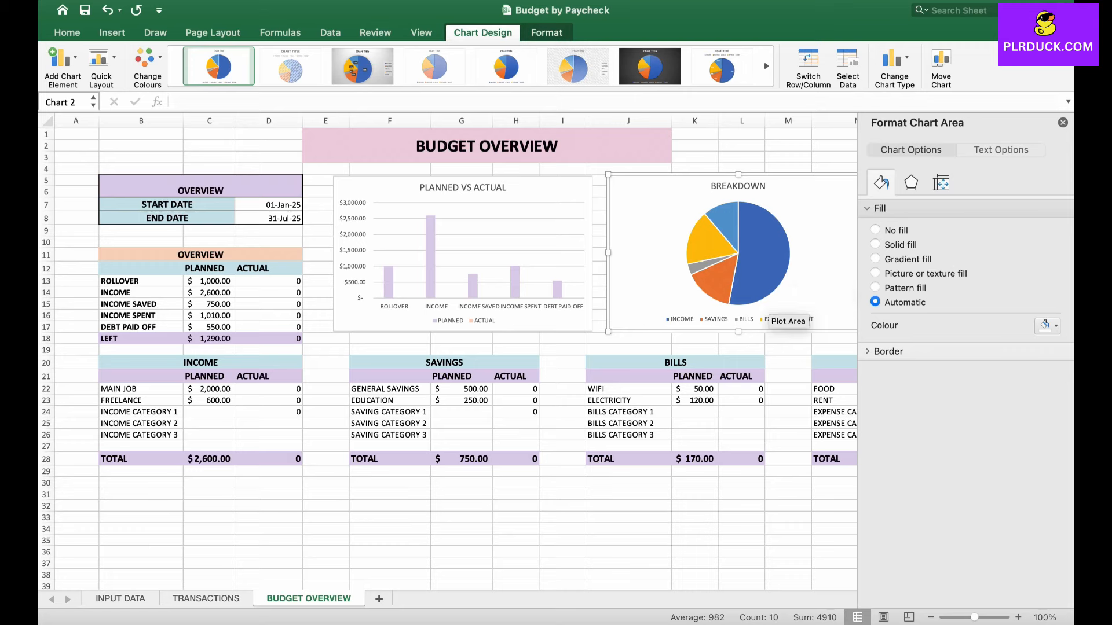
- Try the chart style with percentage labels and a legend above the pie, move the legend below it, and undo both changes
click(722, 66)
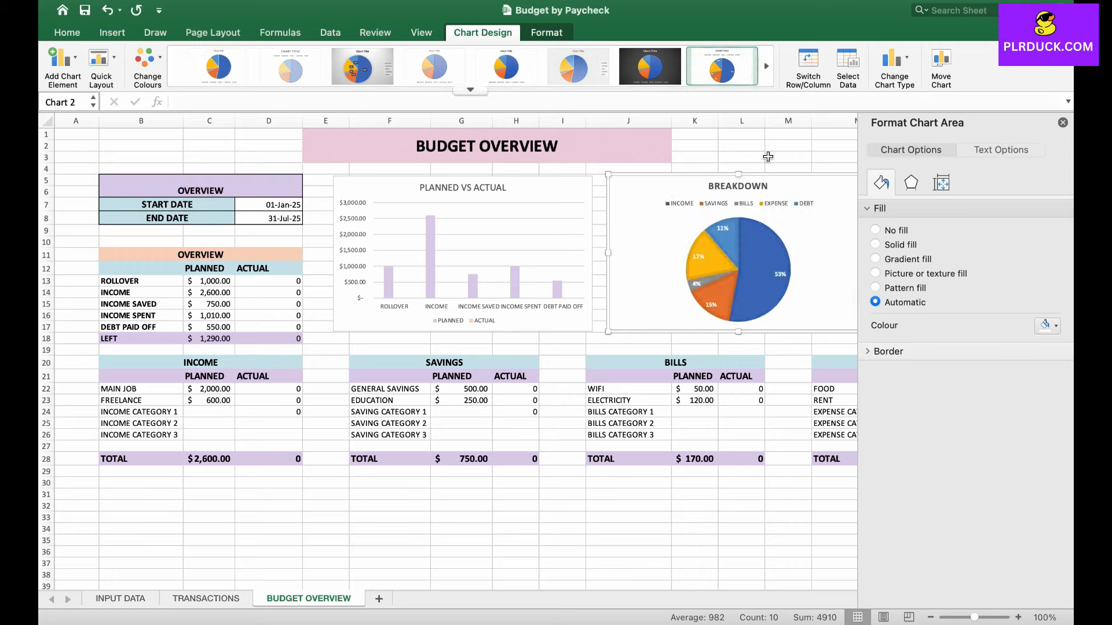
click(779, 203)
drag(698, 204, 694, 334)
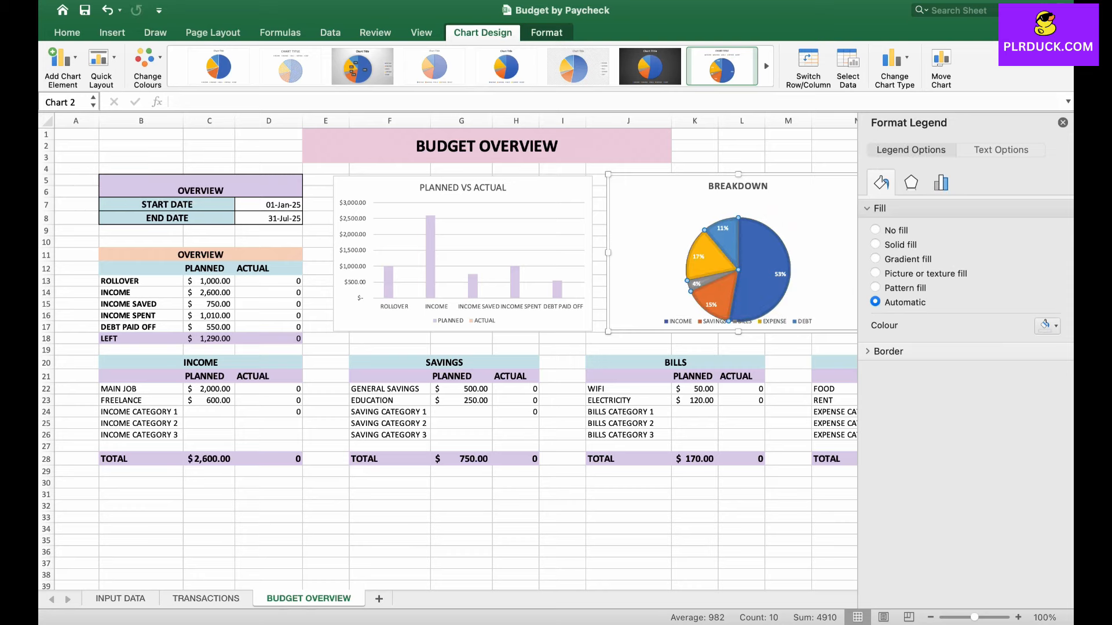
click(740, 273)
key(super+z)
key(super+z)
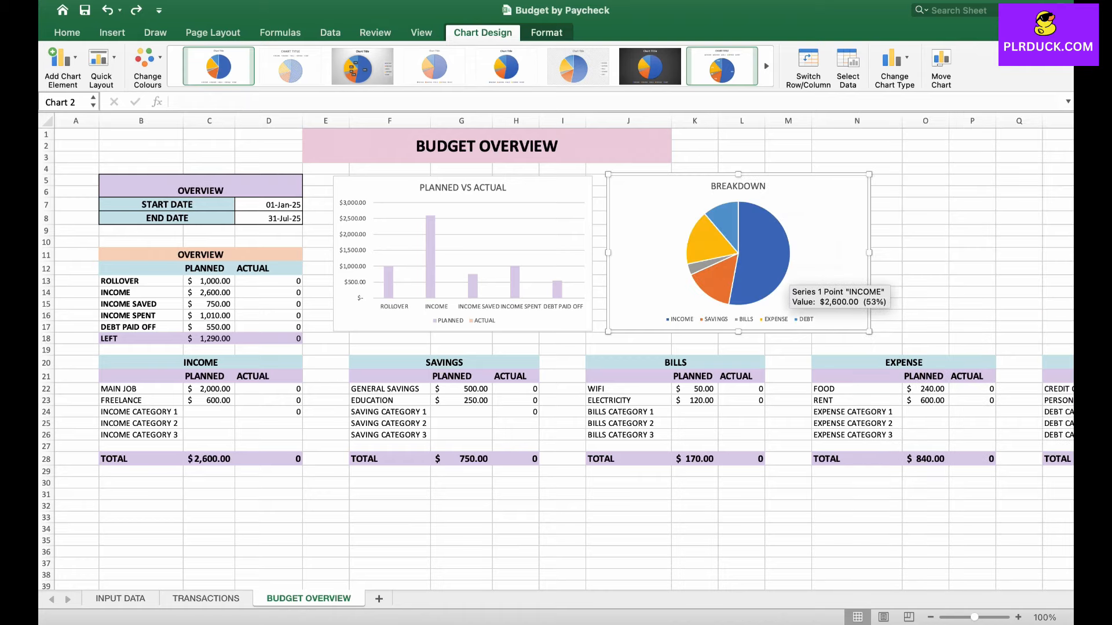
- Try adding value data labels inside the slices of the BREAKDOWN pie chart, and undo them
click(62, 58)
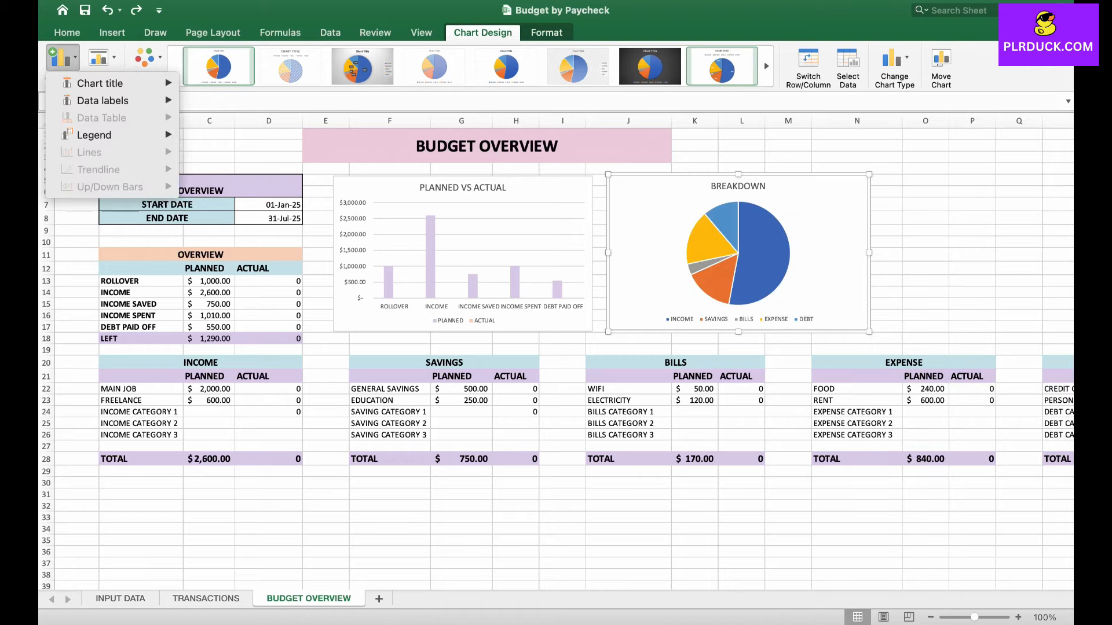
mouse_move(102, 100)
click(235, 133)
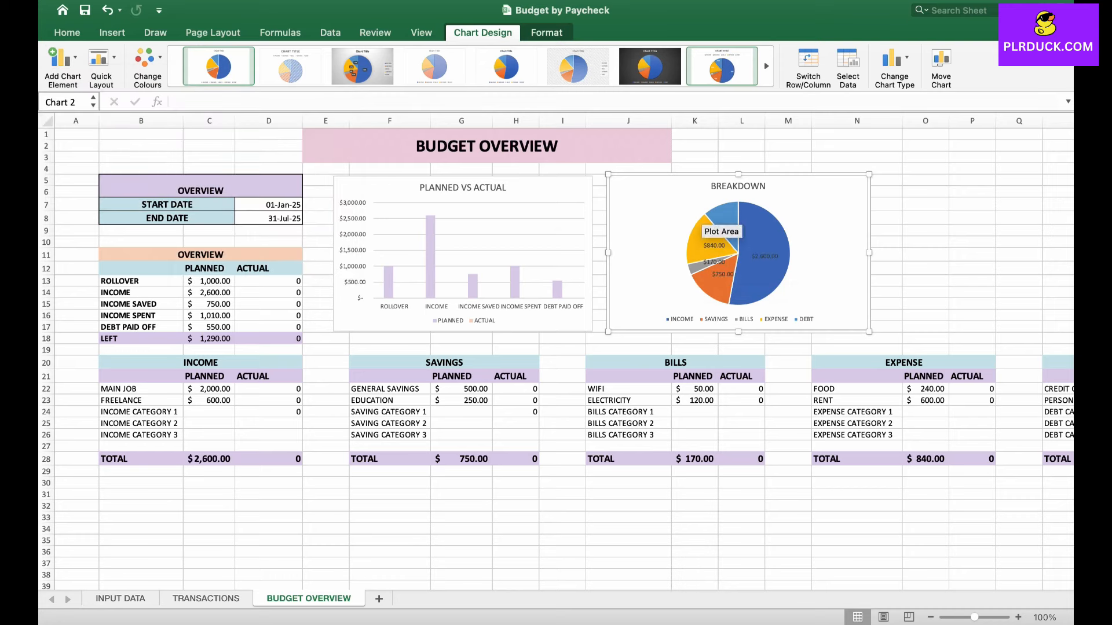
click(63, 64)
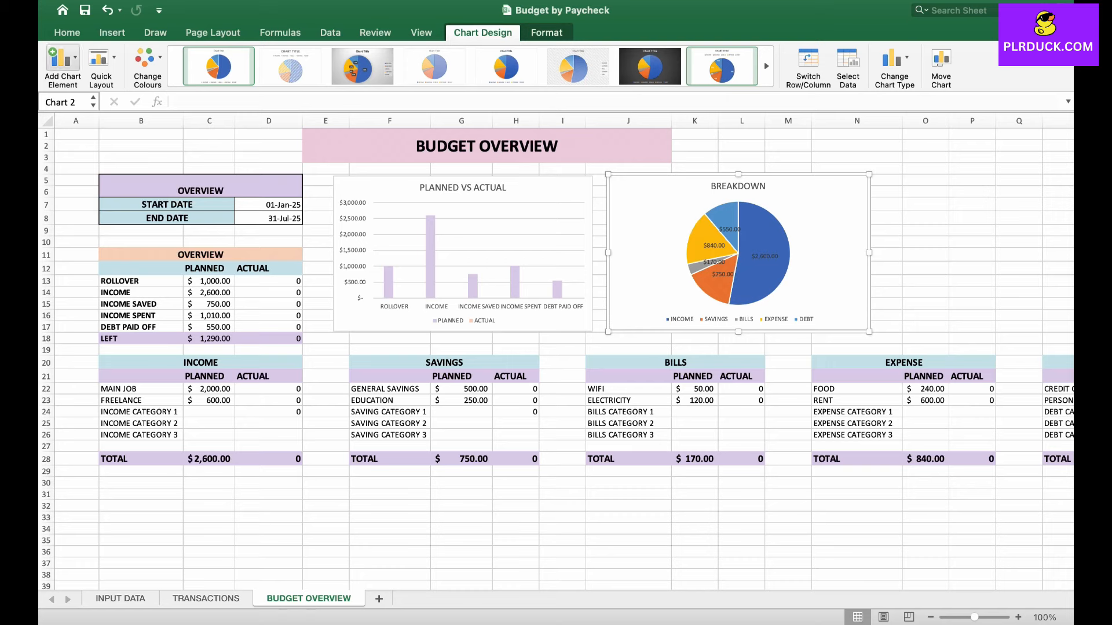
key(super+z)
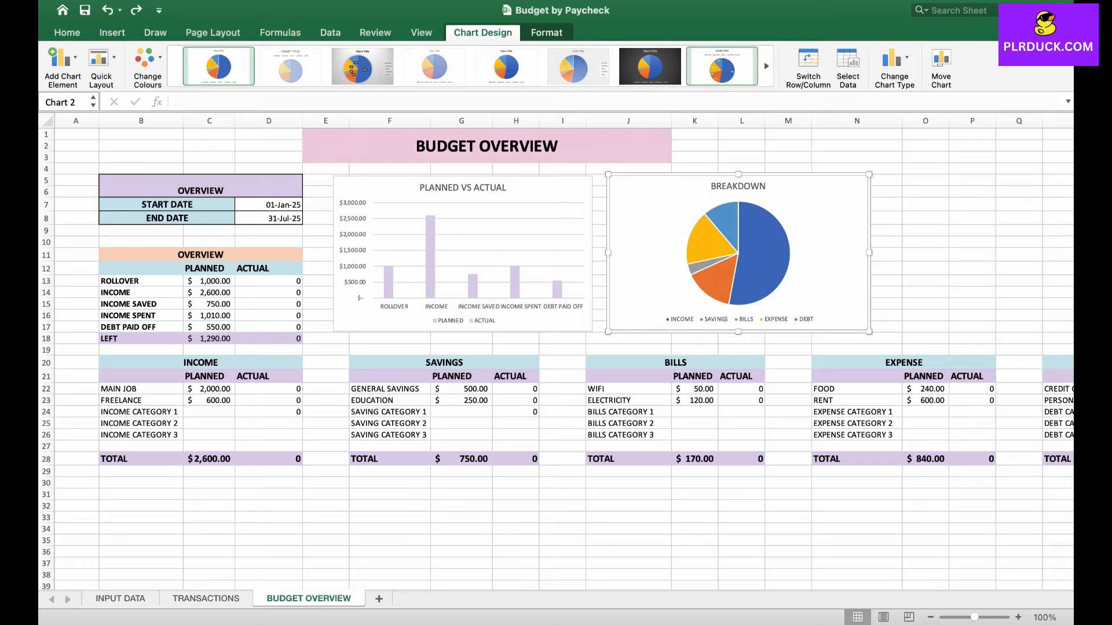
- Apply the chart style with percentage labels to the BREAKDOWN pie and set its legend position to Bottom
click(722, 66)
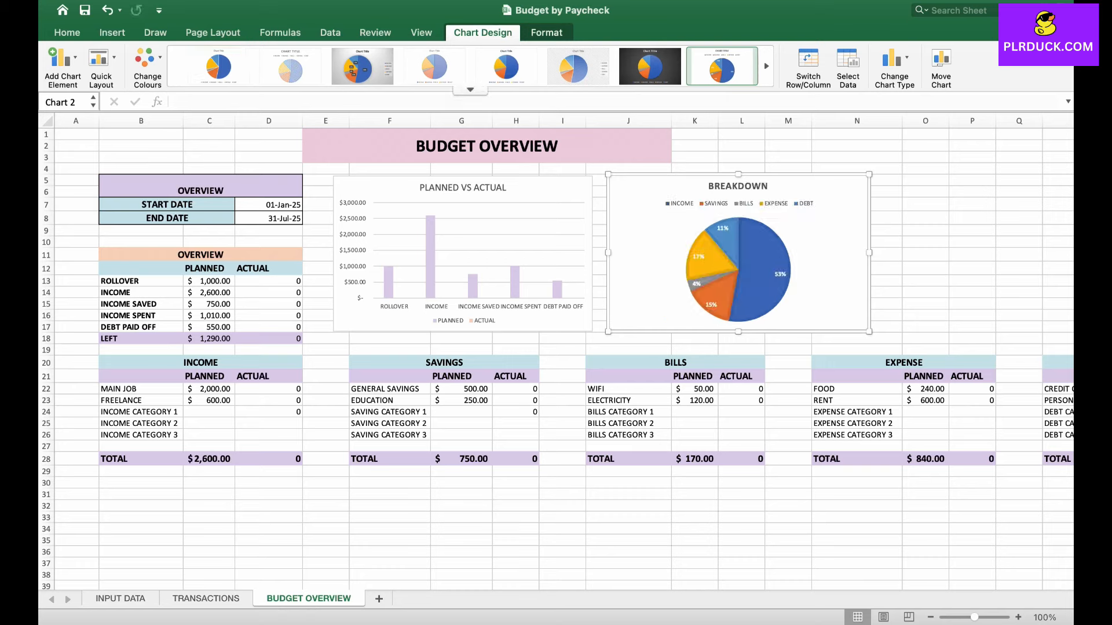
click(63, 58)
mouse_move(93, 135)
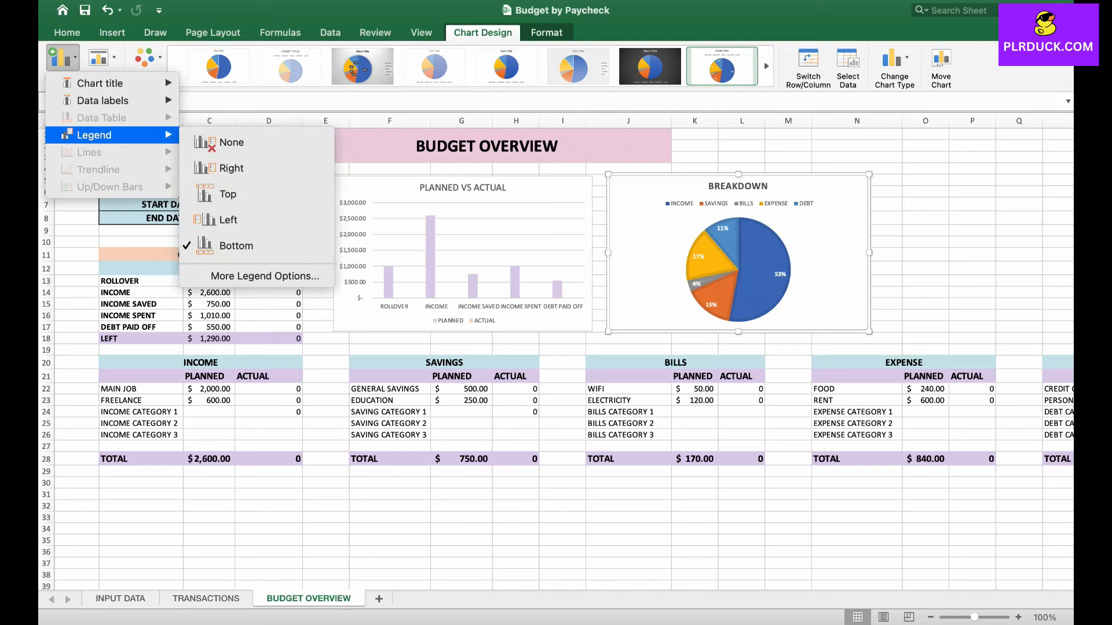
click(232, 245)
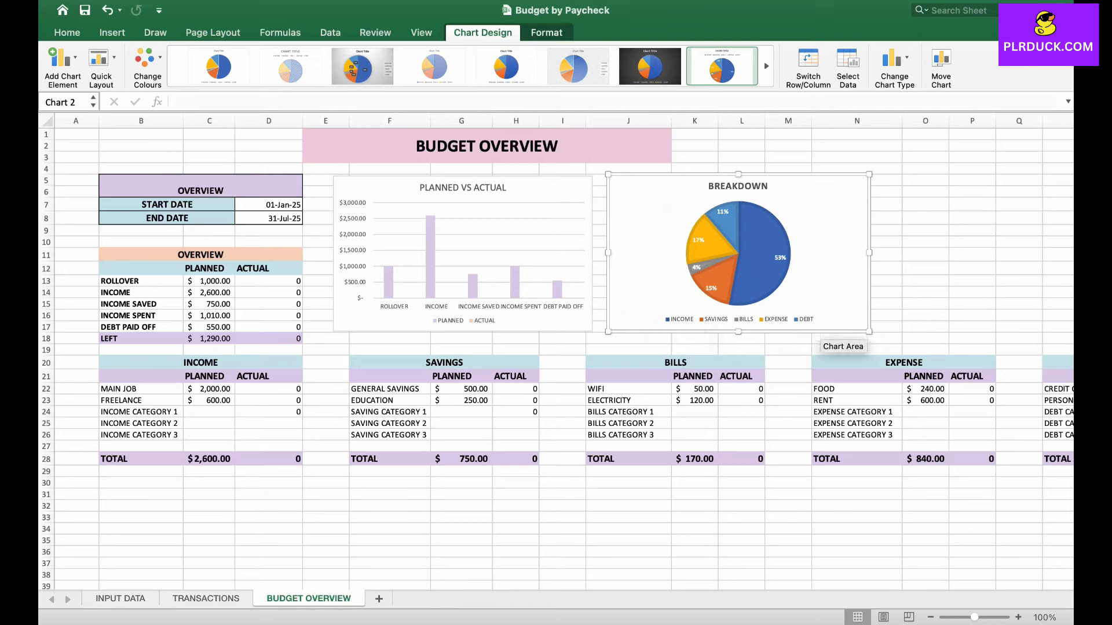
- Fill the pie's INCOME slice with light blue and its DEBT slice with light pink
click(767, 280)
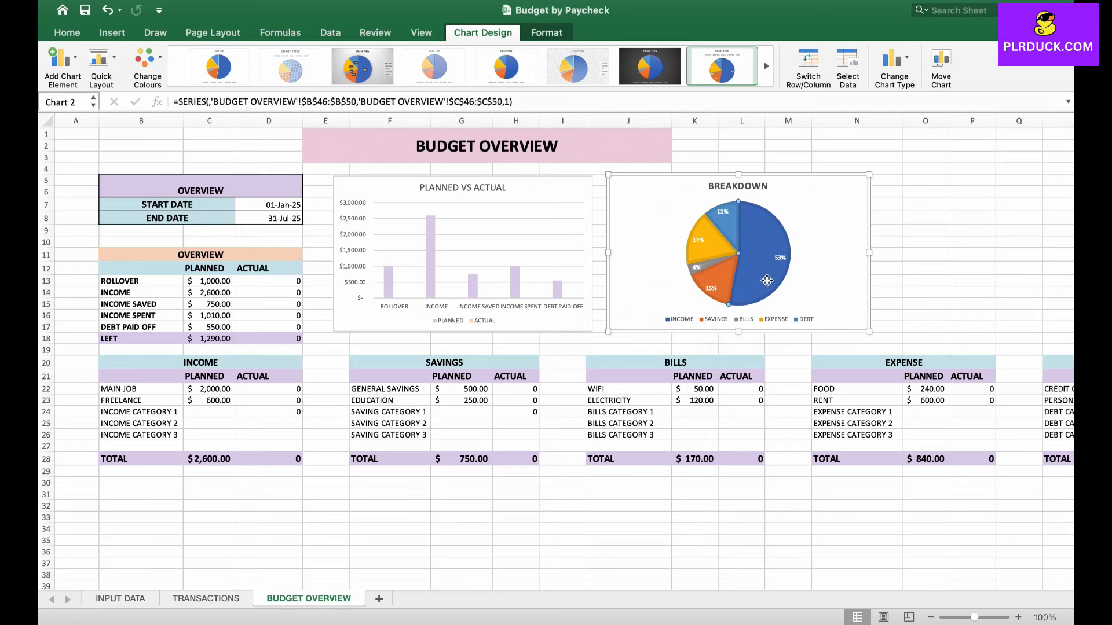
double_click(767, 281)
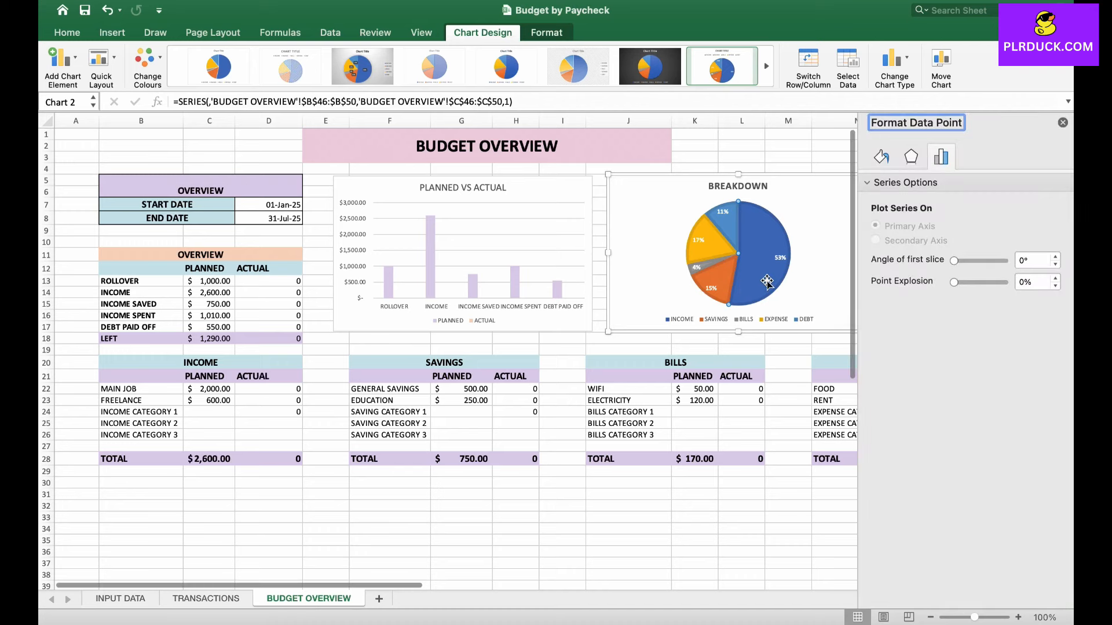
click(880, 157)
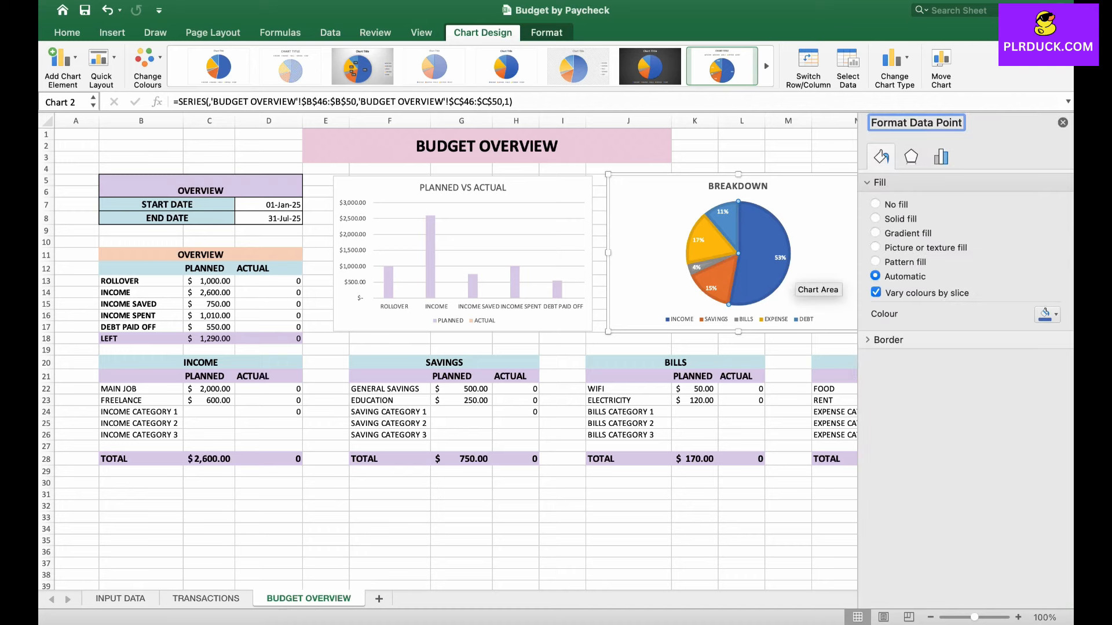
click(1047, 313)
click(983, 489)
click(723, 226)
click(1047, 314)
click(957, 489)
click(700, 243)
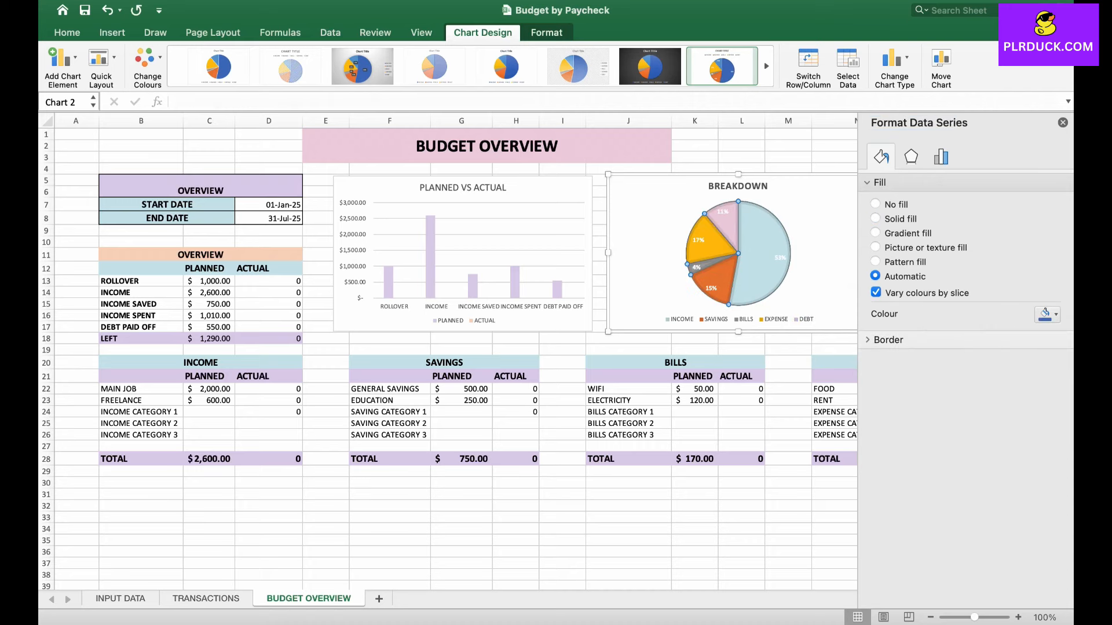
click(1047, 314)
click(960, 510)
key(ctrl+z)
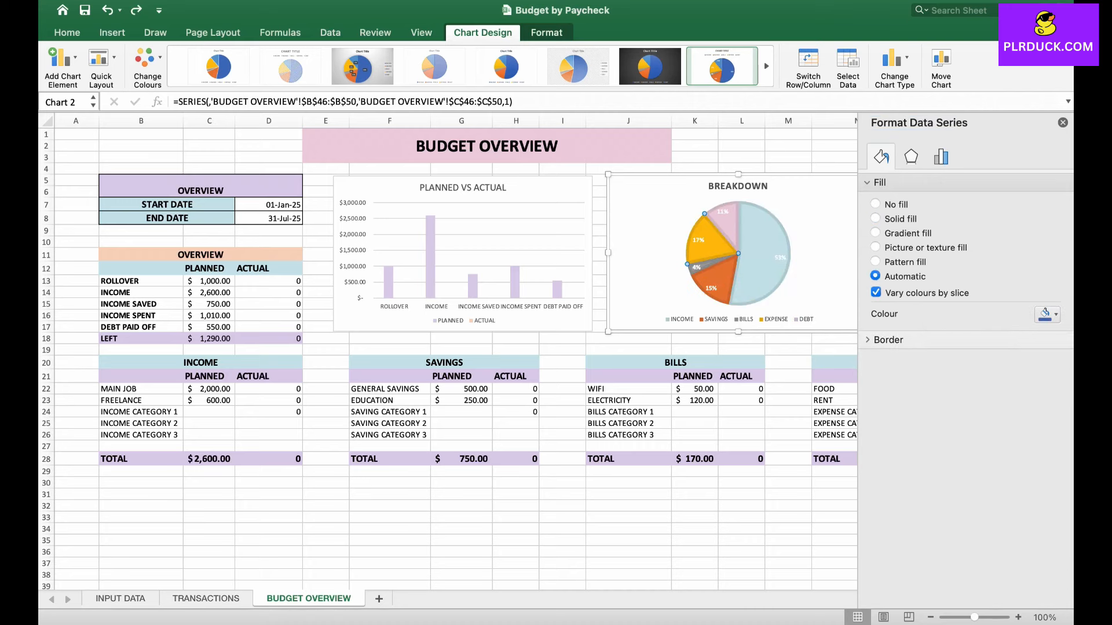
- Fill the pie's EXPENSE slice with light orange, the BILLS slice with dark grey and the SAVINGS slice with light purple
click(689, 267)
click(1047, 314)
key(Escape)
click(1046, 313)
click(709, 287)
click(1047, 314)
click(983, 490)
click(763, 207)
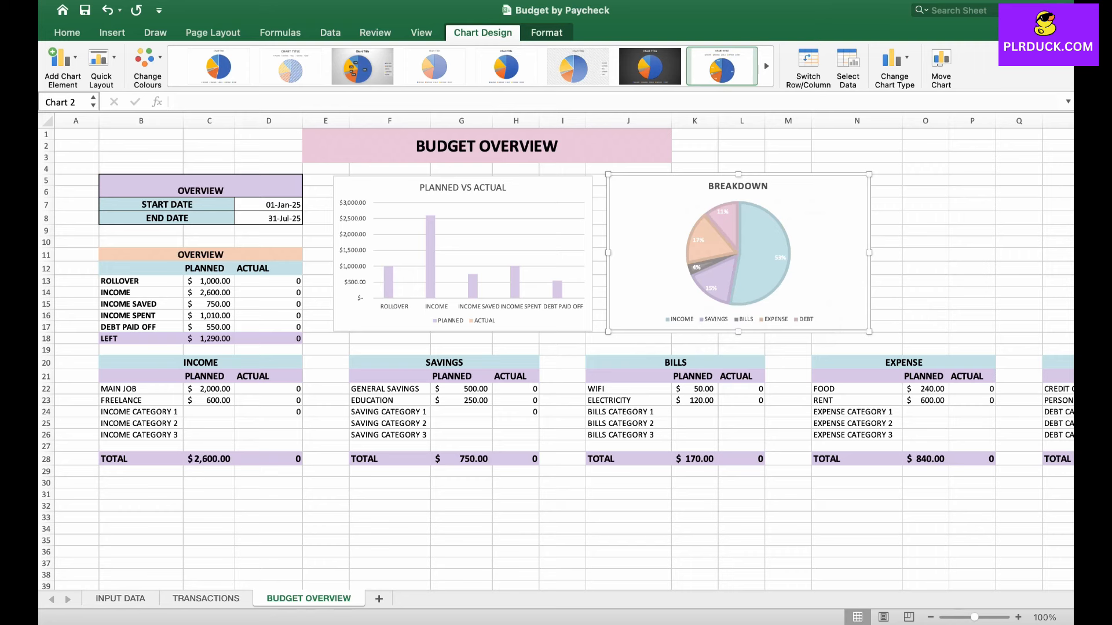
click(915, 259)
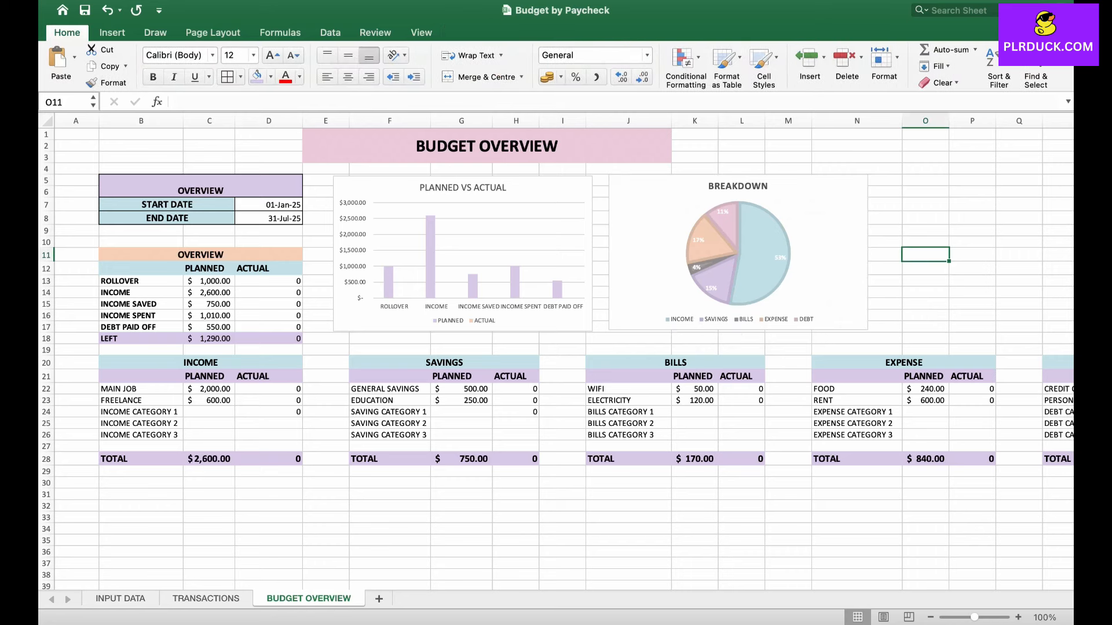
- Insert a 2-D pie chart from the BILLS and EXPENSE planned totals in the helper table, B48:C49
scroll(915, 259, down, 7)
scroll(556, 348, down, 1)
drag(139, 417, 211, 428)
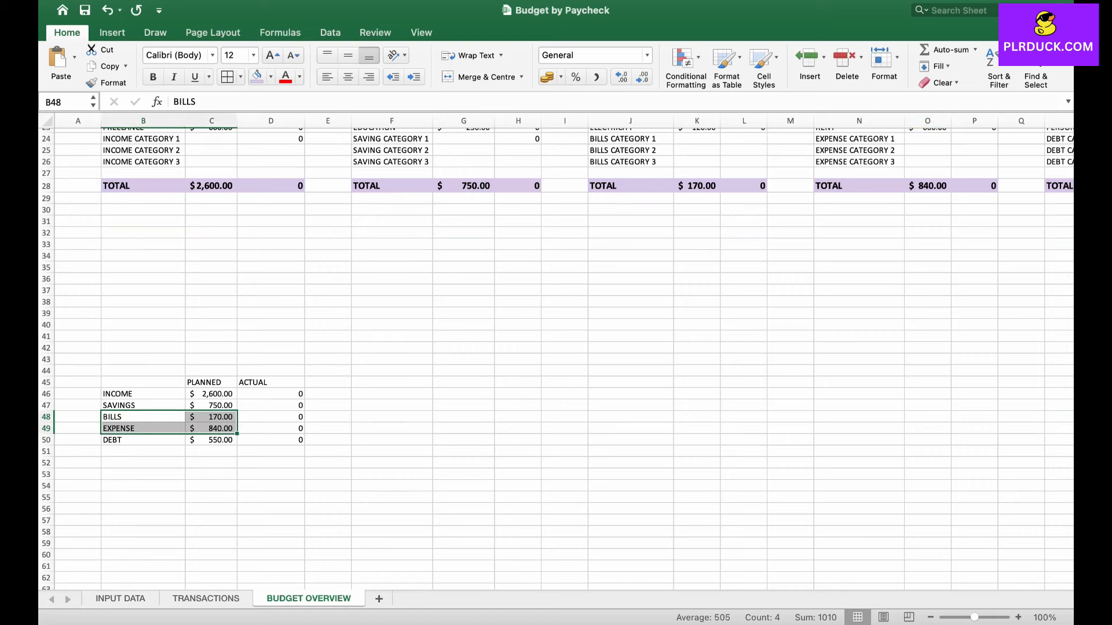
click(112, 32)
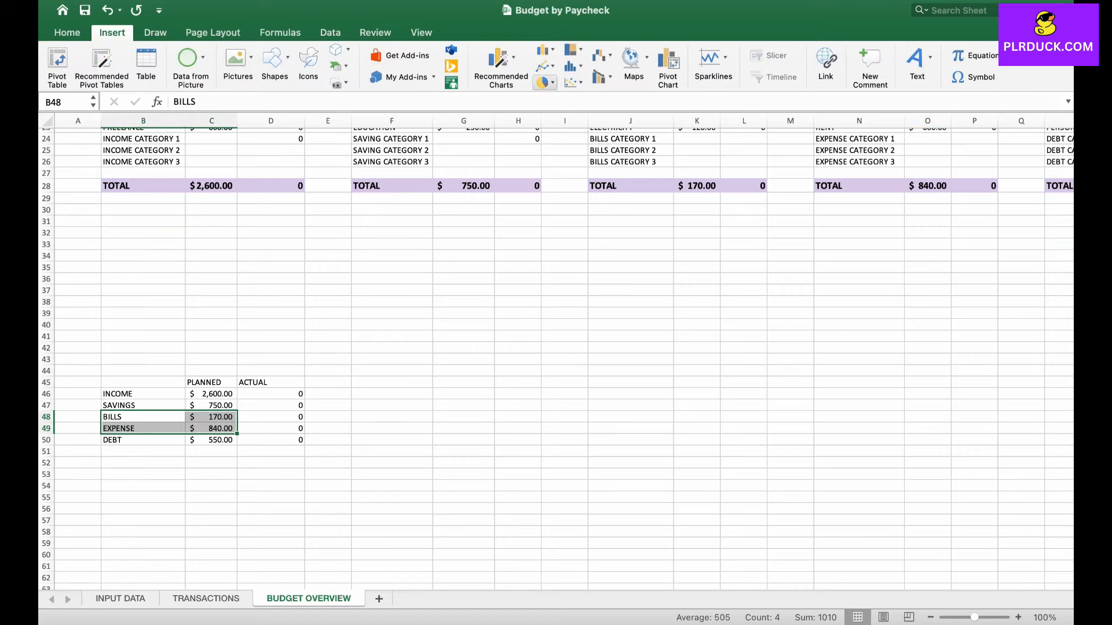
click(545, 82)
click(569, 149)
- Move the new pie chart up to the dashboard's chart row, beside the BREAKDOWN chart and above the EXPENSE and DEBT tables
drag(637, 338, 751, 216)
scroll(751, 216, up, 8)
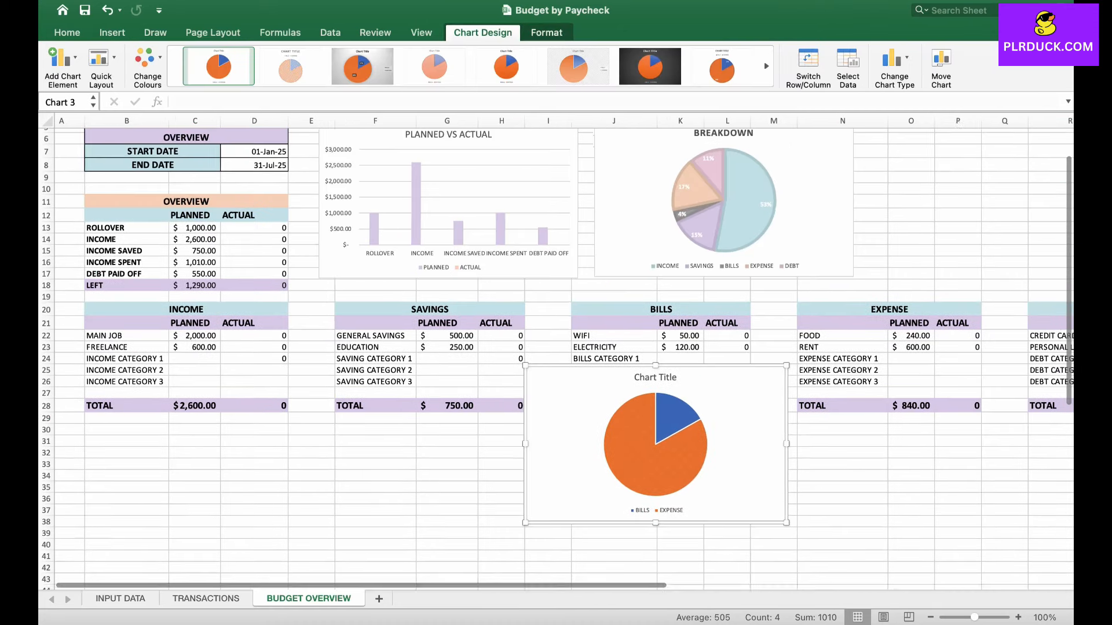
scroll(751, 216, right, 2)
scroll(643, 434, right, 1)
drag(640, 435, 962, 210)
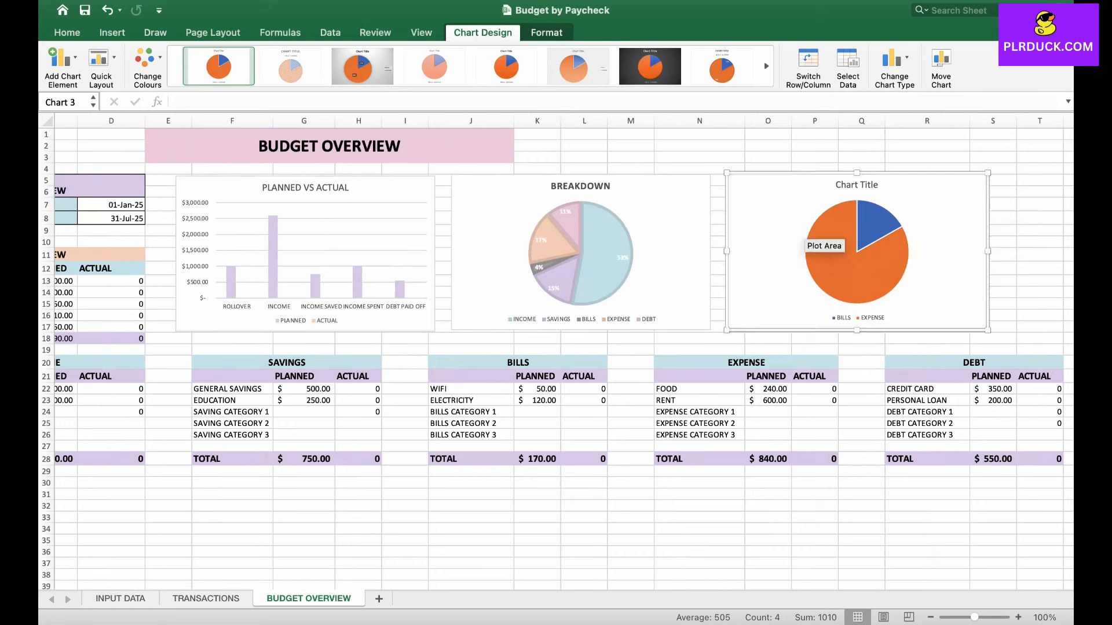
- Set the new pie chart's title to PLANNED EXPENSE
double_click(857, 185)
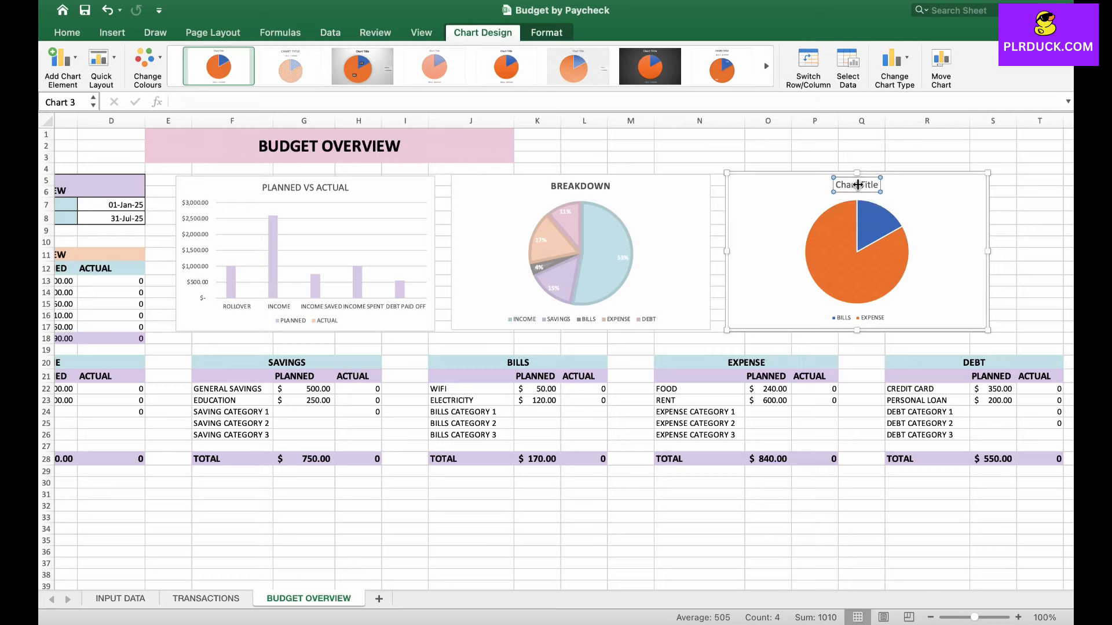
text(PLANNE)
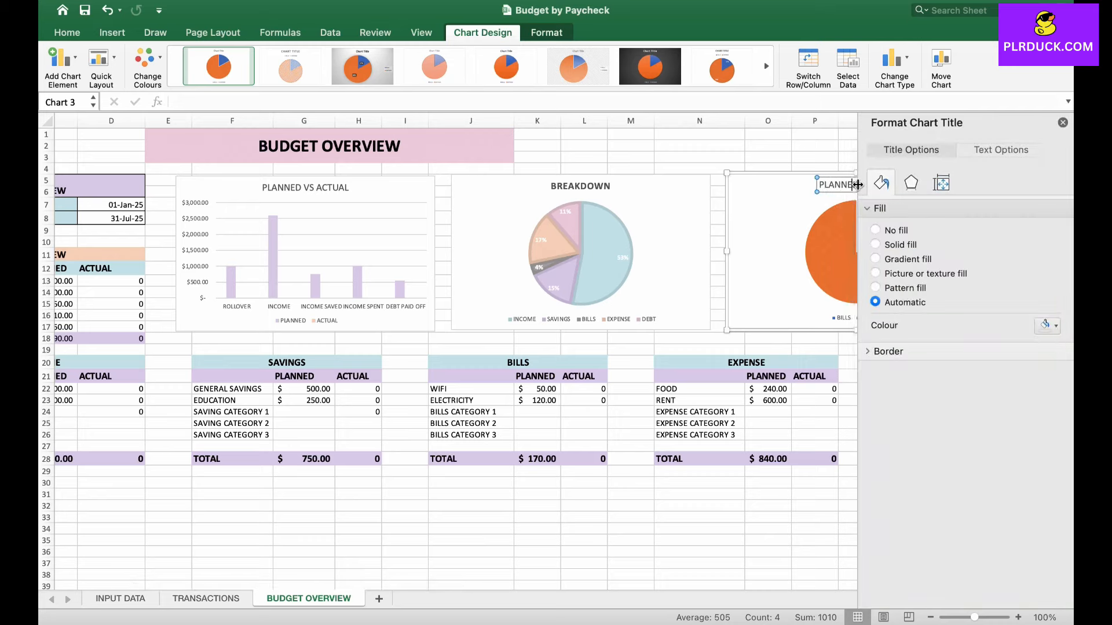
text(D EXPEN)
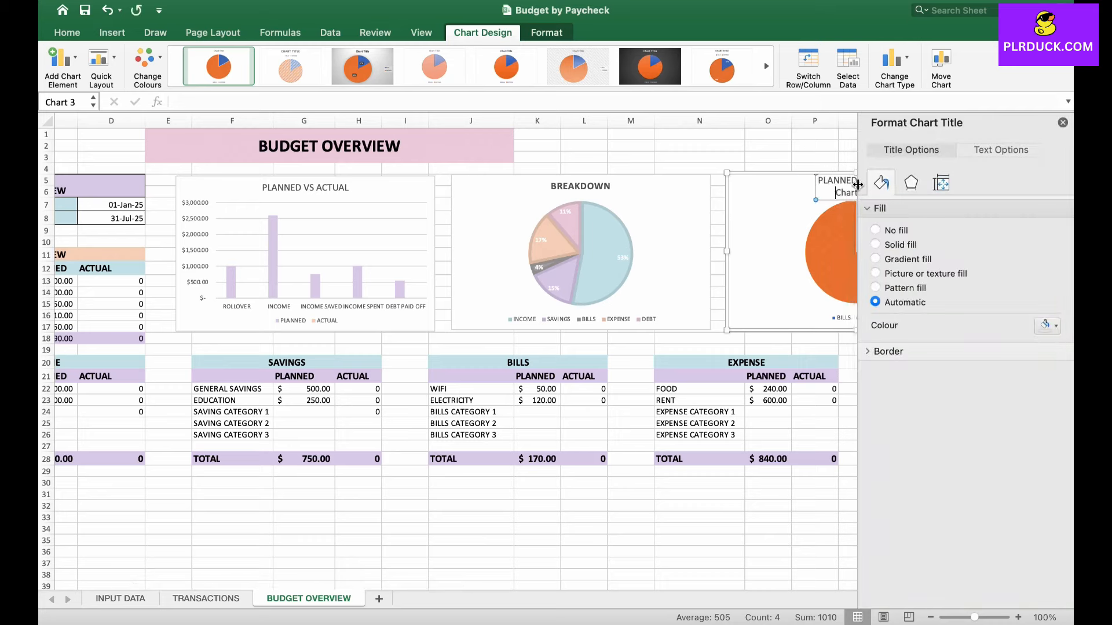
text(SE)
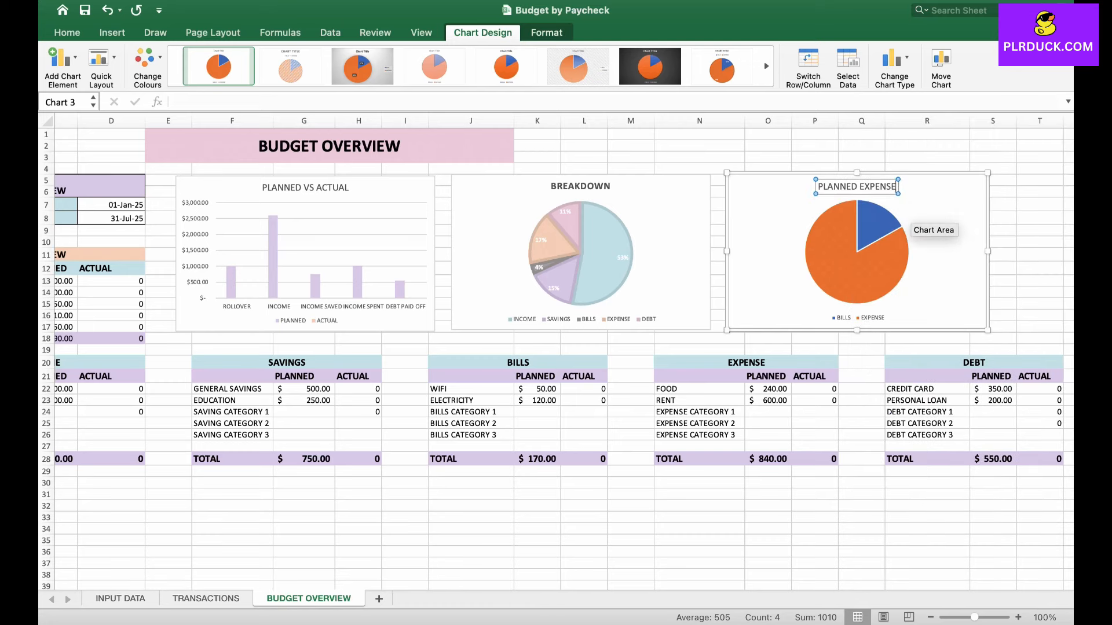
- Try filling the EXPENSE slice of the PLANNED EXPENSE pie with light pink, and undo the fill
click(875, 271)
double_click(875, 269)
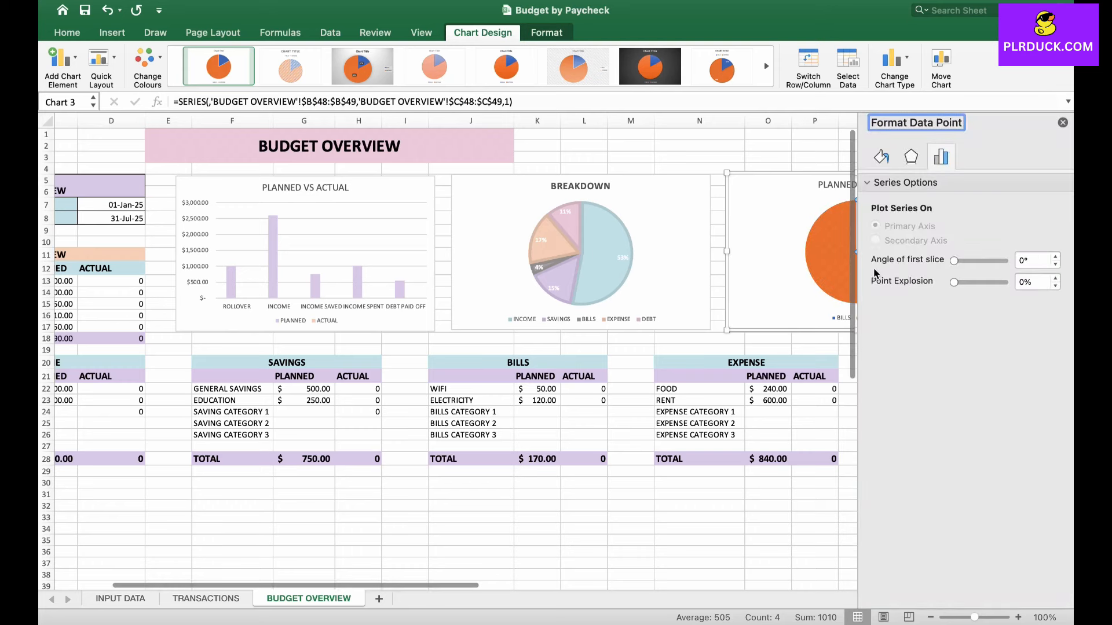
click(880, 157)
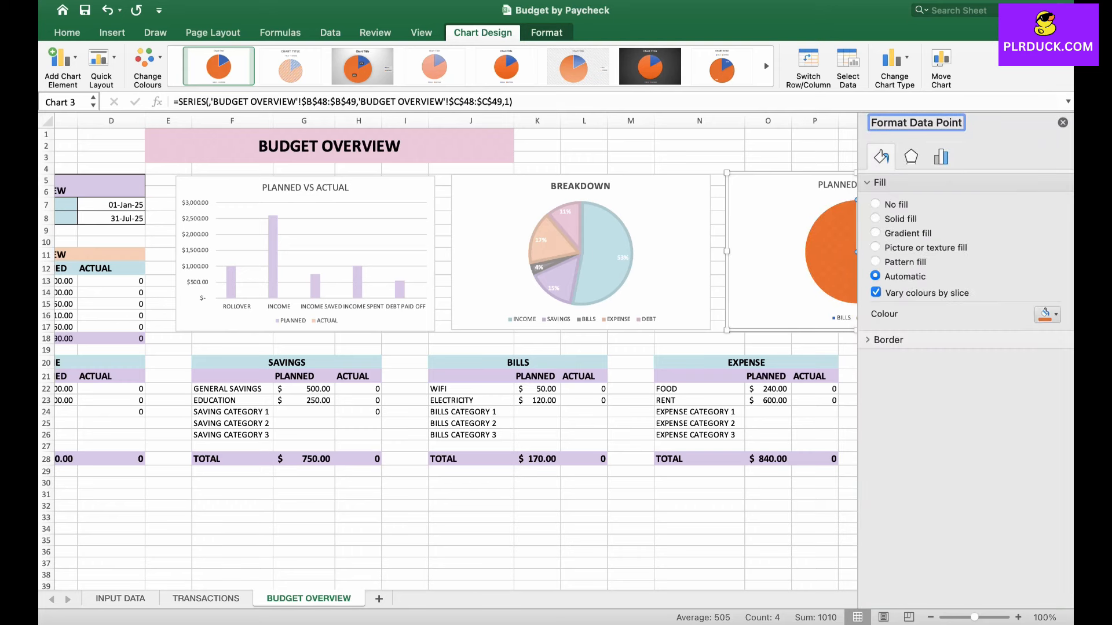
click(1047, 314)
click(970, 489)
scroll(666, 243, right, 4)
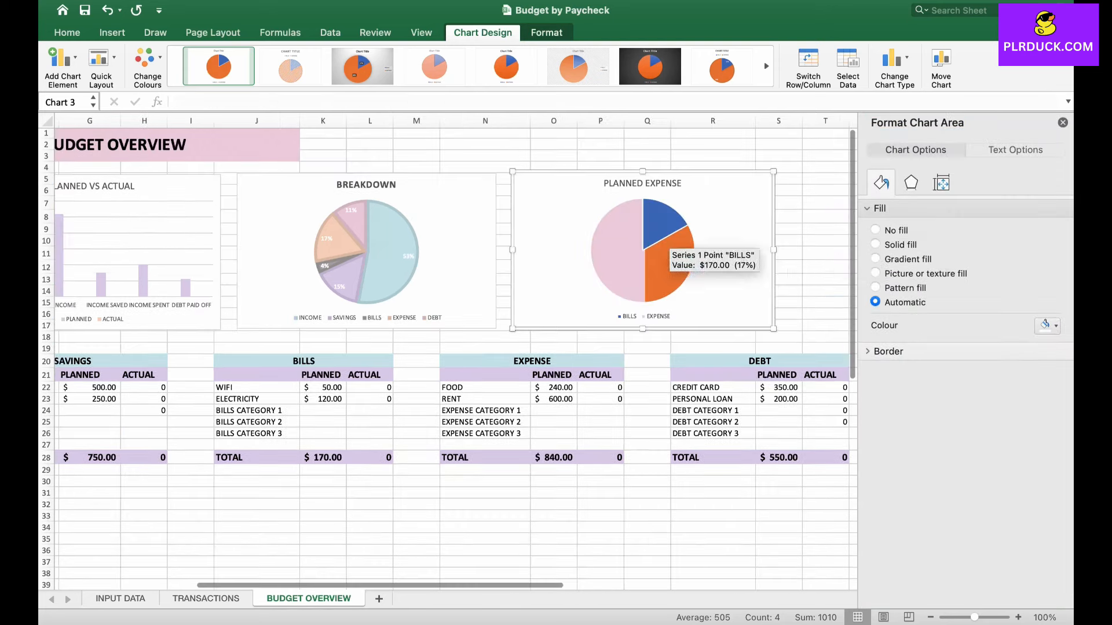
key(super+z)
- Fill the EXPENSE slice of the PLANNED EXPENSE pie with light orange and its BILLS slice with light purple
click(666, 234)
click(1047, 314)
click(957, 490)
click(666, 225)
click(1047, 314)
click(970, 490)
click(825, 302)
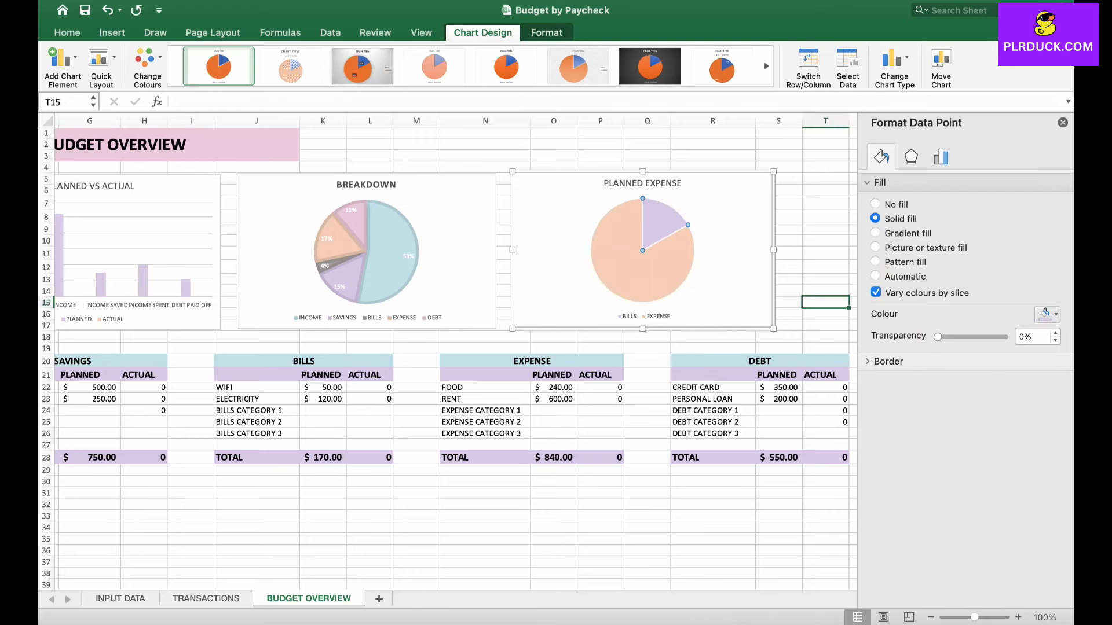
scroll(449, 353, left, 2)
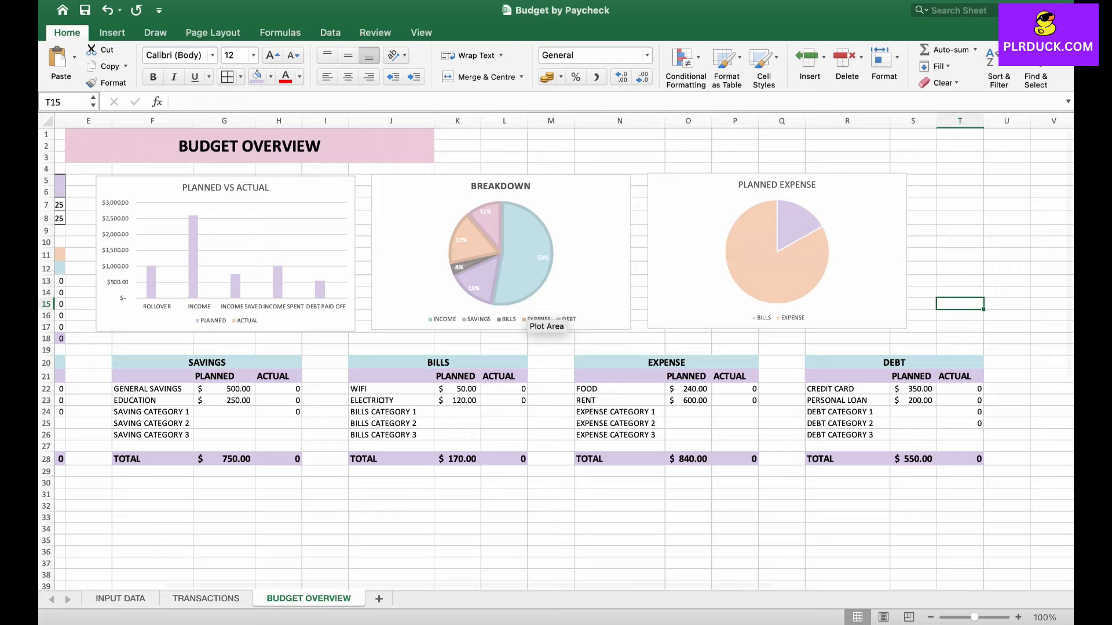
scroll(527, 306, left, 4)
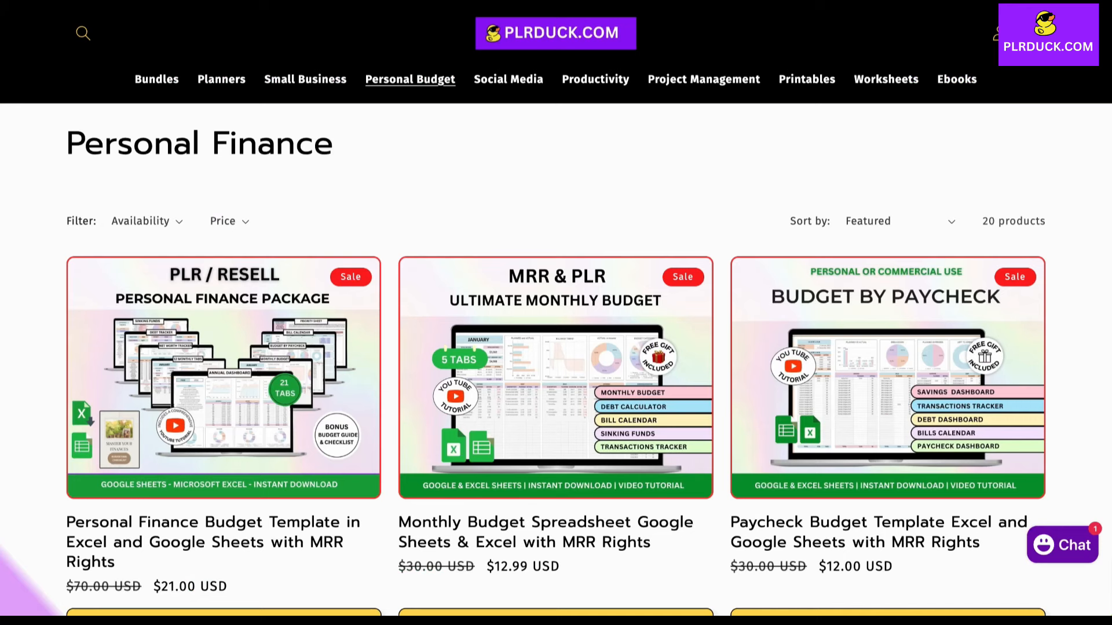
- Switch to the PLRDUCK.COM website and look through the spreadsheet templates and bundles in its Personal Finance collection
scroll(556, 313, down, 10)
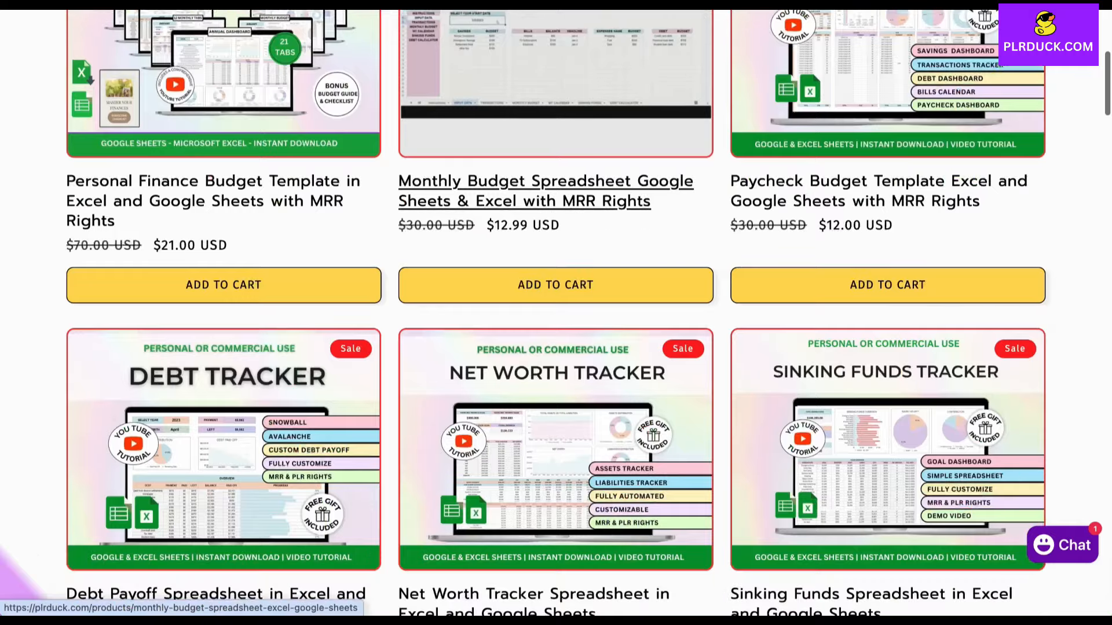
scroll(555, 313, down, 2)
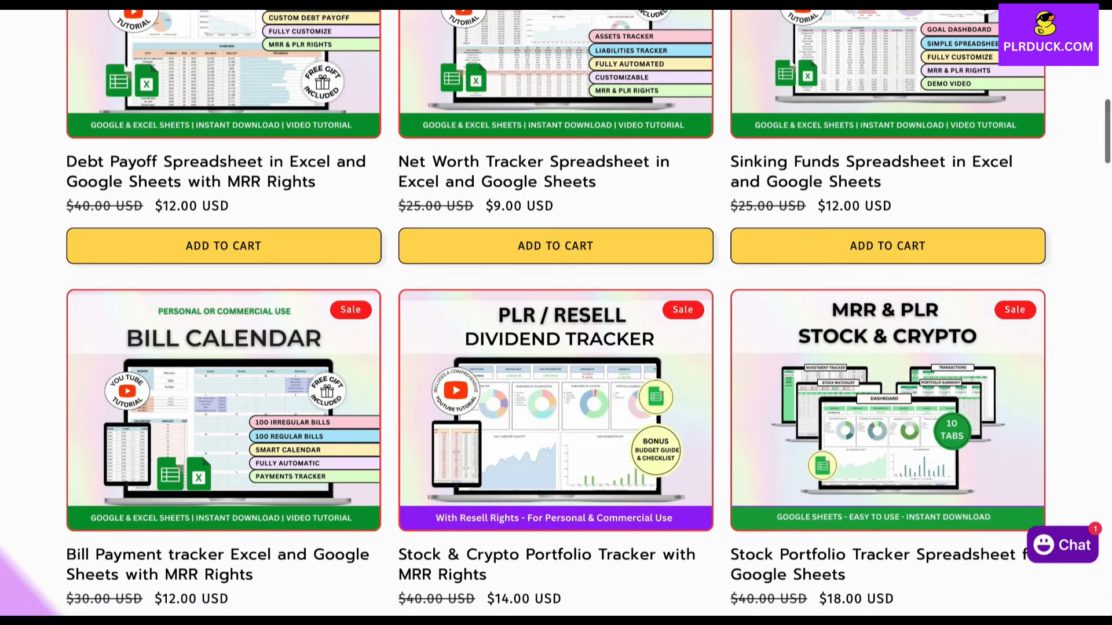
scroll(208, 464, down, 8)
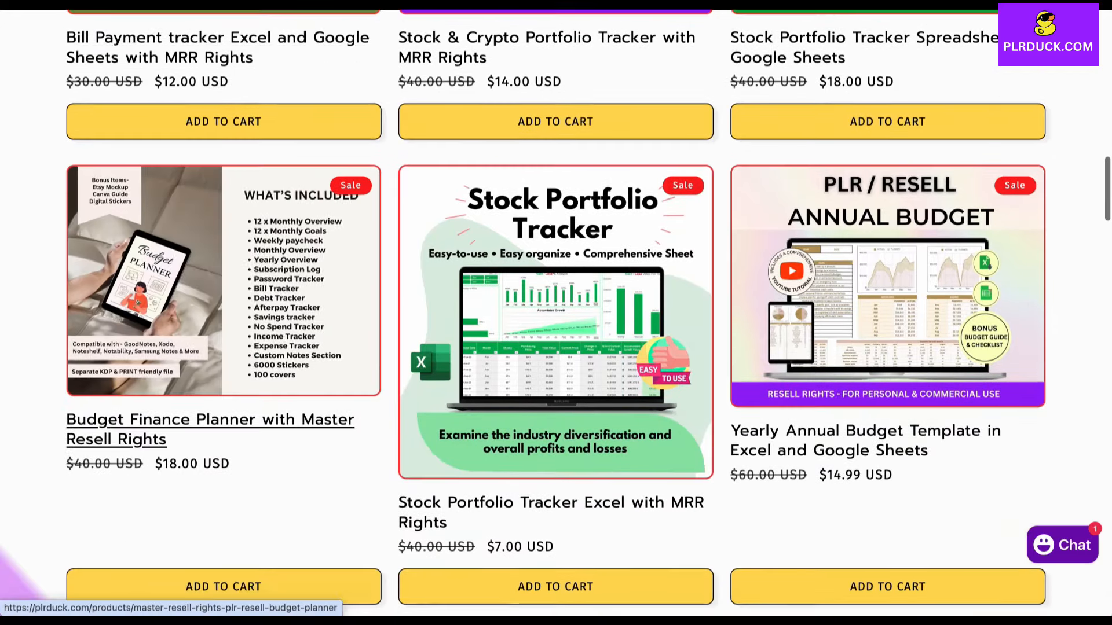
scroll(209, 464, down, 6)
scroll(556, 312, down, 8)
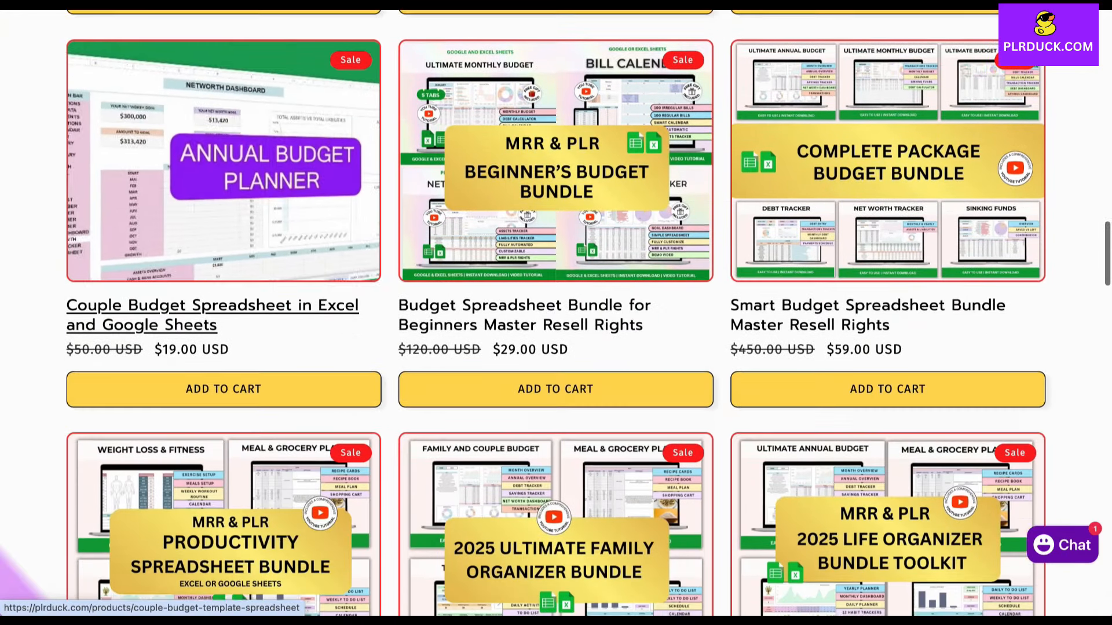
scroll(374, 300, down, 4)
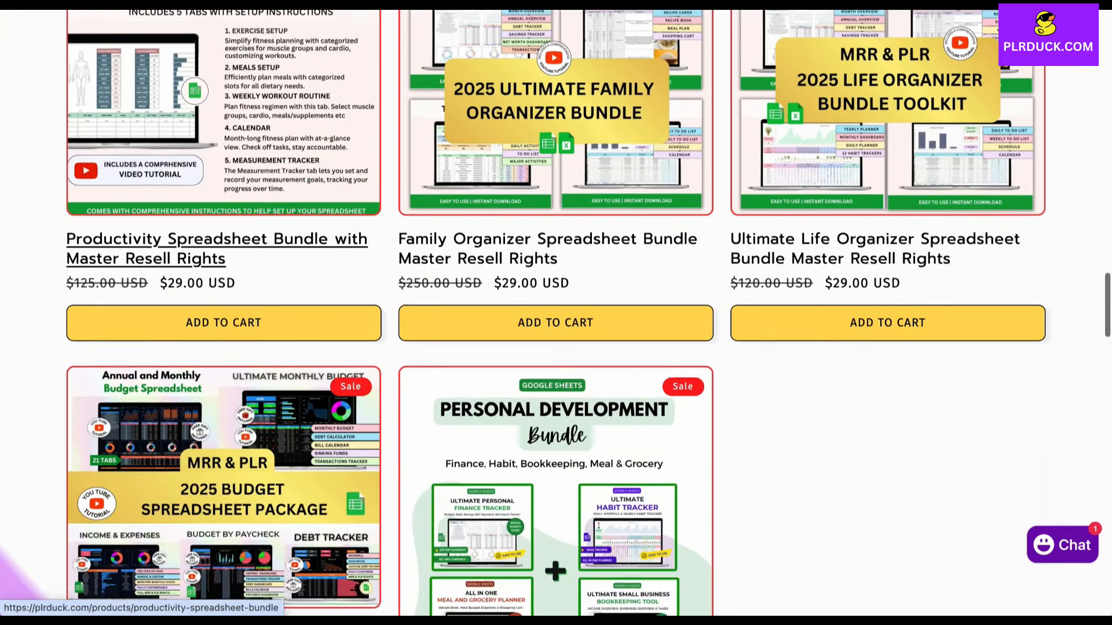
scroll(376, 300, up, 6)
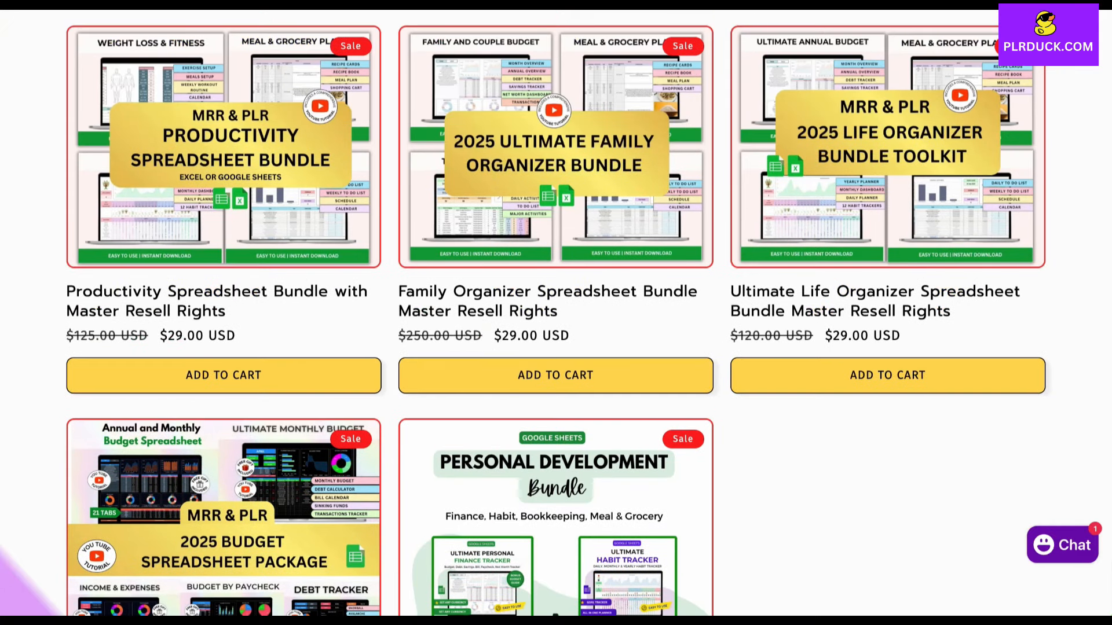
scroll(556, 347, up, 6)
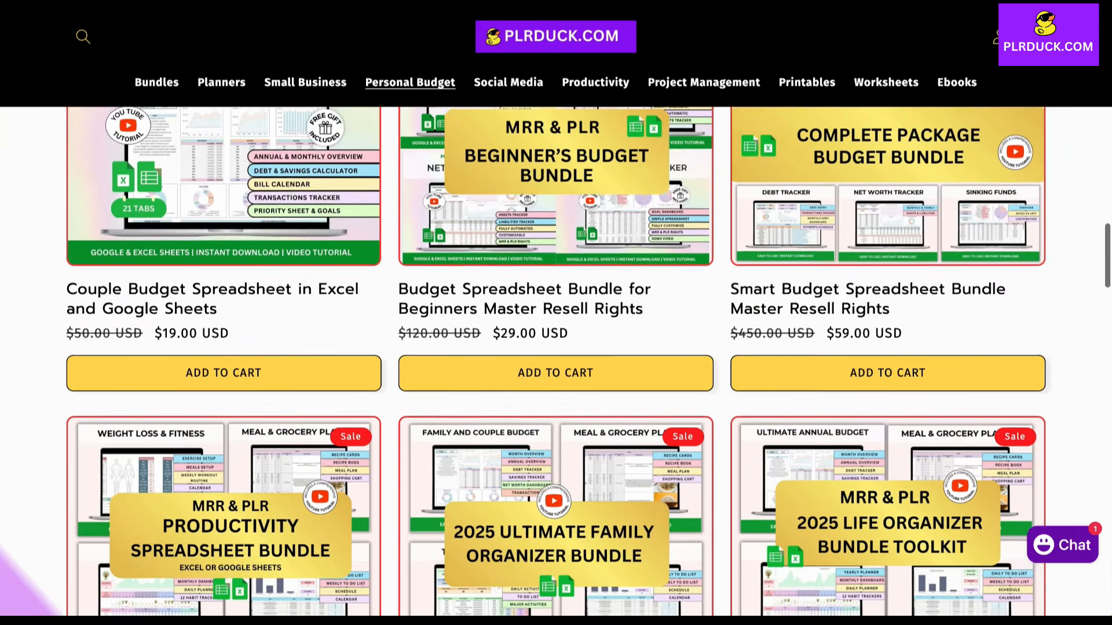
scroll(556, 347, up, 5)
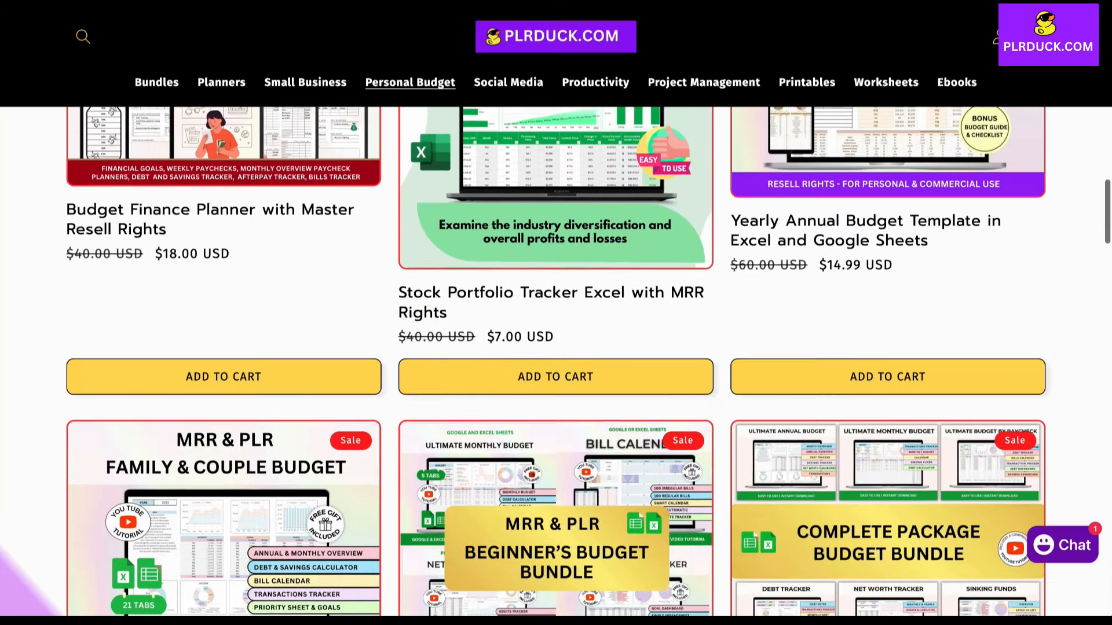
scroll(556, 348, up, 4)
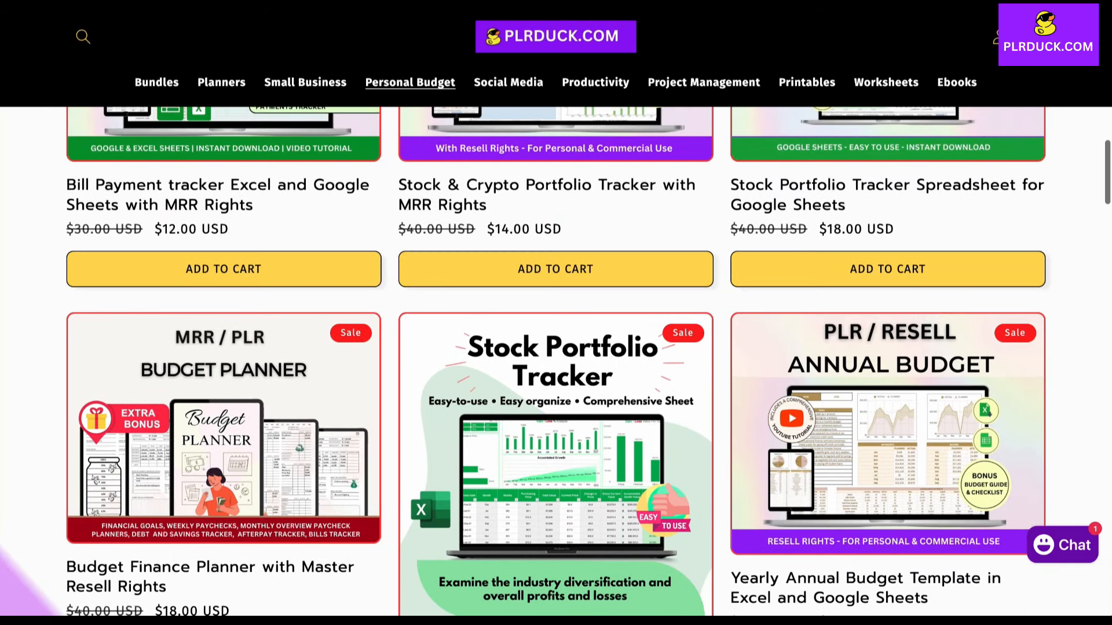
scroll(556, 347, up, 6)
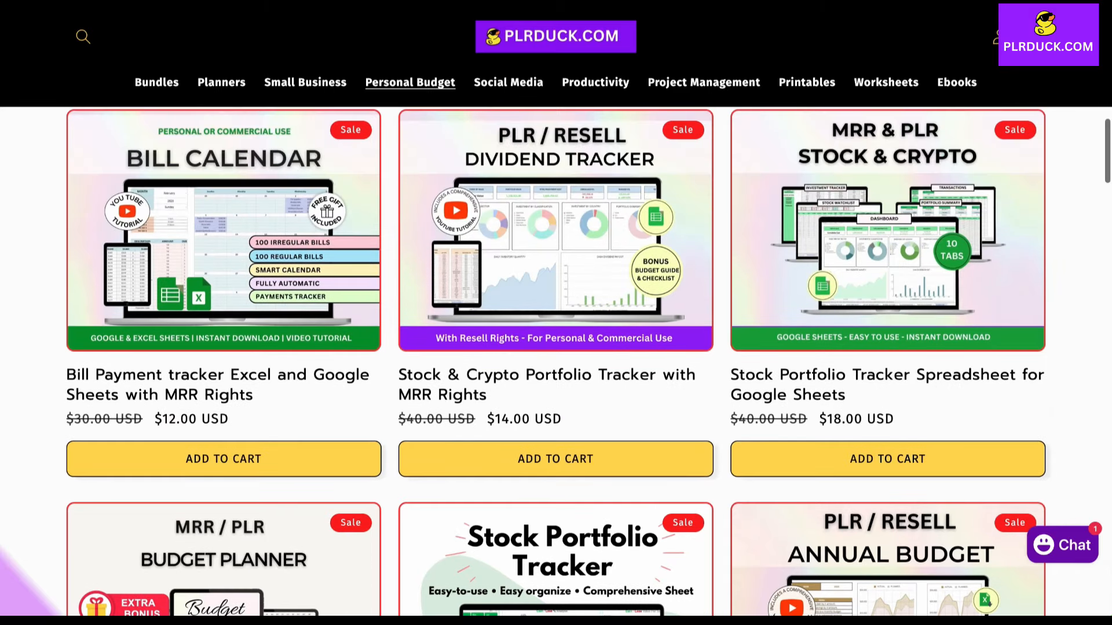
scroll(556, 348, up, 8)
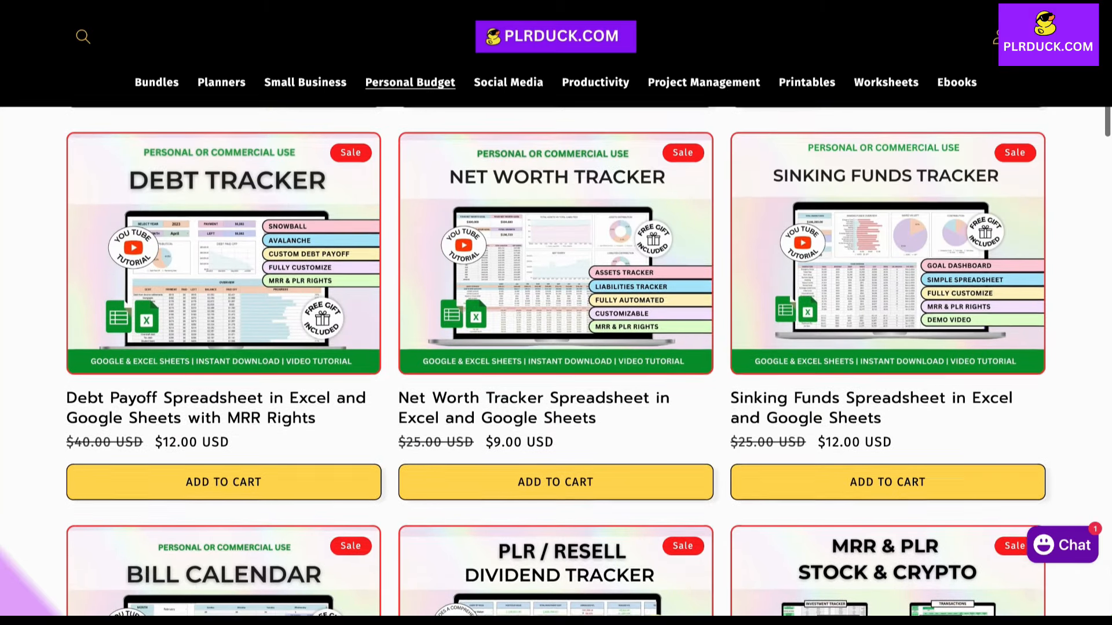
scroll(555, 348, up, 6)
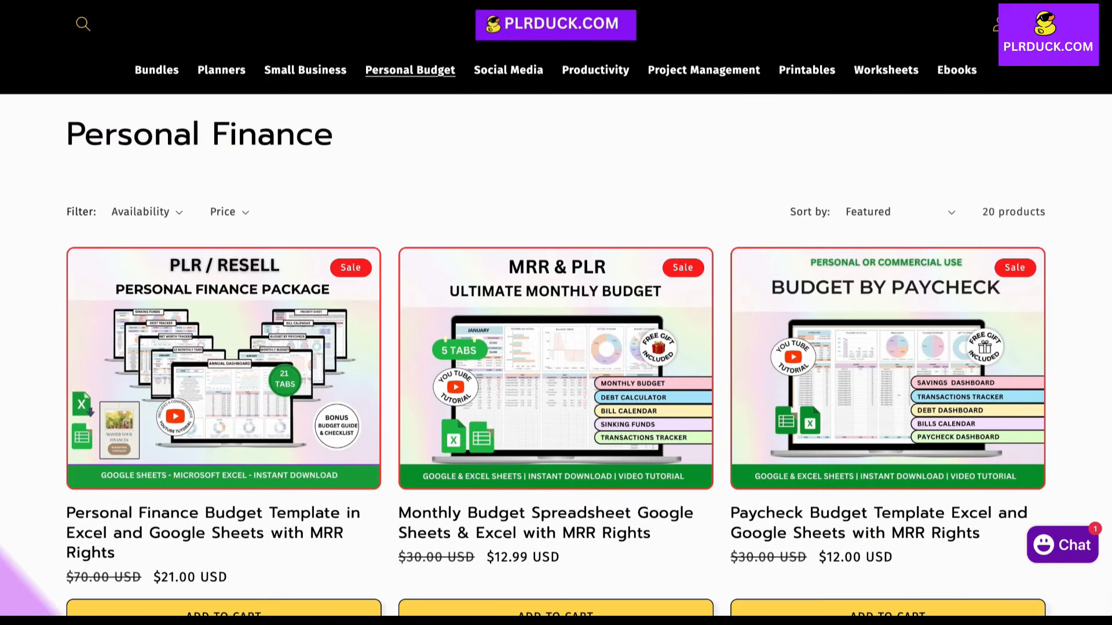